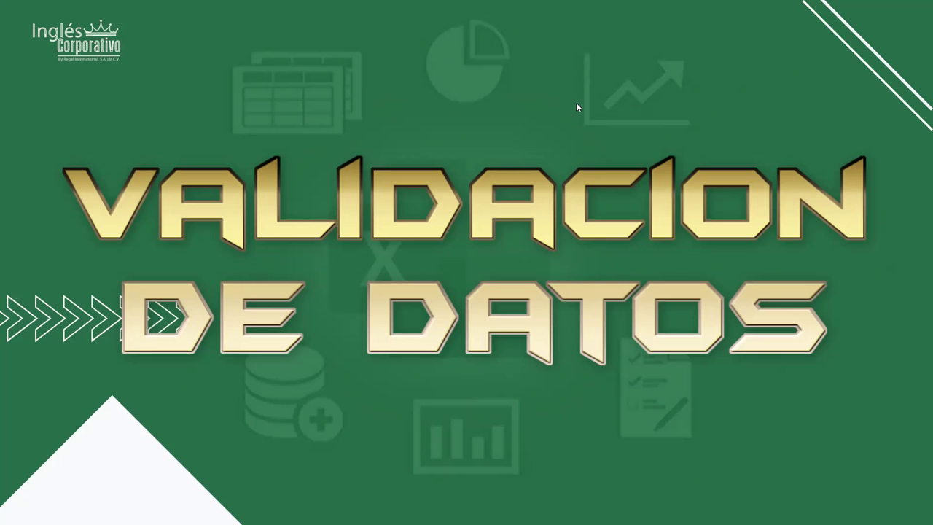
# Advance the slideshow past the Validación de datos title slide.
pyautogui.click(634, 267)
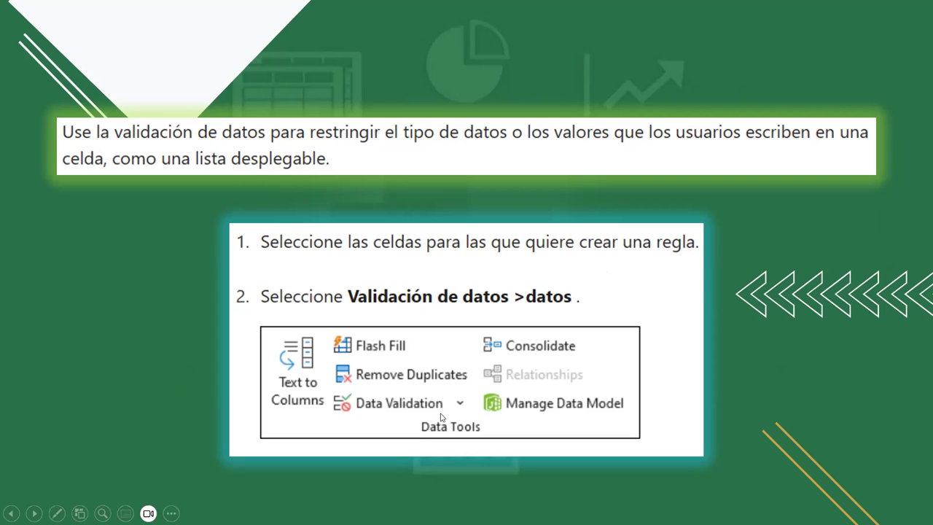
# Advance to the slide listing step 3's Conceder options, Número entero to Personalizado.
pyautogui.click(794, 274)
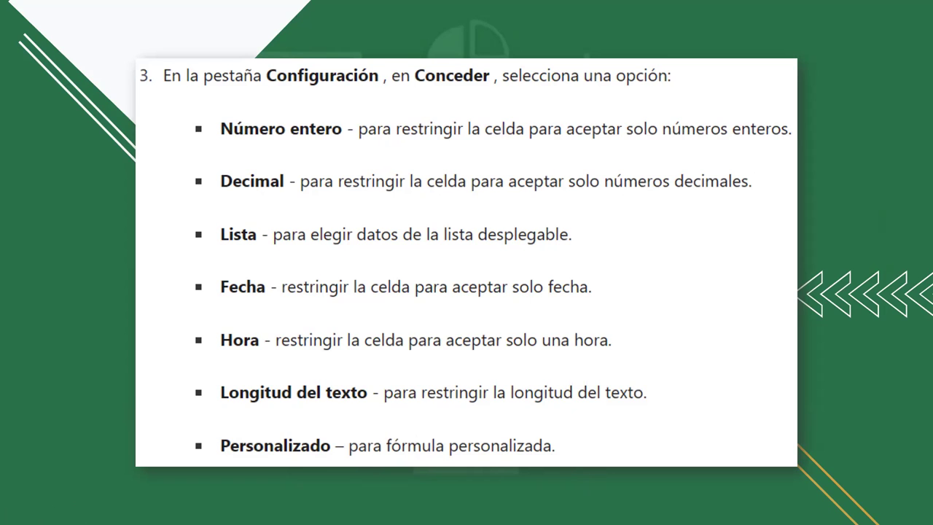
# Advance the slideshow to the slide with steps 4 to 9.
pyautogui.press('Right')
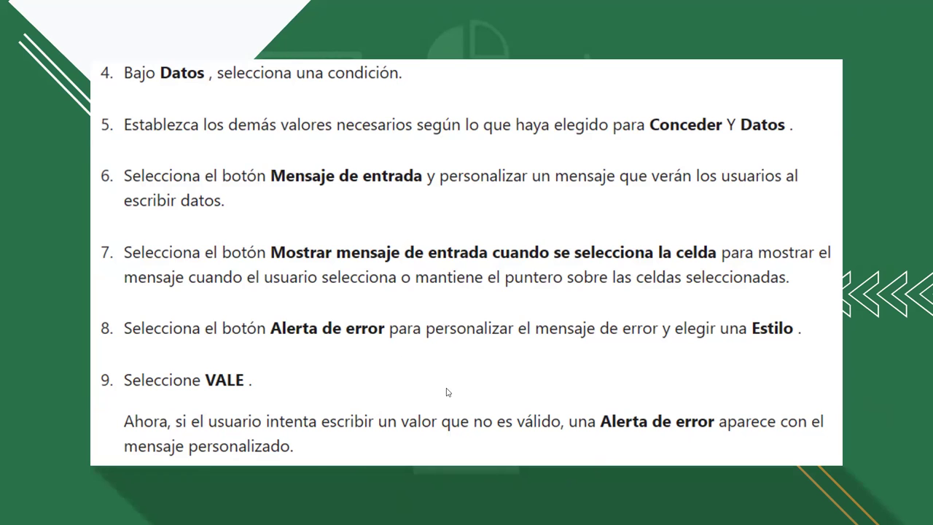
# Advance to the '¿Cuándo es útil la validación de datos?' slide listing its six uses.
pyautogui.click(427, 224)
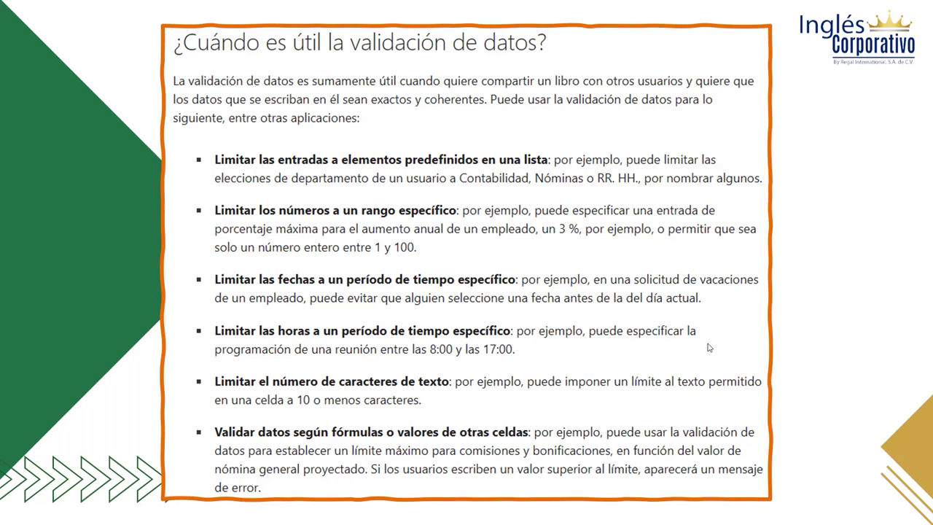
# Advance the slideshow to the EJEMPLOS title slide.
pyautogui.click(443, 149)
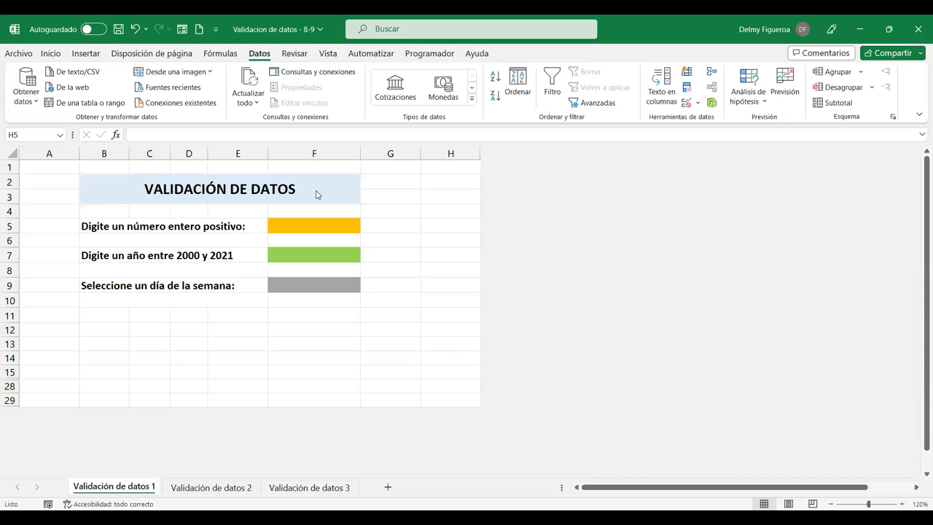
# Enter 2 in F5, then show that -2 is rejected and keep 2.
pyautogui.click(322, 231)
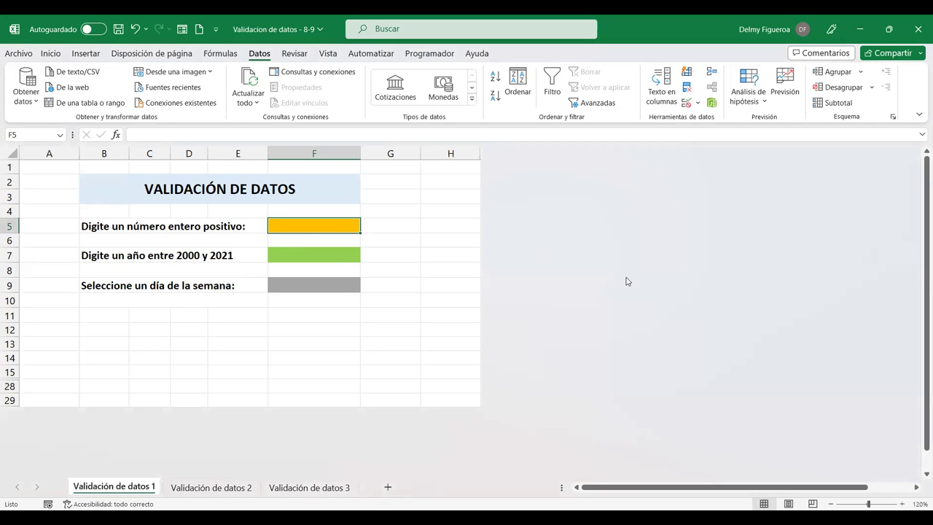
pyautogui.write('2')
pyautogui.press('Return')
pyautogui.press('Up')
pyautogui.write('-2')
pyautogui.press('Return')
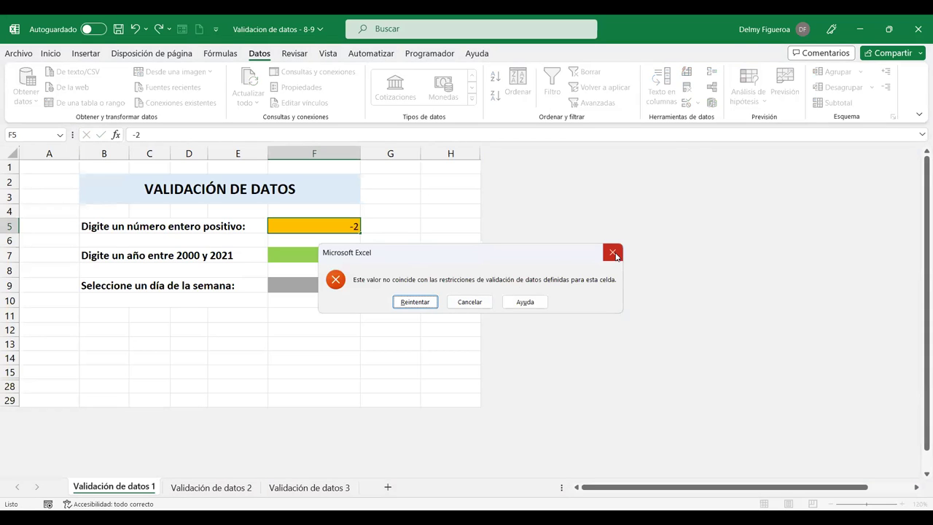
pyautogui.click(613, 253)
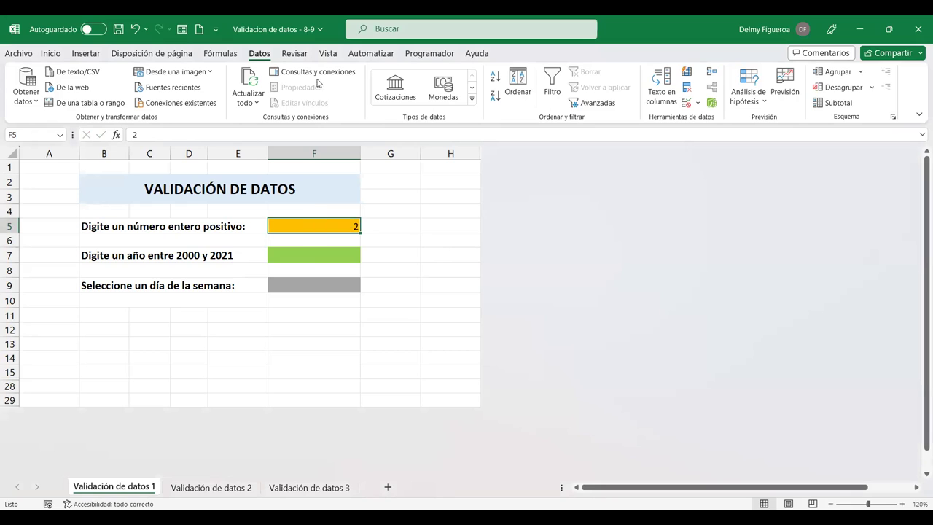
# Review F5's validation rule of a whole number of at least 1, then select F7.
pyautogui.click(689, 107)
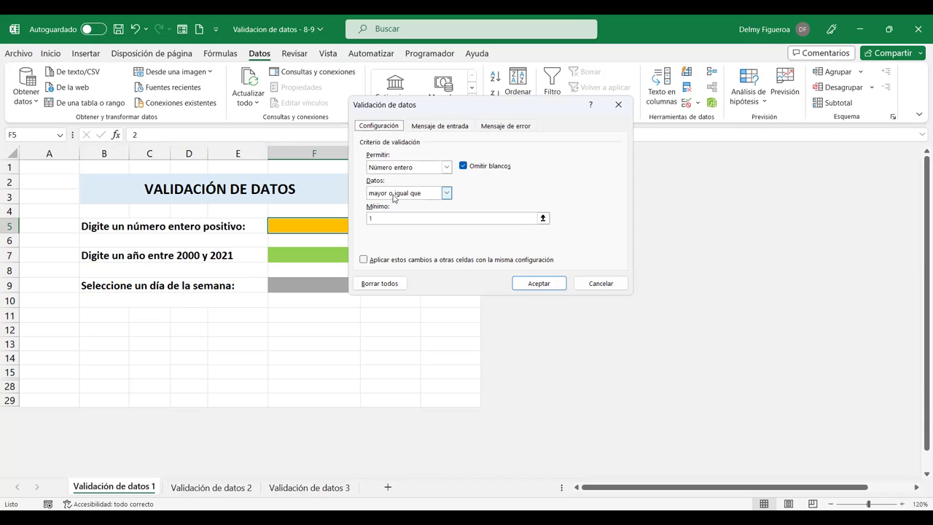
pyautogui.click(376, 221)
pyautogui.click(600, 284)
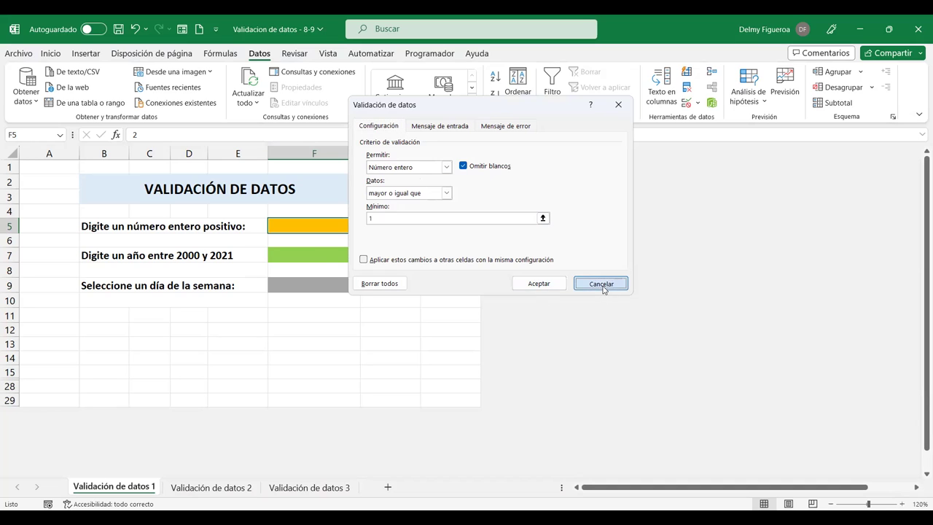
pyautogui.click(326, 255)
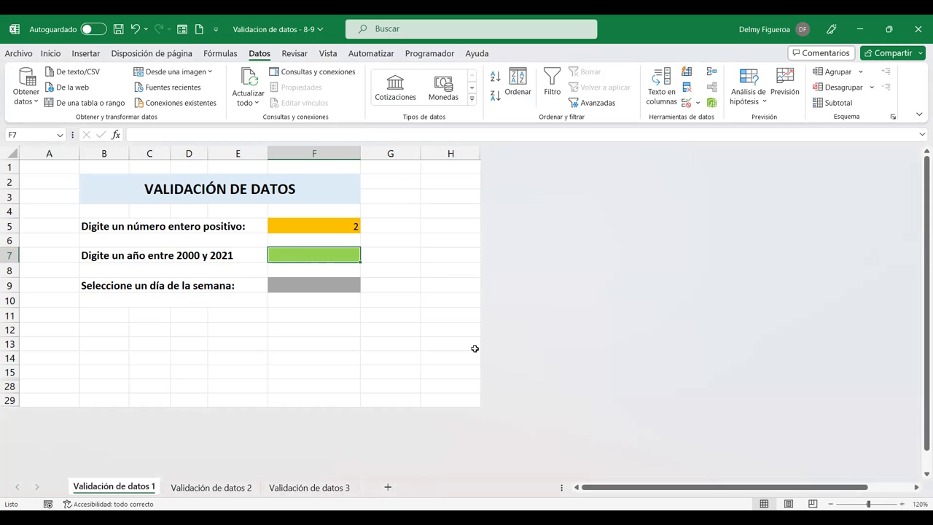
# Put 2000 in year cell F7, show 2023 is refused, then display F7's validation rule.
pyautogui.write('2000')
pyautogui.press('Return')
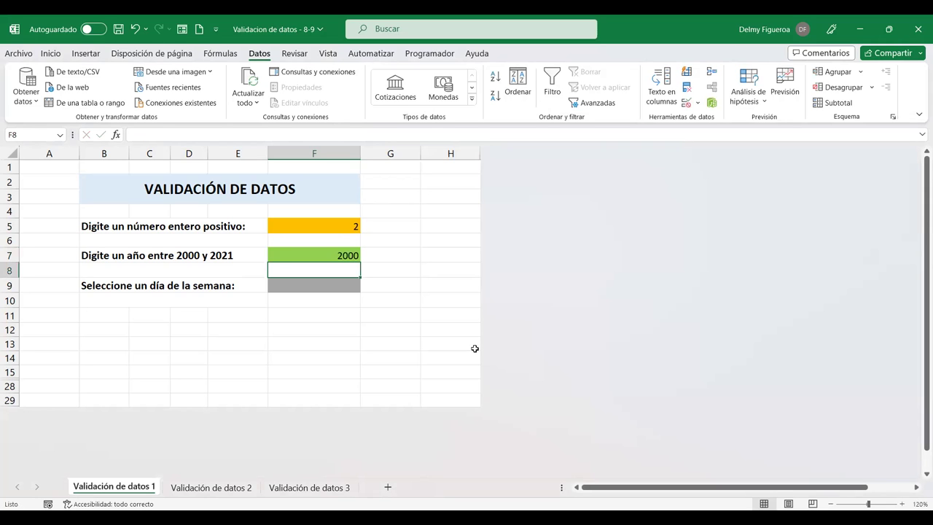
pyautogui.press('Up')
pyautogui.press('F2')
pyautogui.press('BackSpace')
pyautogui.press('BackSpace')
pyautogui.write('23')
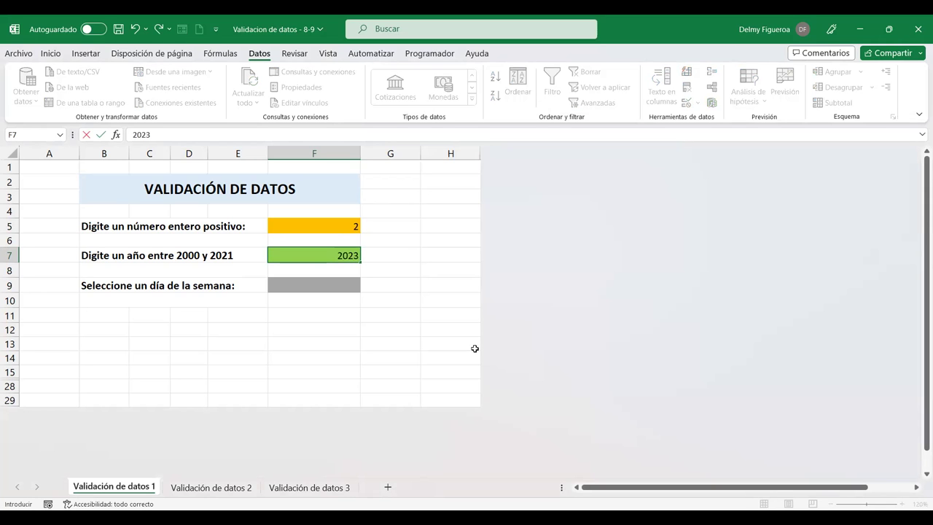
pyautogui.press('Return')
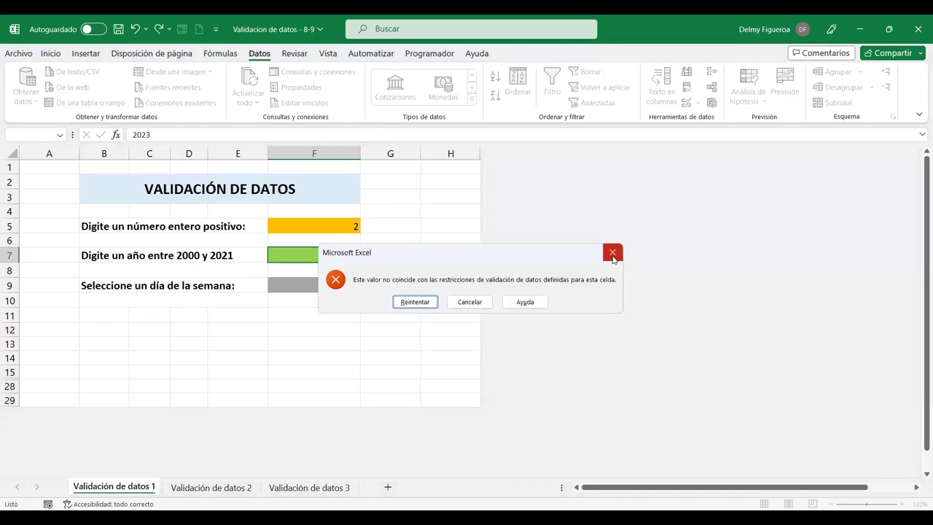
pyautogui.click(612, 252)
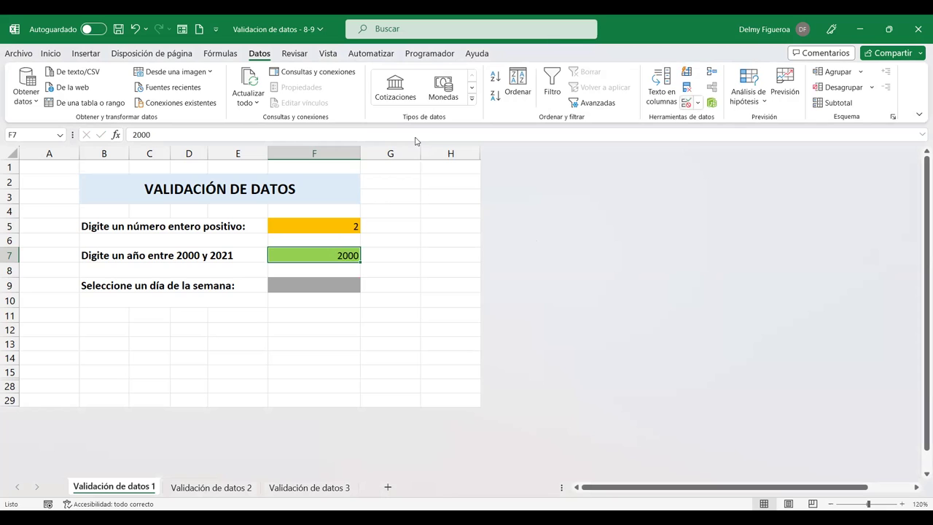
pyautogui.hotkey('alt', 'a')
pyautogui.press('v')
pyautogui.press('v')
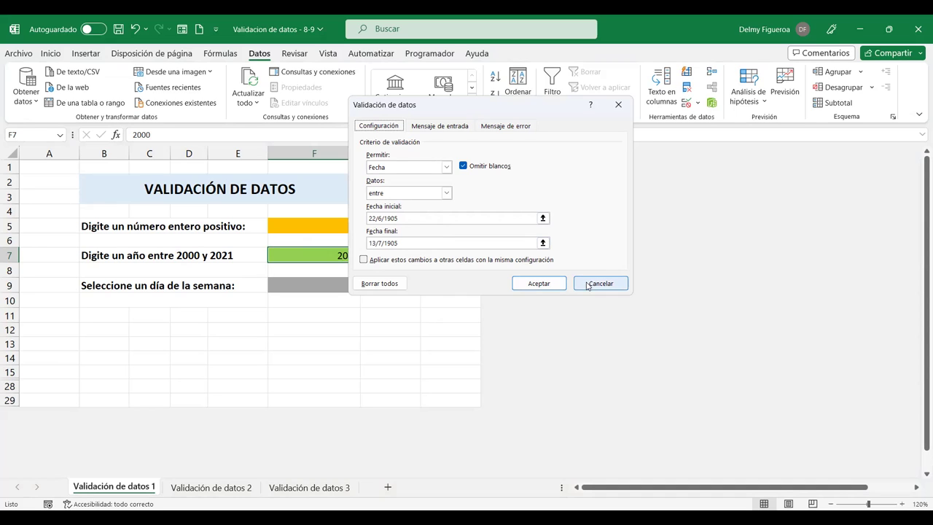
# Close the validation settings, show 1999 is rejected in F7, and enter 2021.
pyautogui.click(587, 286)
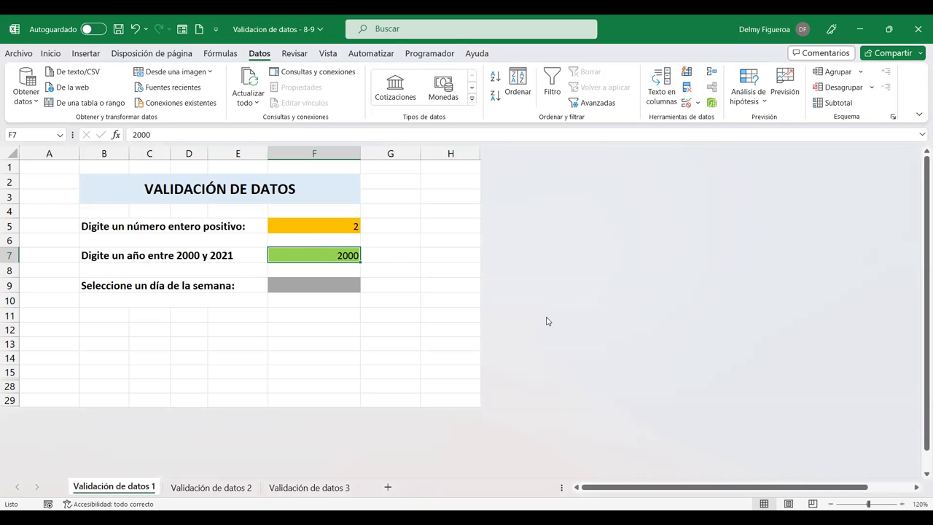
pyautogui.write('1999')
pyautogui.press('Return')
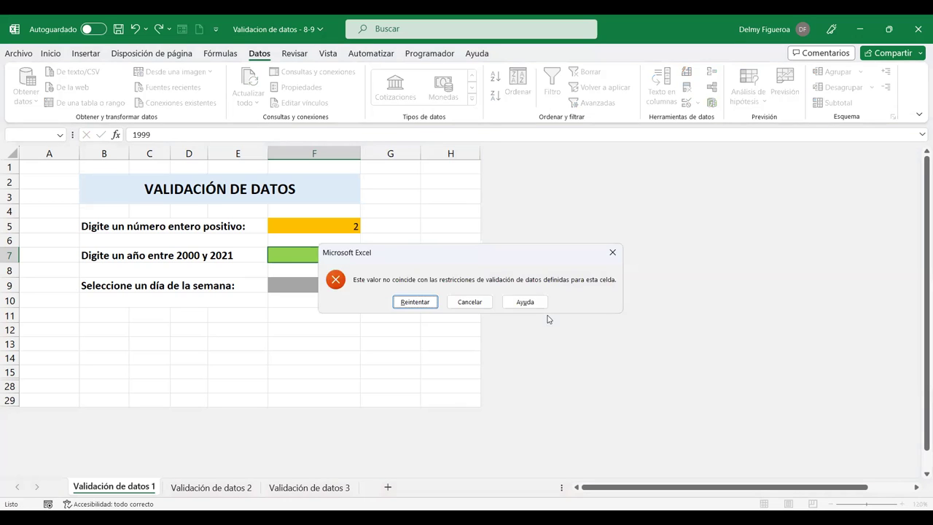
pyautogui.press('Escape')
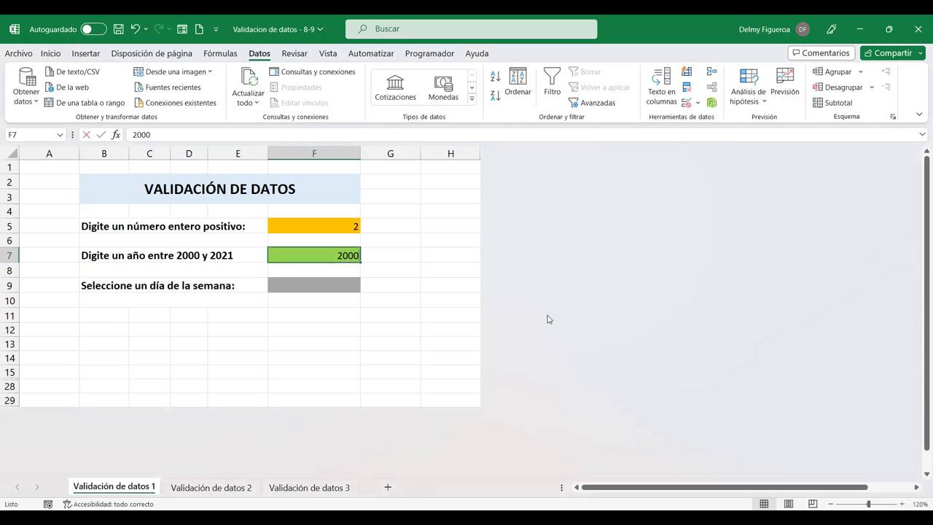
pyautogui.write('2021')
pyautogui.press('Return')
# Show 2022 is rejected in F7, review its 2000–2021 rule again, then select F9.
pyautogui.press('Up')
pyautogui.write('2022')
pyautogui.press('Return')
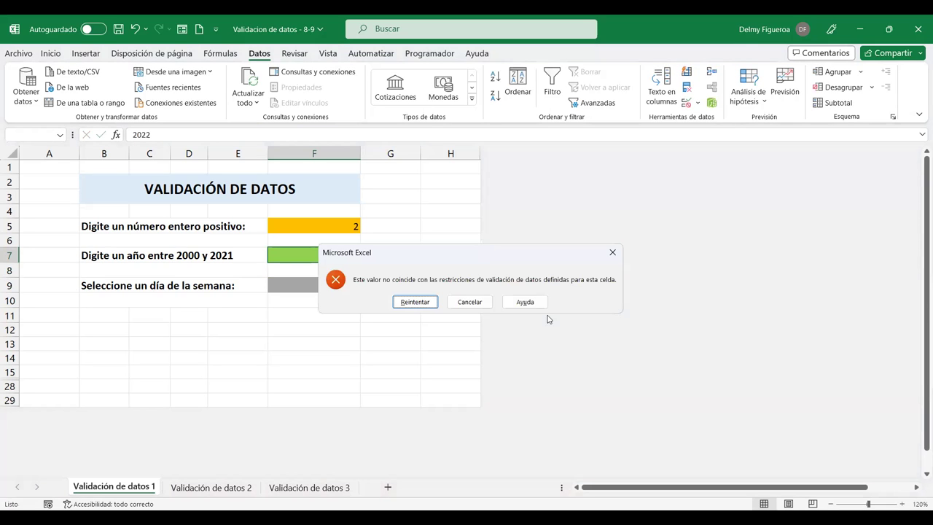
pyautogui.click(468, 299)
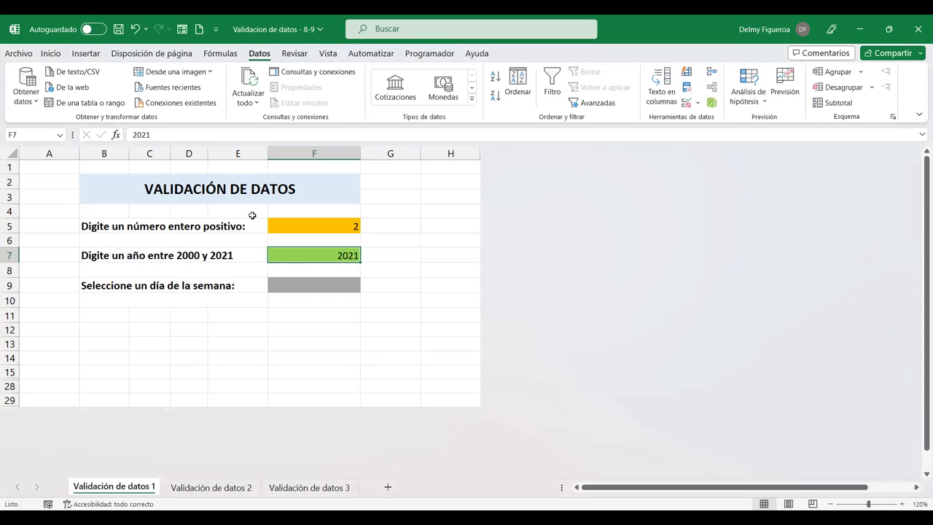
pyautogui.click(687, 105)
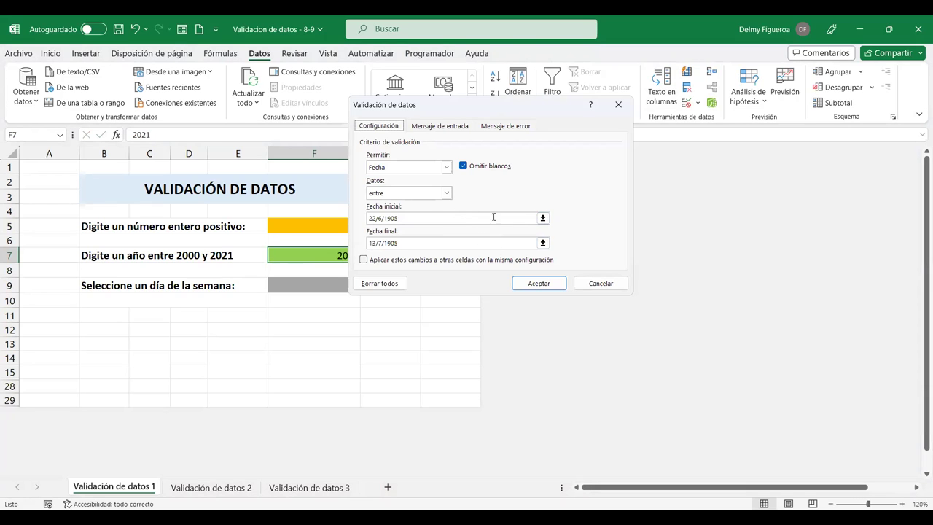
pyautogui.click(606, 288)
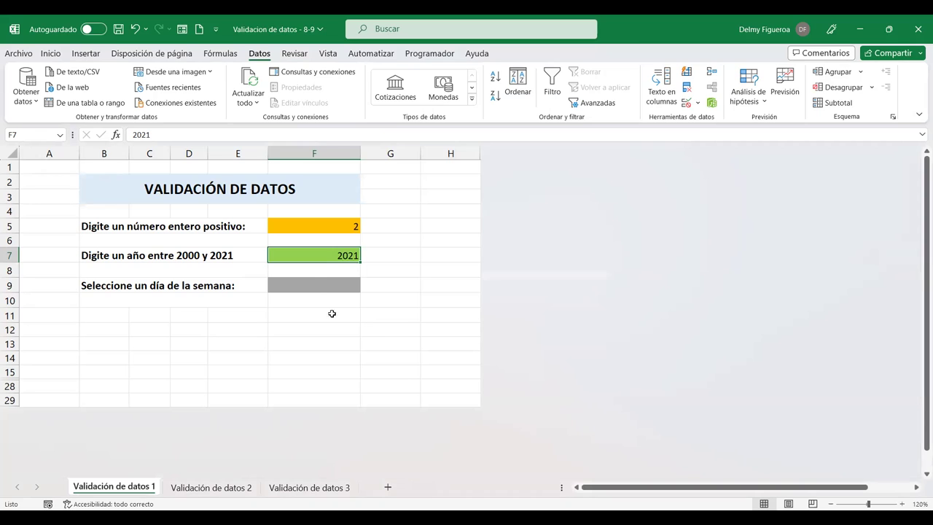
pyautogui.click(314, 282)
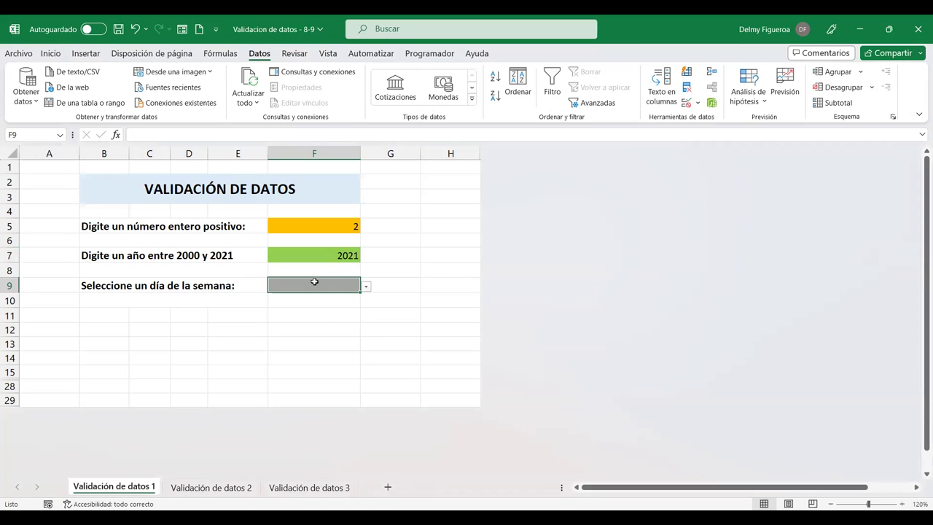
pyautogui.click(367, 288)
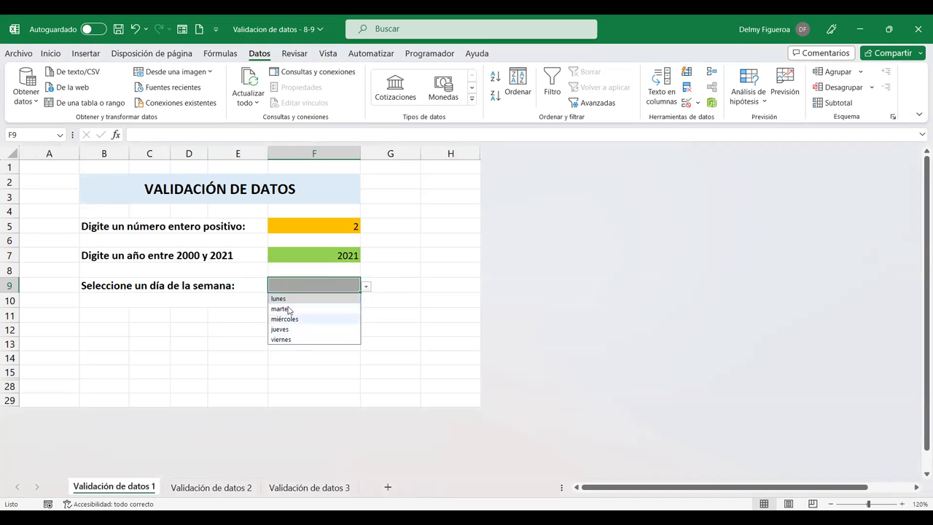
pyautogui.click(223, 314)
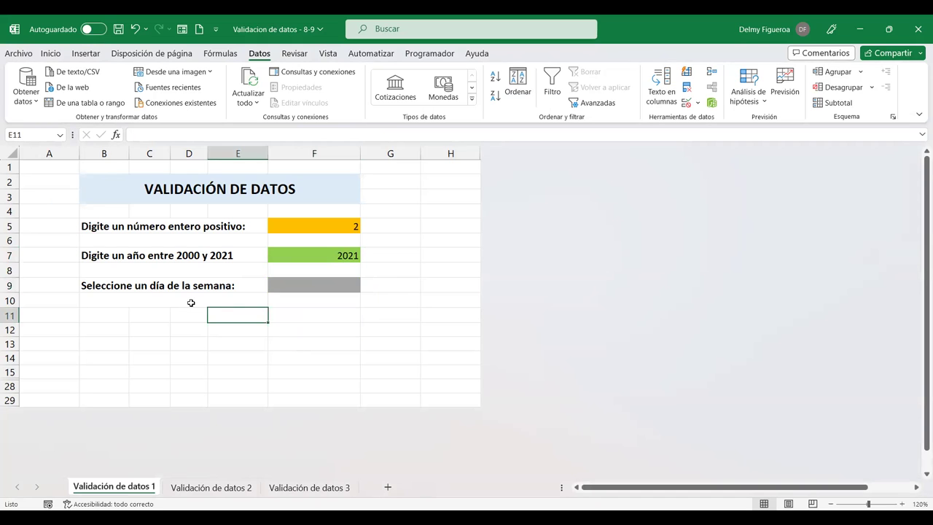
pyautogui.click(207, 488)
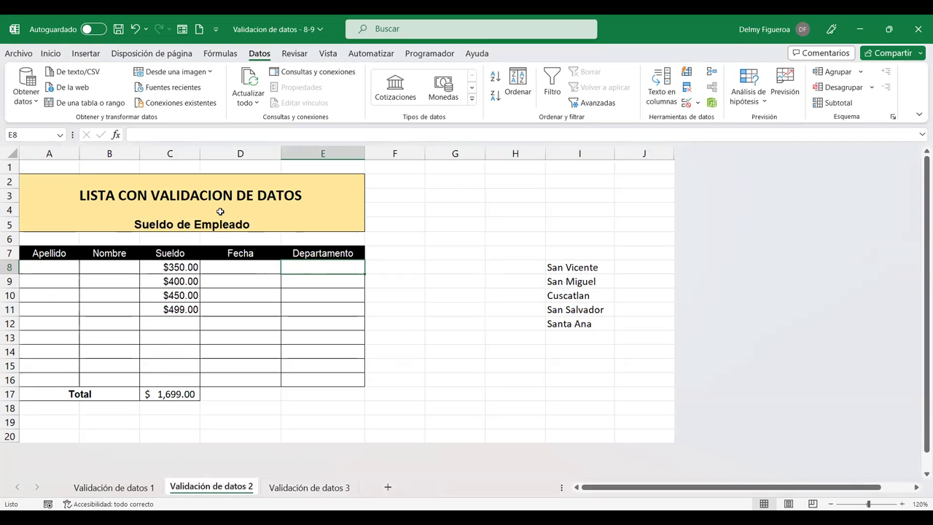
pyautogui.click(55, 264)
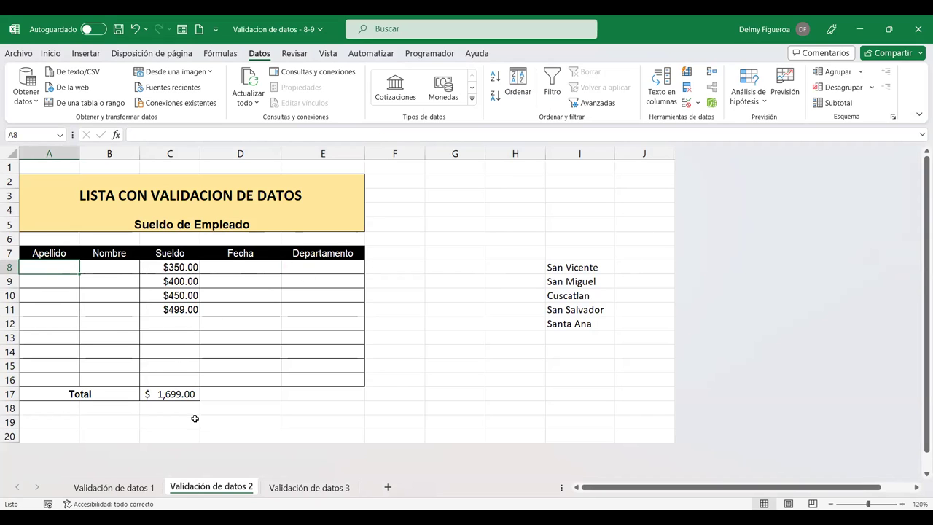
pyautogui.click(339, 262)
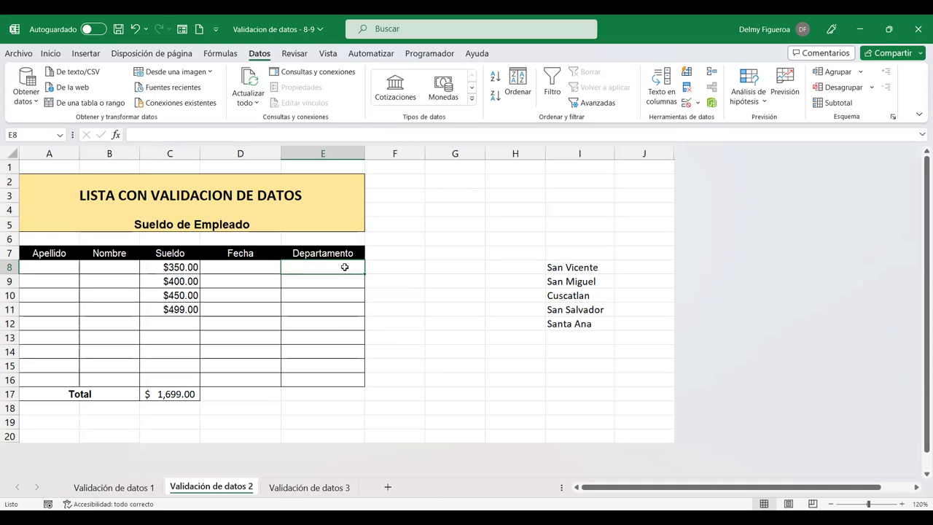
# Restrict E8:E16 to a List validation sourced from department names I8:I12.
pyautogui.moveTo(344, 266); pyautogui.dragTo(340, 383)
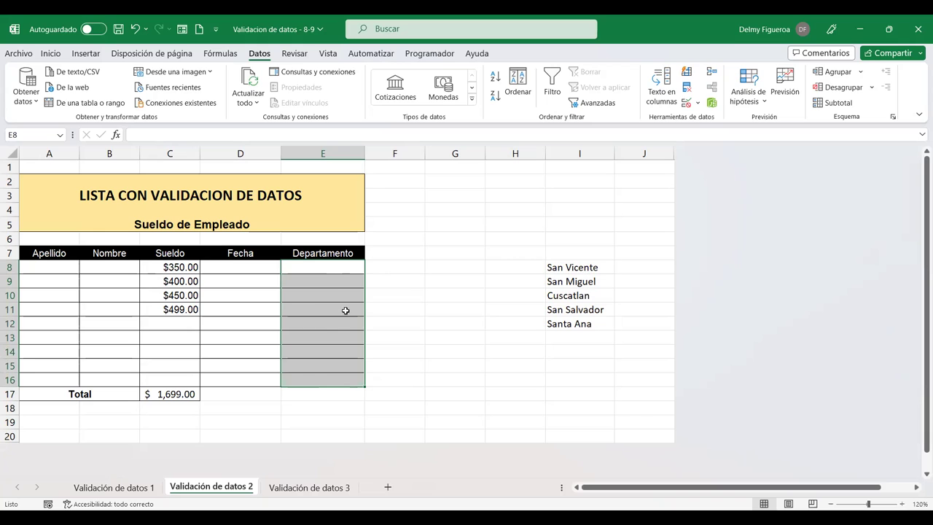
pyautogui.click(686, 103)
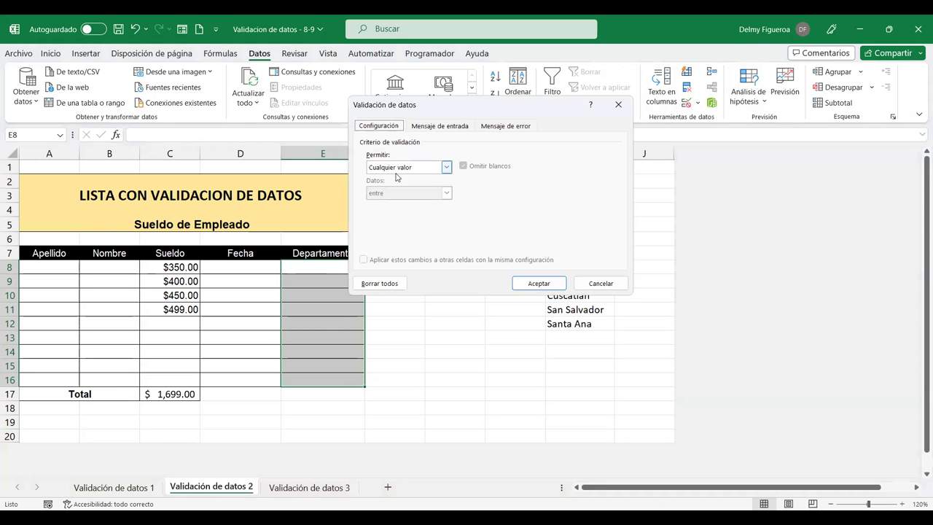
pyautogui.click(396, 172)
pyautogui.click(394, 204)
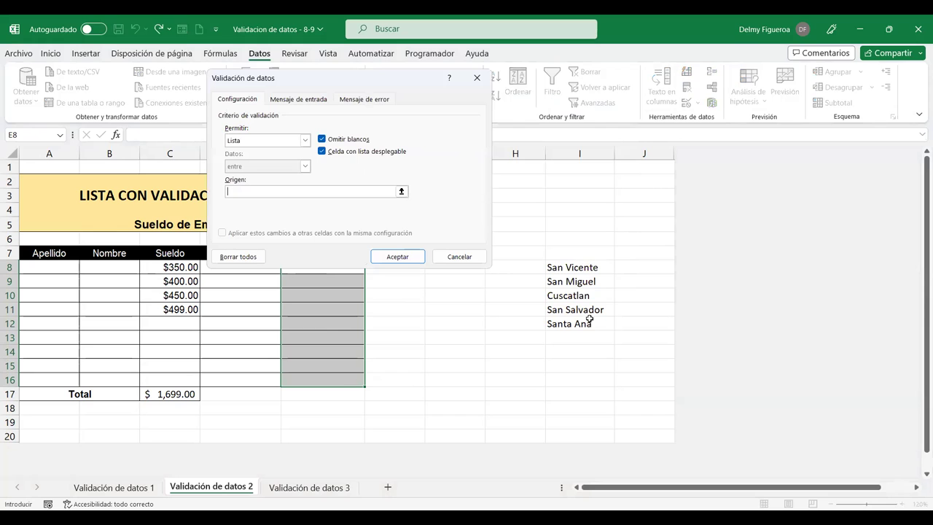
pyautogui.moveTo(603, 321); pyautogui.dragTo(606, 269)
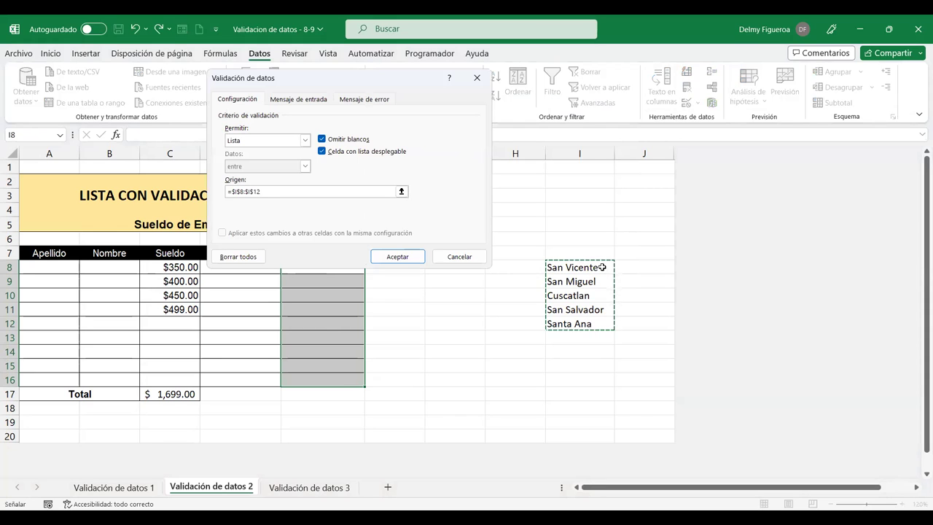
pyautogui.click(422, 257)
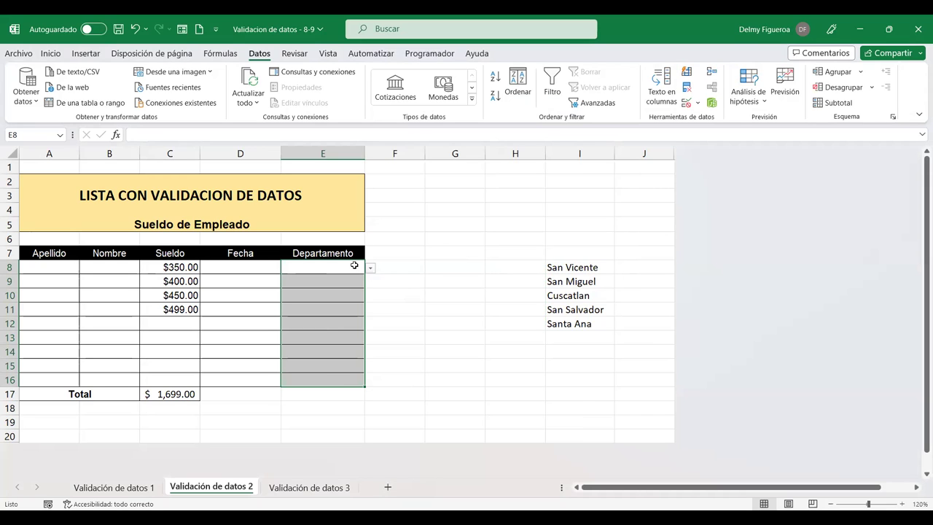
# Check the department dropdowns on E8 and E14, then choose San Vicente in E8.
pyautogui.click(328, 264)
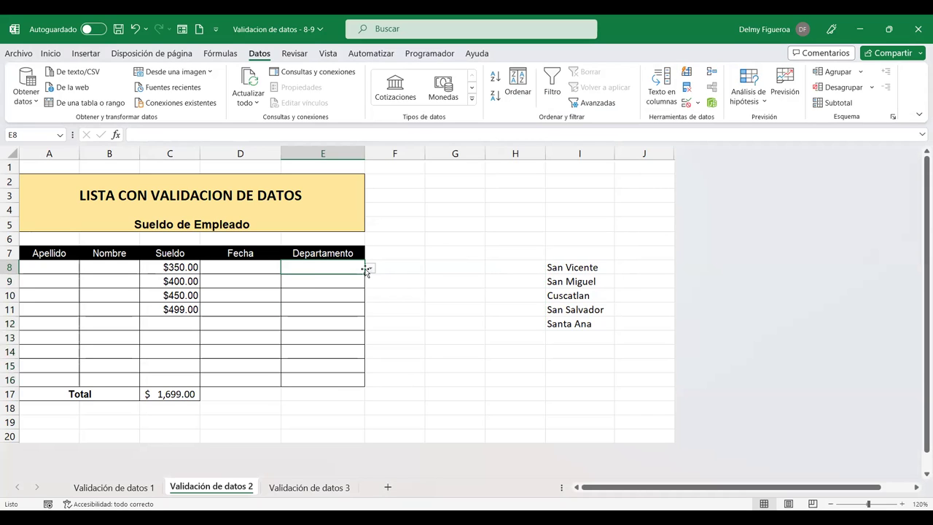
pyautogui.click(368, 269)
pyautogui.click(333, 277)
pyautogui.click(335, 323)
pyautogui.click(339, 350)
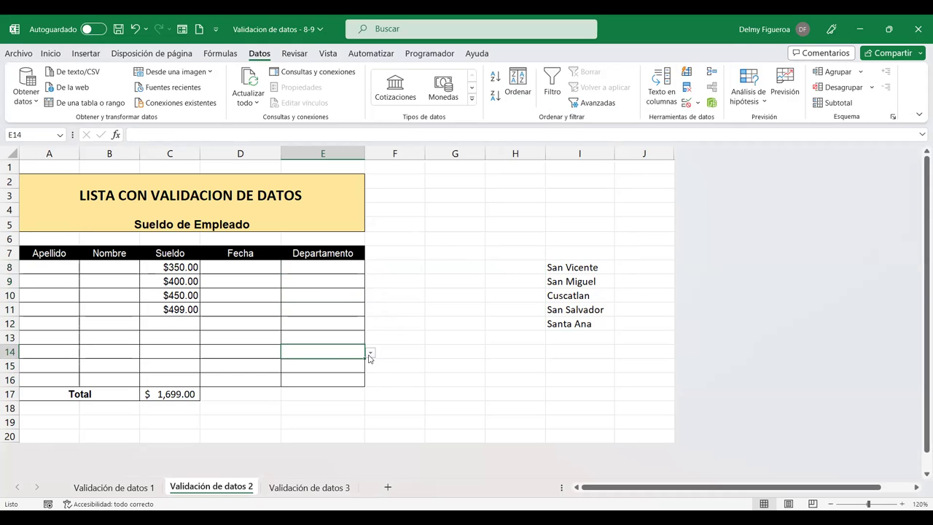
pyautogui.click(331, 270)
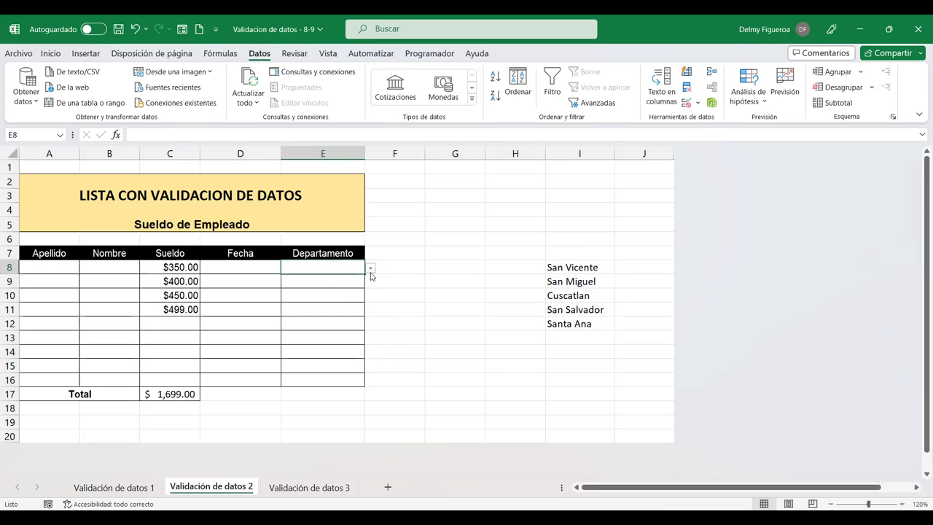
pyautogui.click(370, 269)
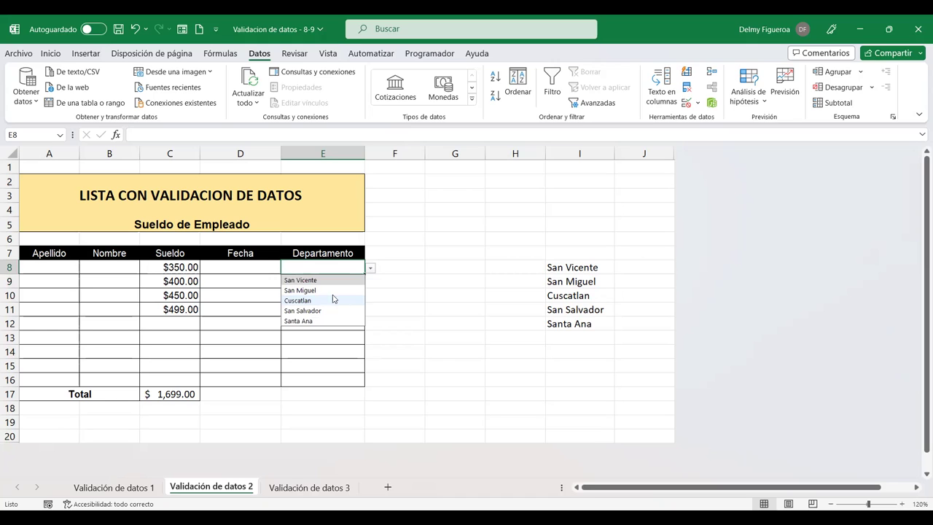
pyautogui.click(332, 282)
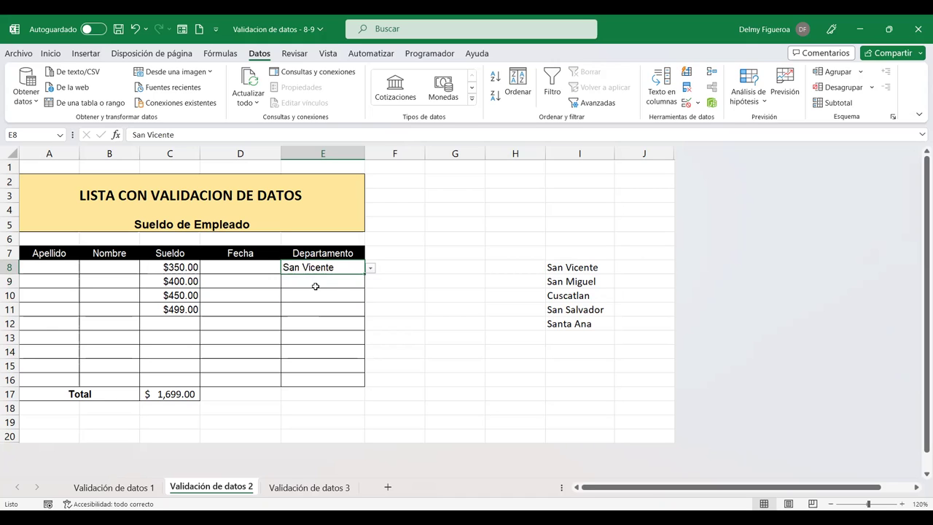
pyautogui.click(229, 325)
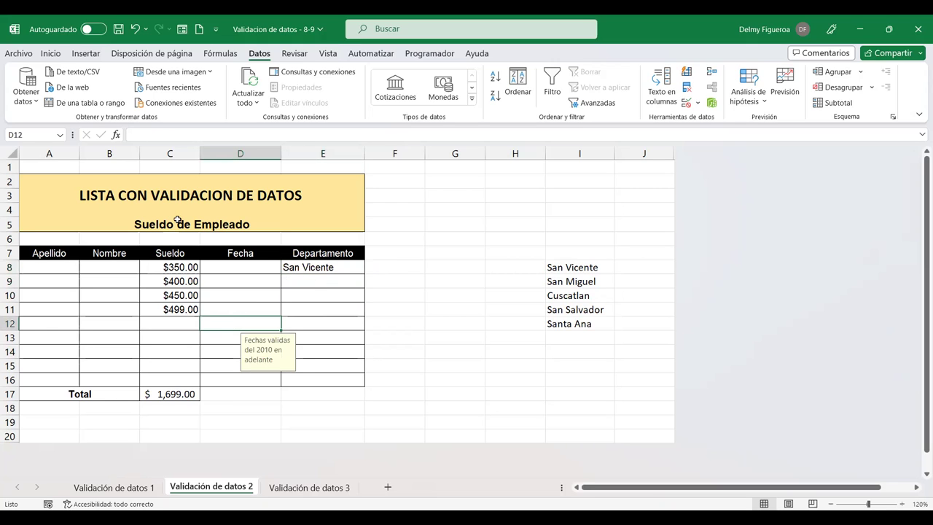
pyautogui.click(175, 268)
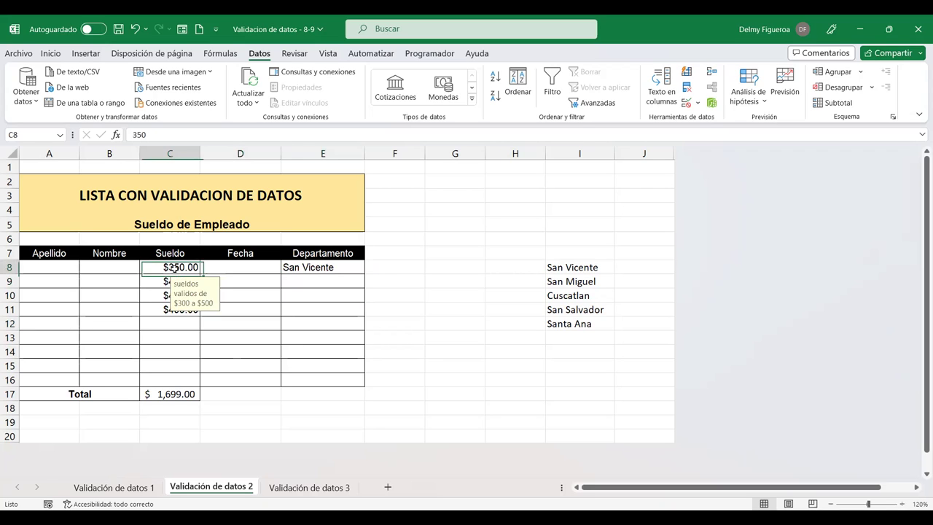
pyautogui.click(684, 104)
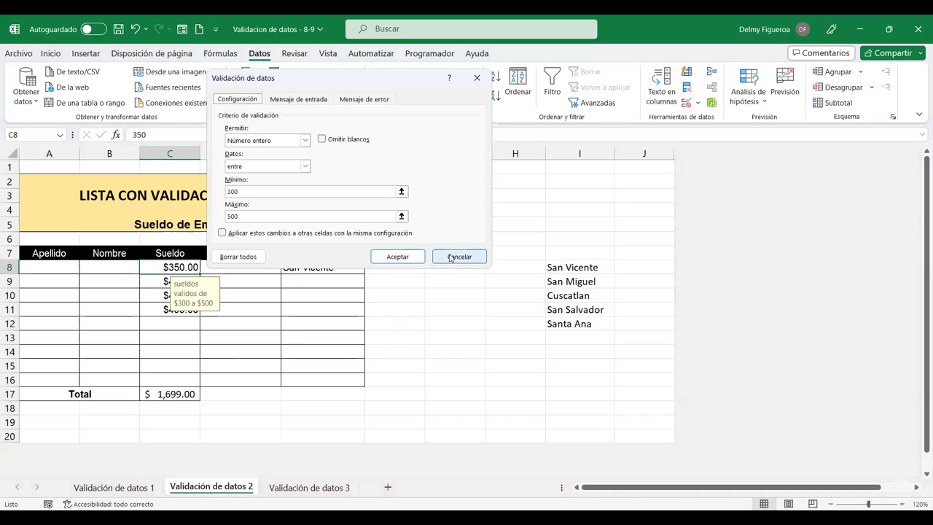
pyautogui.click(459, 258)
pyautogui.click(271, 308)
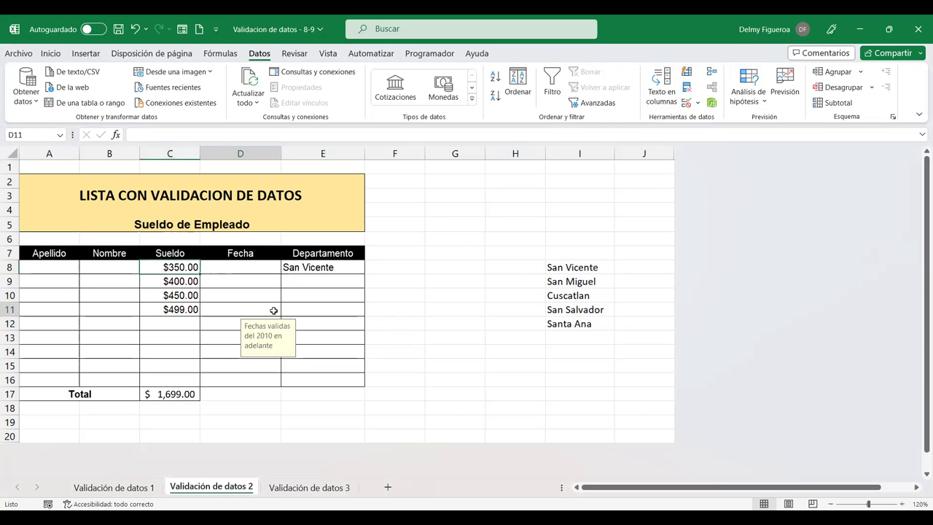
pyautogui.click(52, 267)
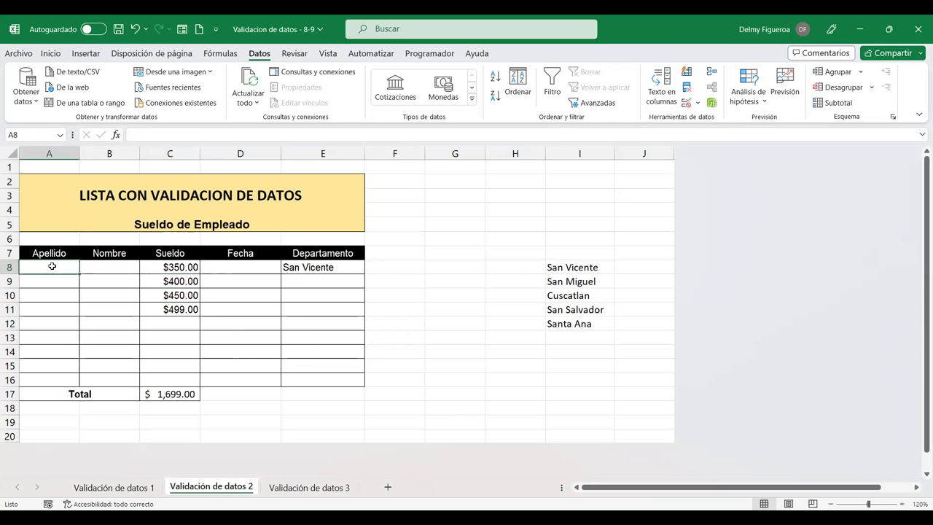
pyautogui.click(686, 108)
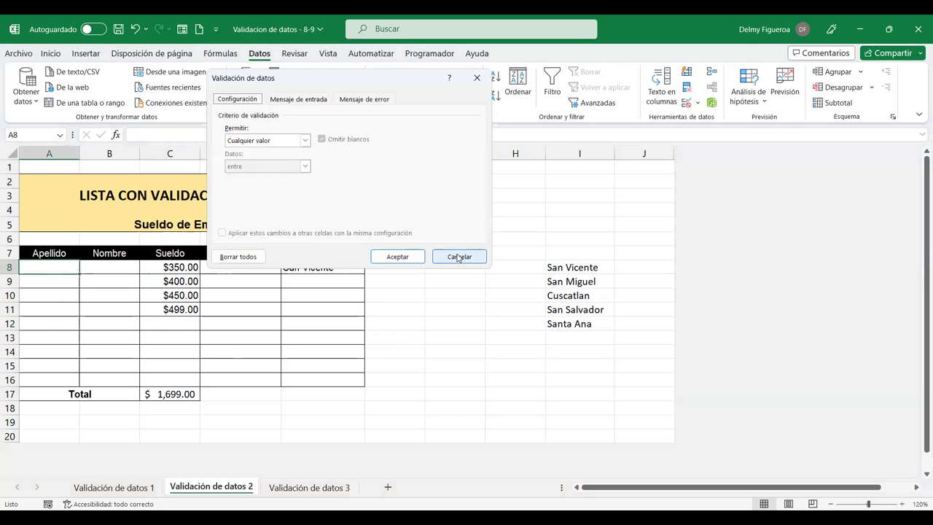
pyautogui.click(458, 257)
pyautogui.click(115, 267)
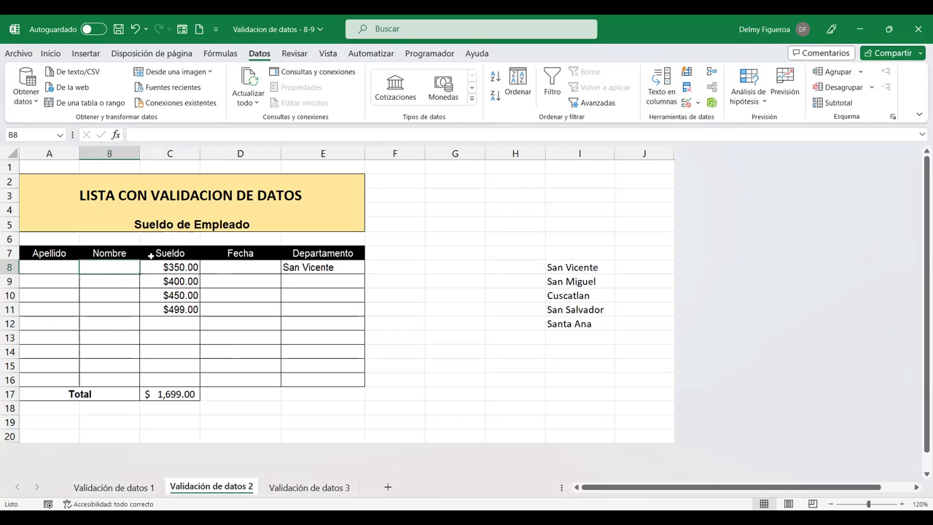
pyautogui.click(686, 108)
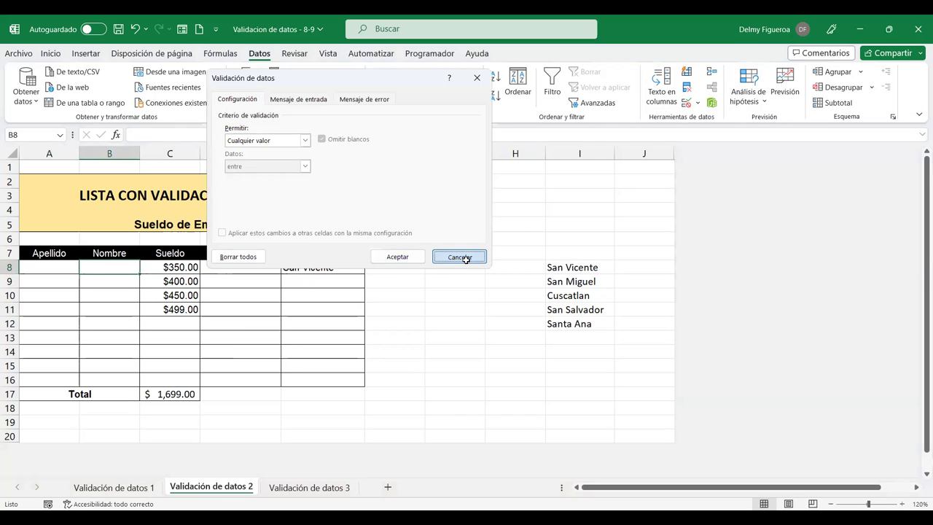
pyautogui.click(457, 257)
pyautogui.click(181, 267)
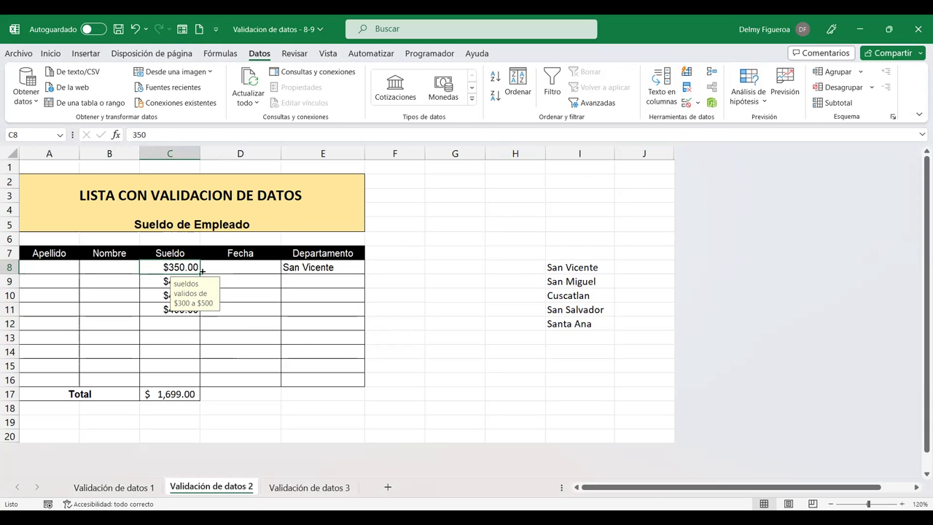
pyautogui.click(178, 323)
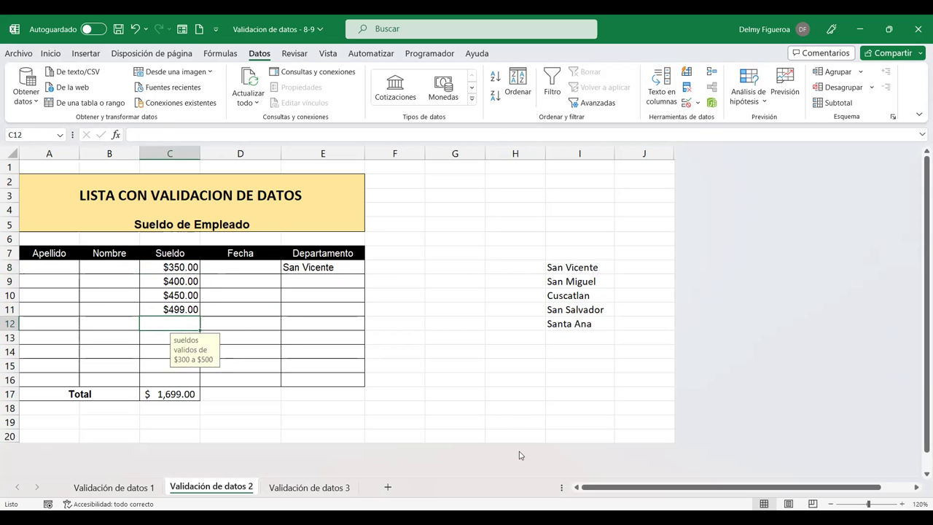
pyautogui.write('250')
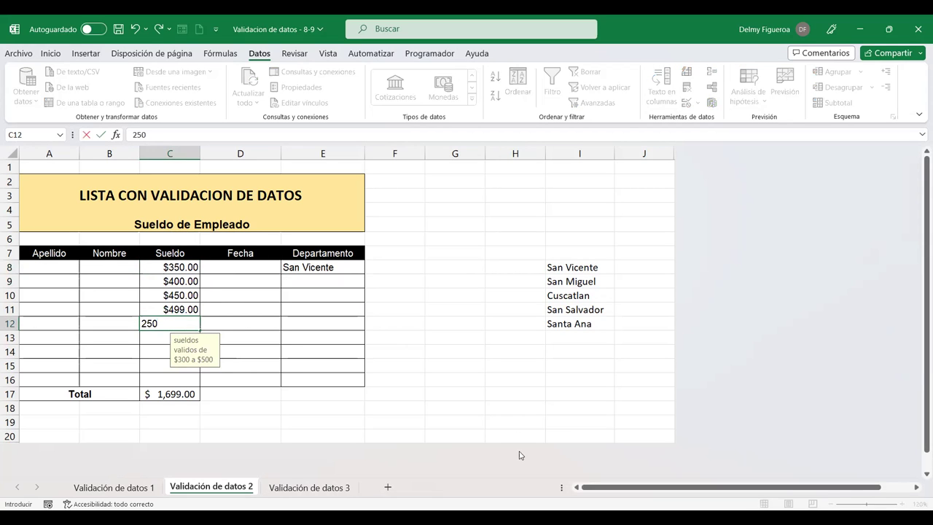
pyautogui.press('Return')
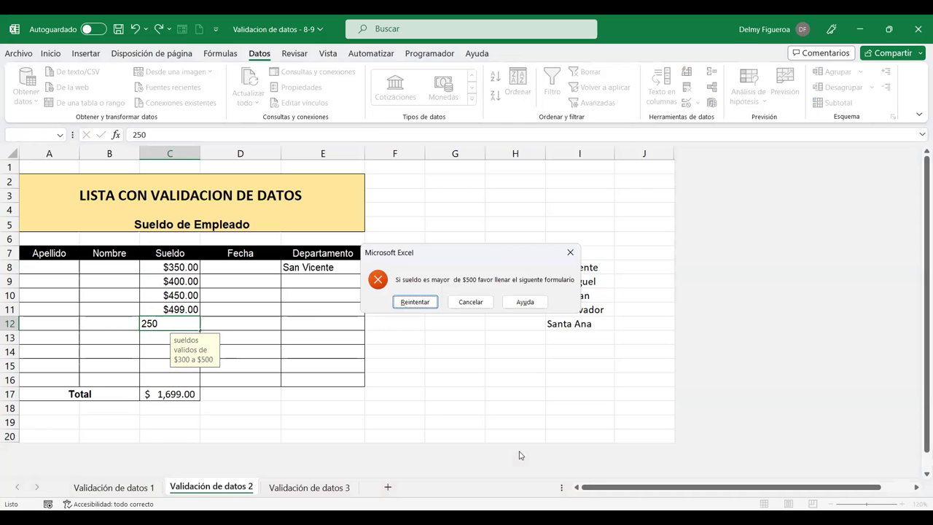
pyautogui.press('Escape')
pyautogui.write('600')
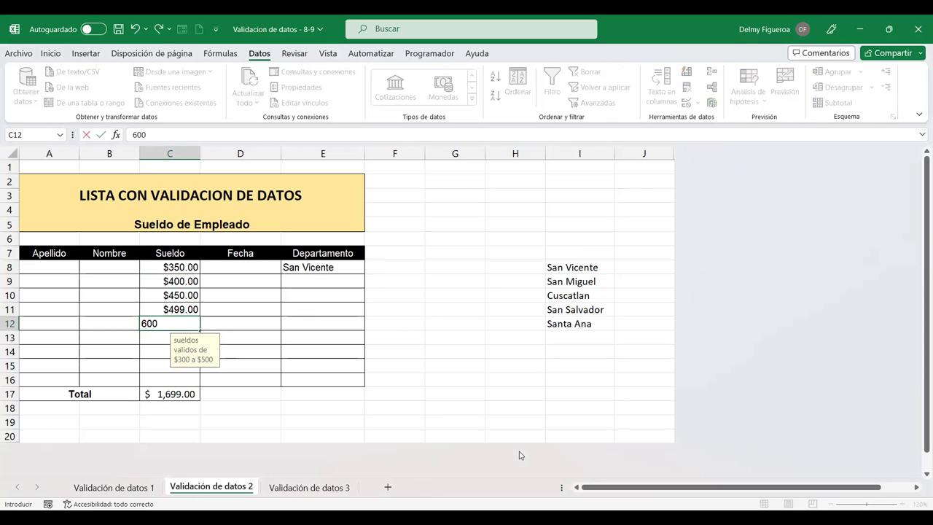
pyautogui.press('Return')
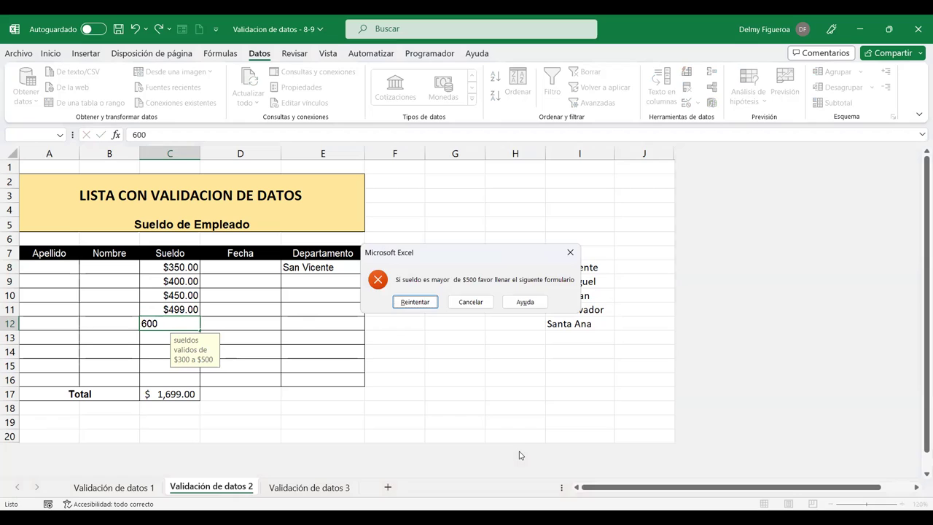
pyautogui.press('Escape')
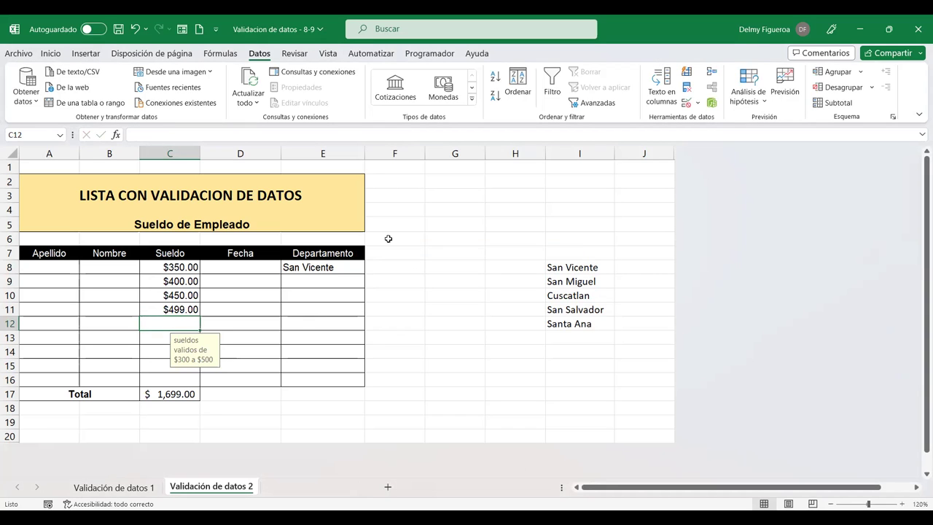
# Enter 17/7/2010 in D8 and 17/7/2016 in D9.
pyautogui.click(244, 268)
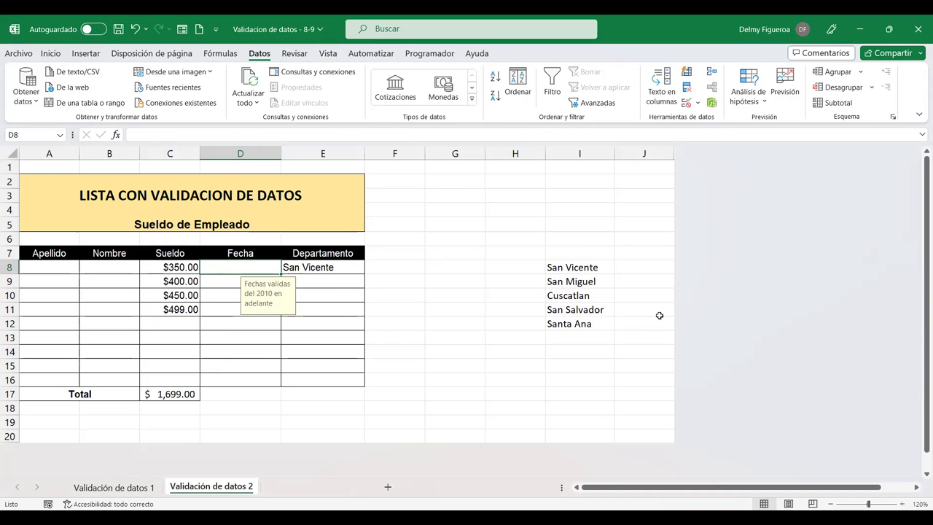
pyautogui.write('17/7/2010')
pyautogui.press('Return')
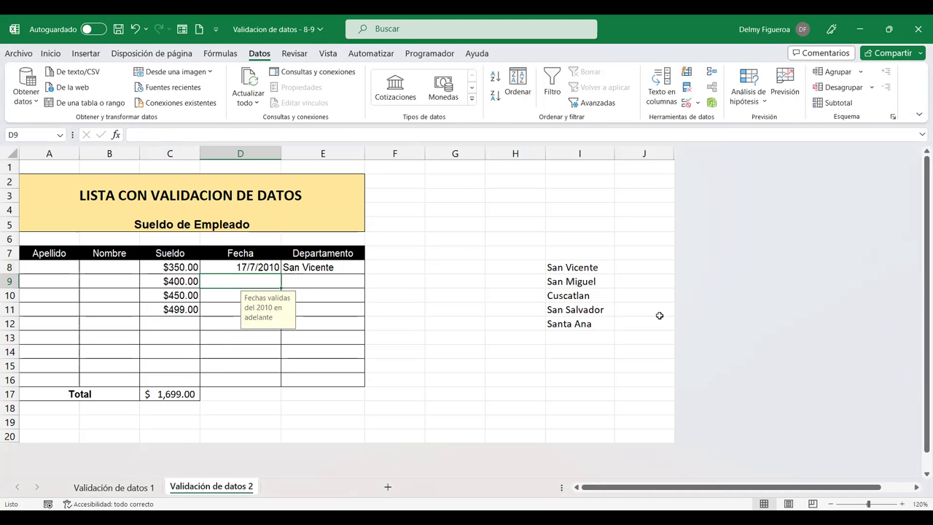
pyautogui.write('17/7/')
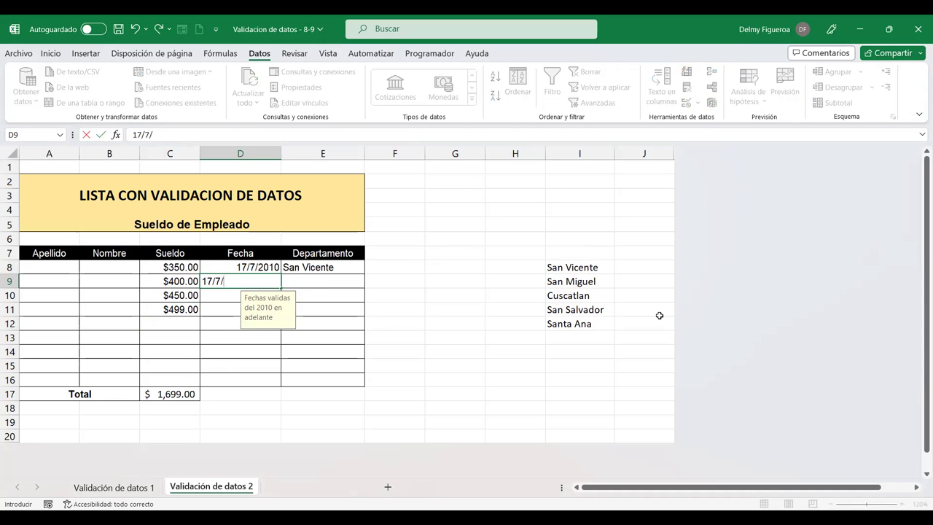
pyautogui.write('2016')
pyautogui.press('Return')
# Try 17/7/2009 in D10, see it rejected as 'Fecha no valida', and cancel.
pyautogui.write('17/7/')
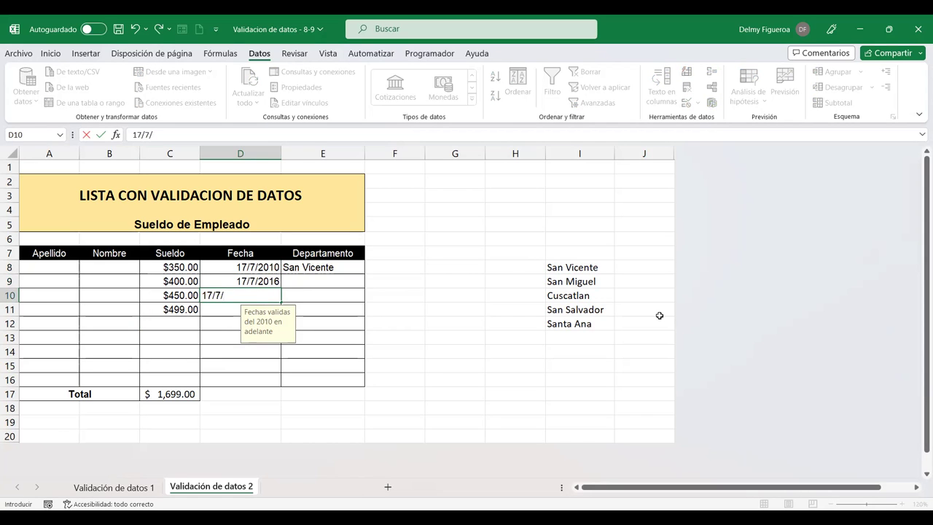
pyautogui.write('2009')
pyautogui.press('Return')
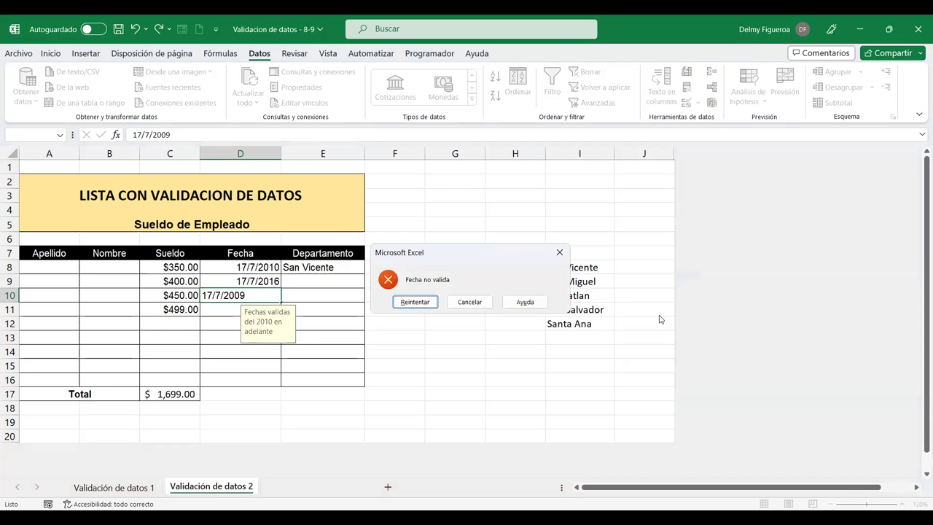
pyautogui.click(409, 304)
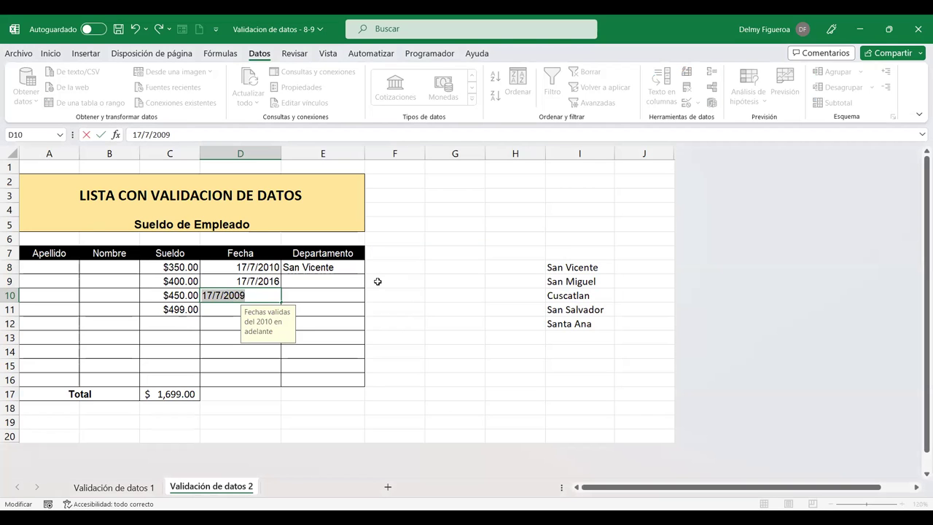
pyautogui.press('Escape')
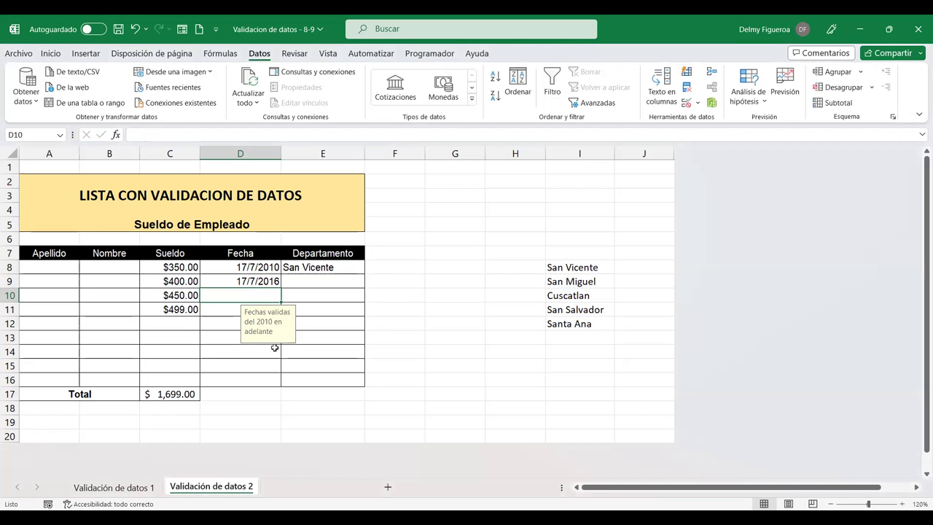
# Check the salary hint in C16 and the Total formula, then go to sheet 'Validación de datos 3'.
pyautogui.click(342, 279)
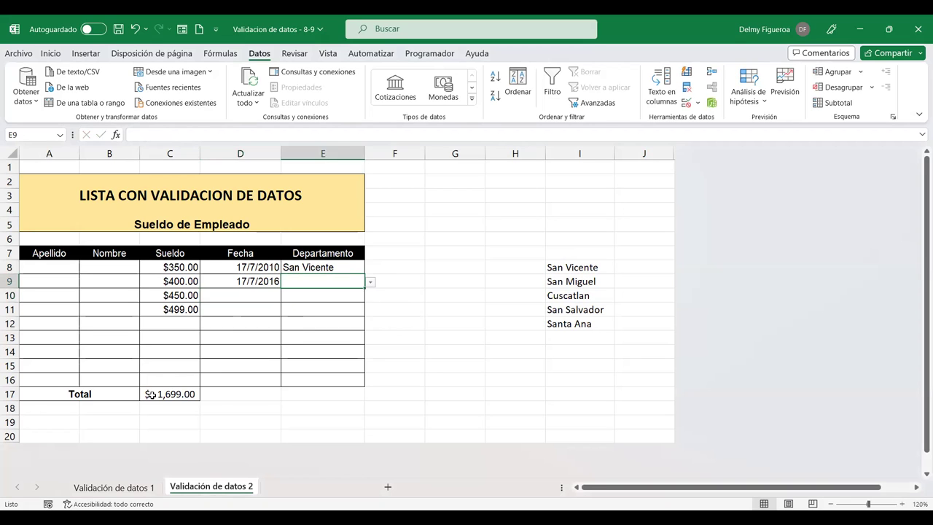
pyautogui.click(148, 382)
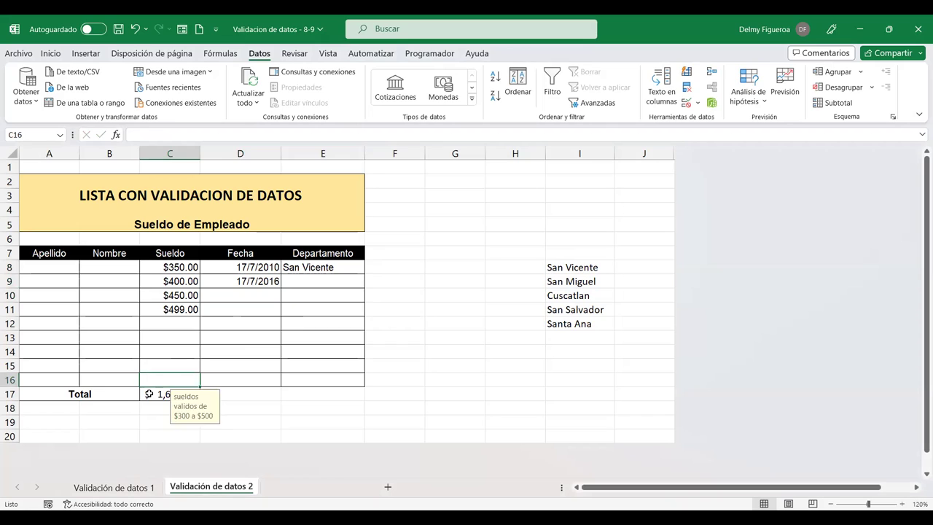
pyautogui.click(148, 393)
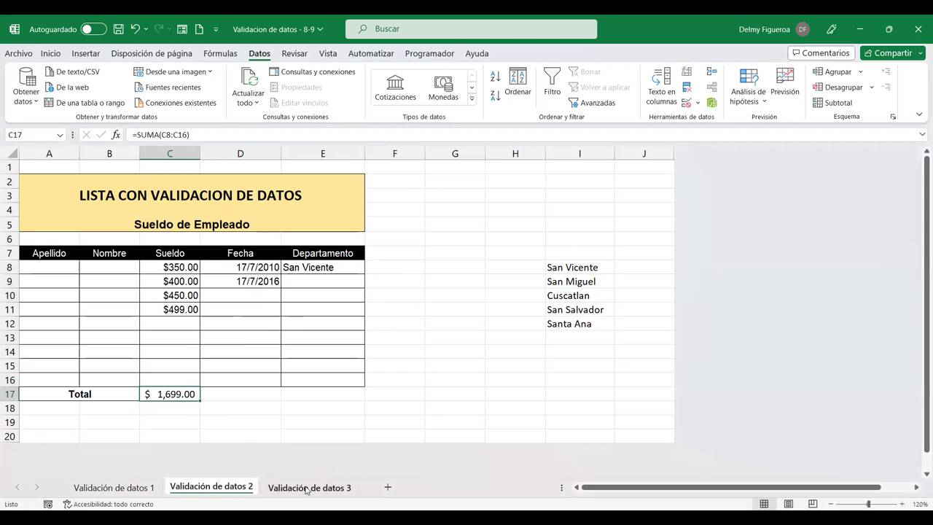
pyautogui.click(307, 487)
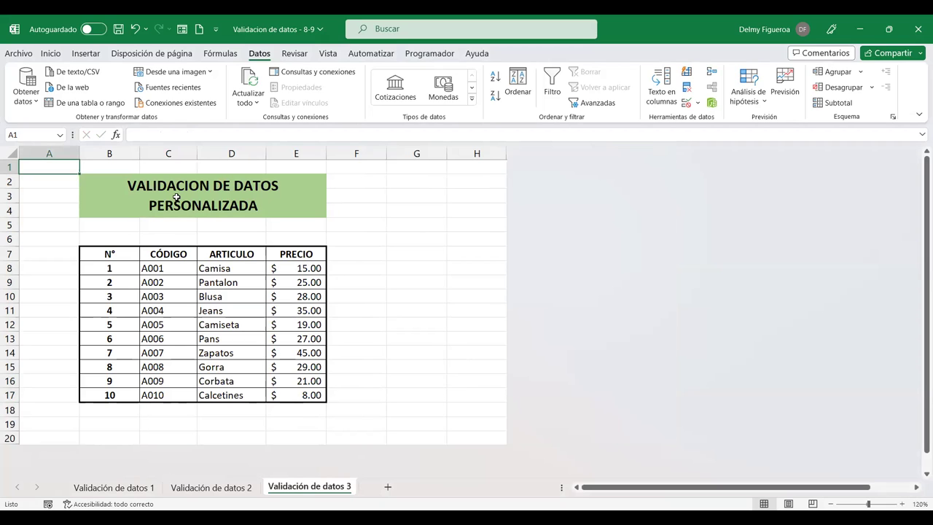
pyautogui.click(116, 268)
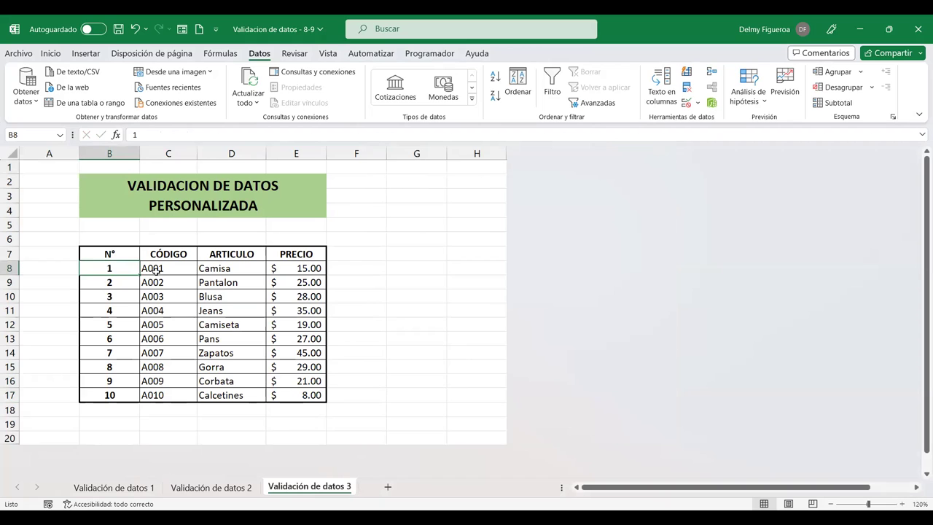
pyautogui.click(155, 270)
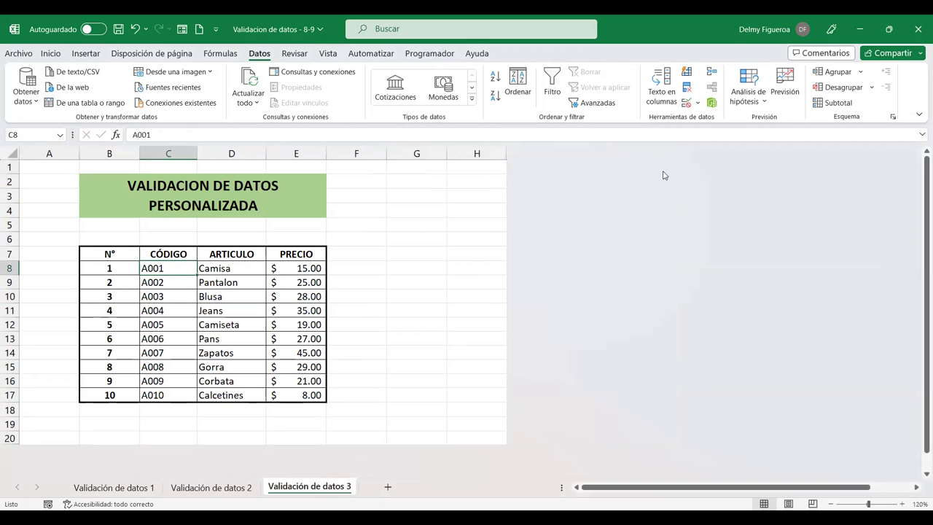
pyautogui.click(687, 104)
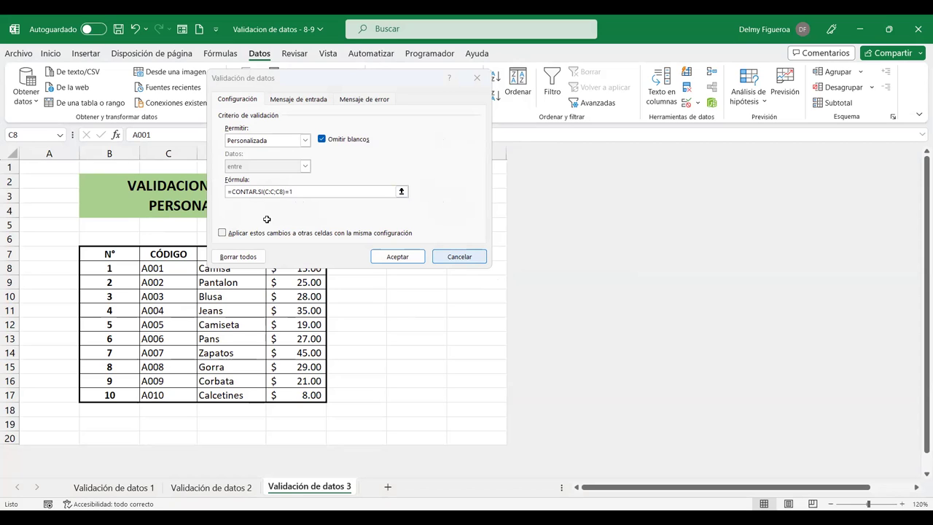
pyautogui.moveTo(156, 410); pyautogui.dragTo(159, 421)
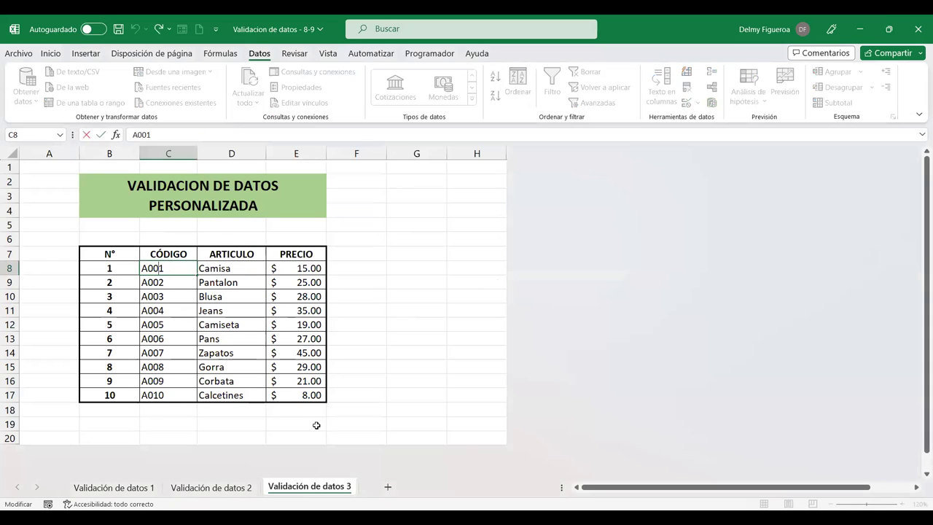
# Enter +CONTAR.SI(C8:C17;"A001") in C19 so it returns 1.
pyautogui.click(159, 422)
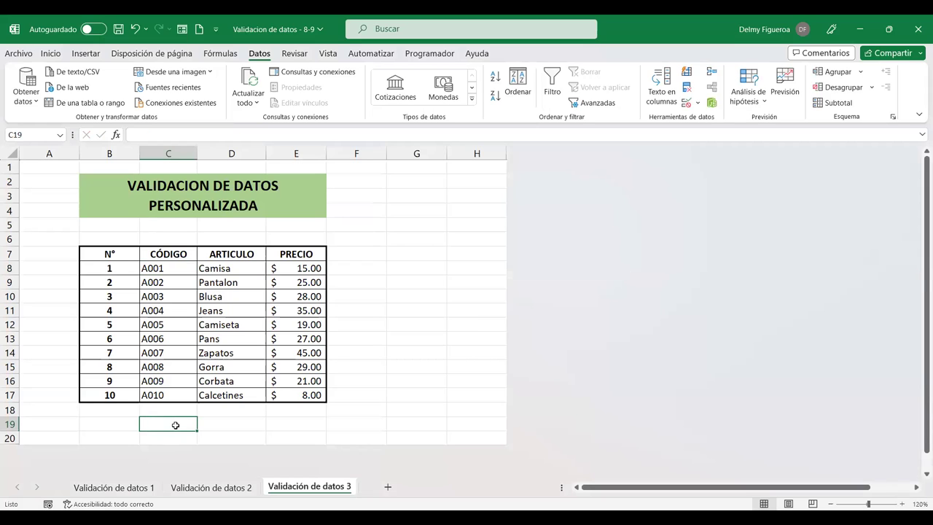
pyautogui.write('+cont')
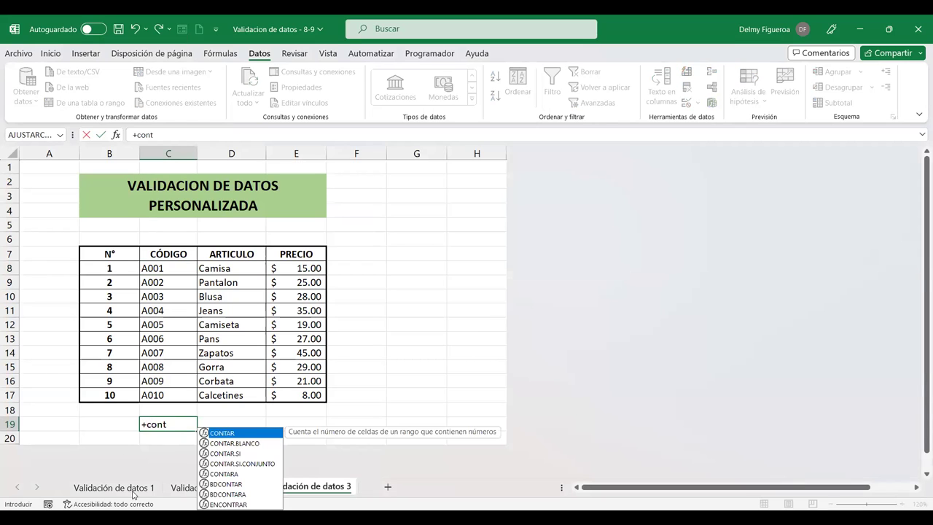
pyautogui.doubleClick(232, 454)
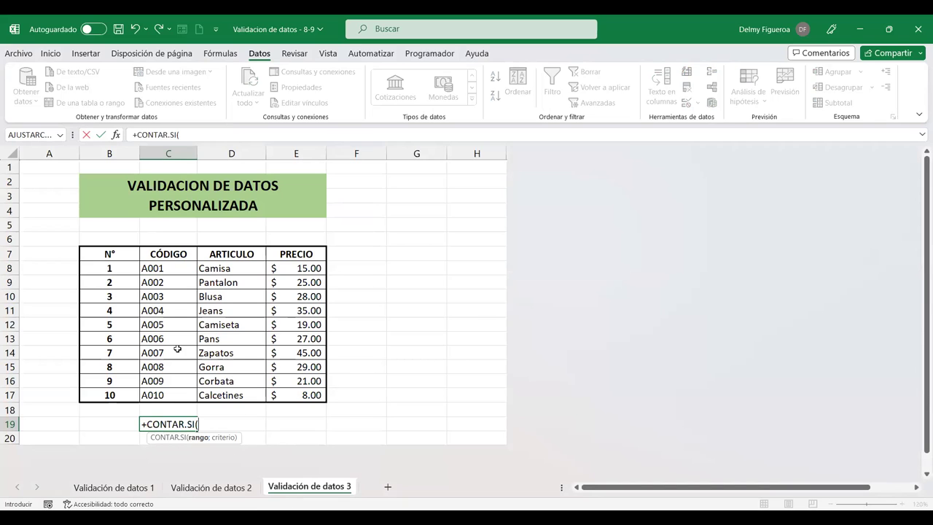
pyautogui.click(168, 269)
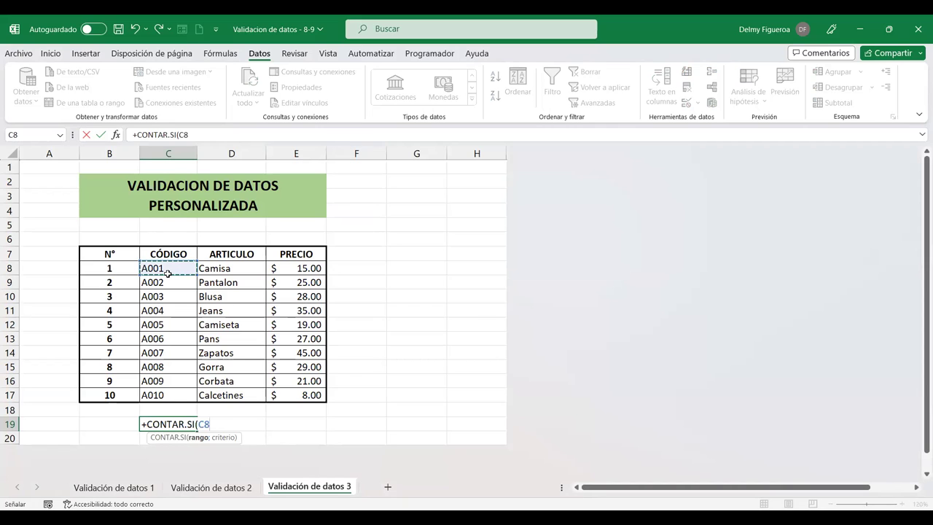
pyautogui.hotkey('ctrl', 'shift', 'Down')
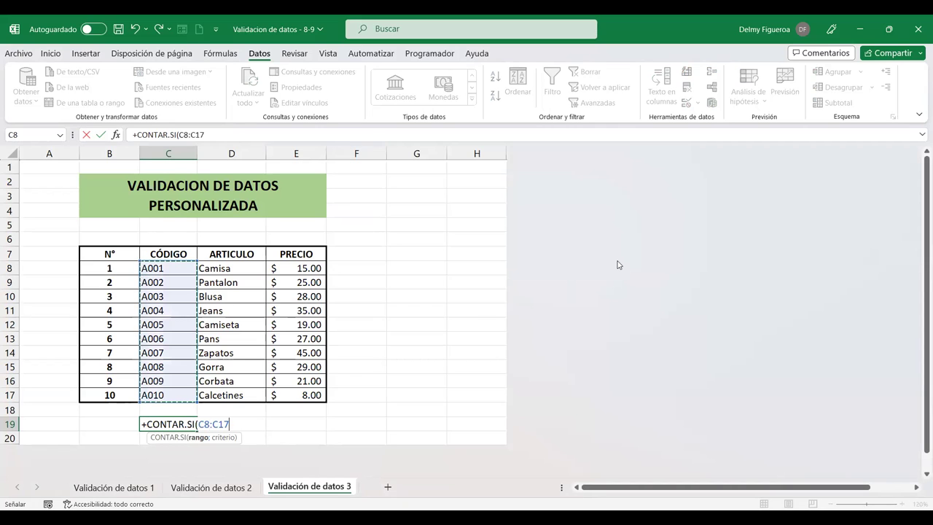
pyautogui.write(';')
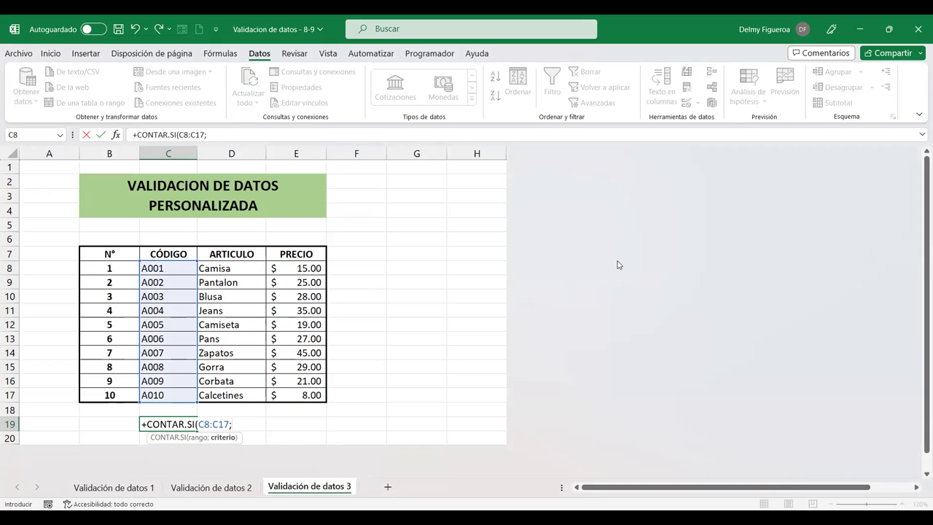
pyautogui.write('"A00')
pyautogui.press('BackSpace')
pyautogui.press('Return')
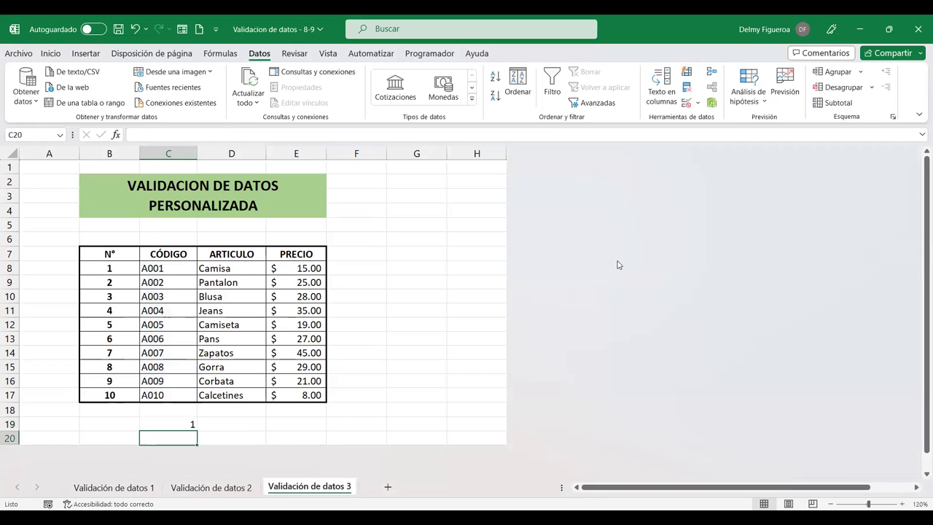
pyautogui.press('Up')
pyautogui.press('Up')
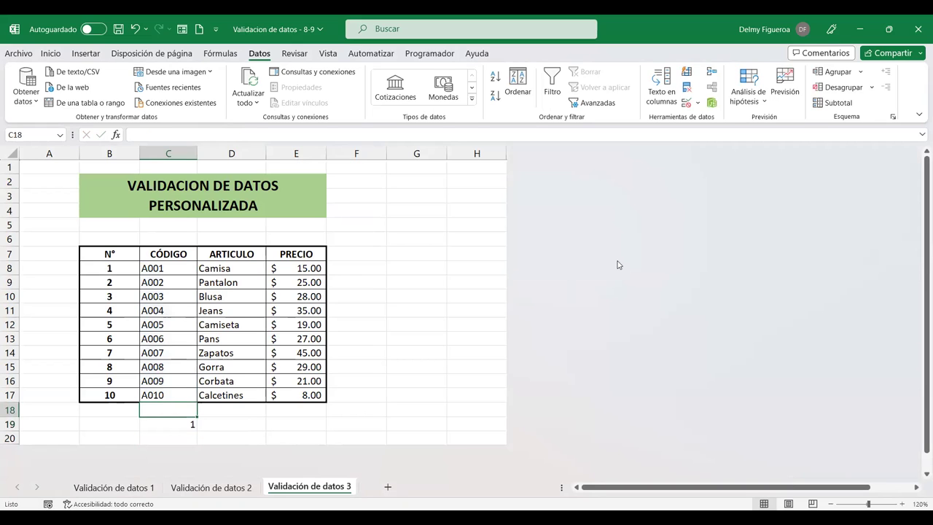
pyautogui.press('Up')
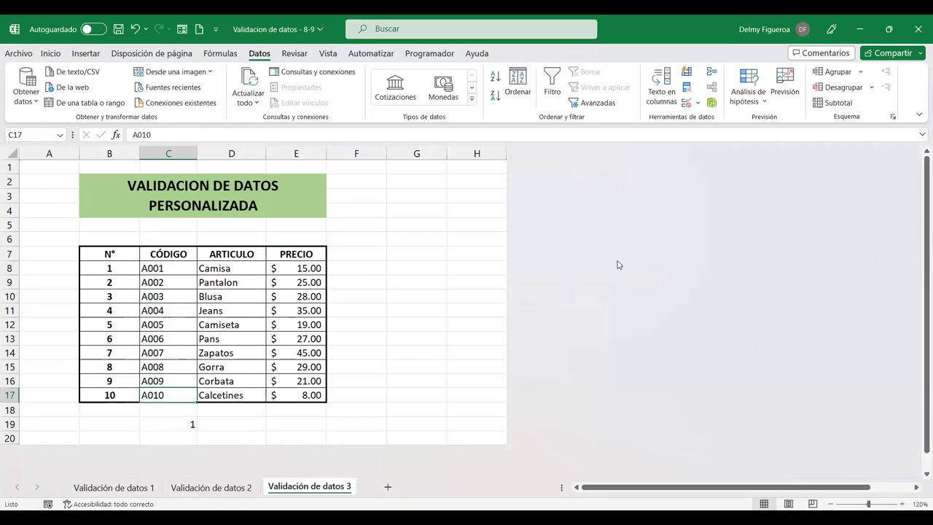
# Copy C17's validation formula into G8 as plain text CONTAR.SI(C:C;C17)=1, without the leading =.
pyautogui.click(685, 104)
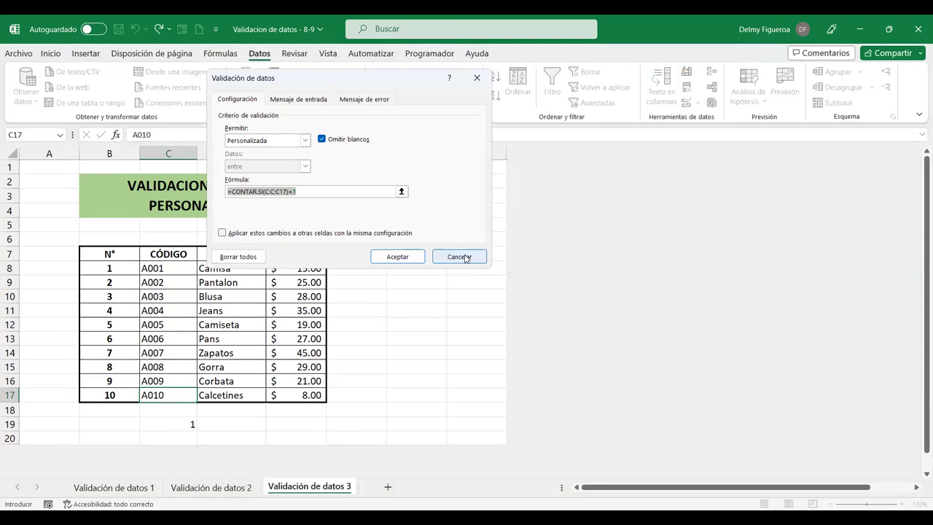
pyautogui.moveTo(455, 257); pyautogui.dragTo(413, 259)
pyautogui.click(398, 256)
pyautogui.click(415, 266)
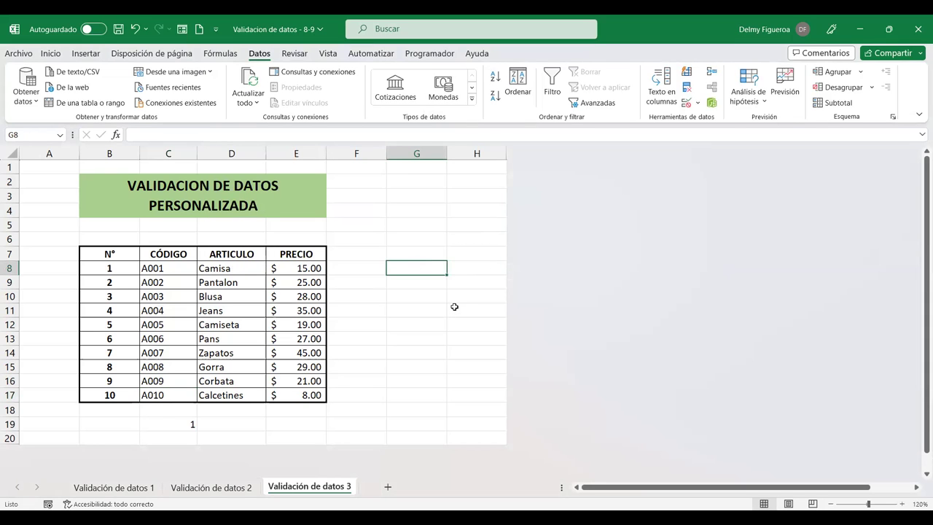
pyautogui.hotkey('ctrl', 'v')
pyautogui.press('F2')
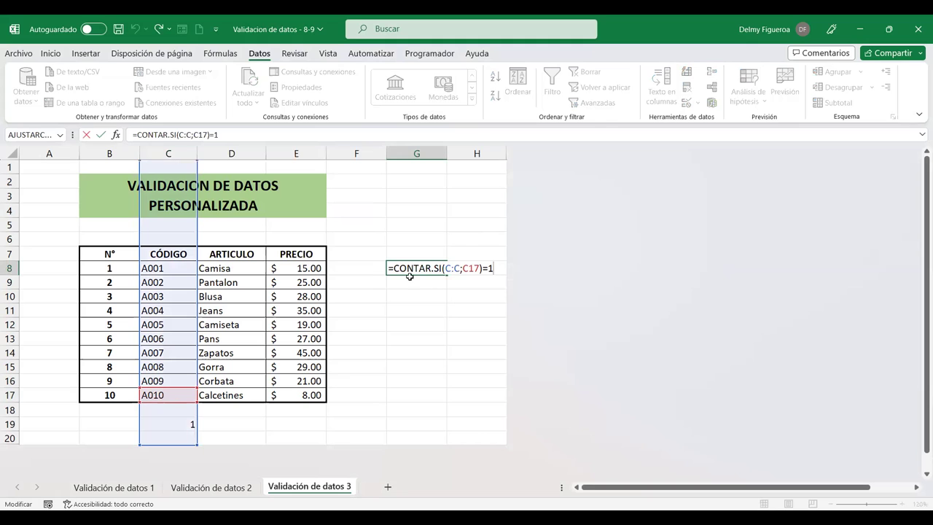
pyautogui.press('Home')
pyautogui.press('Delete')
pyautogui.press('Return')
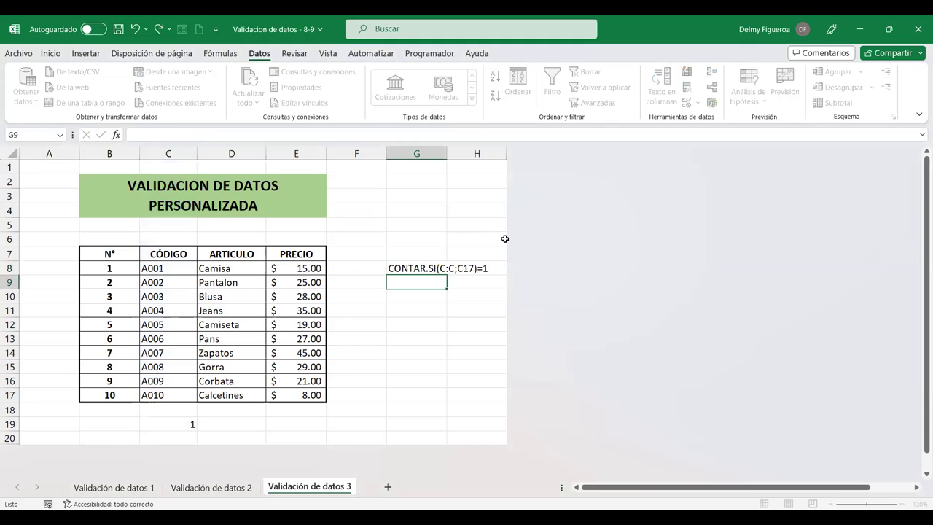
pyautogui.click(173, 424)
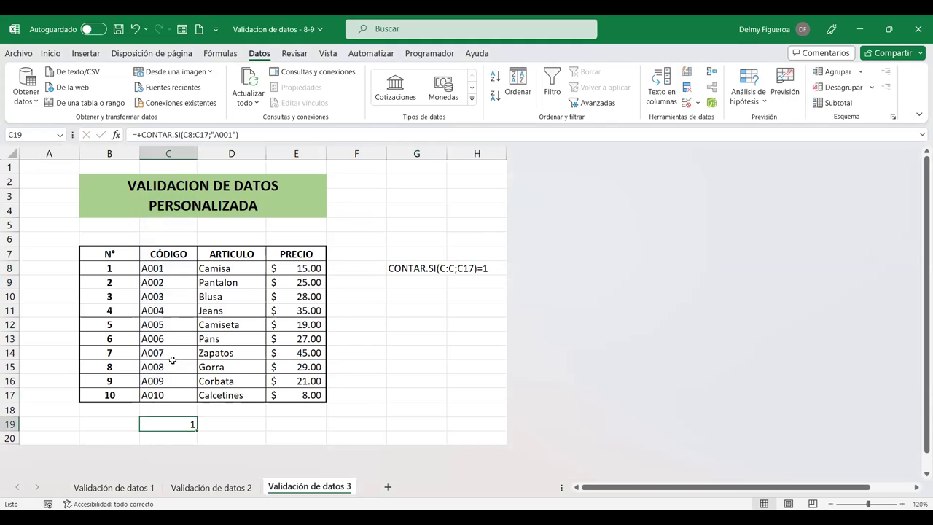
pyautogui.moveTo(181, 269); pyautogui.dragTo(182, 310)
pyautogui.click(169, 282)
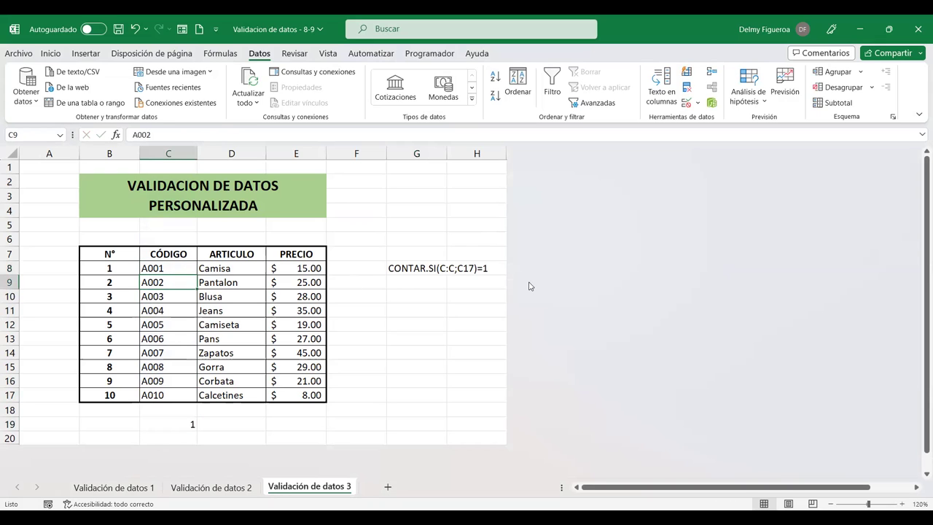
pyautogui.write('A001')
pyautogui.press('Return')
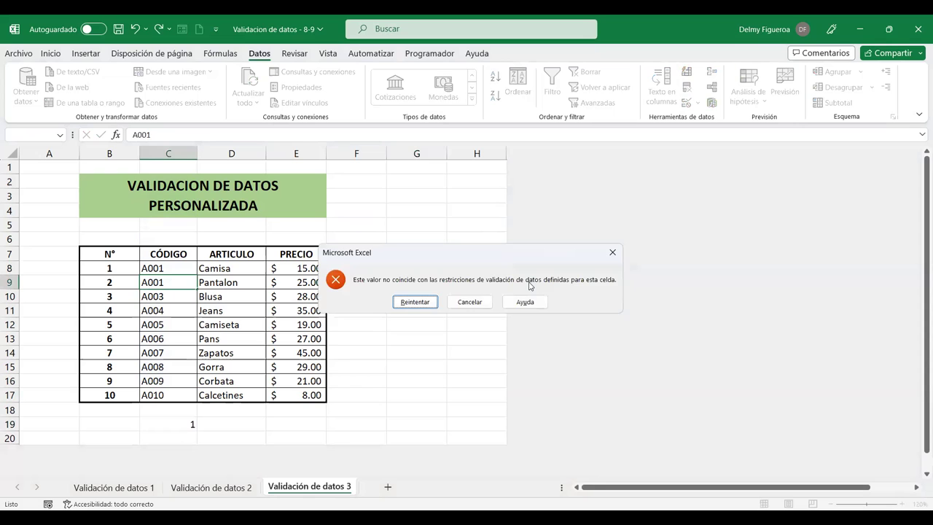
pyautogui.click(611, 259)
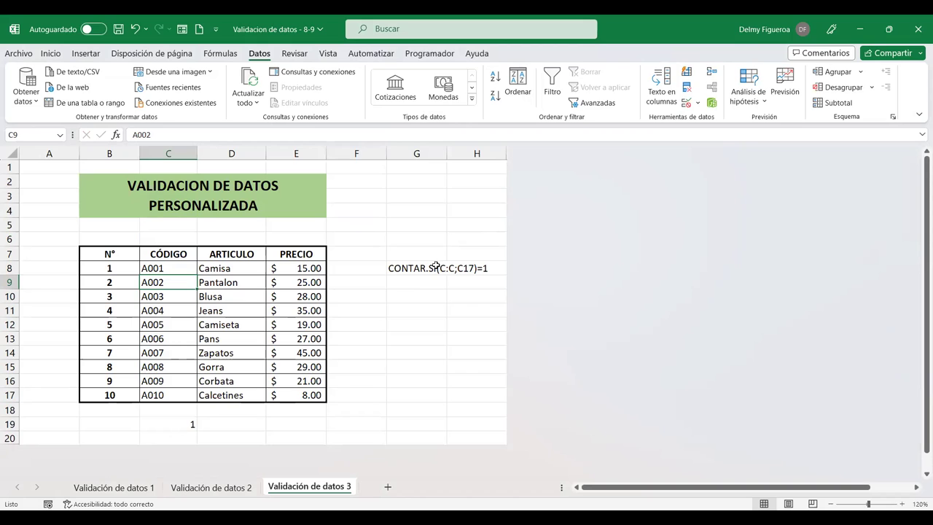
pyautogui.click(171, 266)
pyautogui.click(180, 395)
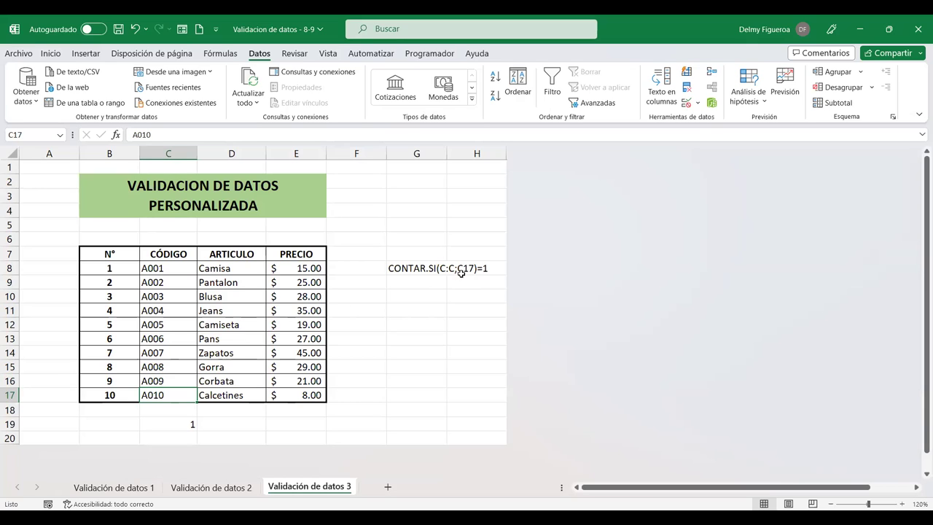
pyautogui.click(167, 268)
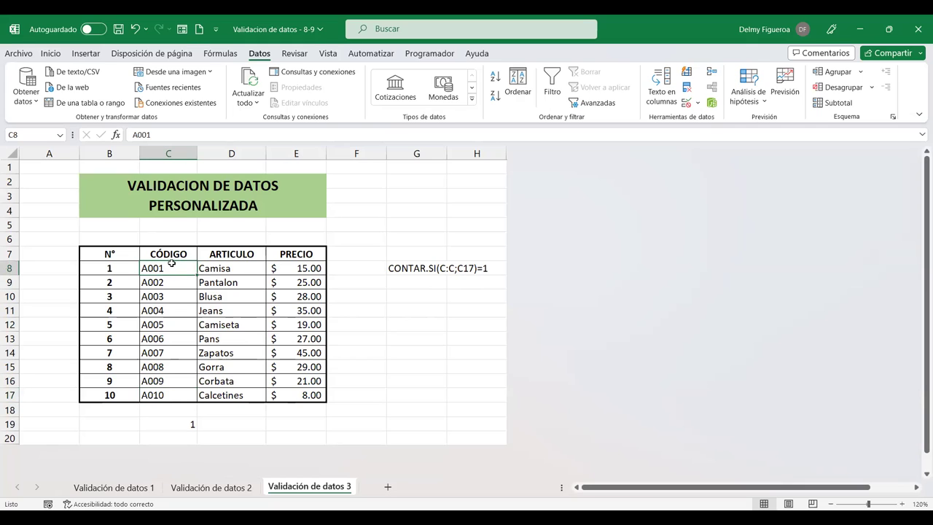
pyautogui.click(688, 105)
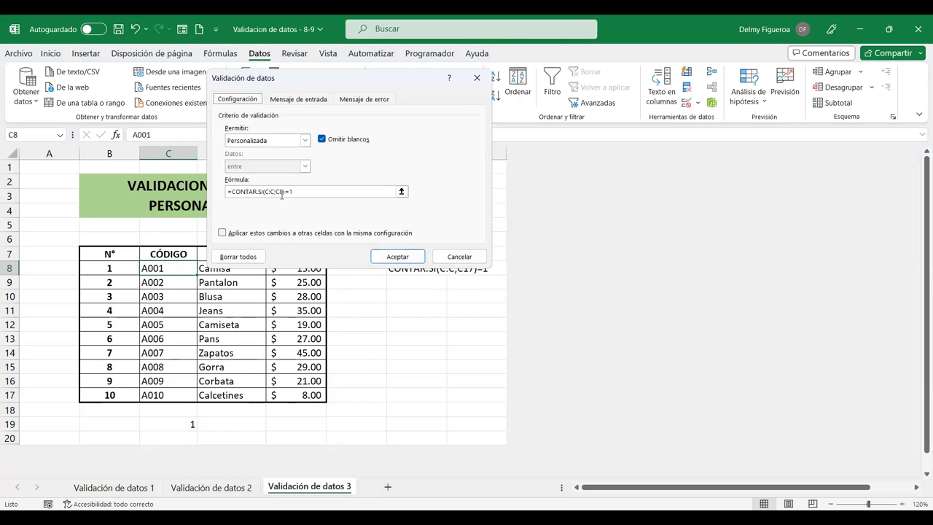
pyautogui.moveTo(459, 256); pyautogui.dragTo(398, 257)
pyautogui.click(398, 258)
pyautogui.click(174, 325)
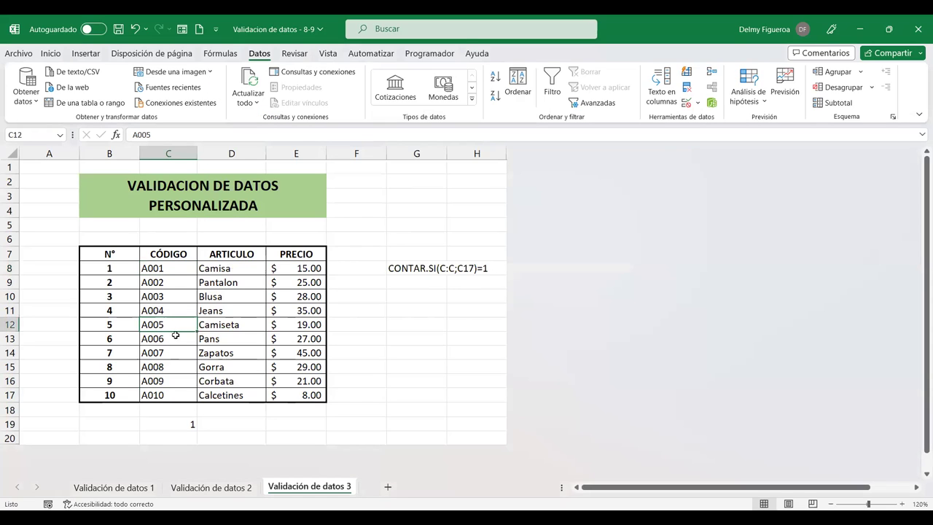
pyautogui.click(686, 103)
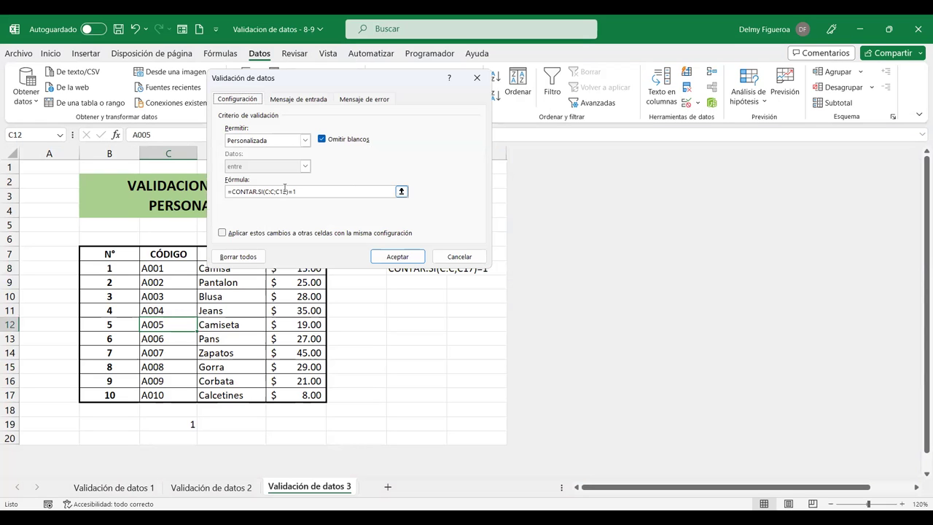
pyautogui.moveTo(479, 260); pyautogui.dragTo(168, 298)
pyautogui.click(460, 257)
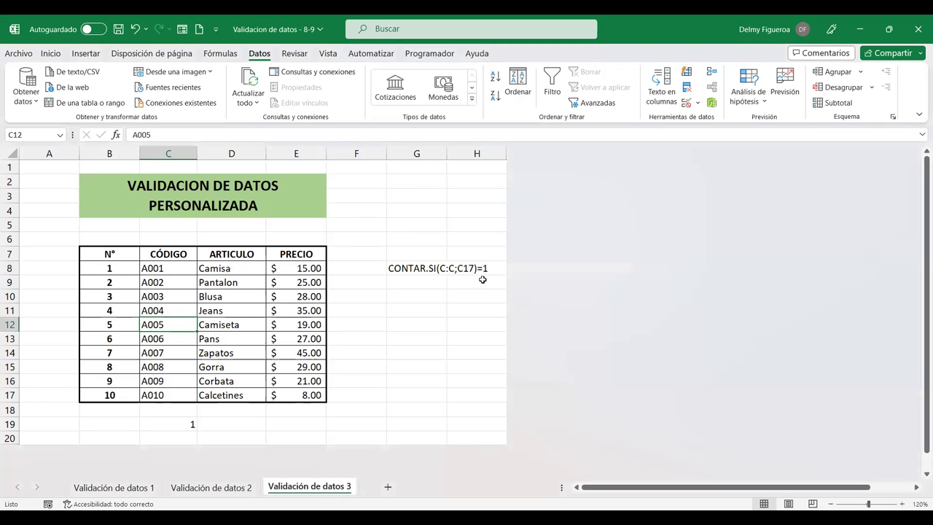
# Clear all data validation from the codes C8:C17 with Borrar todos.
pyautogui.click(171, 425)
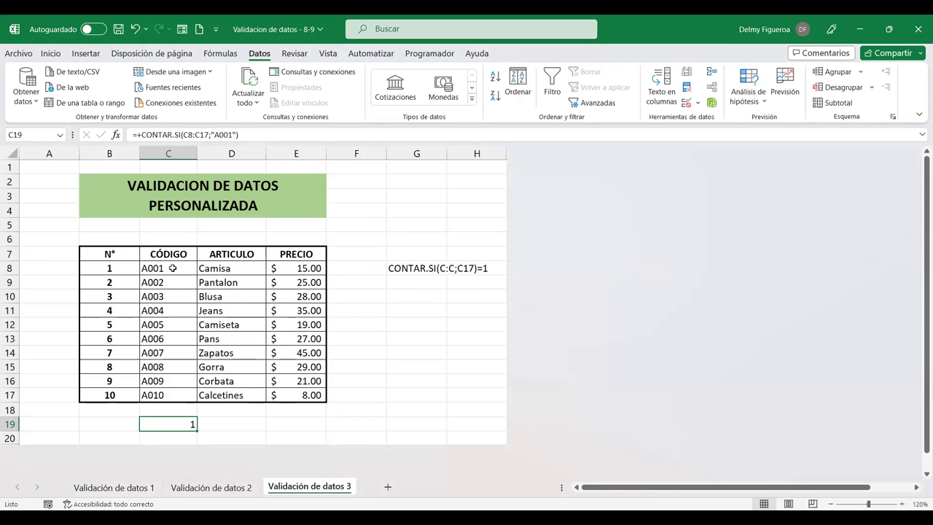
pyautogui.moveTo(173, 268); pyautogui.dragTo(169, 397)
pyautogui.click(686, 106)
pyautogui.click(248, 257)
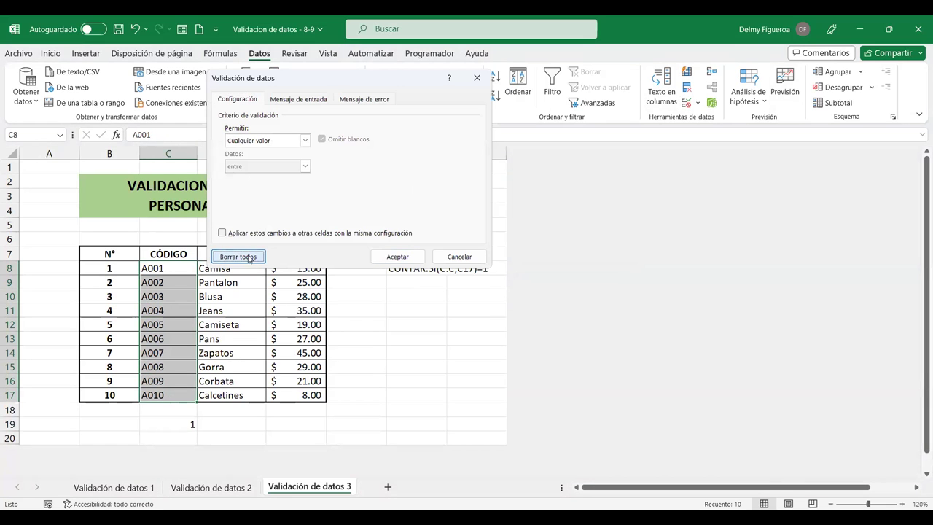
pyautogui.click(411, 260)
# Enter the duplicate code A001 in C9, raising the C19 count to 2.
pyautogui.press('Down')
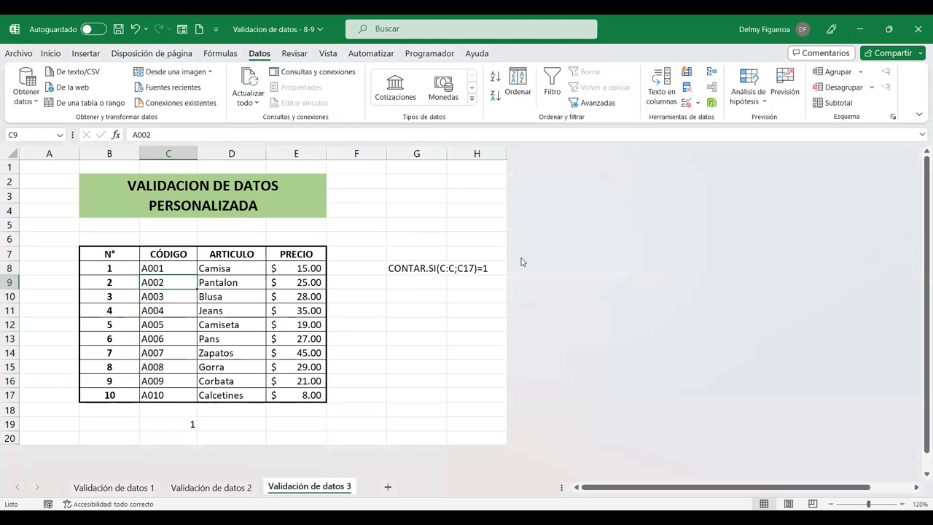
pyautogui.write('A001')
pyautogui.press('Return')
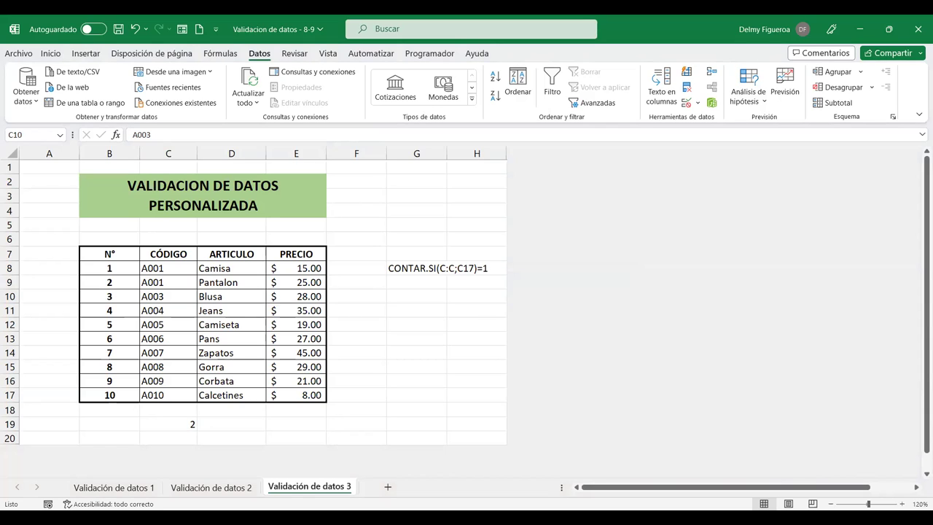
# Change the code in C9 back to A002, dropping the C19 count to 1.
pyautogui.click(417, 283)
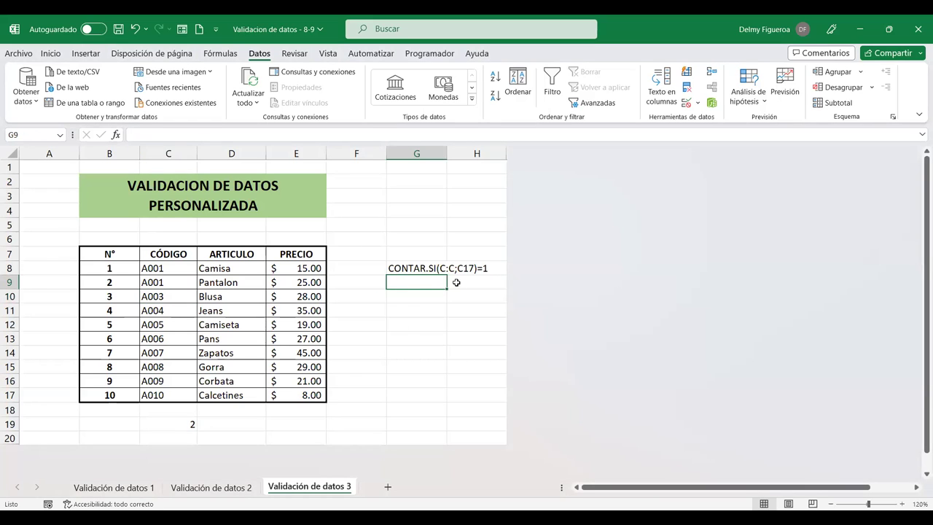
pyautogui.click(169, 281)
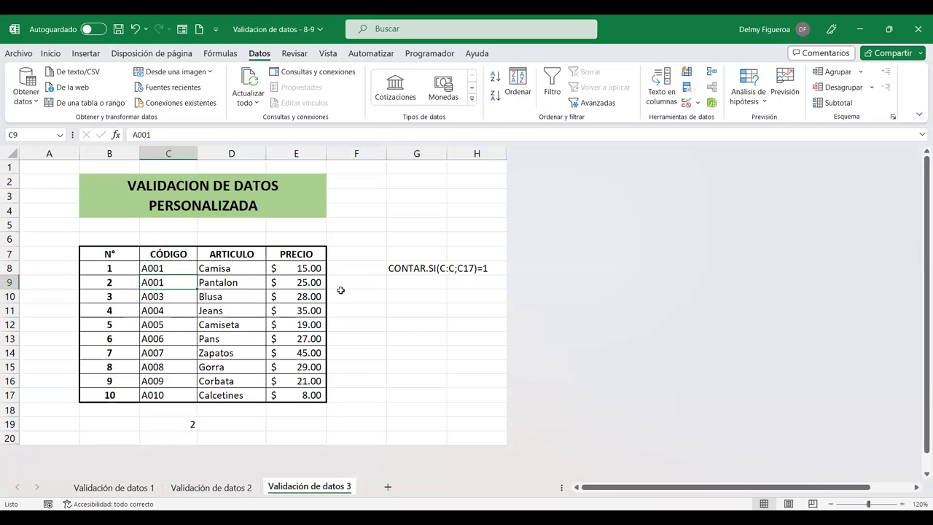
pyautogui.write('A002')
pyautogui.press('Return')
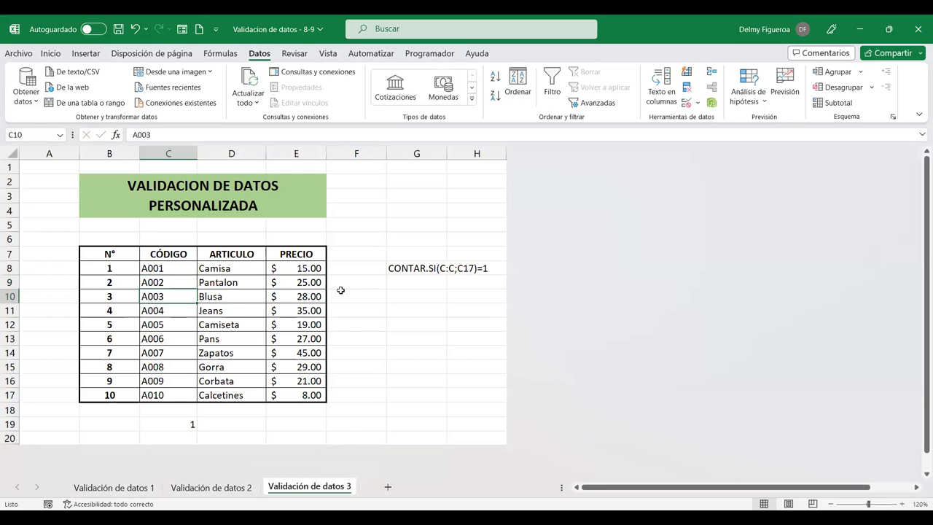
# Copy the CONTAR.SI(C:C;C17)=1 formula text from the note in G8.
pyautogui.moveTo(181, 267); pyautogui.dragTo(175, 394)
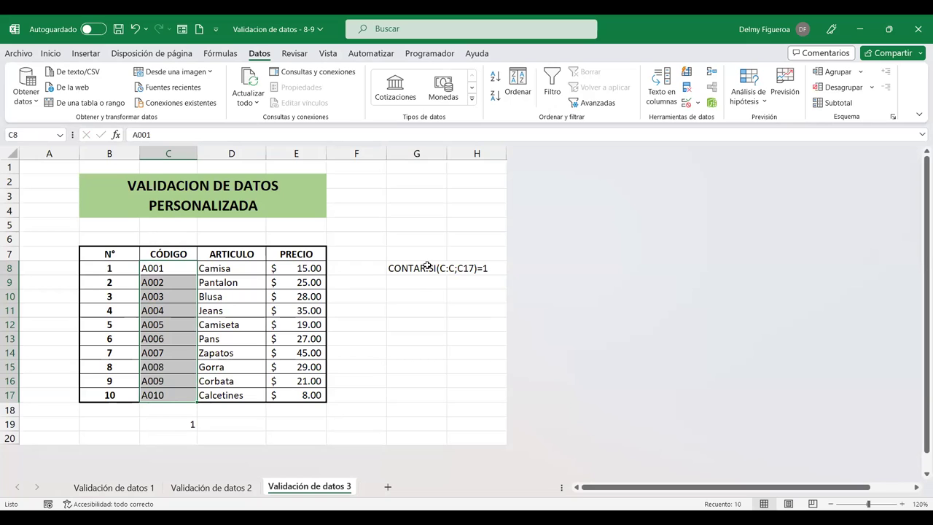
pyautogui.click(416, 269)
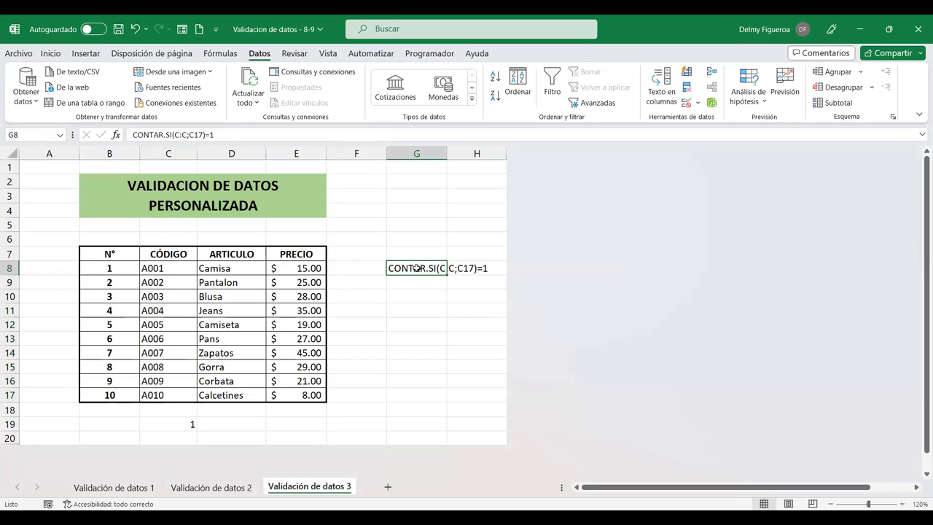
pyautogui.tripleClick(236, 134)
pyautogui.hotkey('ctrl', 'c')
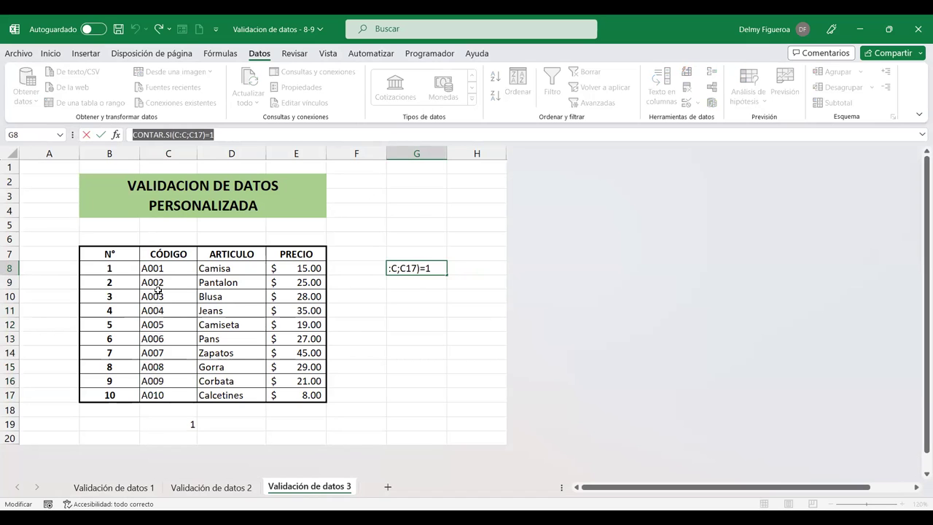
pyautogui.press('Return')
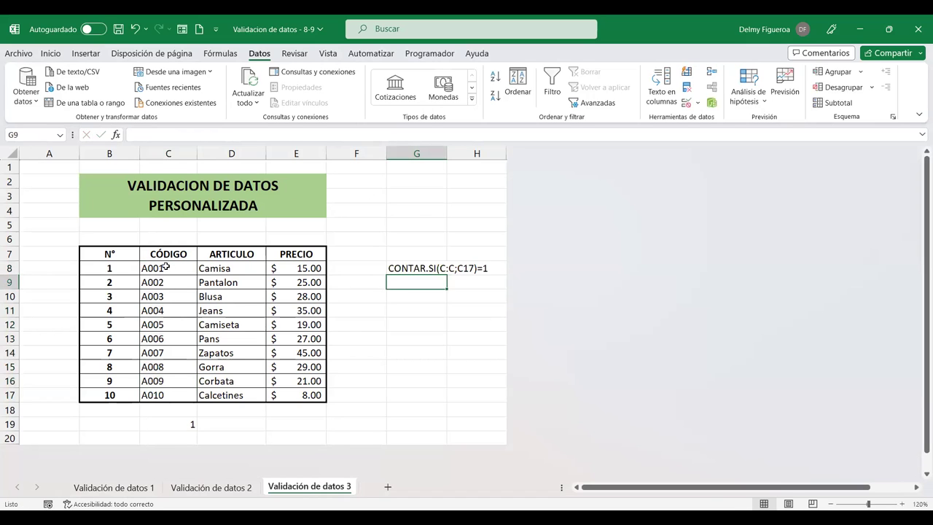
# Give codes C8:C17 a Personalizada validation rule =CONTAR.SI(C:C;C17)=1.
pyautogui.moveTo(166, 267); pyautogui.dragTo(172, 394)
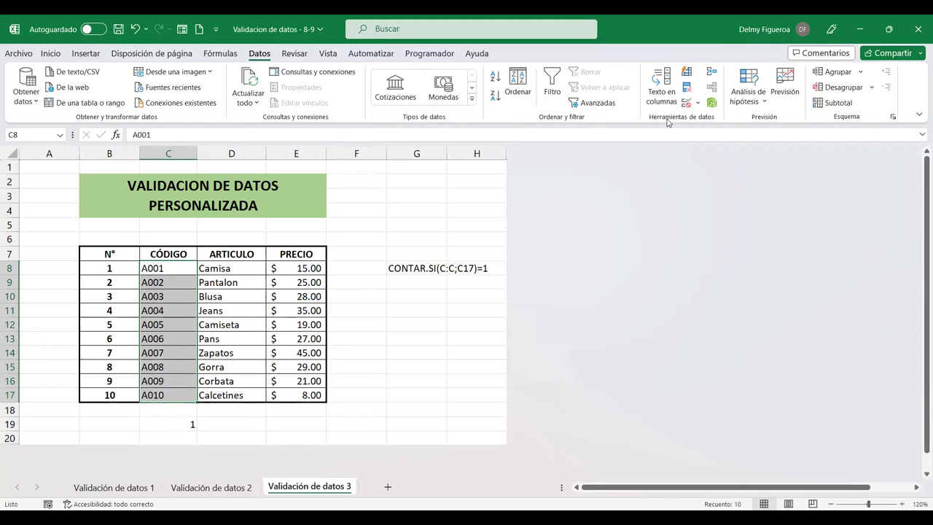
pyautogui.click(691, 106)
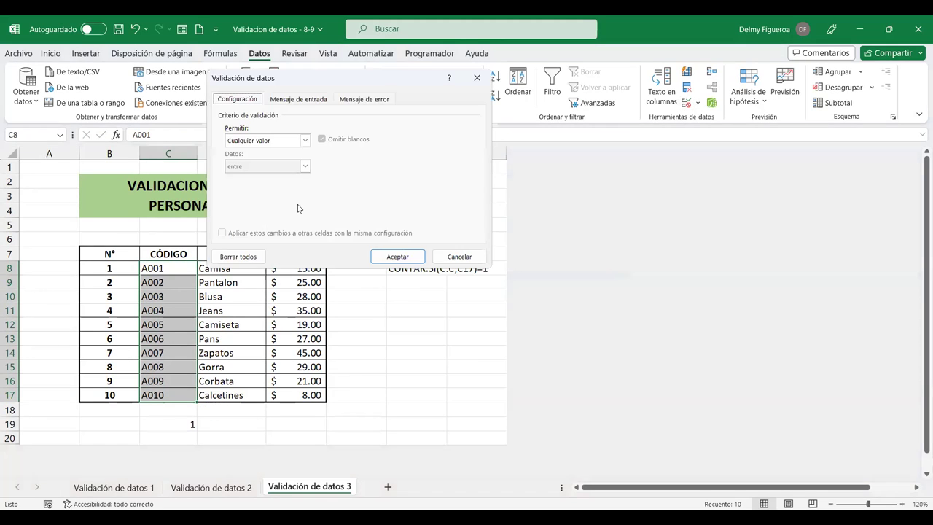
pyautogui.click(305, 140)
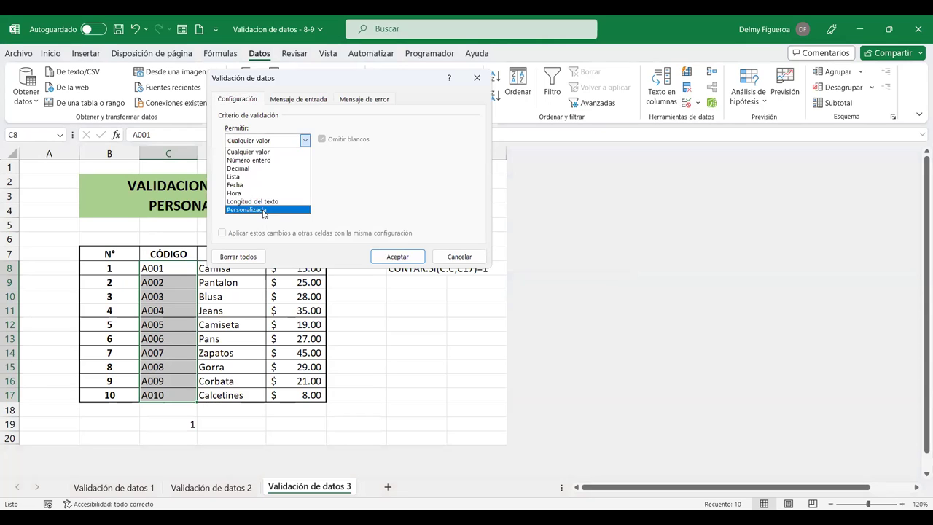
pyautogui.click(264, 209)
pyautogui.click(274, 190)
pyautogui.hotkey('ctrl', 'v')
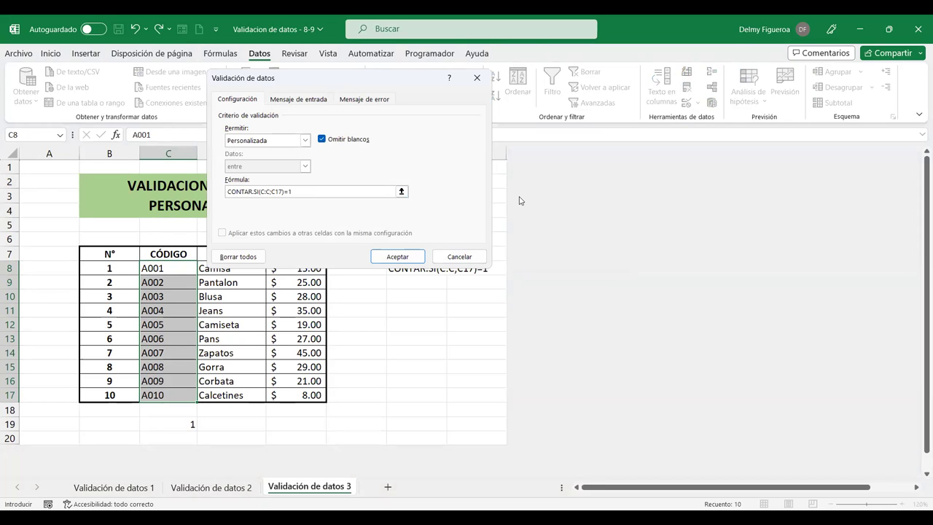
pyautogui.write('=')
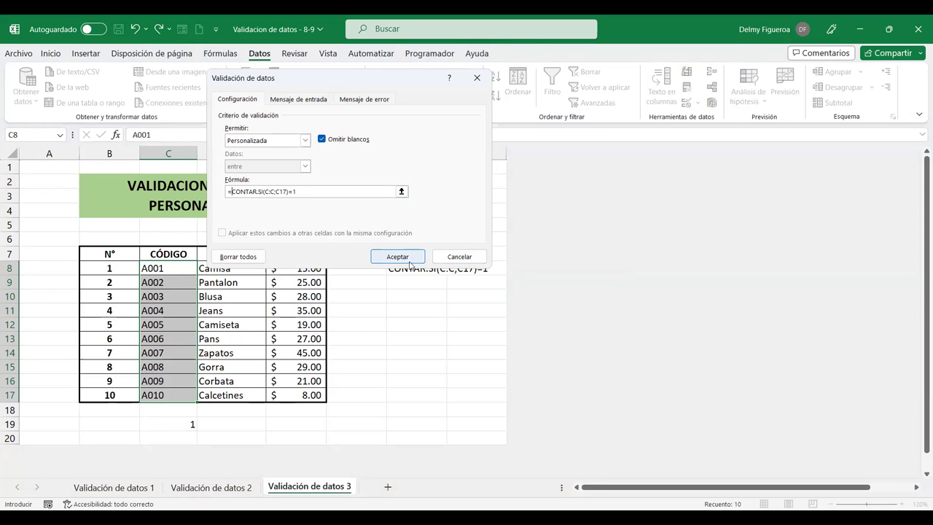
pyautogui.click(406, 259)
pyautogui.click(380, 280)
# Test the rule by entering duplicate A001 in C9.
pyautogui.click(164, 284)
pyautogui.write('A001')
pyautogui.press('Return')
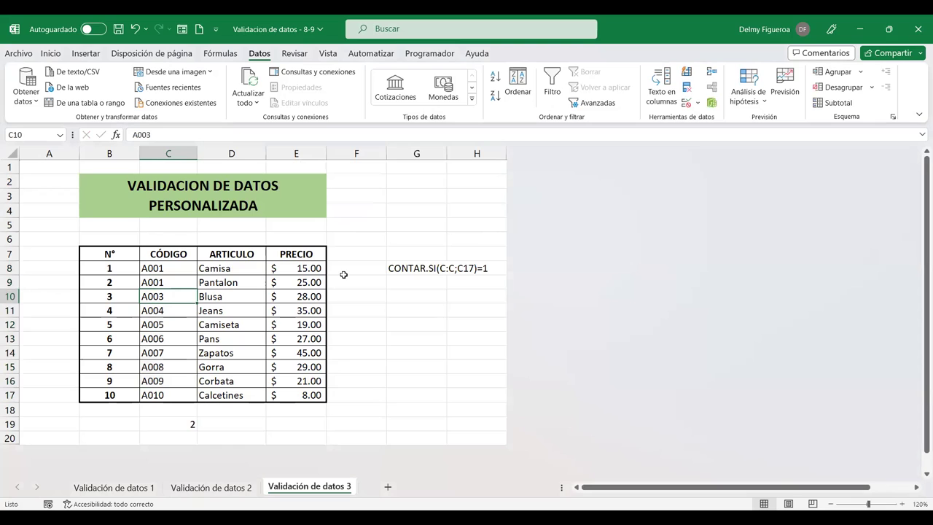
# Undo the A001 entry in C9 and review the codes' validation settings.
pyautogui.hotkey('ctrl', 'z')
pyautogui.press('Up')
pyautogui.hotkey('shift', 'Down')
pyautogui.hotkey('shift', 'Down')
pyautogui.hotkey('shift', 'Down')
pyautogui.hotkey('shift', 'Down')
pyautogui.hotkey('shift', 'Down')
pyautogui.hotkey('shift', 'Down')
pyautogui.hotkey('shift', 'Down')
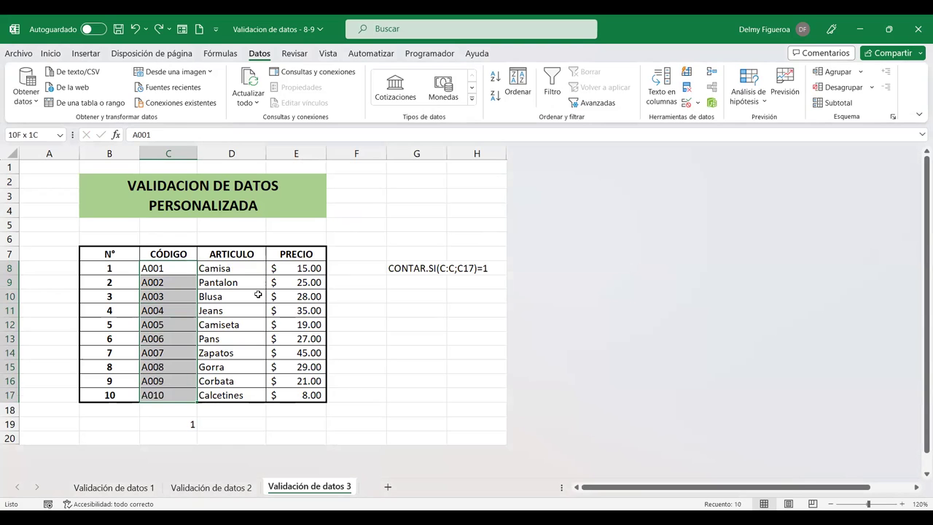
pyautogui.click(684, 104)
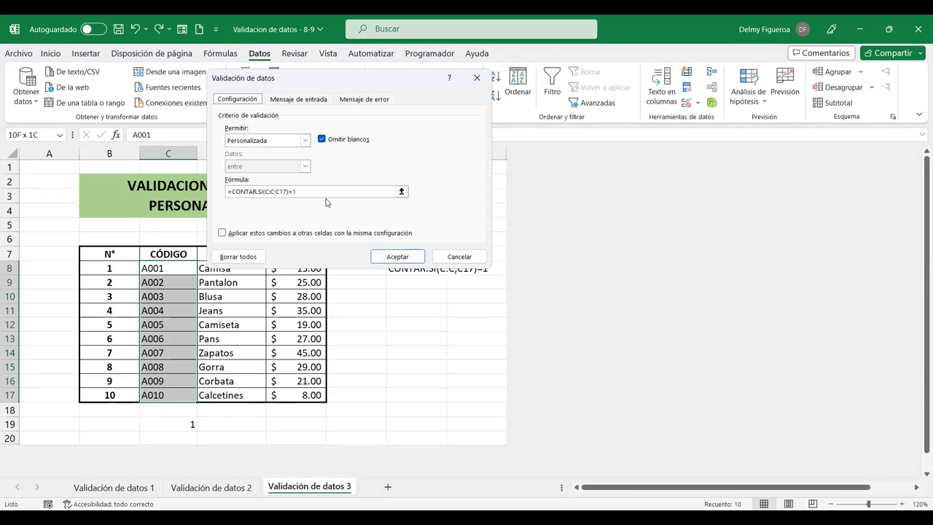
pyautogui.click(459, 257)
pyautogui.click(160, 264)
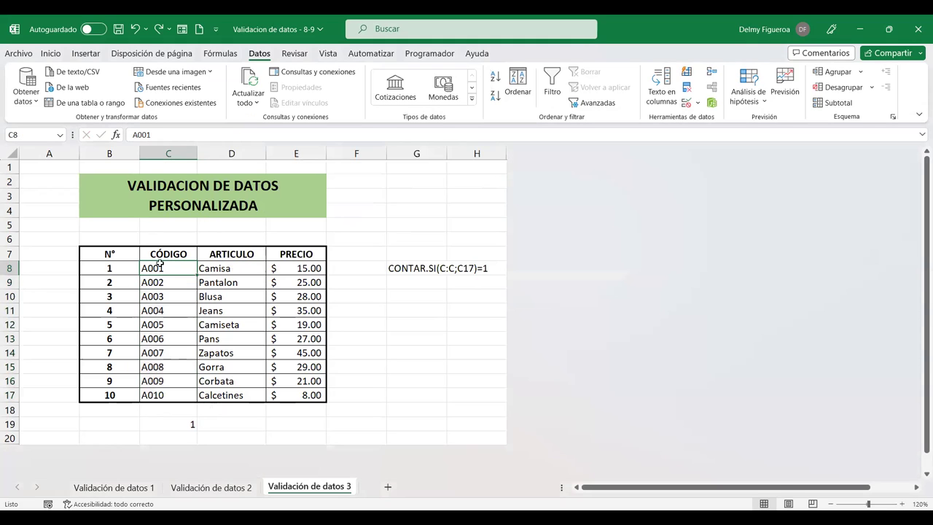
pyautogui.click(685, 107)
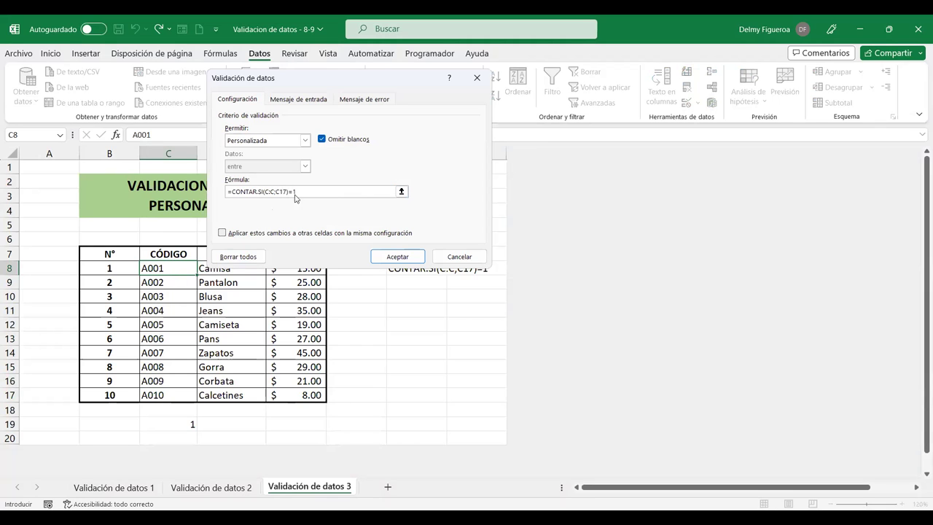
pyautogui.click(455, 261)
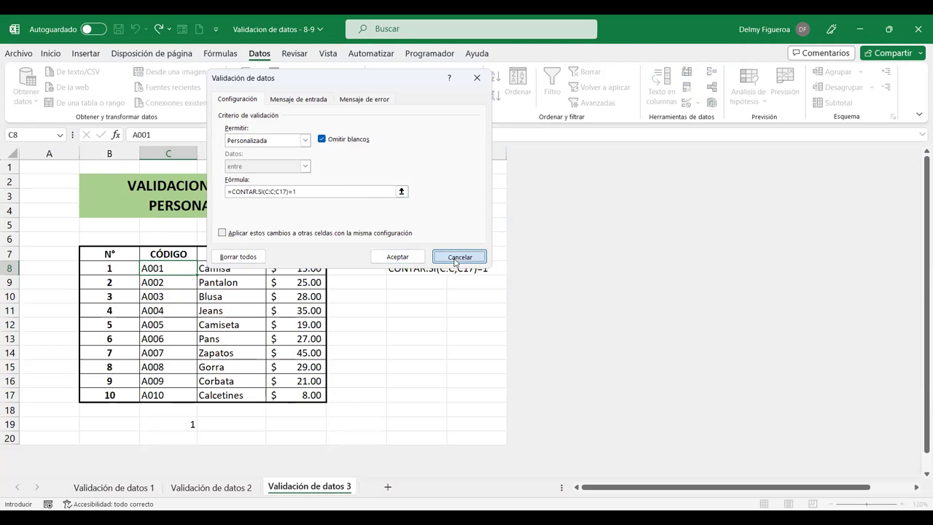
# Change the codes' rule for C8:C17 to =CONTAR.SI(C:C;C8)=1.
pyautogui.moveTo(160, 268); pyautogui.dragTo(158, 395)
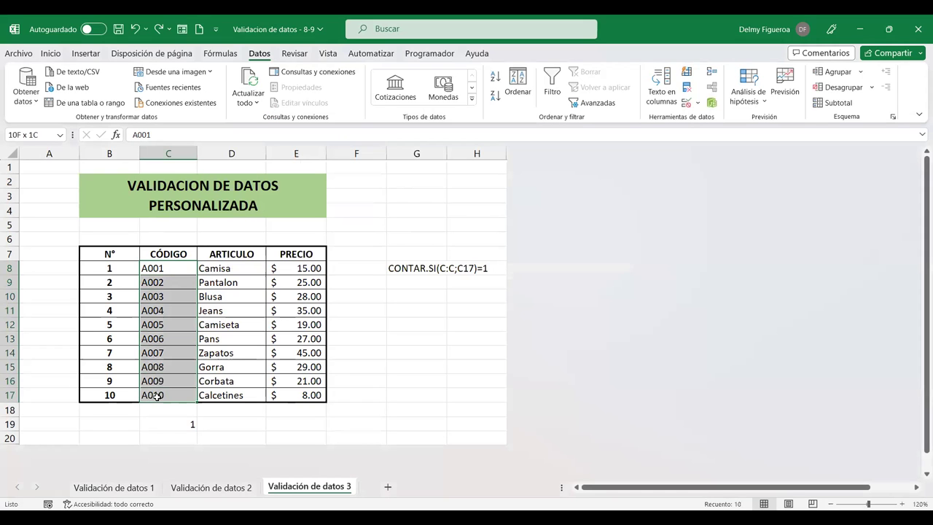
pyautogui.click(687, 104)
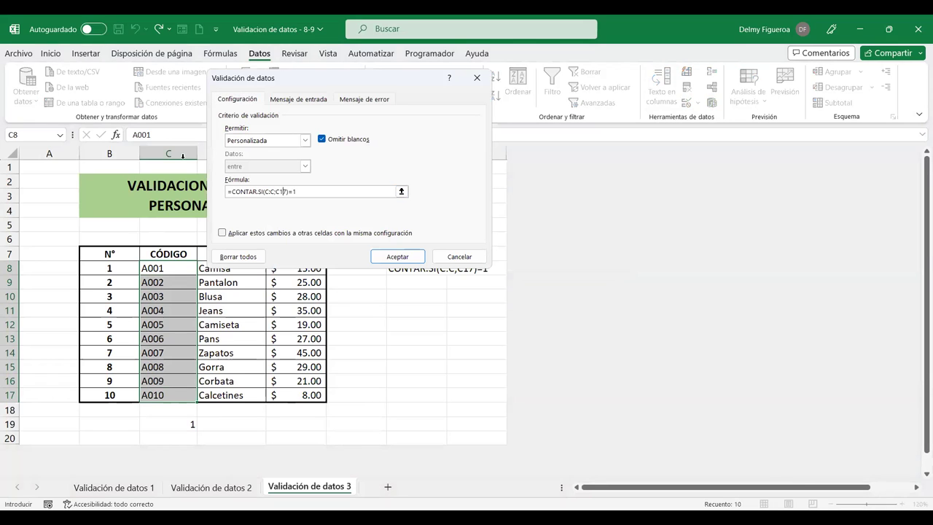
pyautogui.click(166, 267)
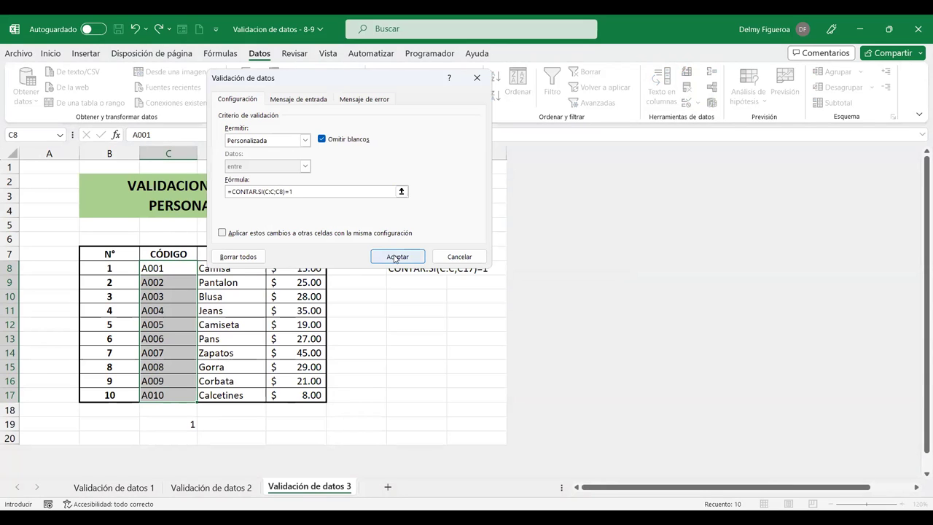
pyautogui.press('Return')
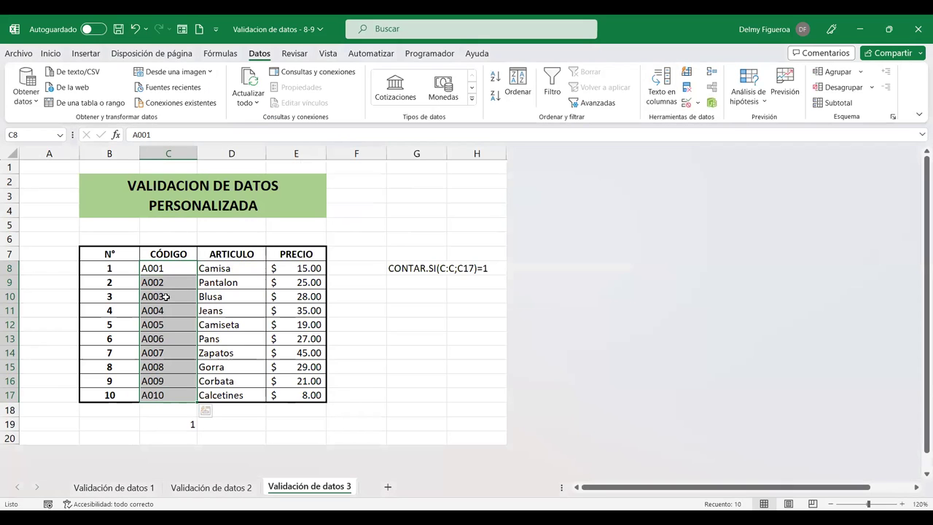
# Test the rule: duplicates A001 in C9 and A009 in C15 are rejected.
pyautogui.click(167, 281)
pyautogui.write('A001')
pyautogui.press('Return')
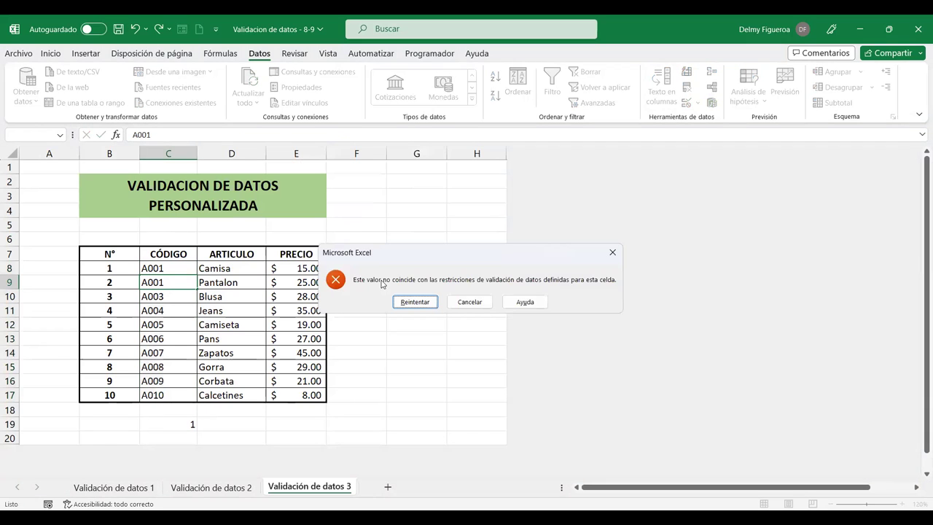
pyautogui.press('Escape')
pyautogui.click(164, 364)
pyautogui.write('A009')
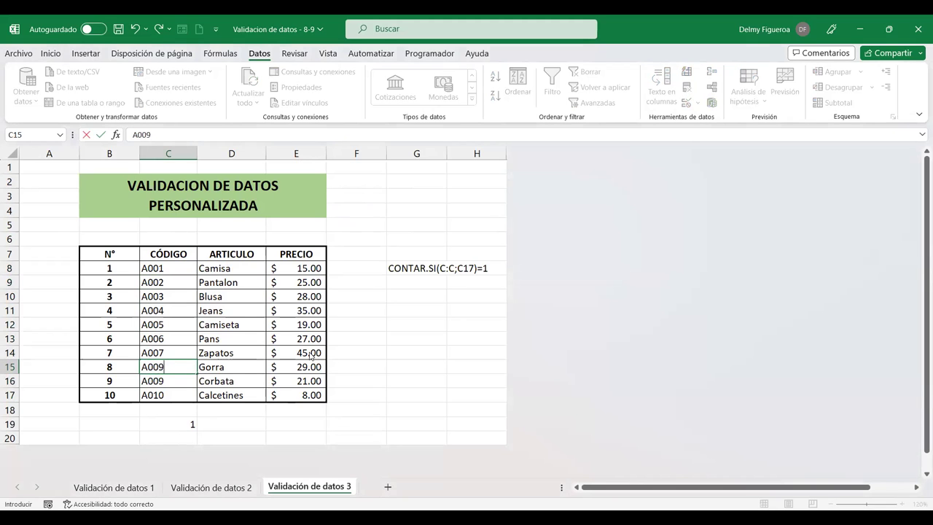
pyautogui.press('Return')
pyautogui.press('Escape')
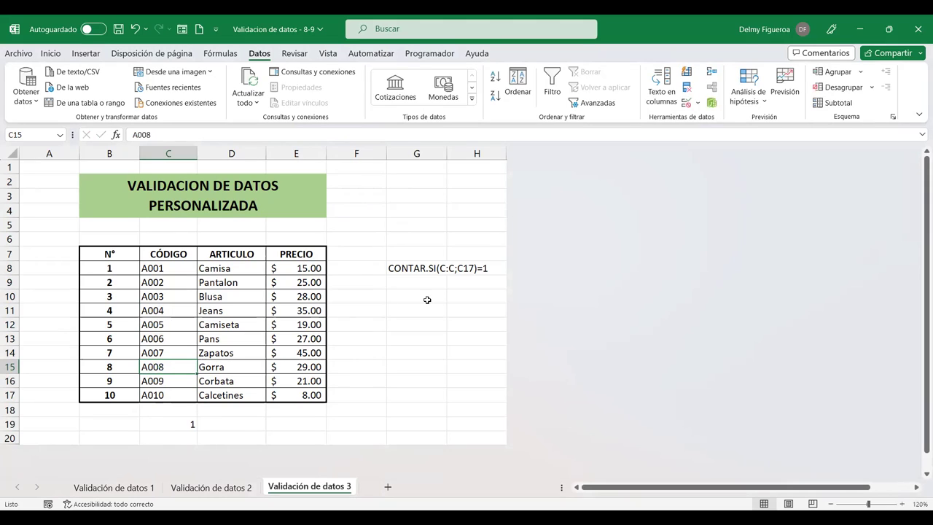
pyautogui.click(426, 299)
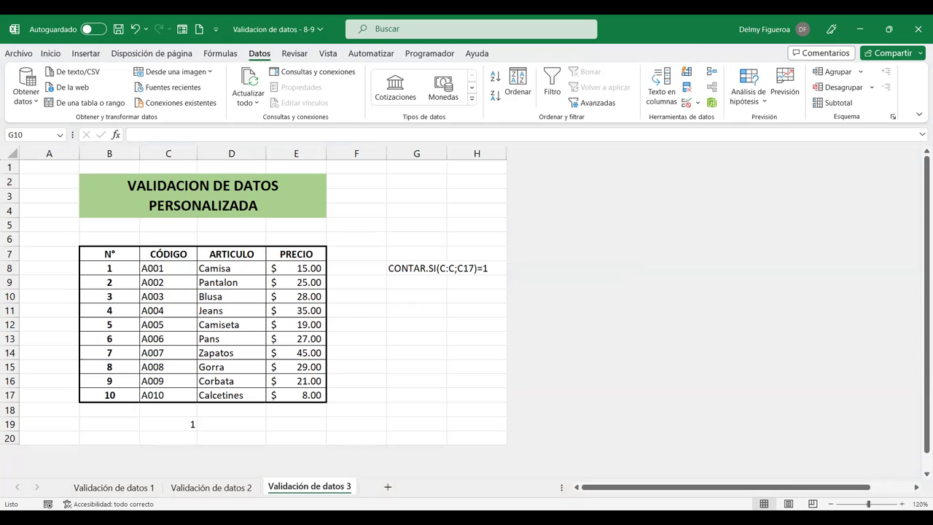
pyautogui.click(392, 296)
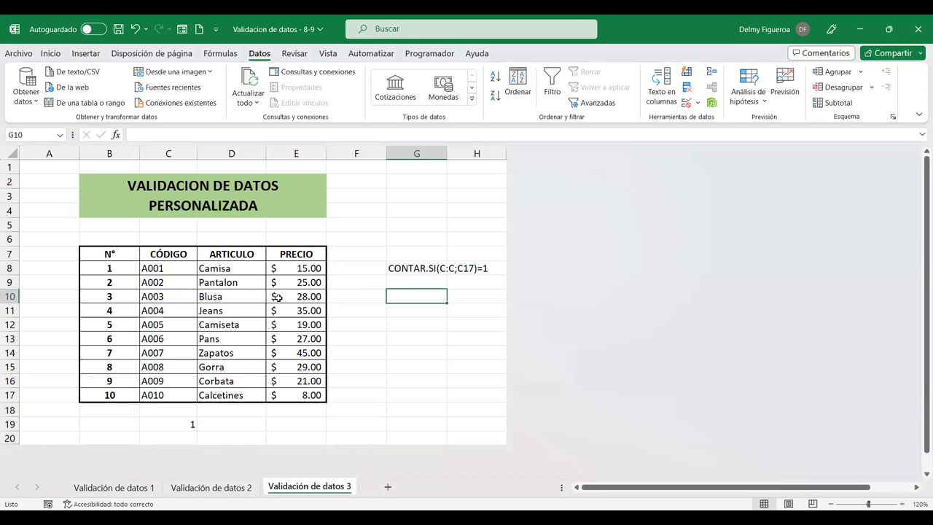
pyautogui.click(230, 270)
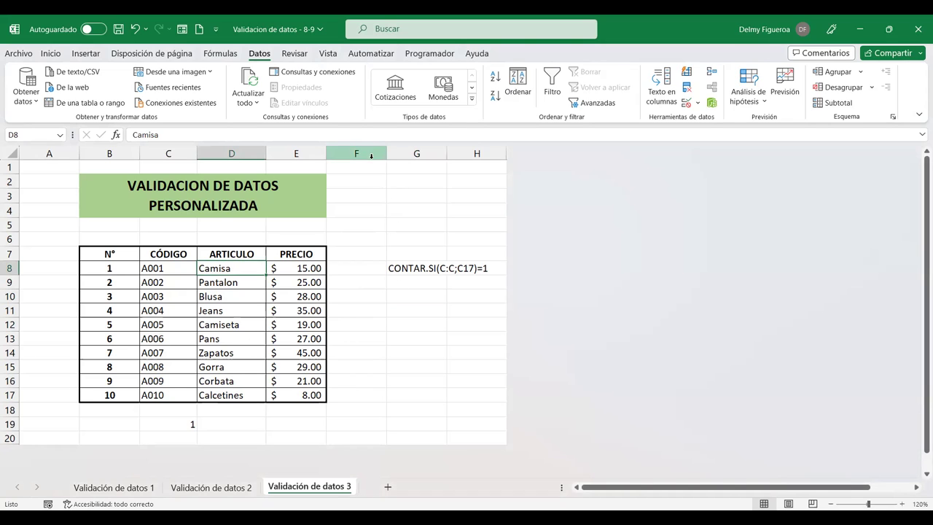
pyautogui.click(432, 152)
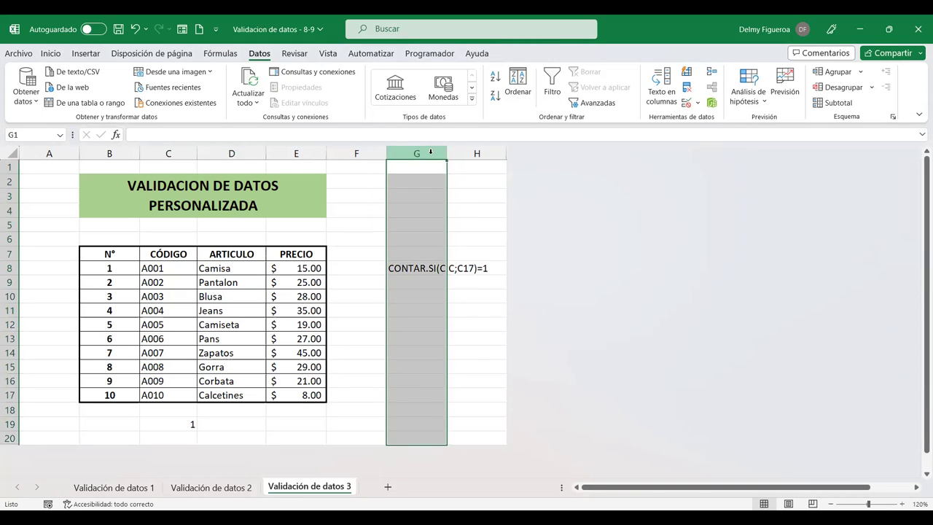
pyautogui.rightClick(433, 153)
pyautogui.click(476, 279)
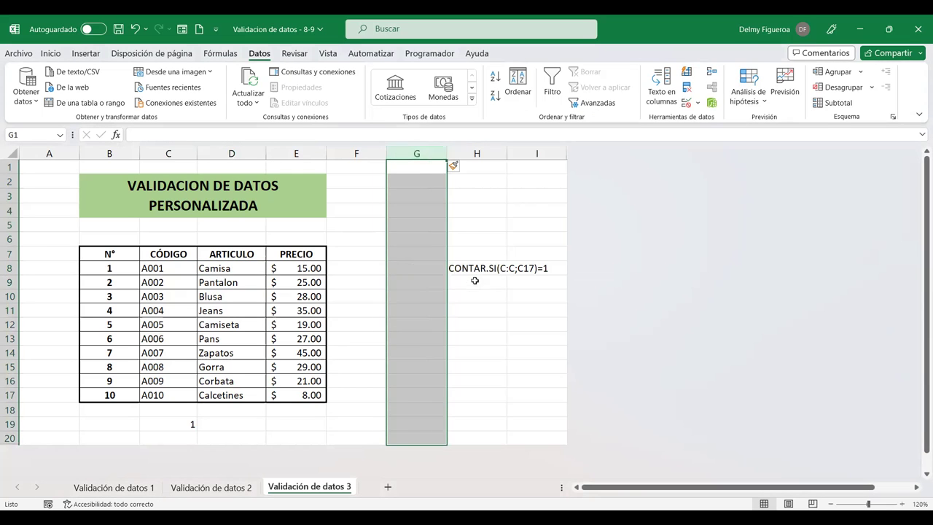
pyautogui.click(416, 308)
pyautogui.moveTo(232, 251); pyautogui.dragTo(223, 392)
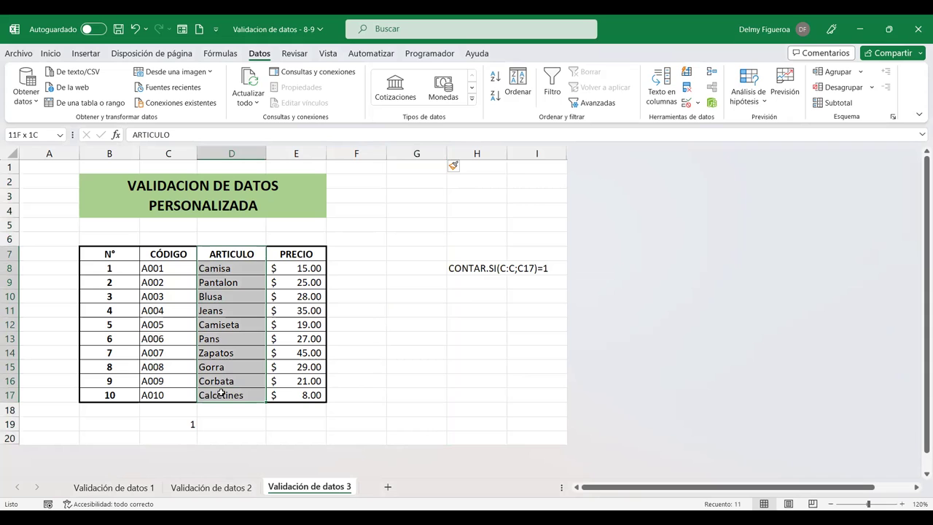
pyautogui.hotkey('ctrl', 'c')
pyautogui.click(355, 252)
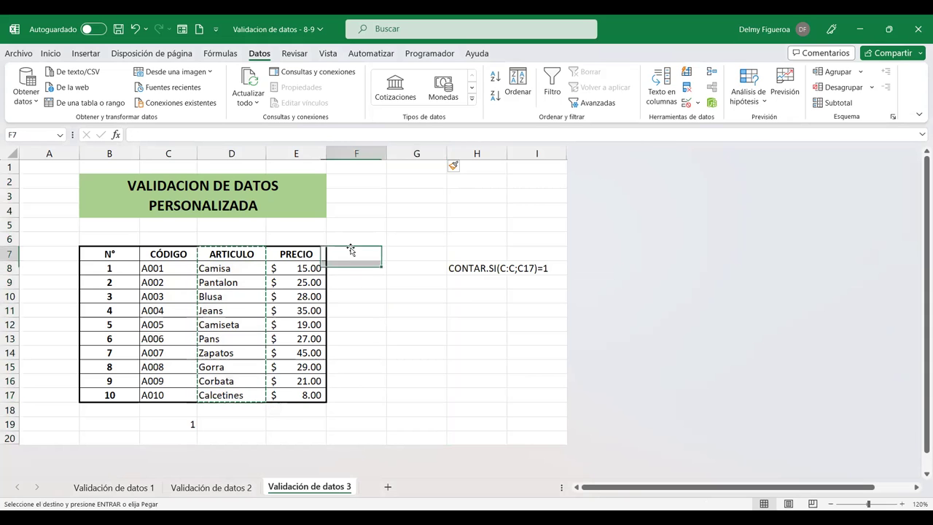
pyautogui.hotkey('ctrl', 'v')
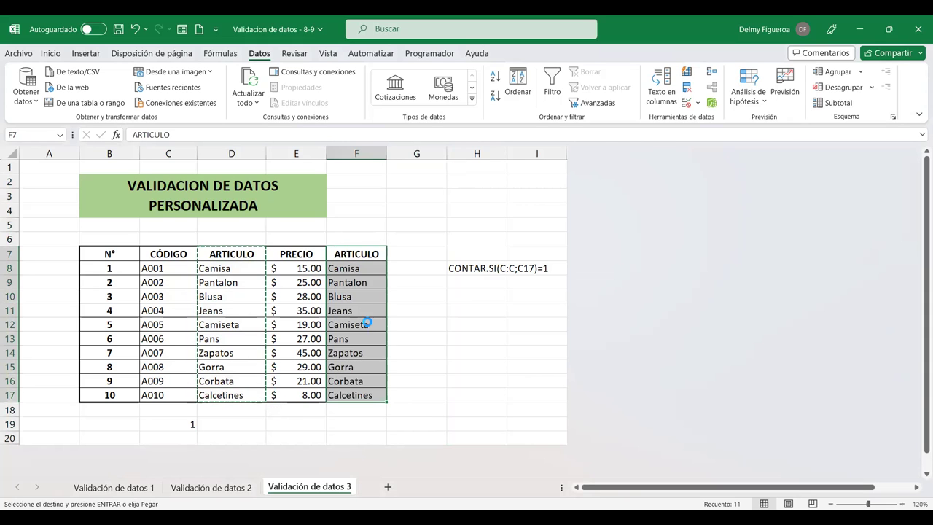
pyautogui.hotkey('ctrl', 'z')
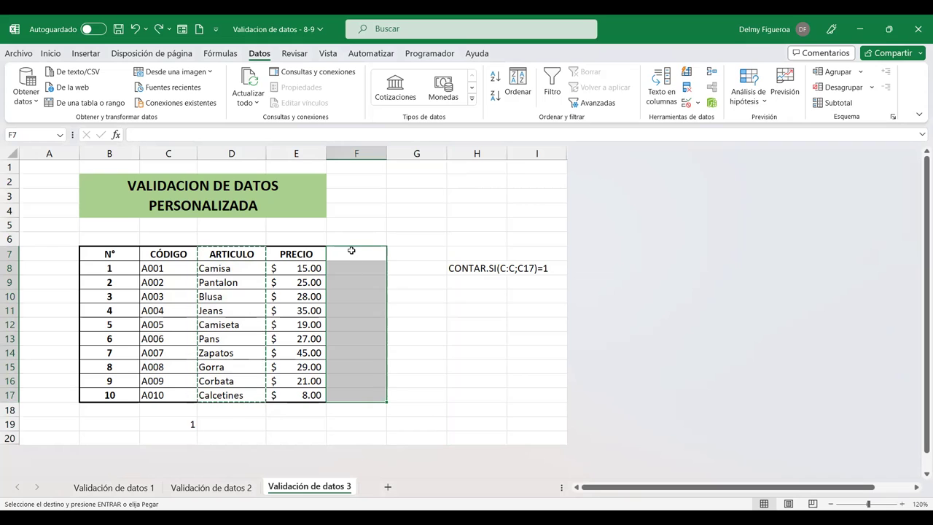
pyautogui.click(352, 251)
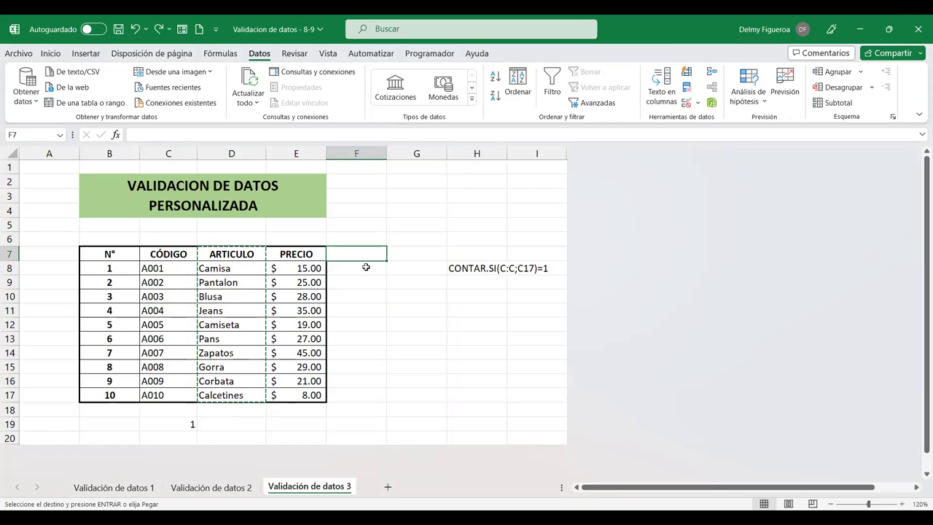
pyautogui.click(232, 253)
pyautogui.hotkey('ctrl', 'c')
pyautogui.click(418, 256)
pyautogui.press('Left')
pyautogui.press('Return')
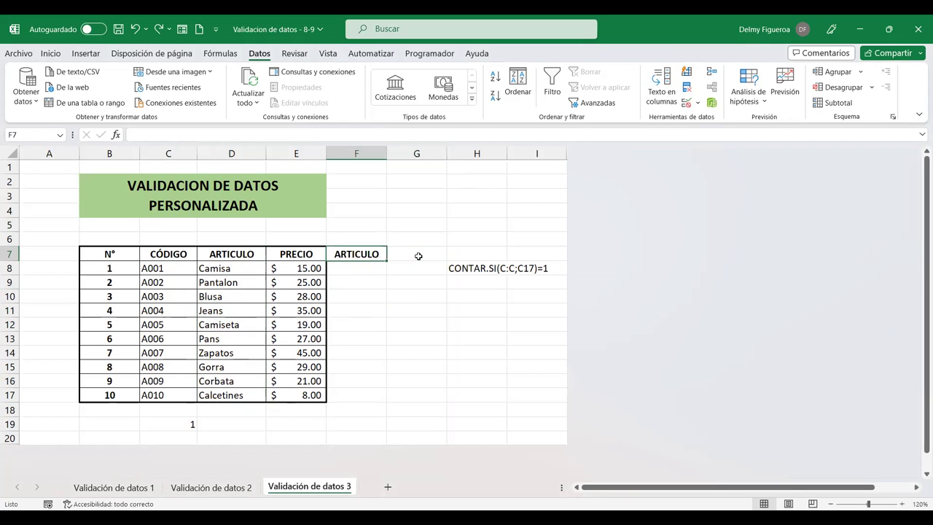
pyautogui.write('MARCA')
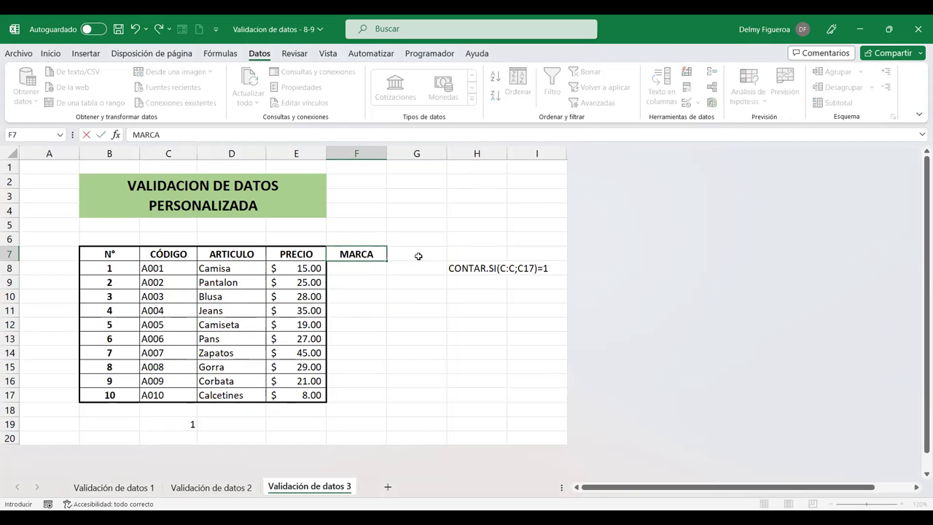
pyautogui.hotkey('ctrl', 'Return')
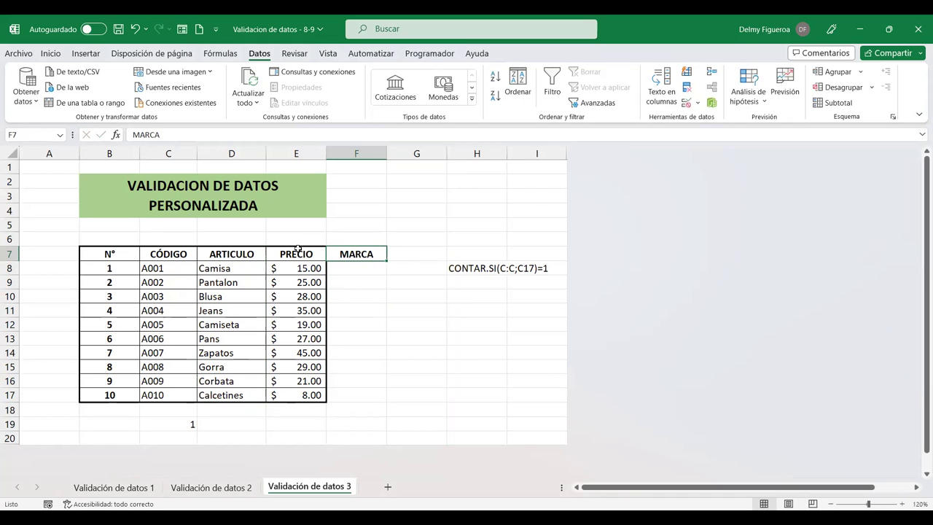
pyautogui.moveTo(299, 254); pyautogui.dragTo(300, 395)
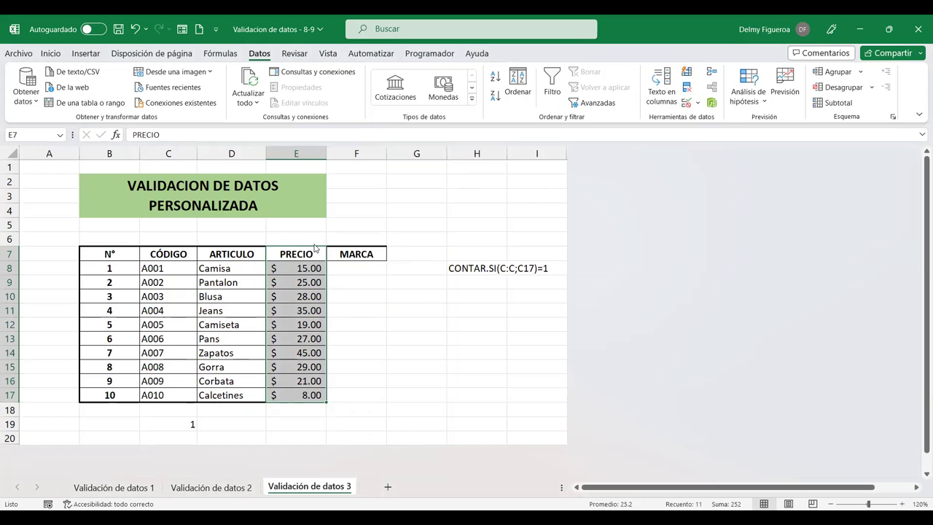
pyautogui.moveTo(314, 249)
pyautogui.mouseDown()
pyautogui.moveTo(400, 250)
pyautogui.moveTo(323, 246)
pyautogui.mouseUp()
pyautogui.click(369, 252)
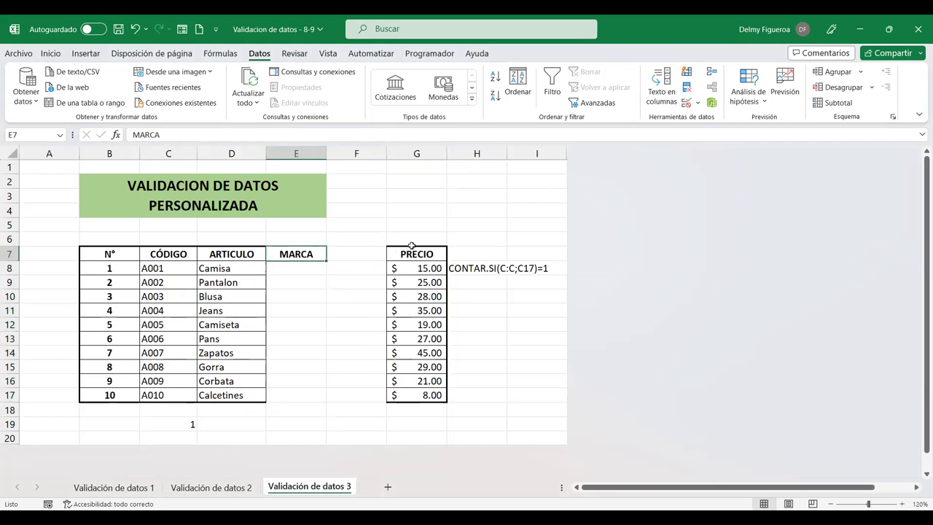
pyautogui.moveTo(412, 248); pyautogui.dragTo(419, 395)
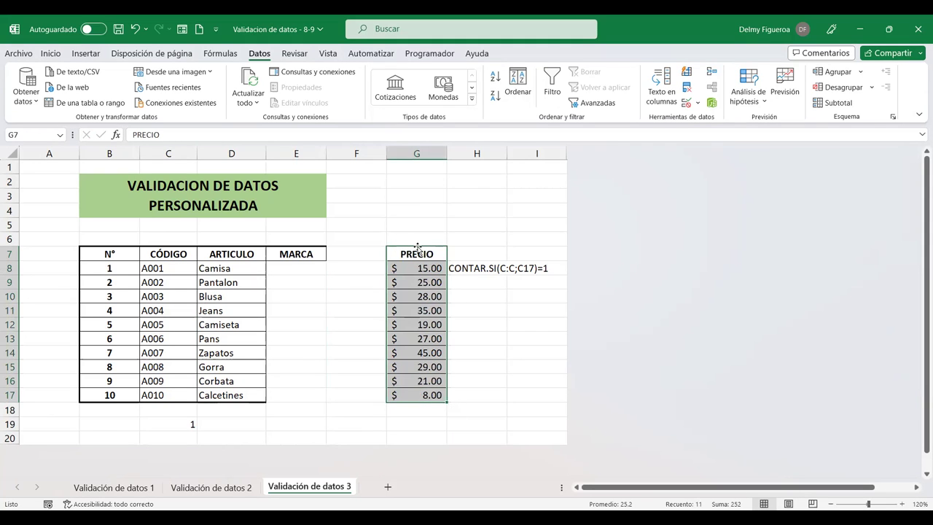
pyautogui.hotkey('ctrl', 'x')
pyautogui.click(356, 254)
pyautogui.hotkey('ctrl', 'v')
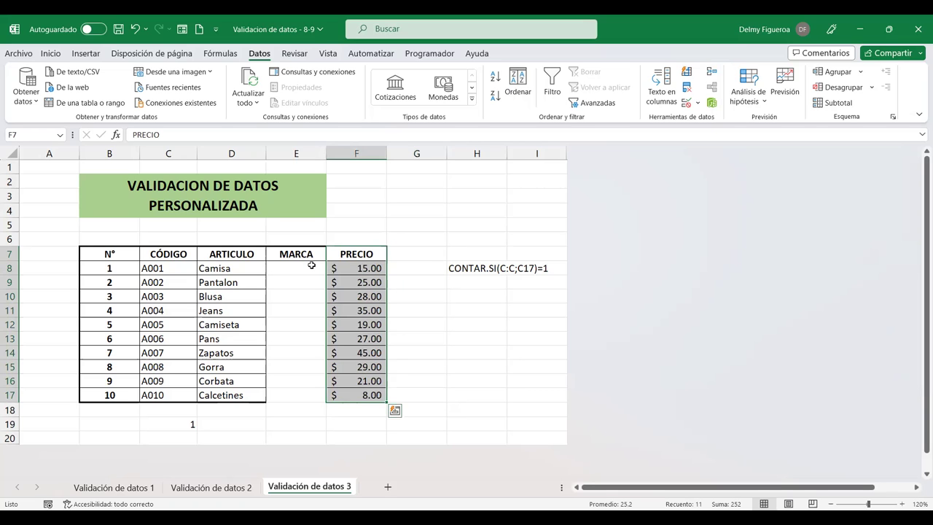
pyautogui.click(311, 266)
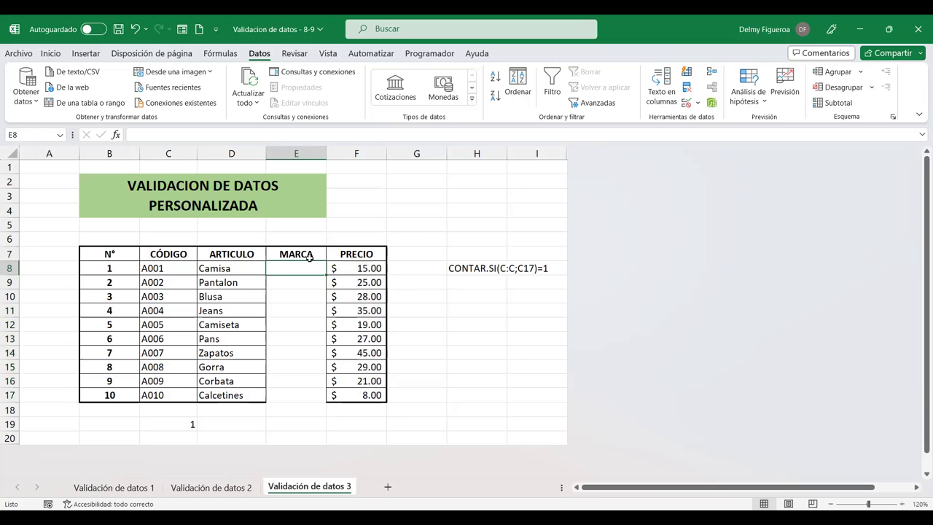
pyautogui.moveTo(298, 265); pyautogui.dragTo(305, 392)
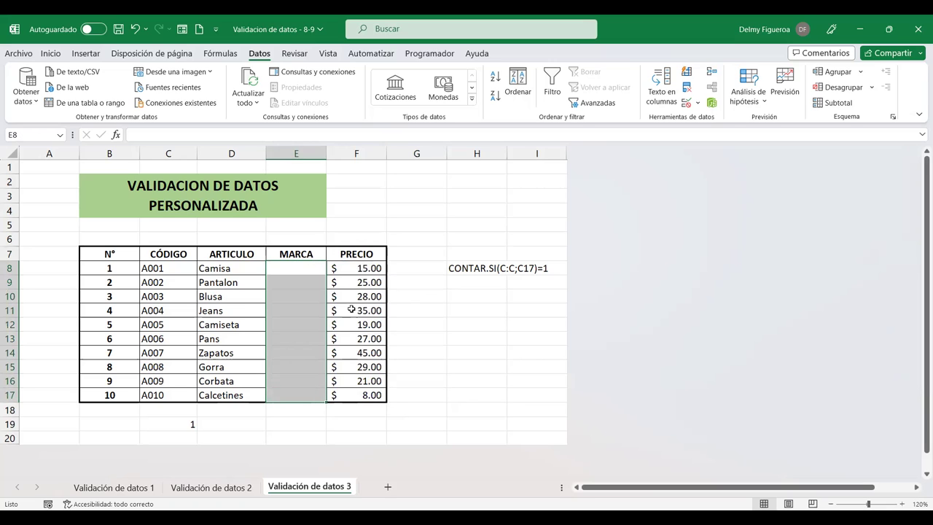
# Apply Todos los bordes to the MARCA cells E8:E17.
pyautogui.click(51, 53)
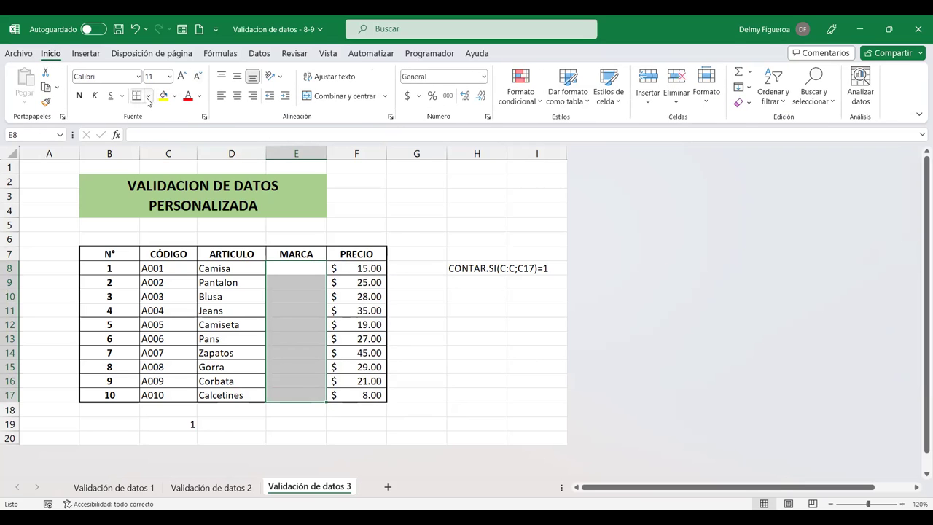
pyautogui.click(313, 268)
pyautogui.moveTo(311, 310); pyautogui.dragTo(304, 393)
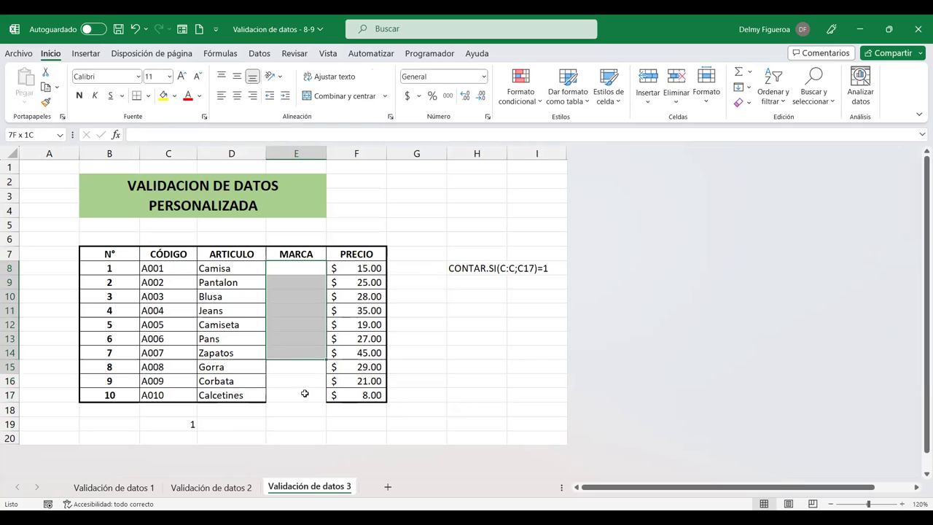
pyautogui.click(148, 96)
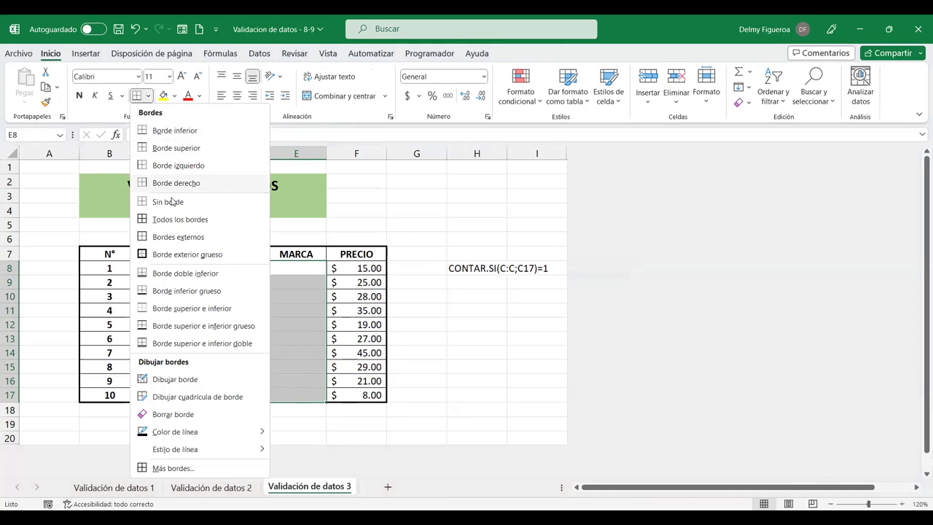
pyautogui.click(175, 224)
pyautogui.click(305, 396)
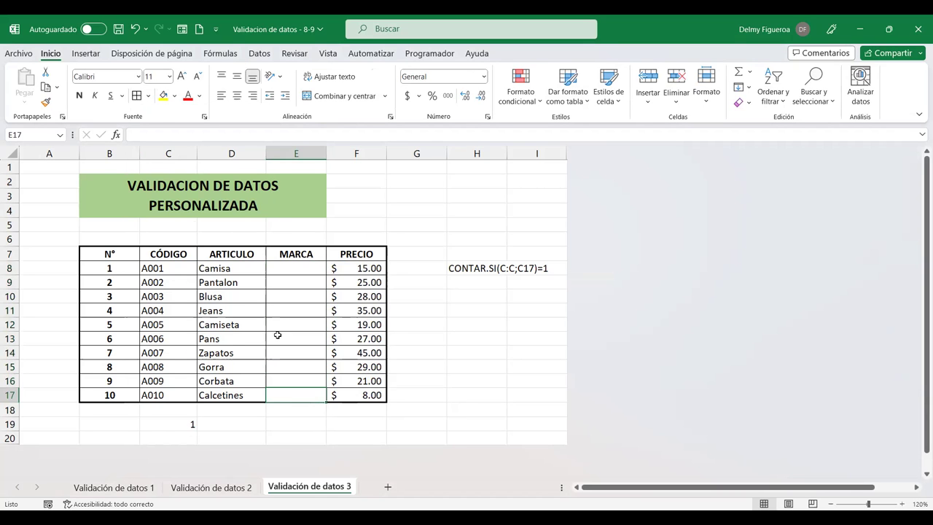
pyautogui.click(459, 344)
pyautogui.click(309, 392)
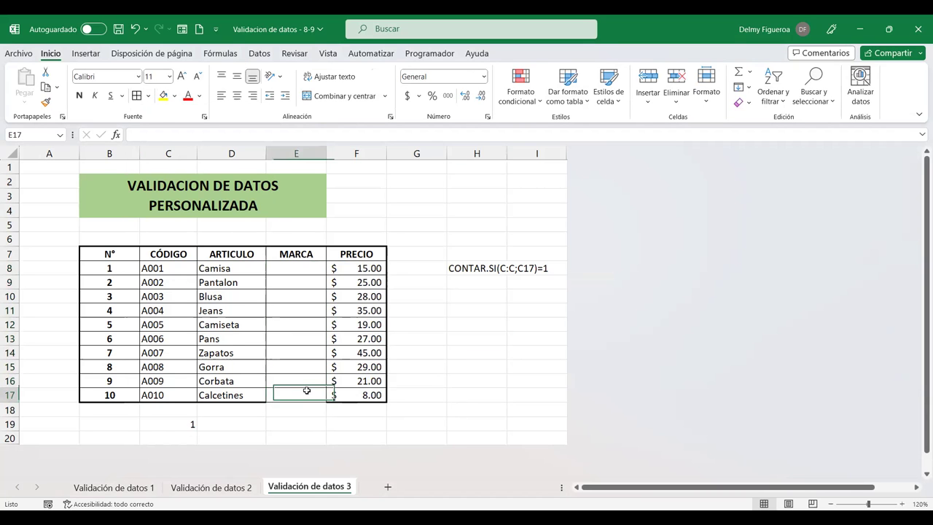
pyautogui.click(148, 96)
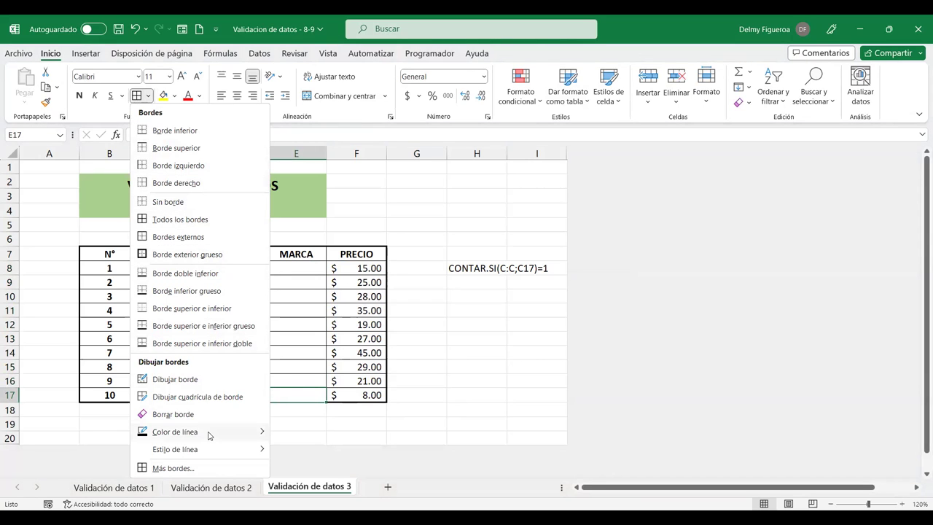
pyautogui.click(347, 394)
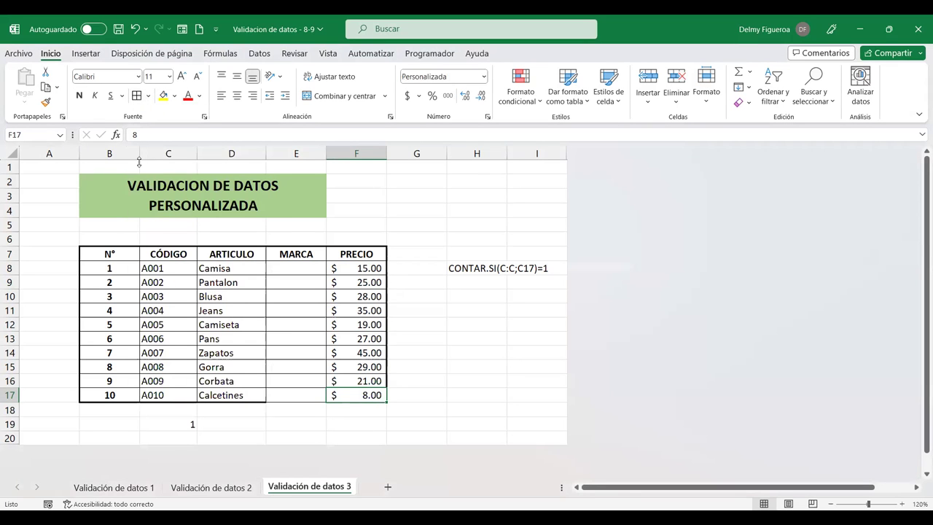
# Copy D17's formatting onto E17 with Copiar formato.
pyautogui.click(248, 394)
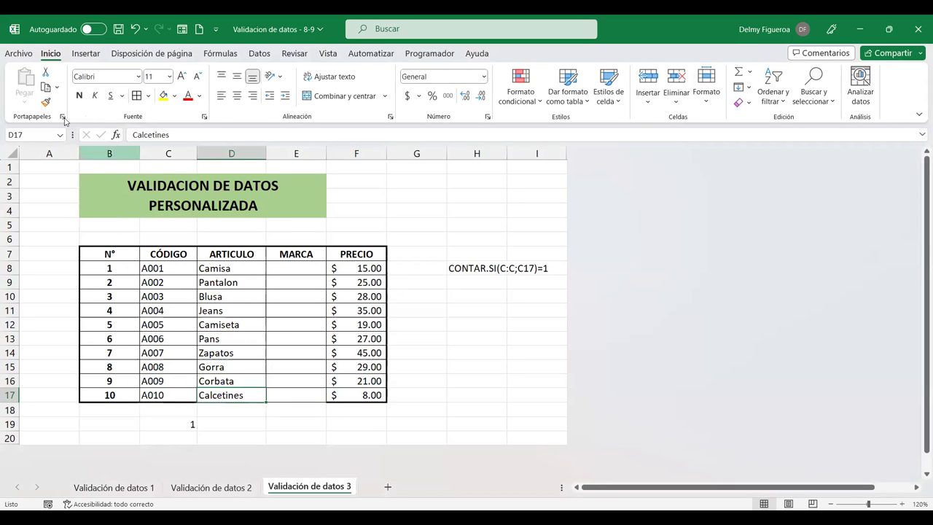
pyautogui.click(46, 102)
pyautogui.click(301, 394)
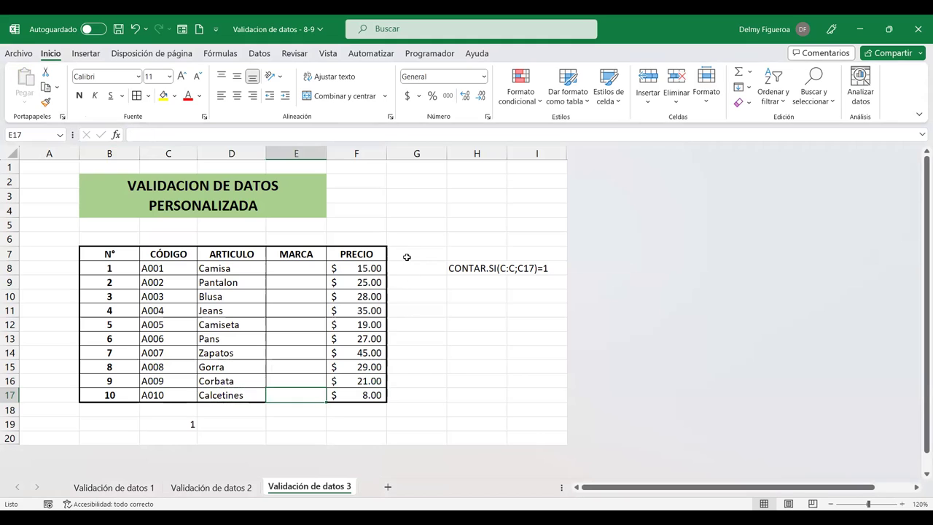
pyautogui.click(410, 255)
pyautogui.click(487, 148)
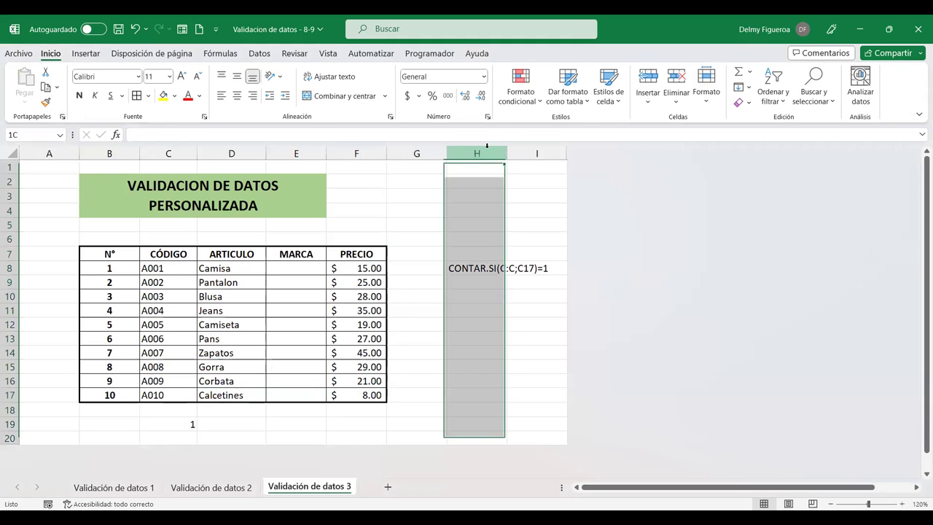
# Insert a column and add the DESCUENTO header in G7 over cells G8:G17.
pyautogui.click(516, 275)
pyautogui.click(412, 258)
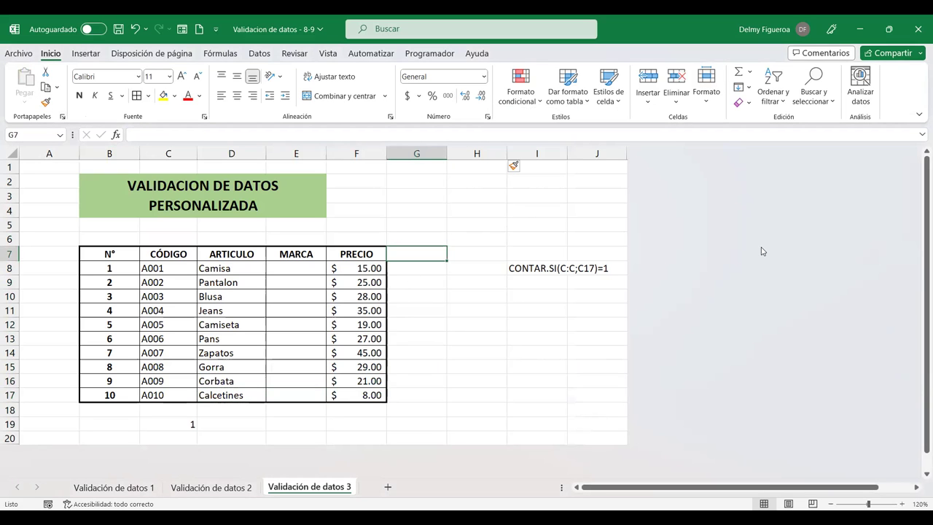
pyautogui.write('E')
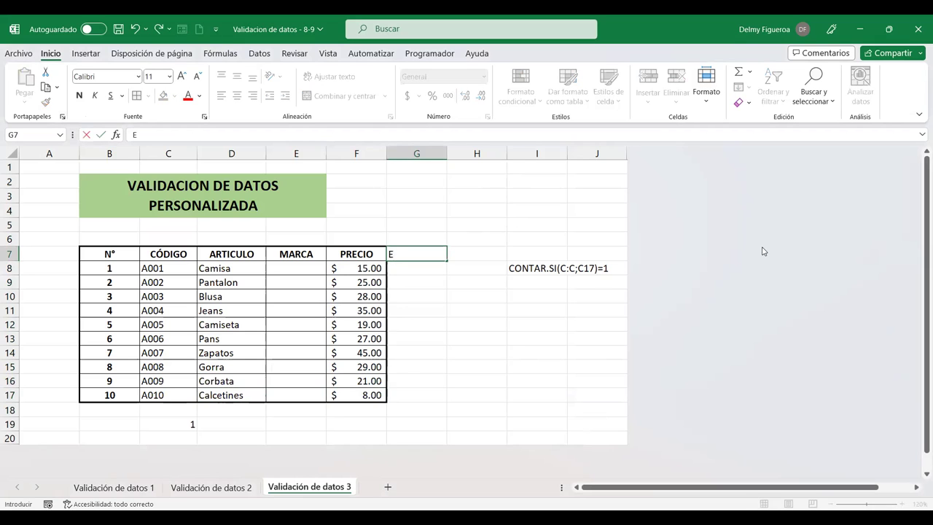
pyautogui.write('DESCUENTO')
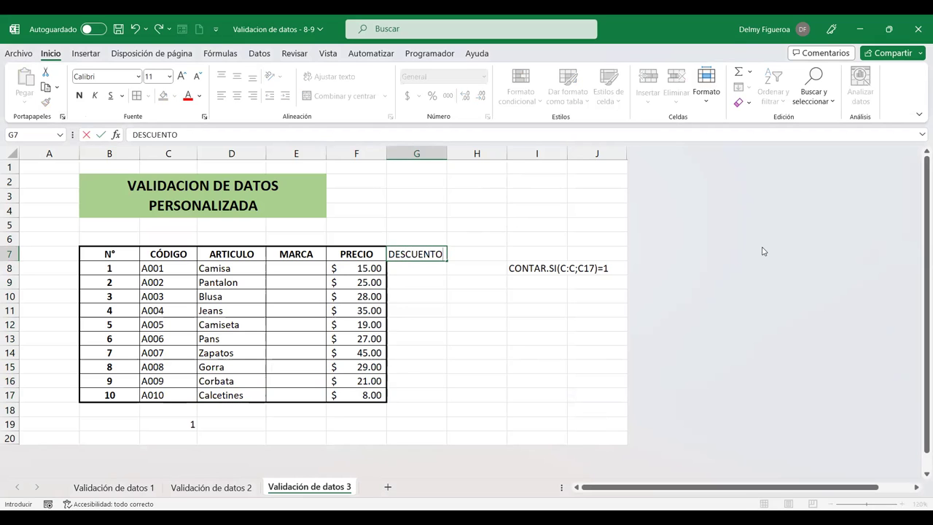
pyautogui.press('Return')
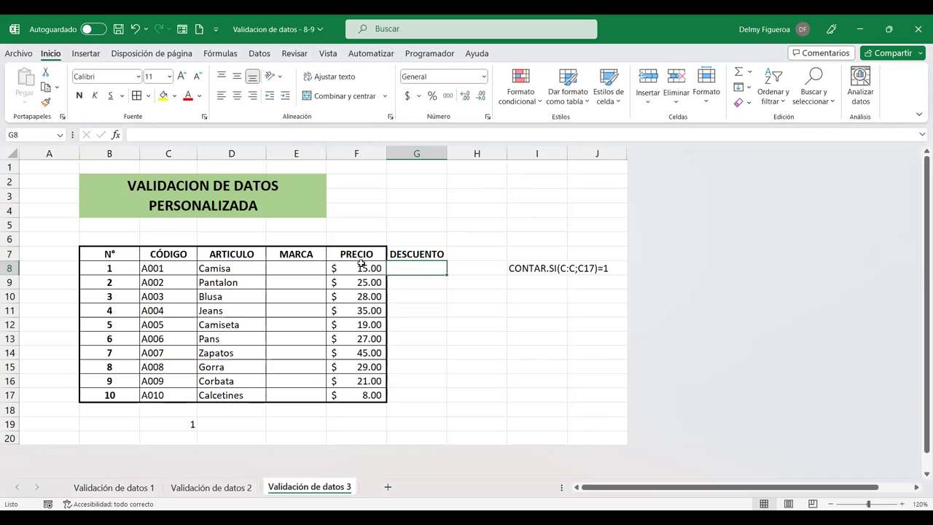
pyautogui.moveTo(416, 255); pyautogui.dragTo(413, 395)
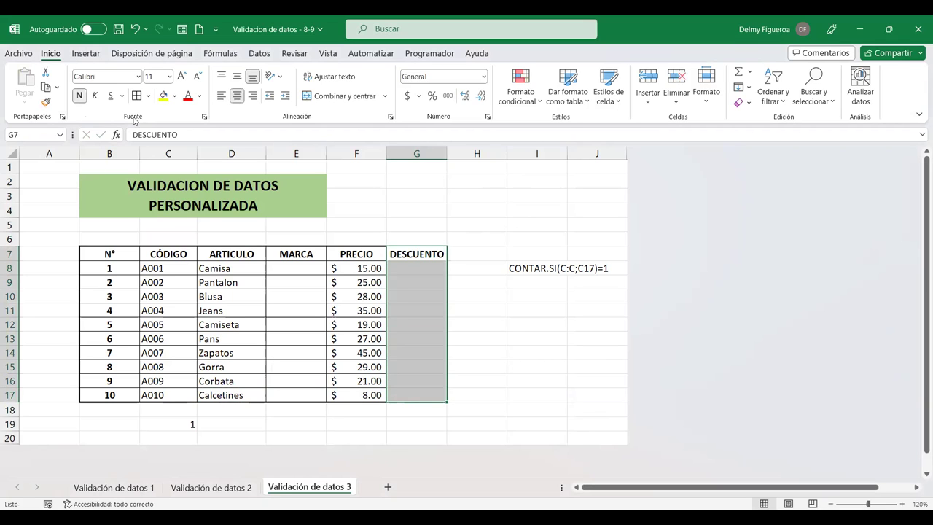
pyautogui.click(298, 269)
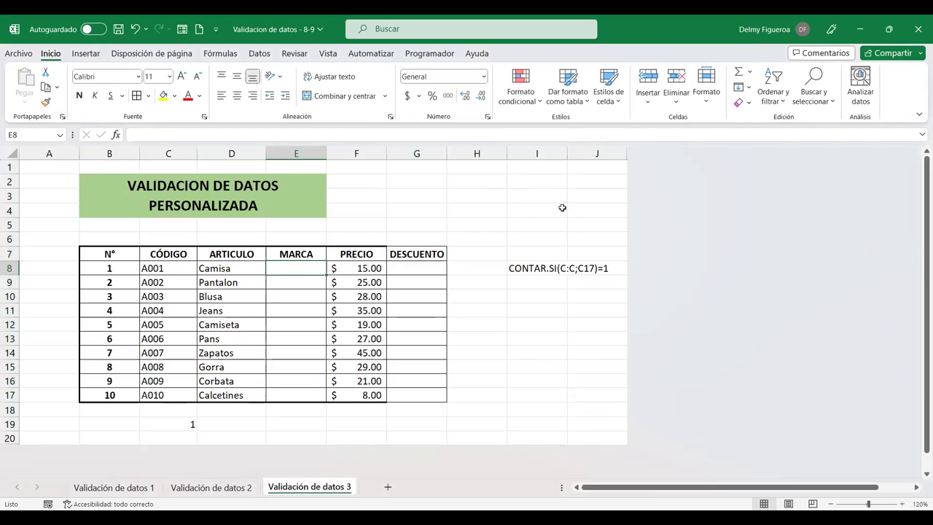
# Insert another blank column at I to push the CONTAR.SI note right.
pyautogui.click(526, 154)
pyautogui.rightClick(526, 155)
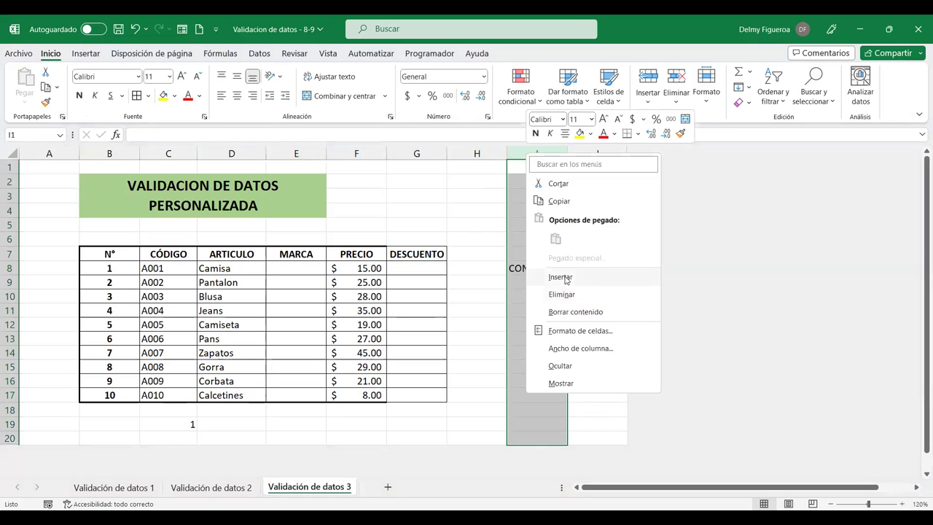
pyautogui.click(564, 278)
pyautogui.click(534, 297)
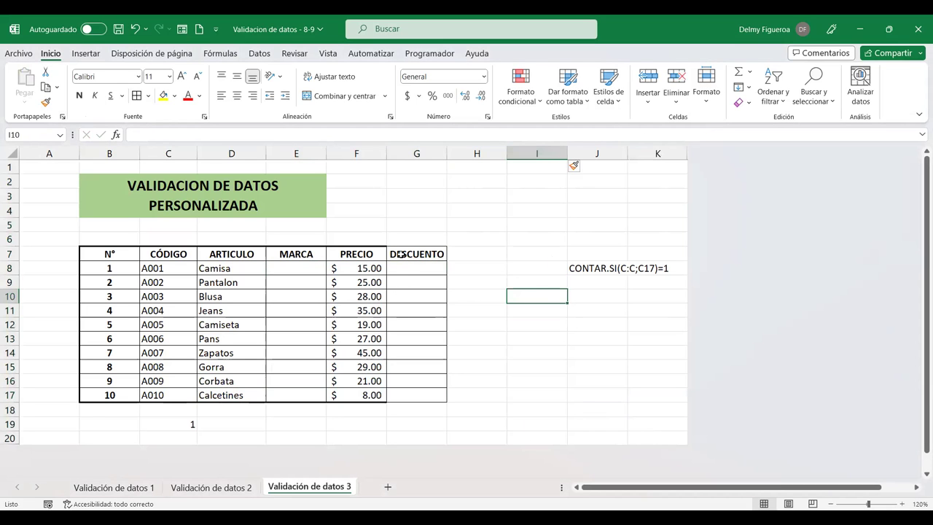
# Add the label Etiqueta gris in J2 with a 10% discount in K2.
pyautogui.click(412, 265)
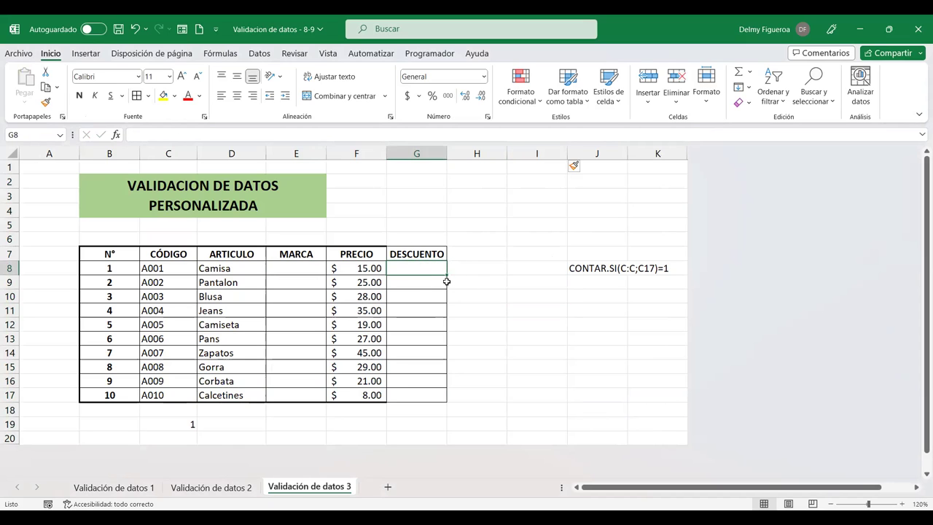
pyautogui.click(592, 179)
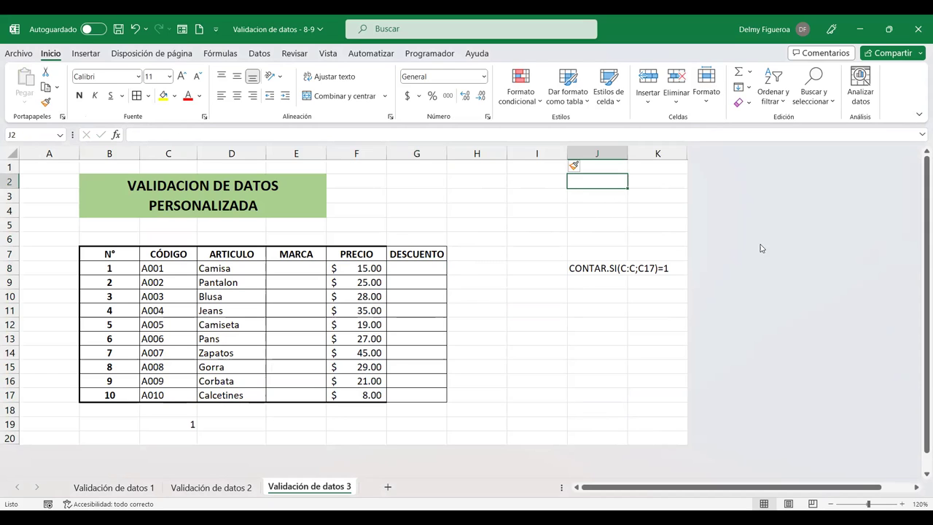
pyautogui.write('E')
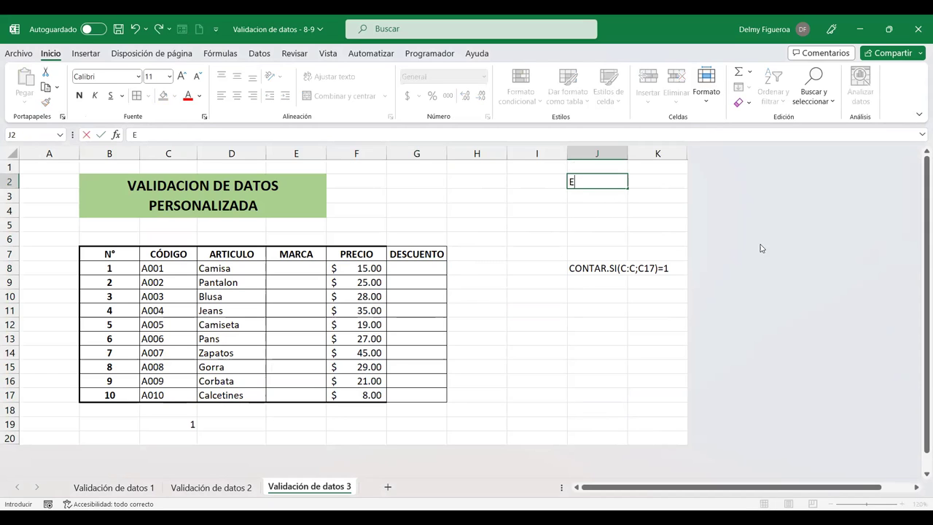
pyautogui.write('ti')
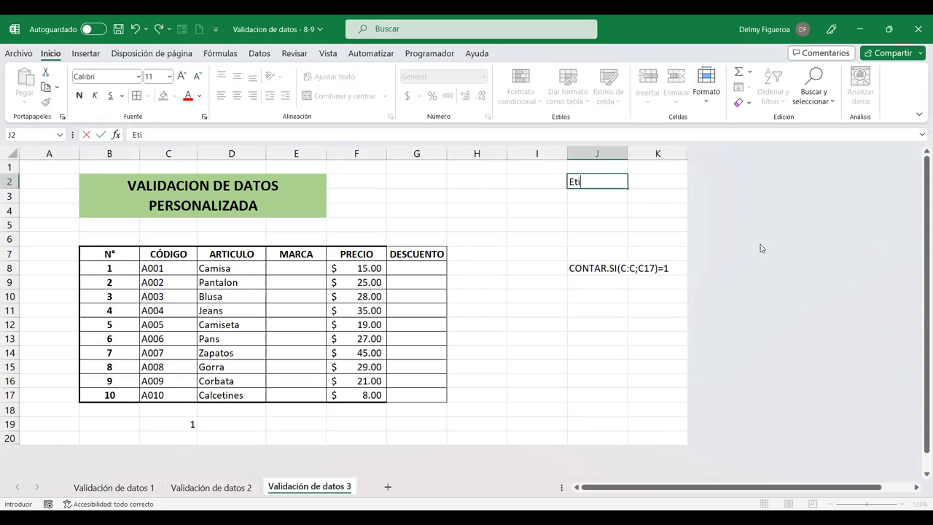
pyautogui.write('queta')
pyautogui.write(' gris')
pyautogui.press('Return')
pyautogui.press('Up')
pyautogui.press('Right')
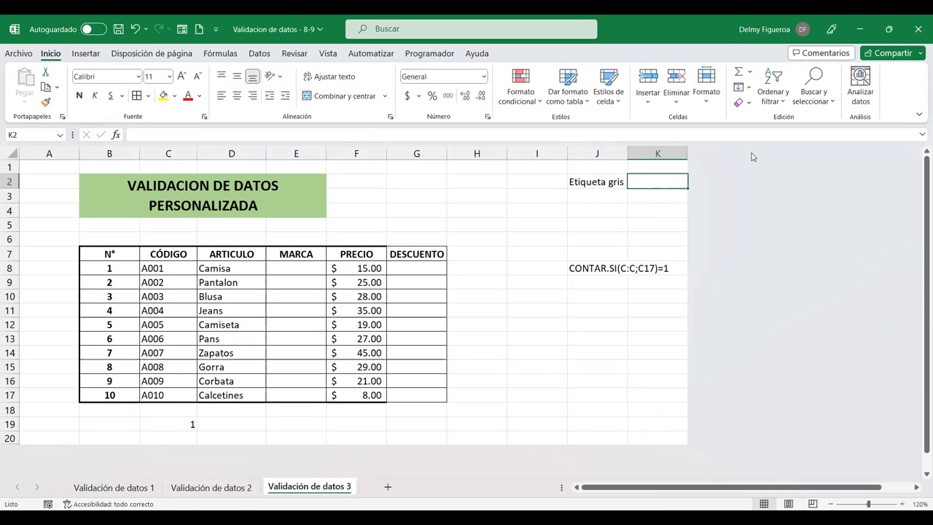
pyautogui.write('10%')
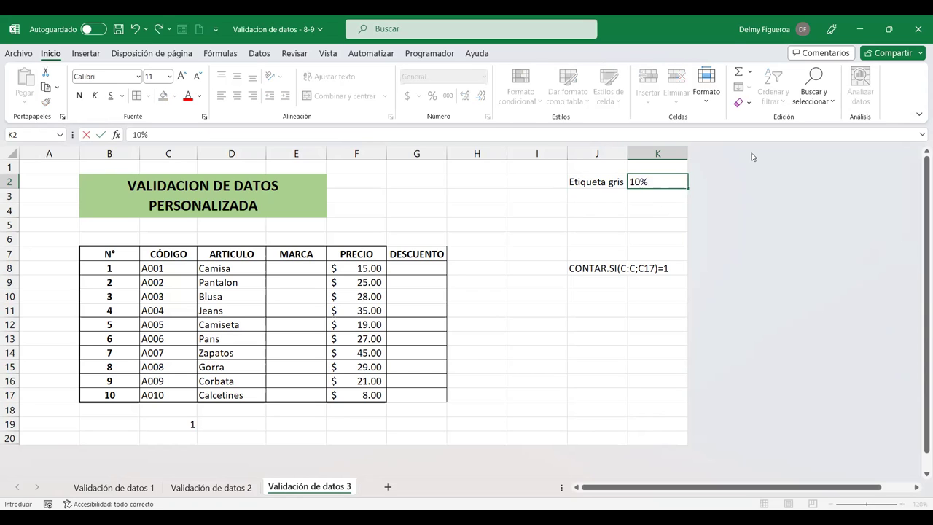
pyautogui.press('Return')
# Add Etiqueta roja in J3 with a 20% discount in K3.
pyautogui.press('Left')
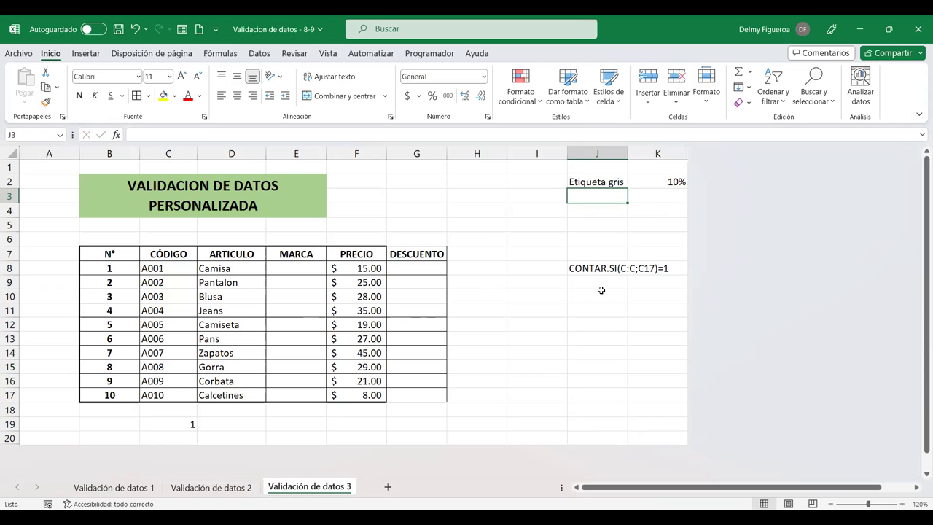
pyautogui.press('Up')
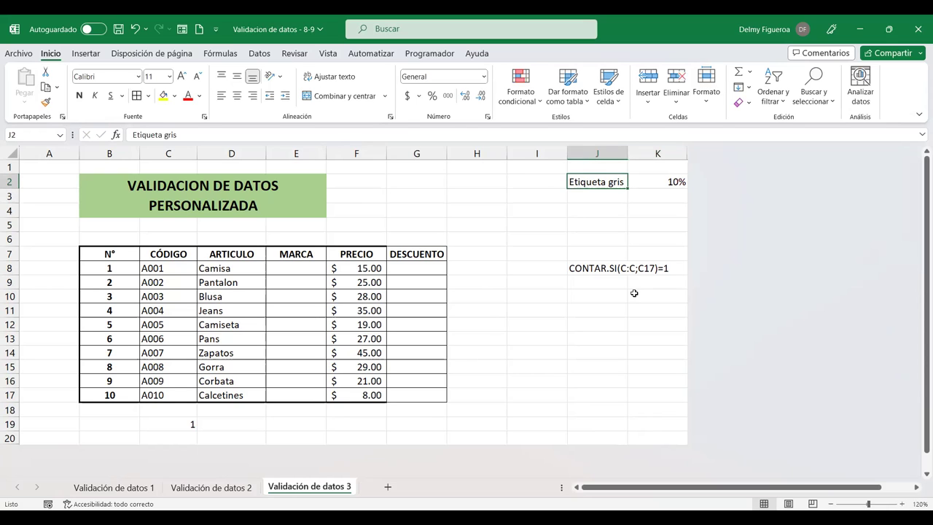
pyautogui.hotkey('ctrl', 'c')
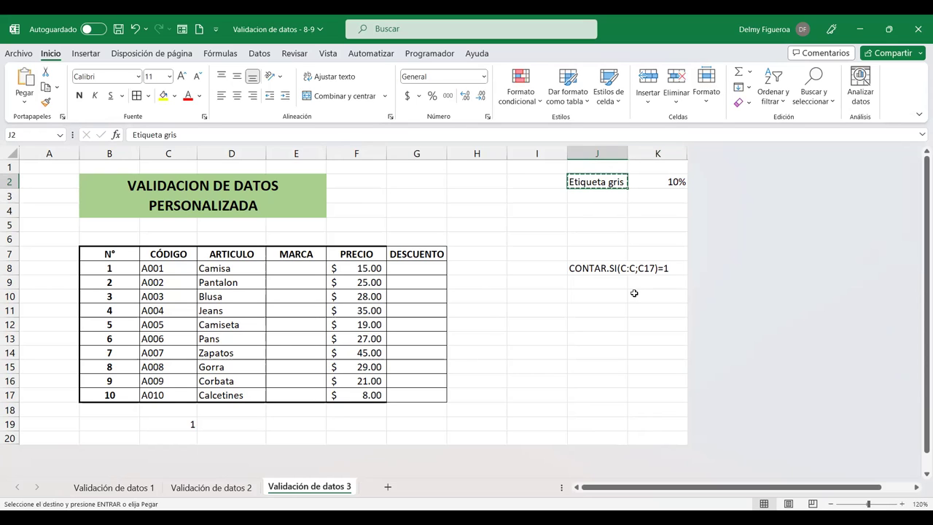
pyautogui.press('Down')
pyautogui.press('Return')
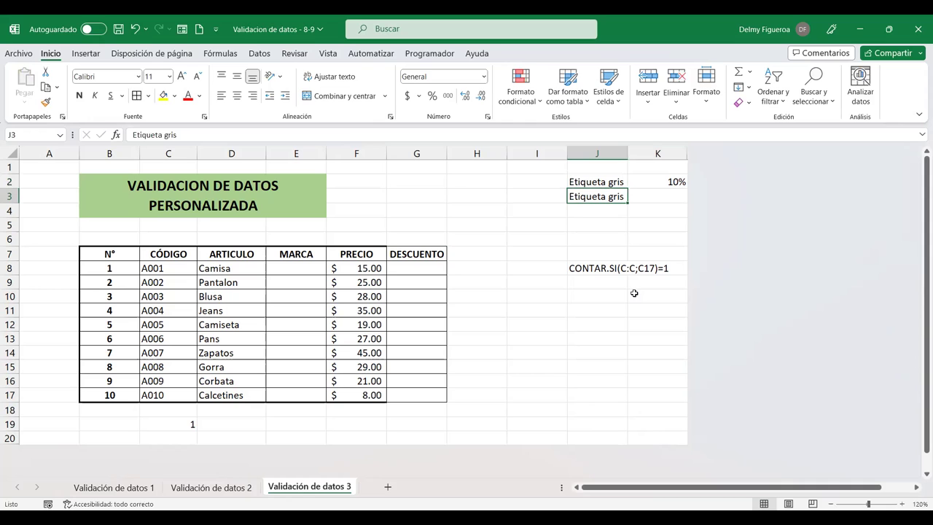
pyautogui.press('F2')
pyautogui.press('BackSpace')
pyautogui.press('BackSpace')
pyautogui.press('BackSpace')
pyautogui.press('BackSpace')
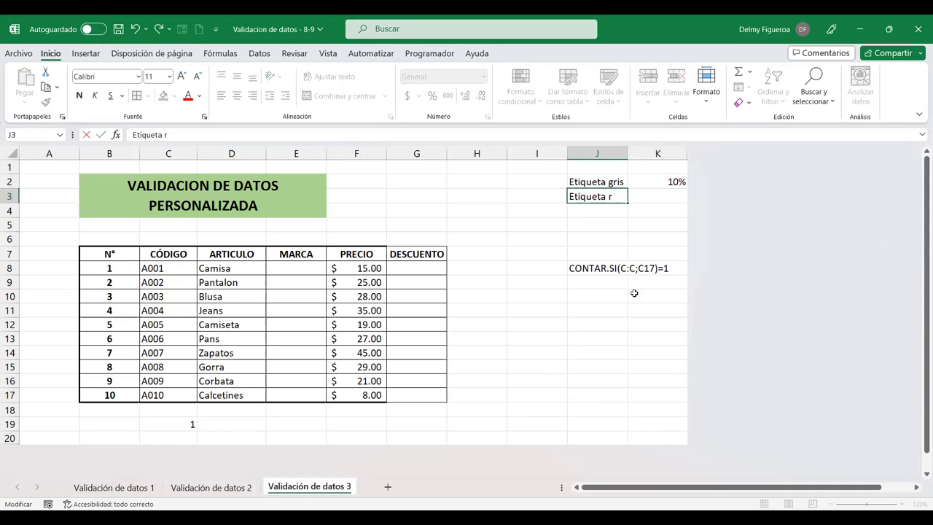
pyautogui.write('oja')
pyautogui.press('Return')
pyautogui.press('Up')
pyautogui.press('Right')
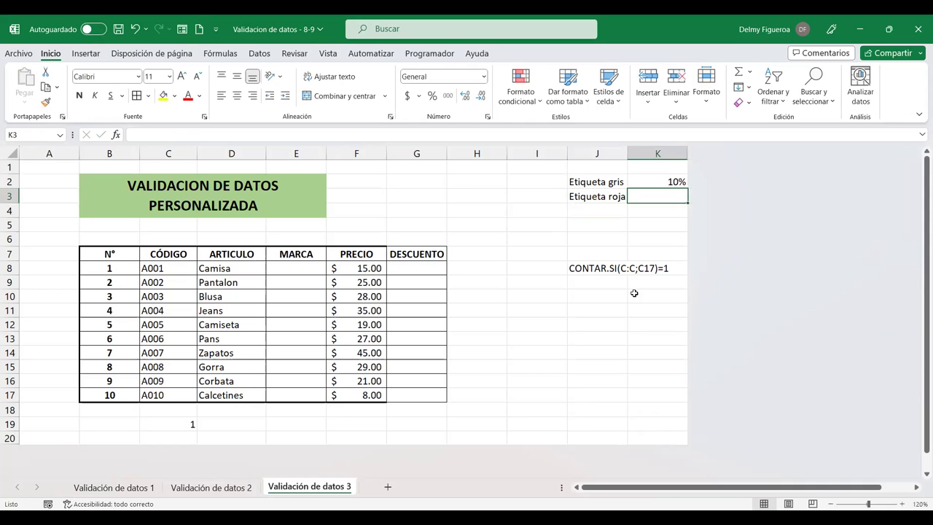
pyautogui.write('20%')
pyautogui.press('Return')
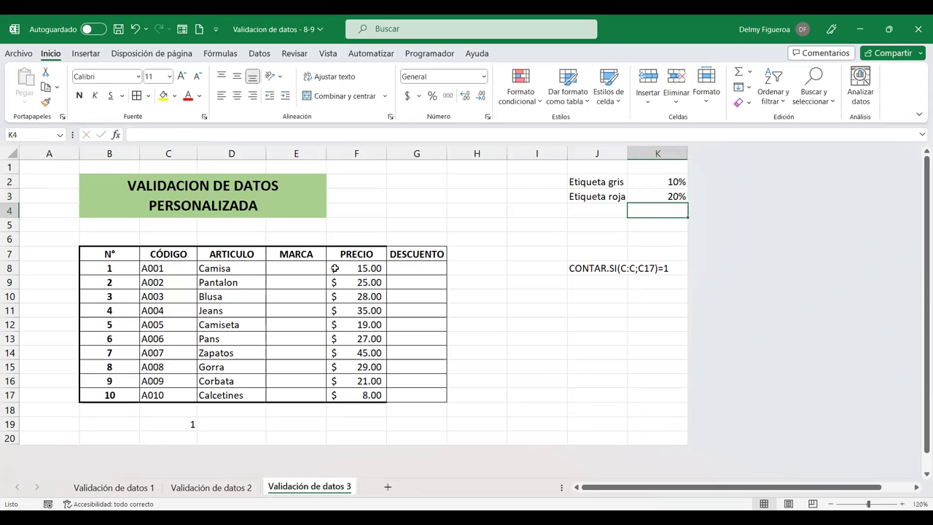
pyautogui.click(296, 271)
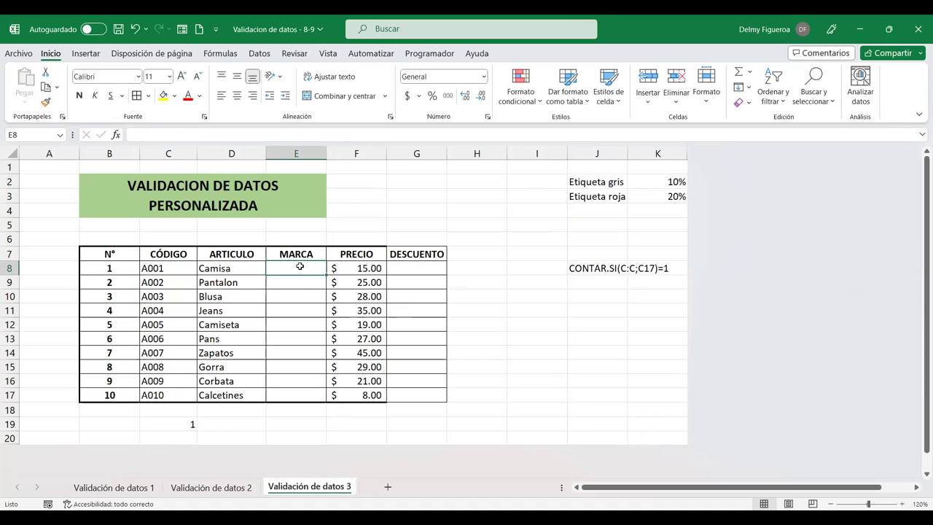
pyautogui.moveTo(300, 267); pyautogui.dragTo(299, 395)
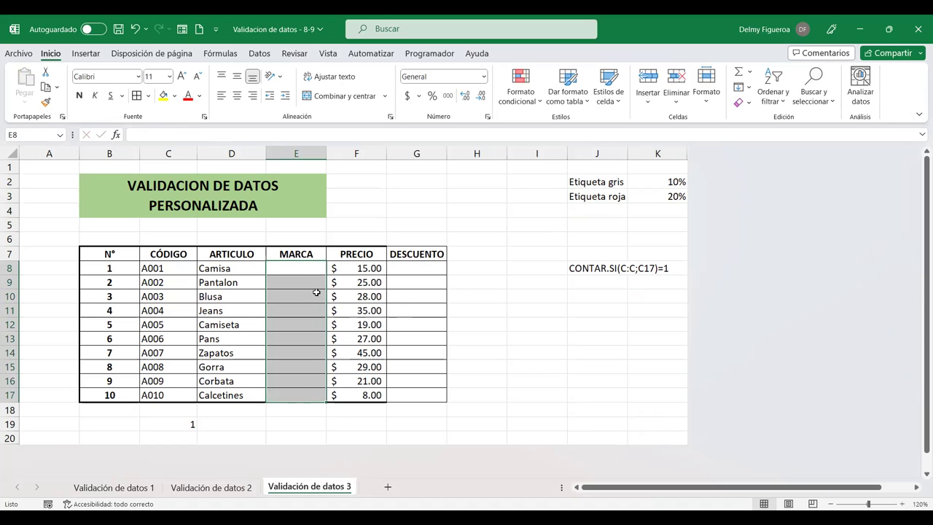
pyautogui.click(300, 265)
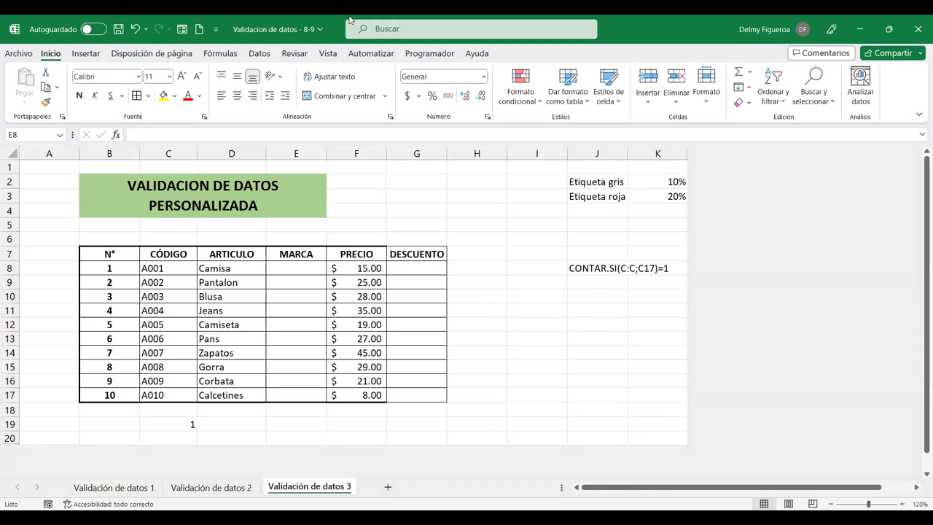
pyautogui.click(350, 20)
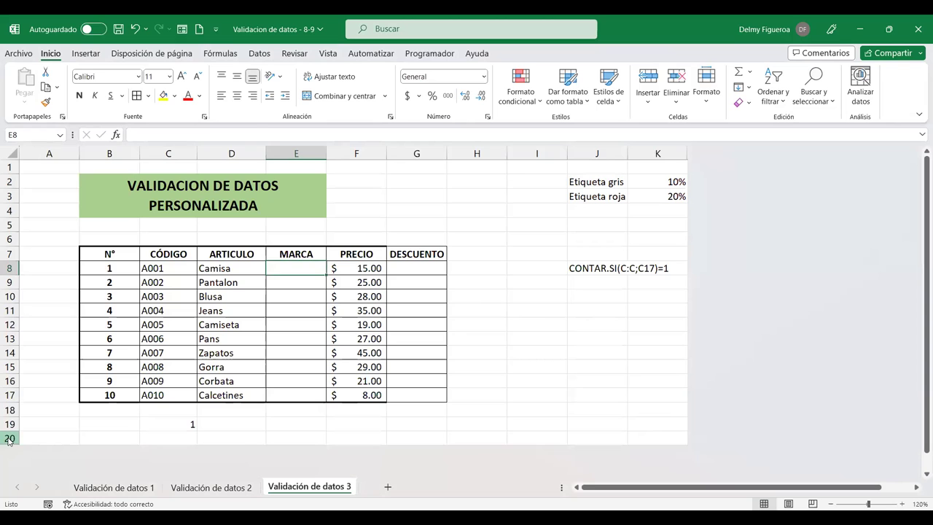
# Unhide the rows below row 19 and enter the heading 'Marcas' in A21.
pyautogui.rightClick(9, 438)
pyautogui.click(116, 428)
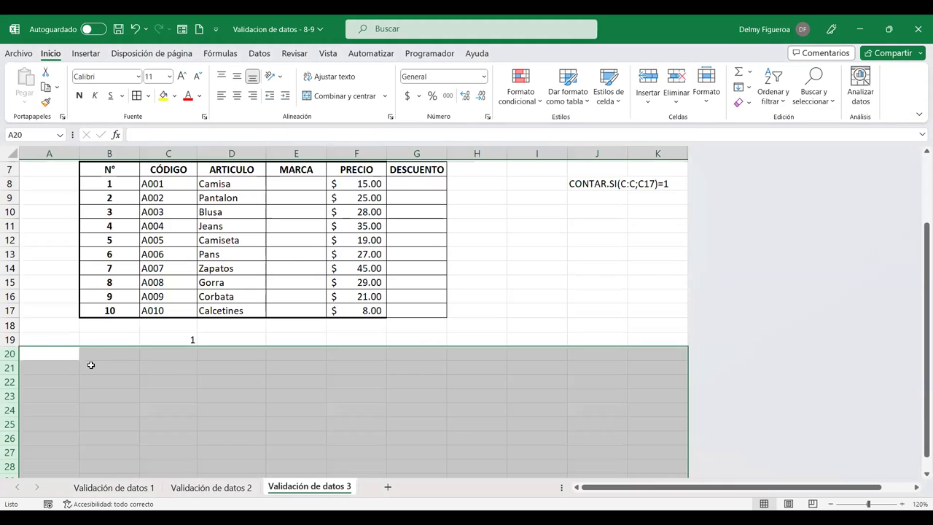
pyautogui.click(59, 370)
pyautogui.write('Marcas')
pyautogui.press('Return')
# Enter the brands Zara, Levis and adidas in A22:A24.
pyautogui.write('Zara')
pyautogui.press('Return')
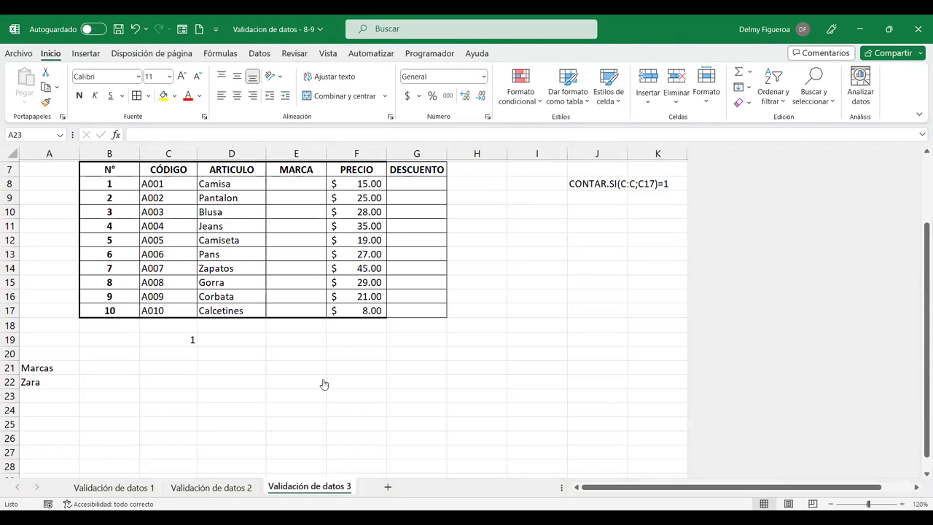
pyautogui.write('KLEvis')
pyautogui.press('Return')
pyautogui.write('adidas')
pyautogui.press('Return')
pyautogui.press('Up')
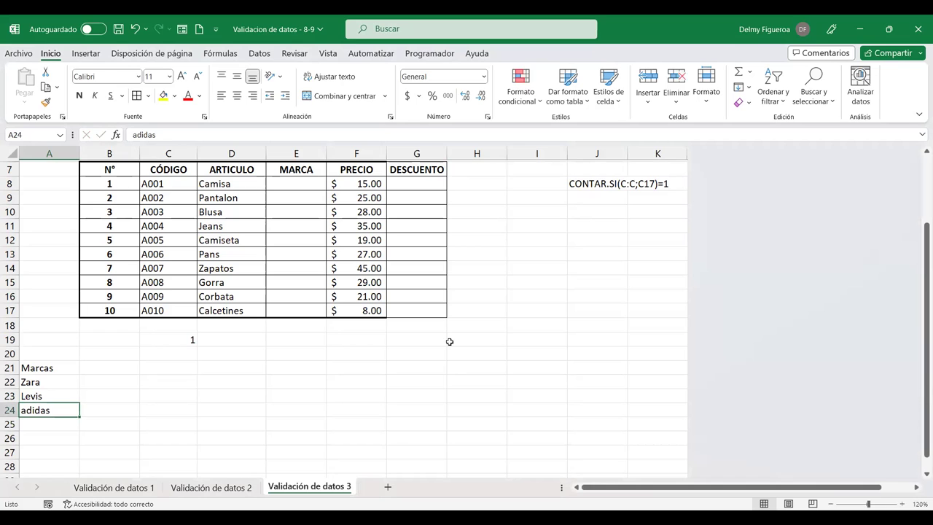
# Test-enter 'Zara' in E8 of the MARCA column, clear it, and move to J9.
pyautogui.click(303, 184)
pyautogui.scroll(1, 558, 279)
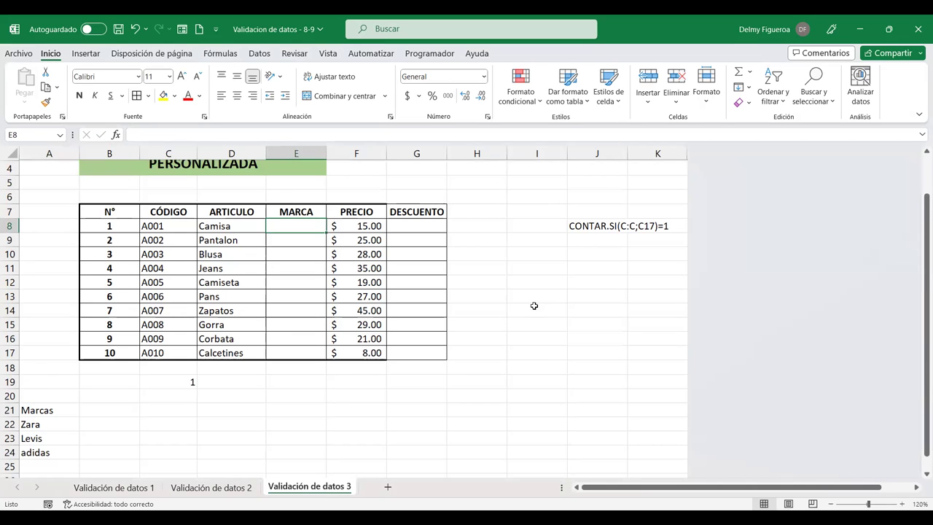
pyautogui.write('Zara')
pyautogui.press('Return')
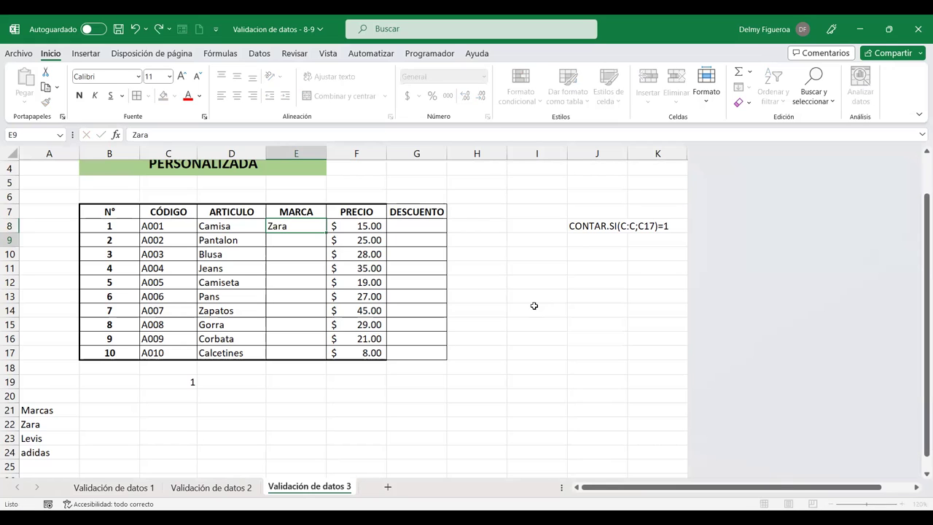
pyautogui.press('Up')
pyautogui.press('Delete')
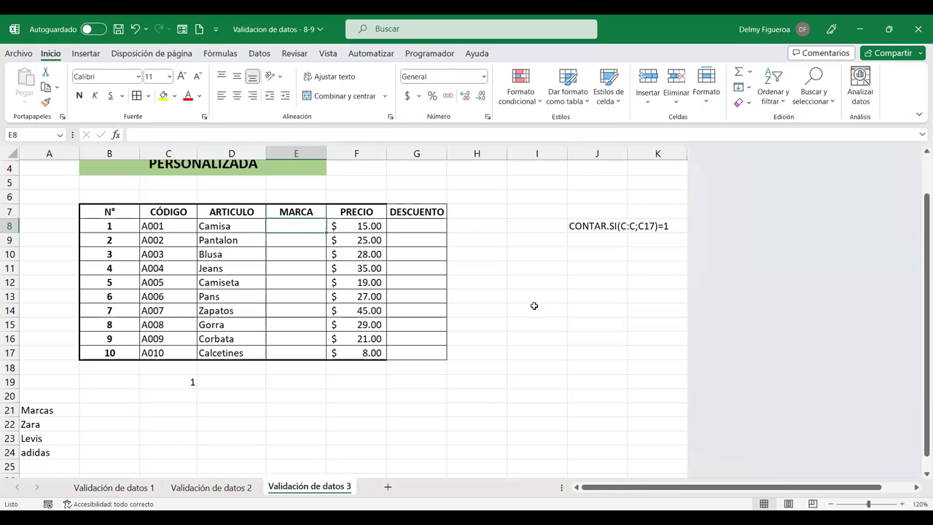
pyautogui.press('Right')
pyautogui.press('Right')
pyautogui.press('Right')
pyautogui.press('Right')
pyautogui.press('Right')
pyautogui.press('Down')
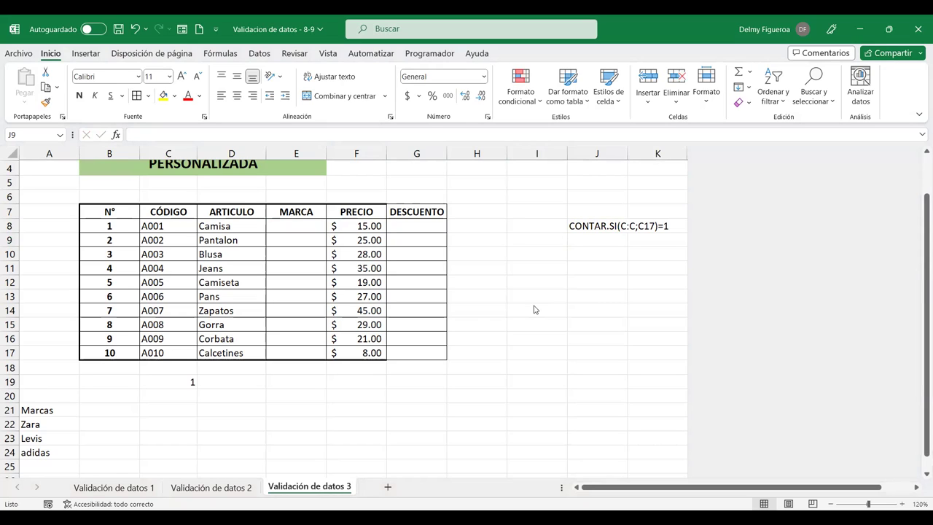
pyautogui.moveTo(295, 226); pyautogui.dragTo(297, 354)
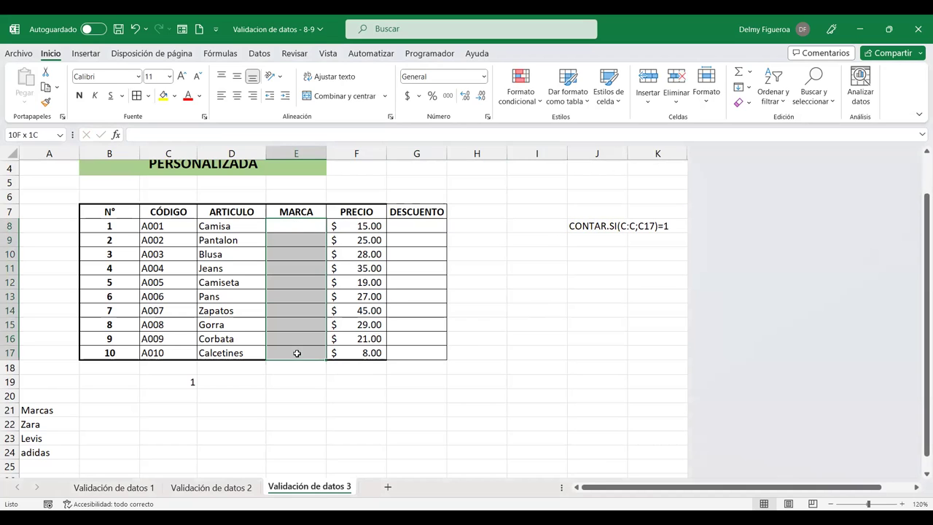
pyautogui.click(302, 225)
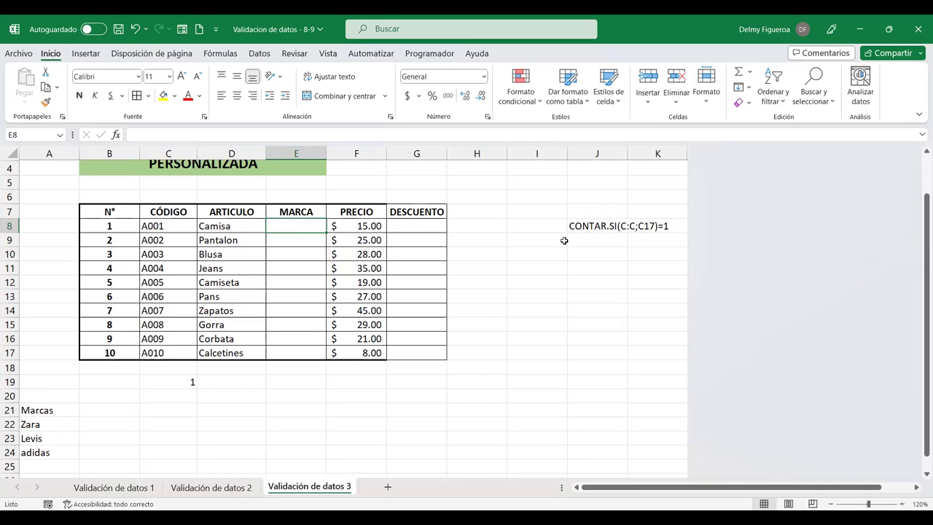
pyautogui.click(593, 255)
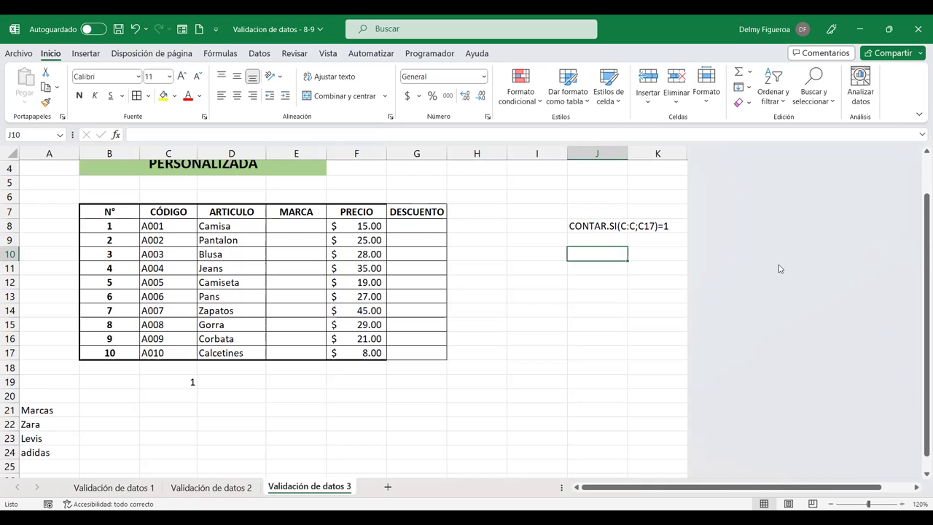
# Add the notes 'mayúscula' in J10 and 'texto' in J11.
pyautogui.write('mayúscula')
pyautogui.press('Return')
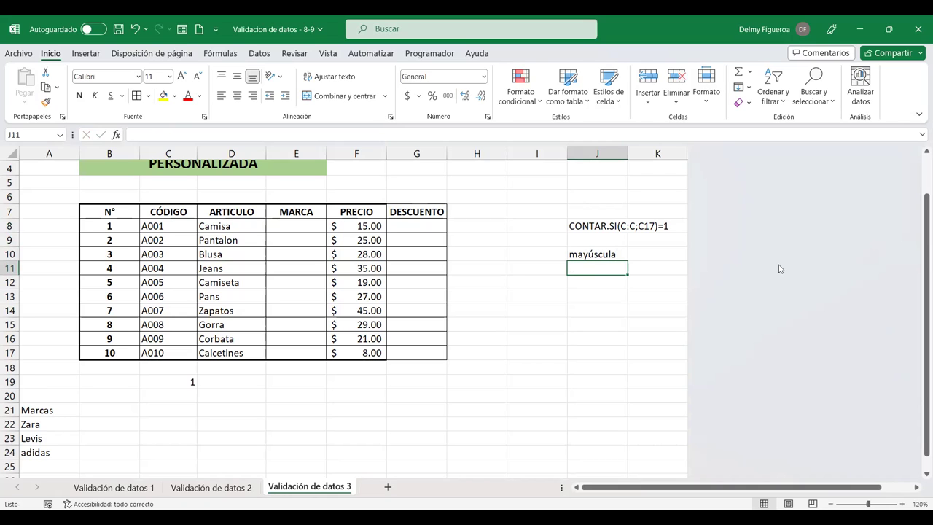
pyautogui.write('texto')
pyautogui.press('Return')
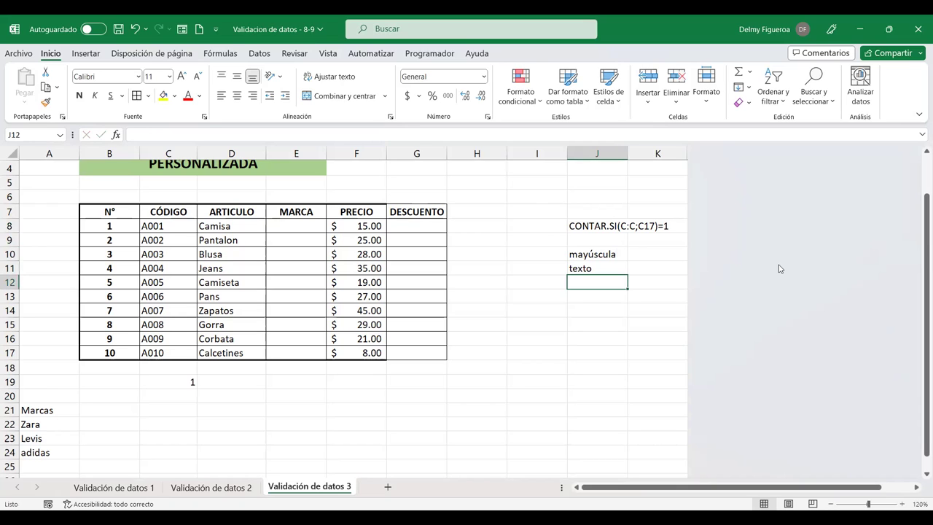
pyautogui.press('Up')
pyautogui.press('Up')
pyautogui.hotkey('shift', 'Down')
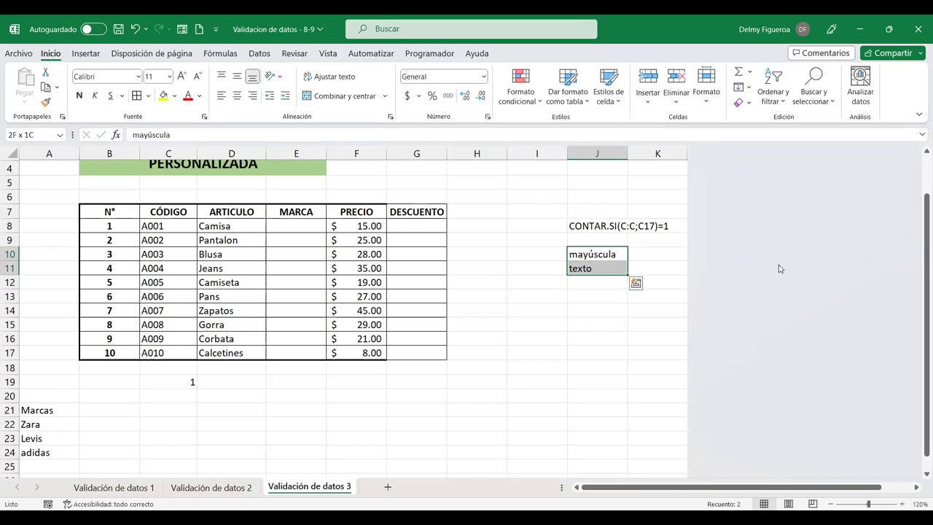
pyautogui.press('Down')
pyautogui.press('Down')
pyautogui.press('Down')
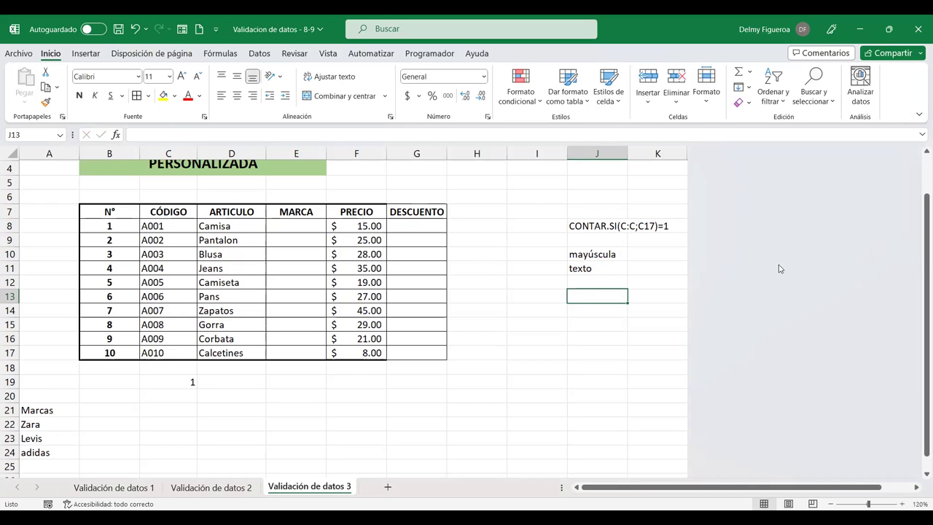
# Add the note 'Función Y' in J13.
pyautogui.write('Funnc')
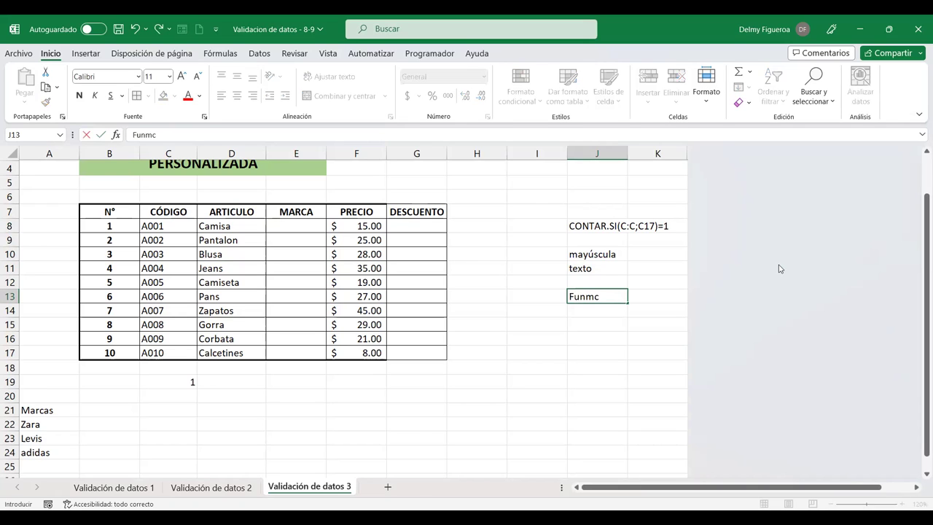
pyautogui.press('BackSpace')
pyautogui.press('BackSpace')
pyautogui.write('ción Y')
pyautogui.press('Return')
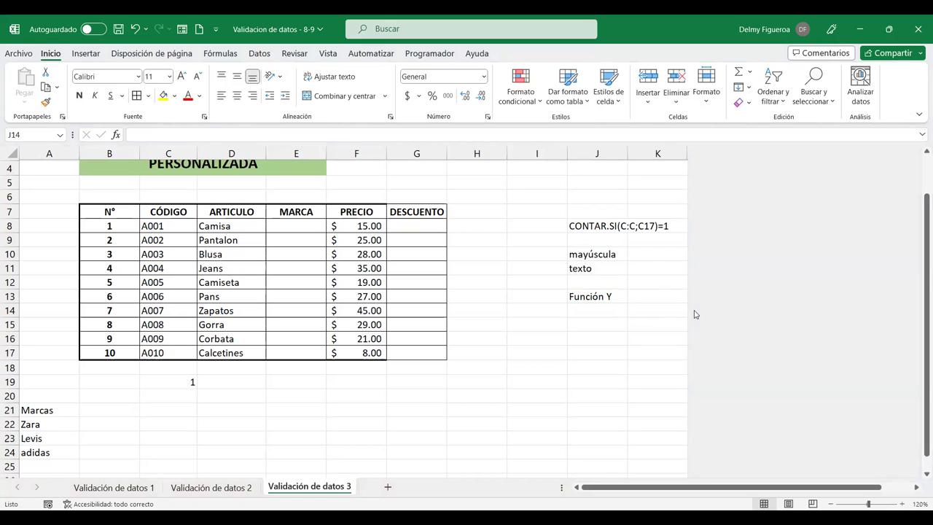
# Begin an IGUAL formula in J15 with '+igual'.
pyautogui.click(295, 225)
pyautogui.click(602, 325)
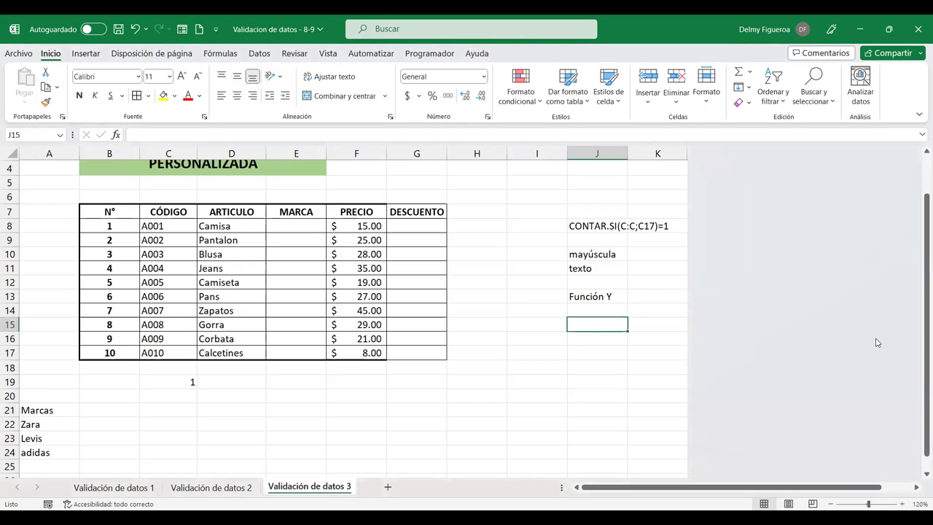
pyautogui.write('+')
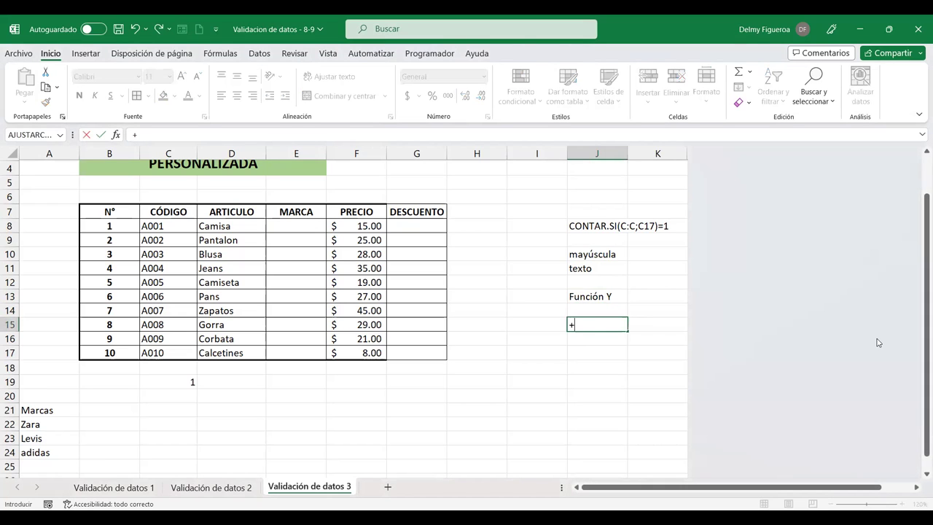
pyautogui.write('igual')
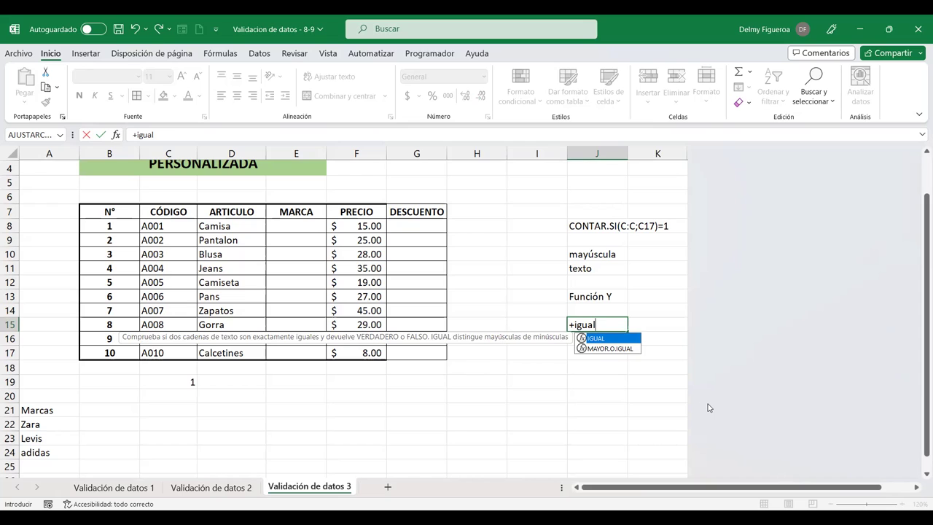
# Cancel the unfinished IGUAL formula and label J14 'Función IGUAL'.
pyautogui.doubleClick(614, 339)
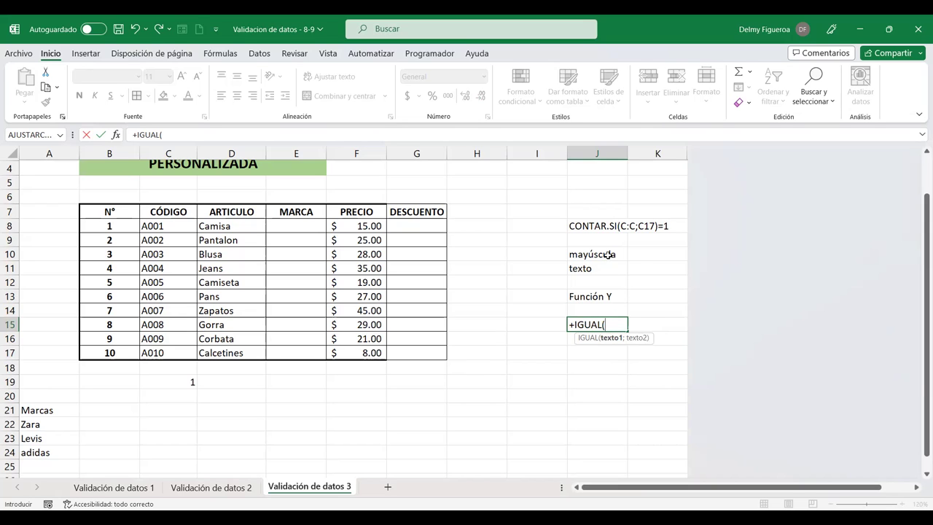
pyautogui.press('Escape')
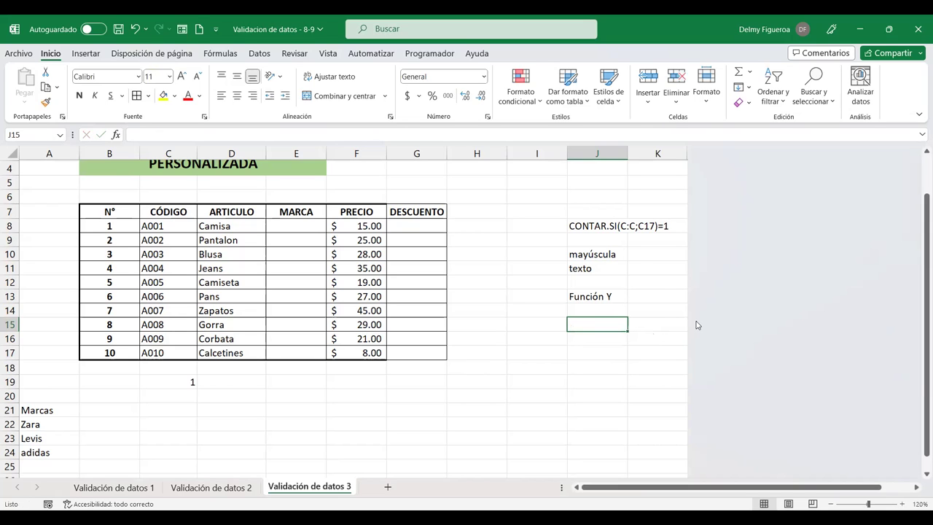
pyautogui.press('Up')
pyautogui.write('Funci')
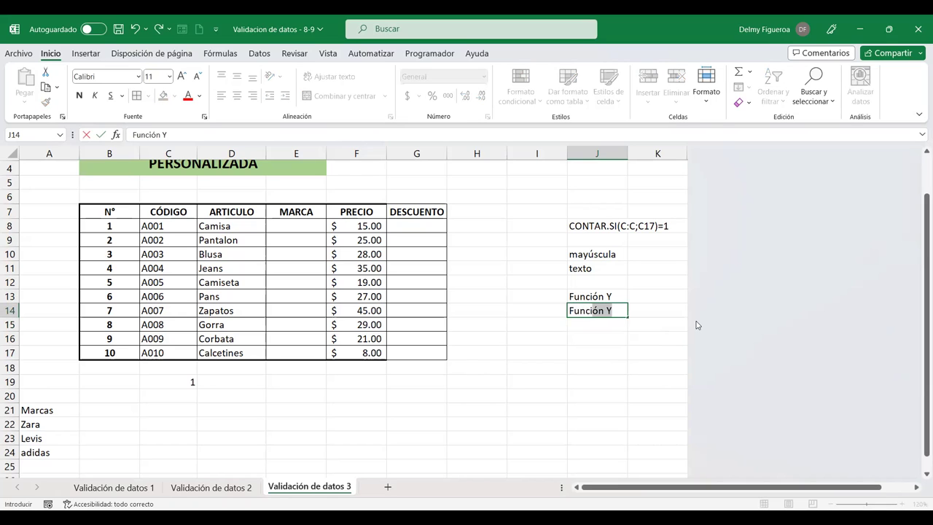
pyautogui.write('ón IGUAK')
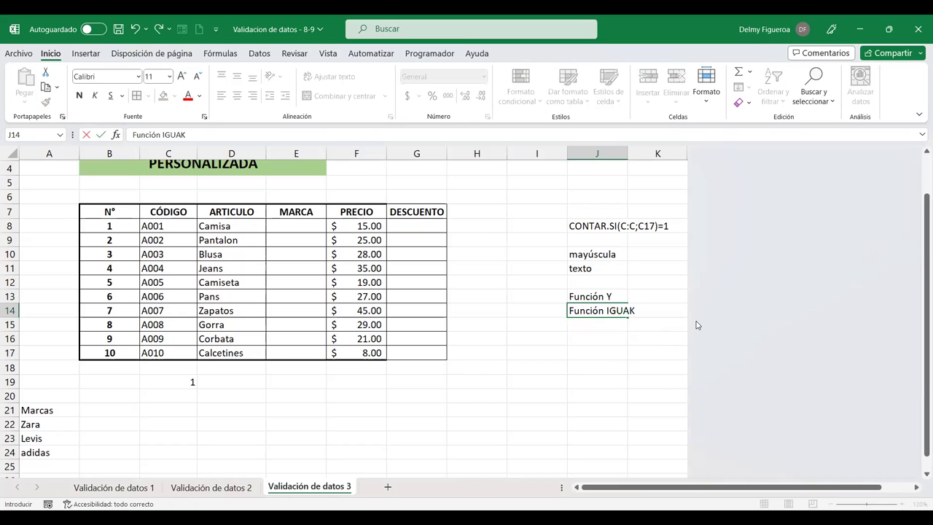
pyautogui.press('BackSpace')
pyautogui.write('L')
pyautogui.press('Return')
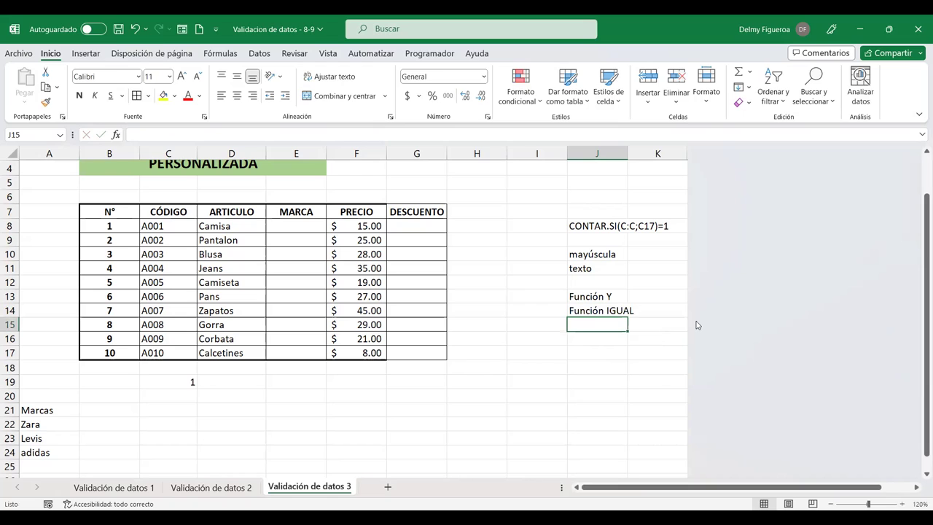
# Add the labels 'Función MAYUSC' and 'Función' in J15 and J16.
pyautogui.write('Función MAYUSC')
pyautogui.press('Return')
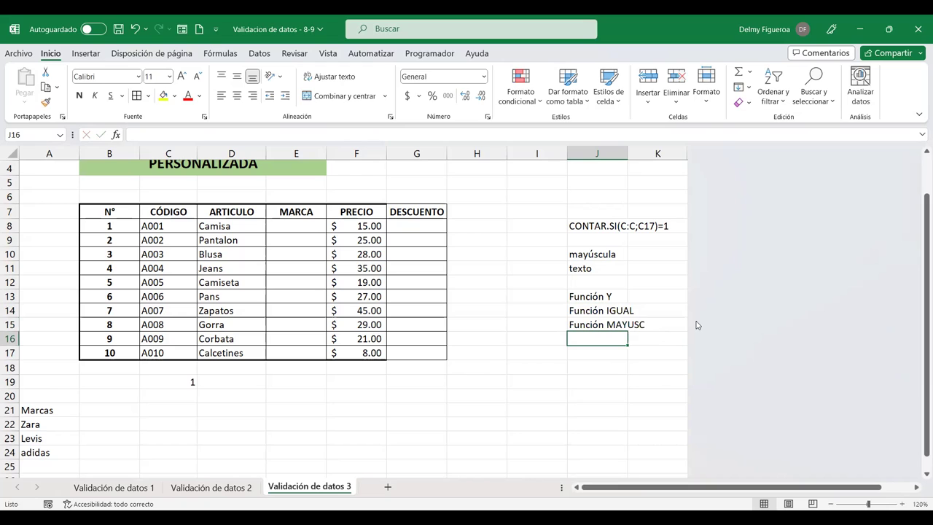
pyautogui.write('FUNCI')
pyautogui.press('BackSpace')
pyautogui.press('BackSpace')
pyautogui.press('BackSpace')
pyautogui.write('unción')
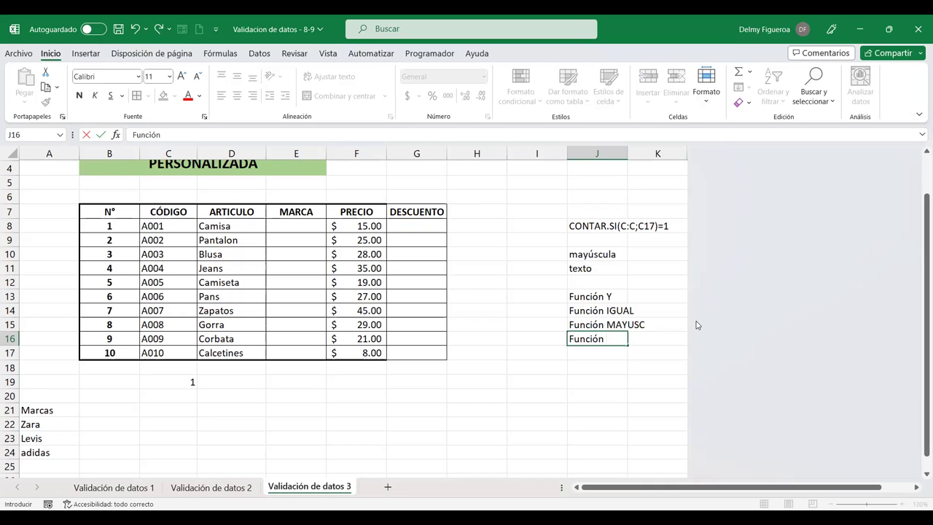
pyautogui.press('Return')
pyautogui.write('+')
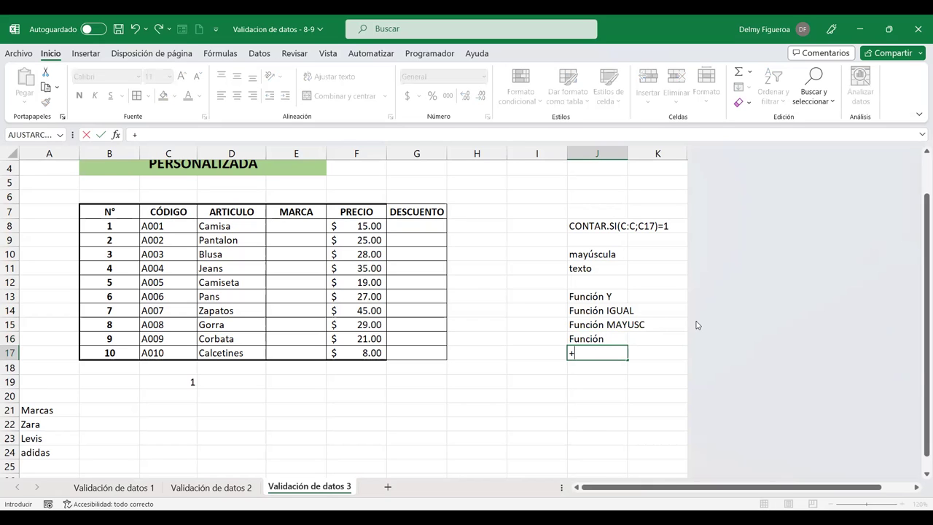
pyautogui.write('est')
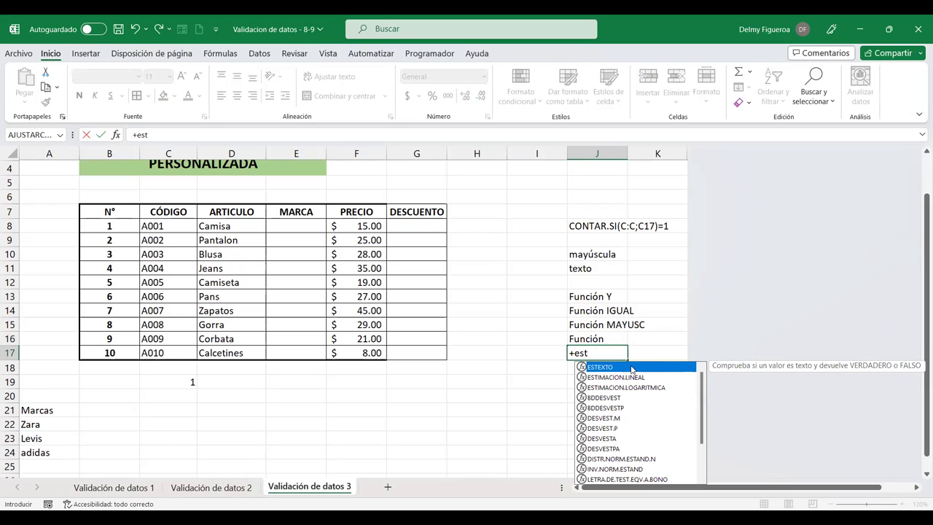
# Enter =ESTEXTO(F17) in J17, returning FALSO for the price 8.00.
pyautogui.doubleClick(628, 366)
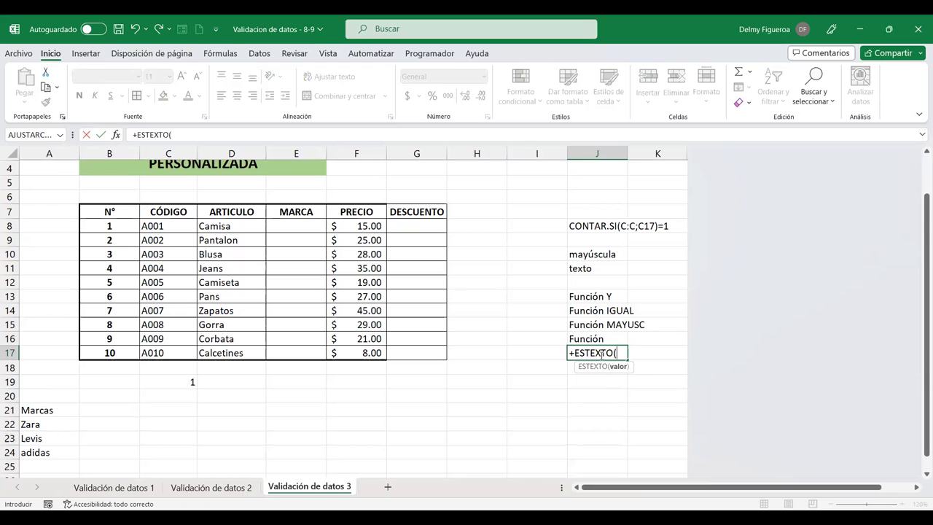
pyautogui.click(373, 352)
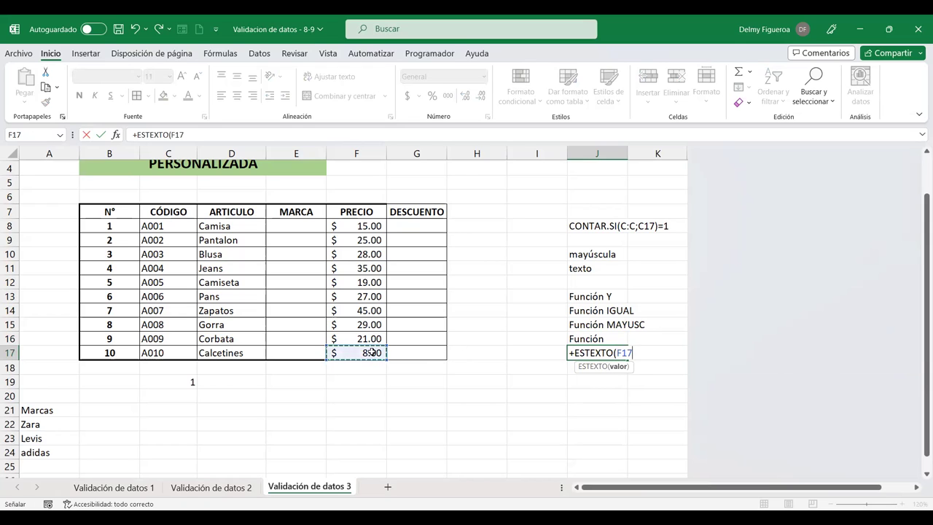
pyautogui.press('Return')
pyautogui.press('Up')
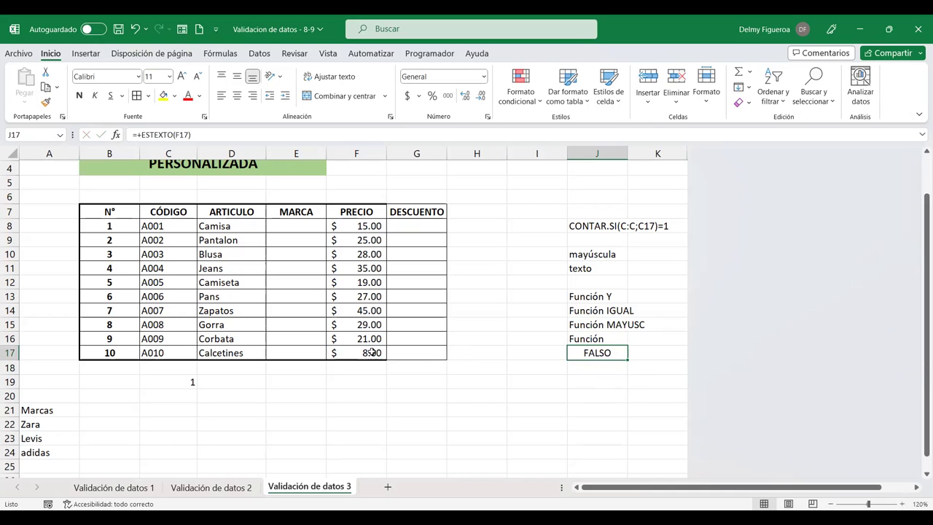
# Enter =ESTEXTO(D17) in J18, returning VERDADERO for Calcetines.
pyautogui.press('Down')
pyautogui.write('+')
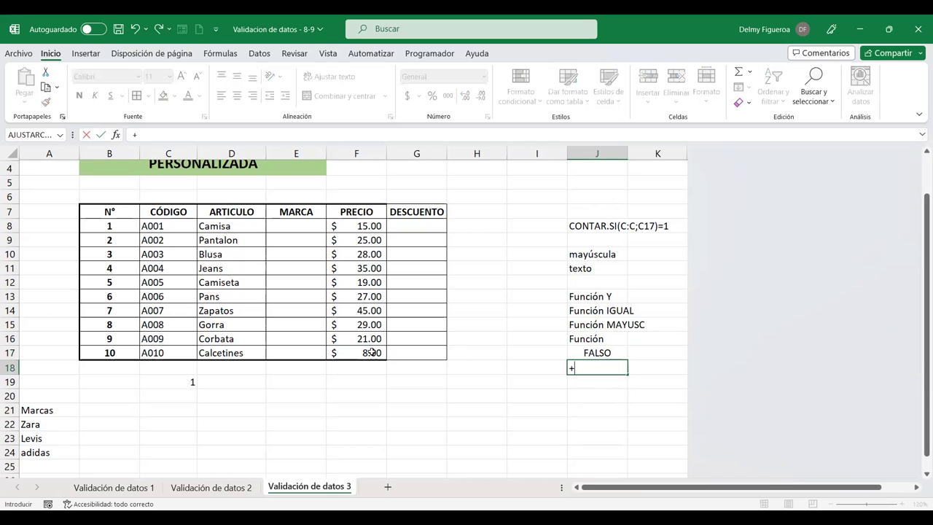
pyautogui.write('estex')
pyautogui.press('Tab')
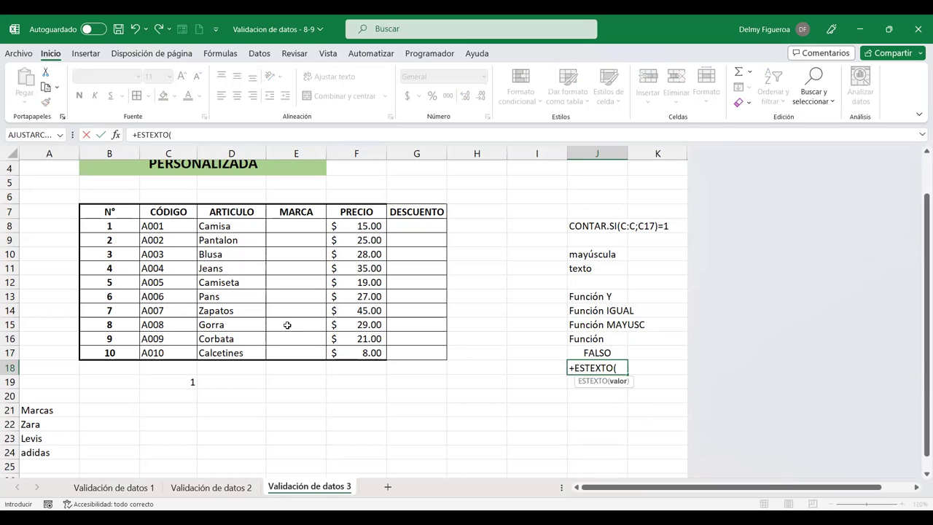
pyautogui.click(238, 352)
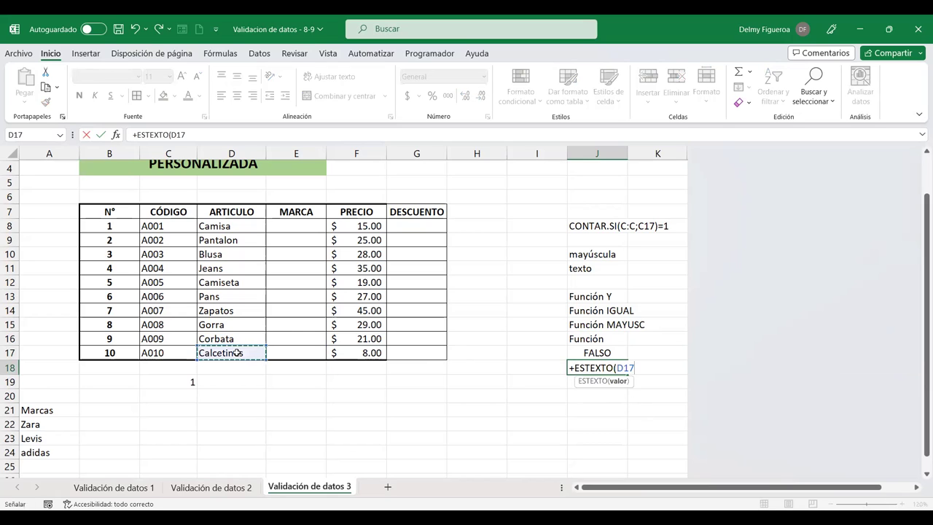
pyautogui.press('Return')
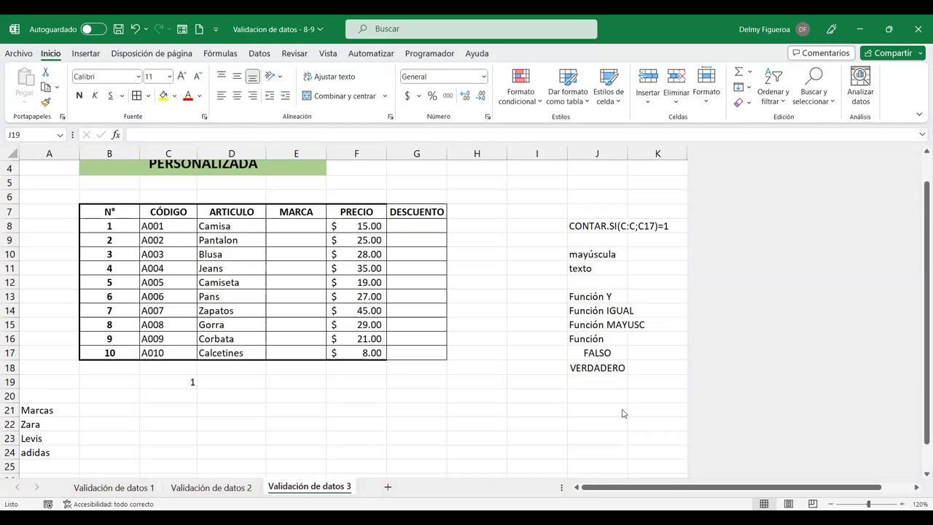
# Cancel the J19 entry and start E20's formula with Y and a nested IGUAL.
pyautogui.write('+')
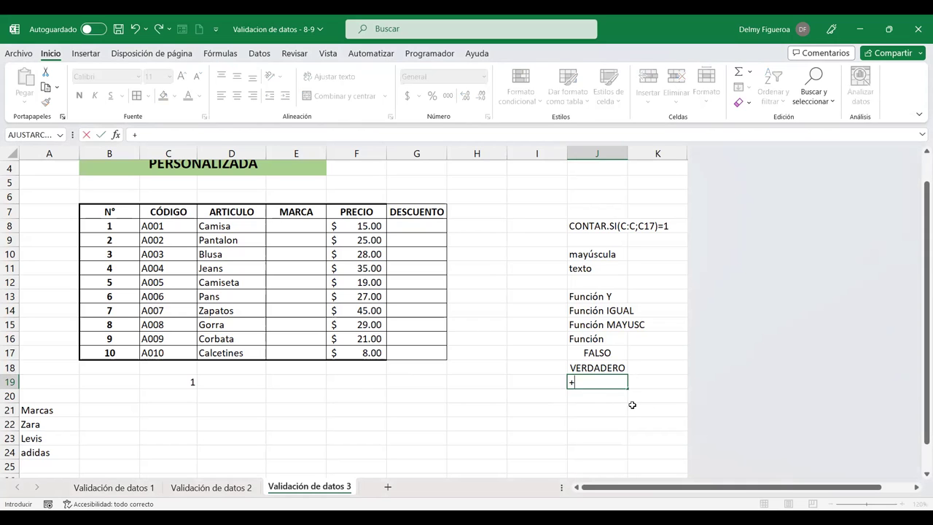
pyautogui.press('Escape')
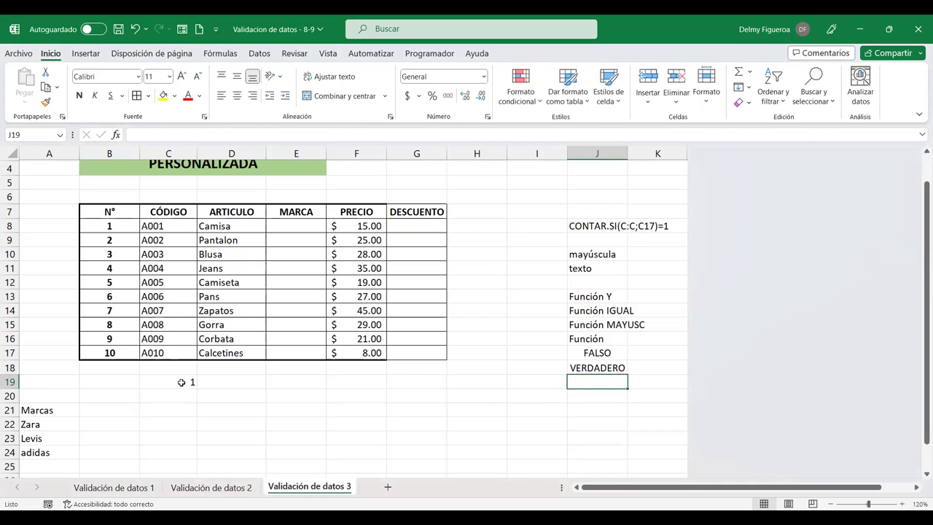
pyautogui.click(279, 394)
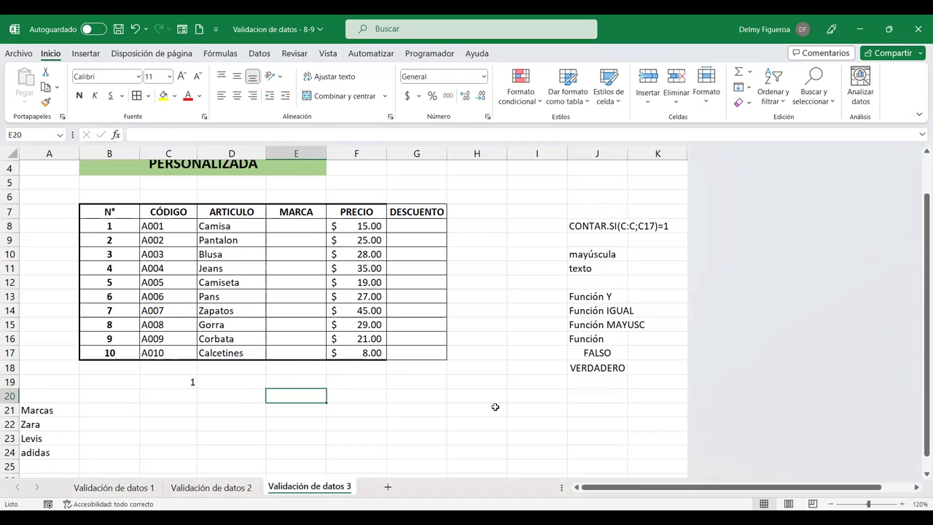
pyautogui.write('+y')
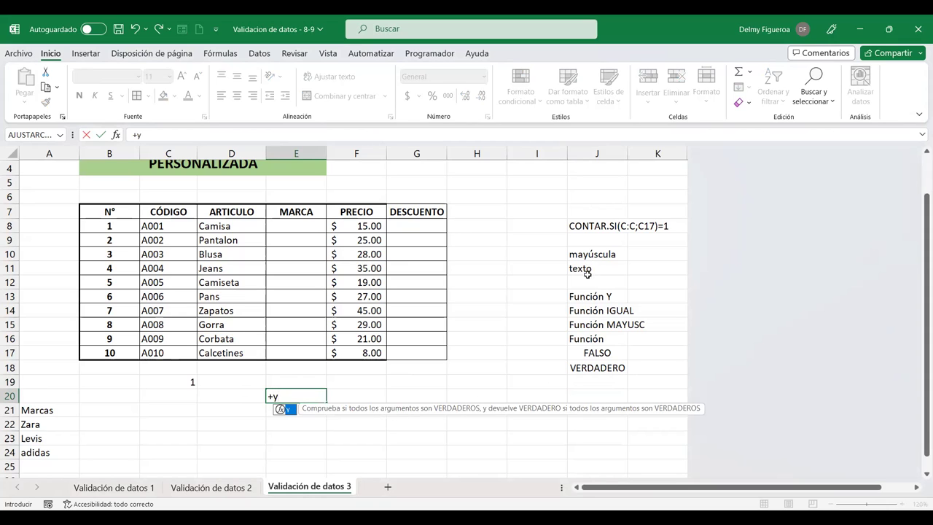
pyautogui.doubleClick(290, 411)
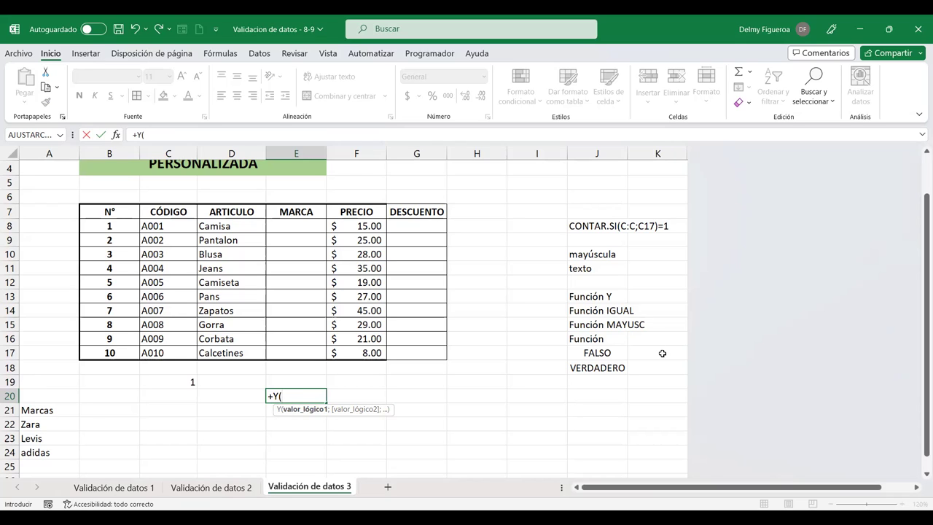
pyautogui.write('igual')
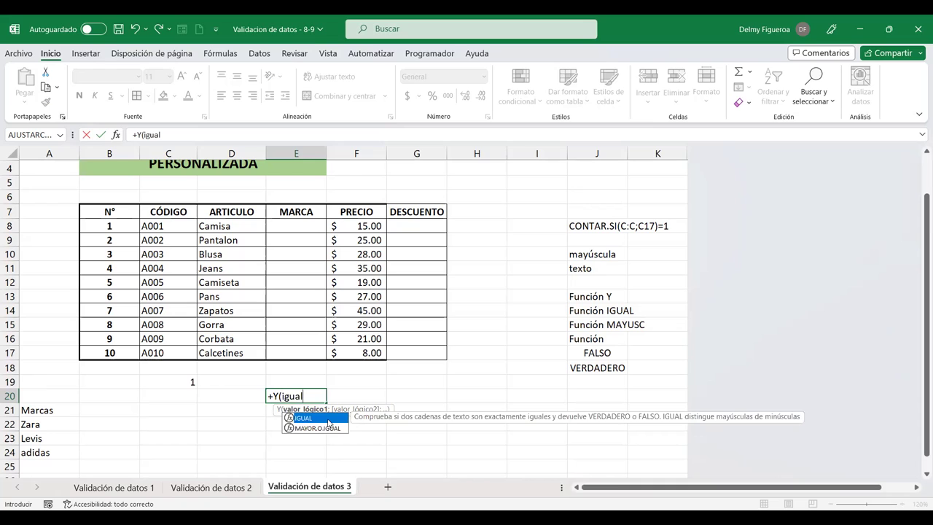
pyautogui.doubleClick(328, 419)
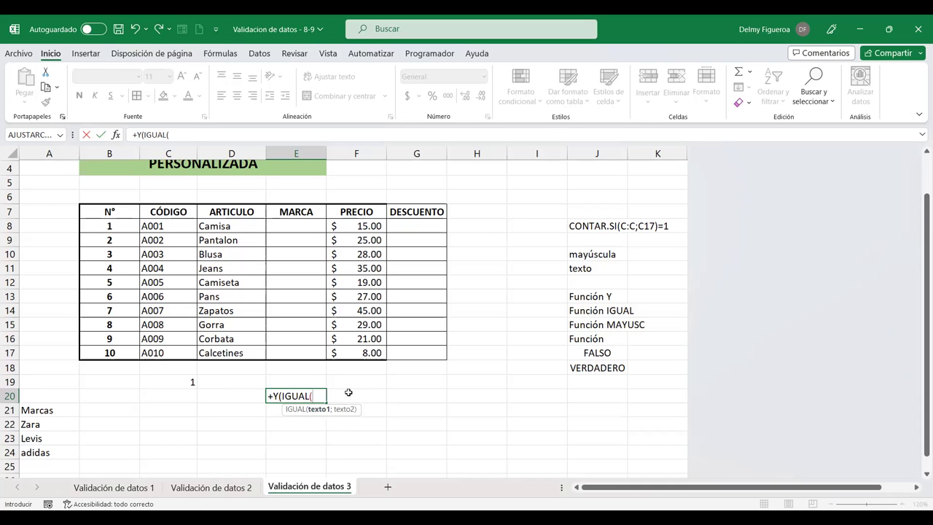
# Compare E8 with MAYUSC(E8) inside IGUAL and add a separator for the next argument.
pyautogui.click(304, 225)
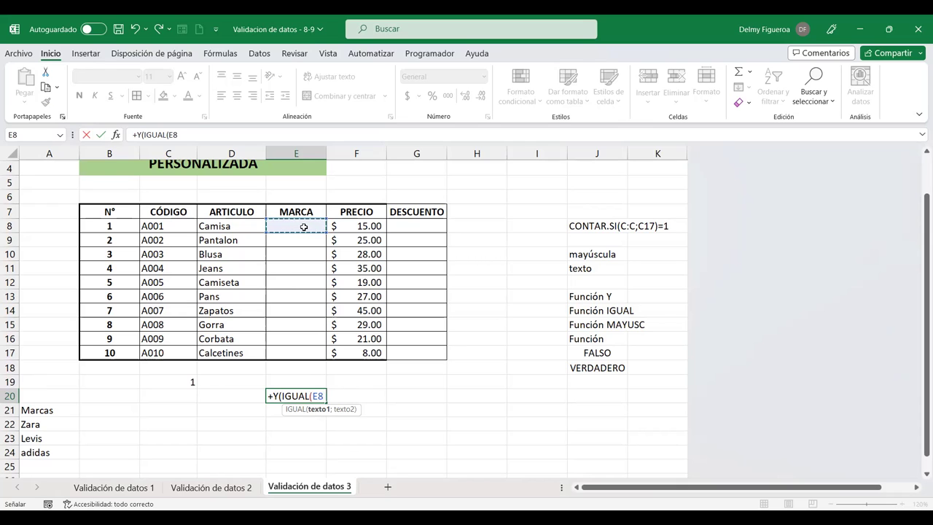
pyautogui.write(';')
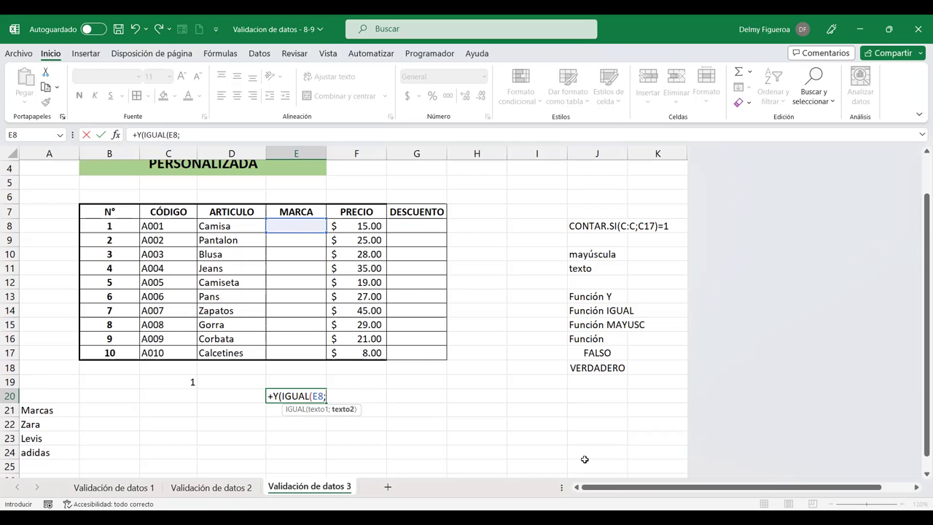
pyautogui.write('mayus')
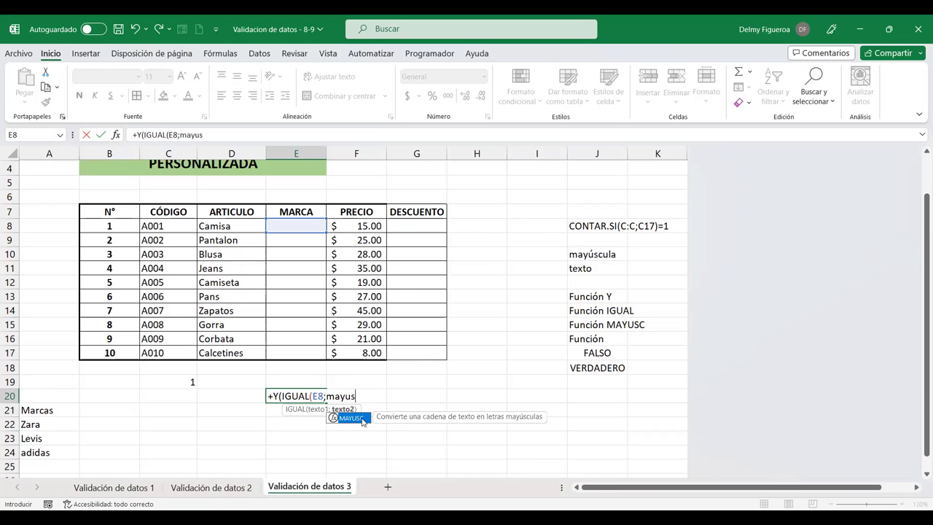
pyautogui.doubleClick(362, 421)
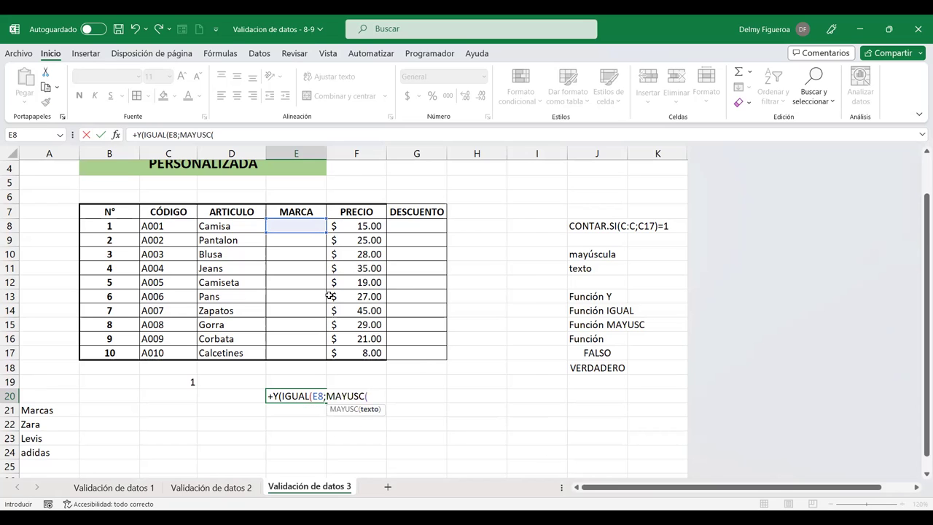
pyautogui.click(309, 226)
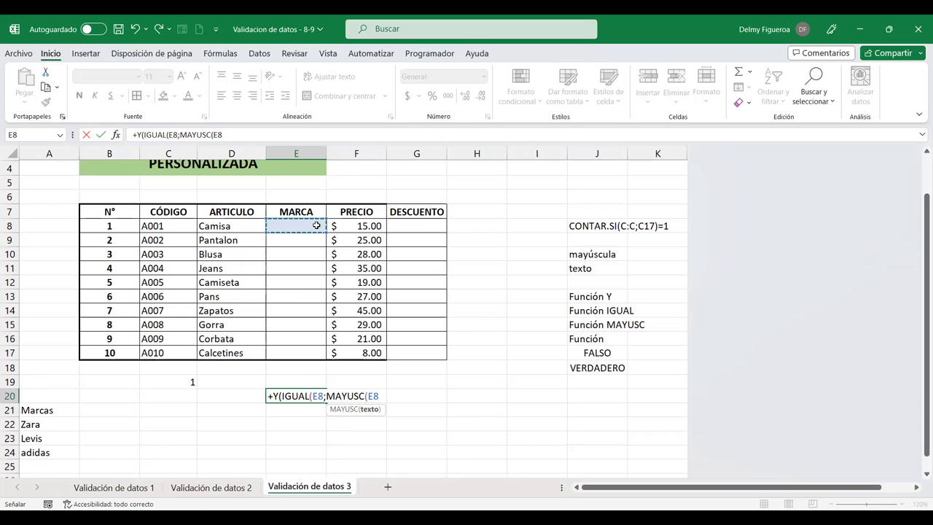
pyautogui.write(')')
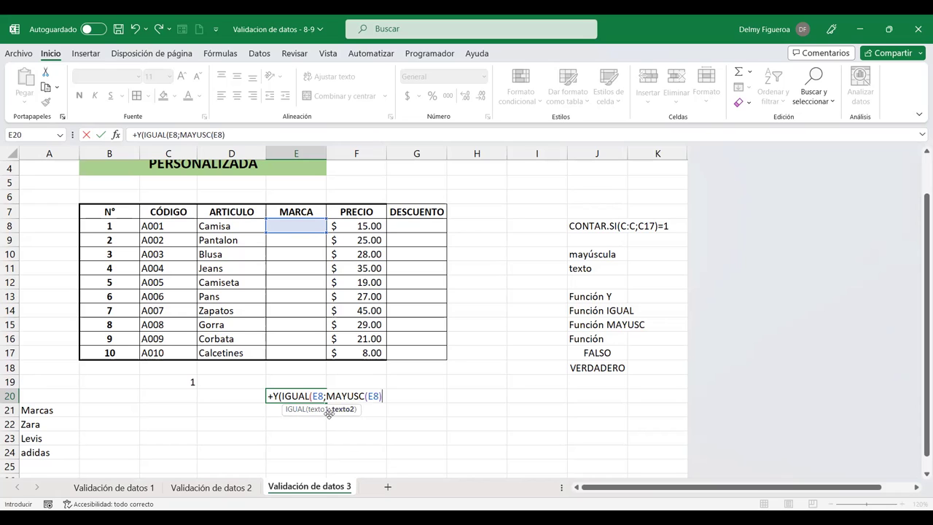
pyautogui.click(342, 395)
pyautogui.write(';')
# Add ESTEXTO(E8) to E20's Y formula and close IGUAL's bracket, triggering a too-few-arguments warning.
pyautogui.write('este')
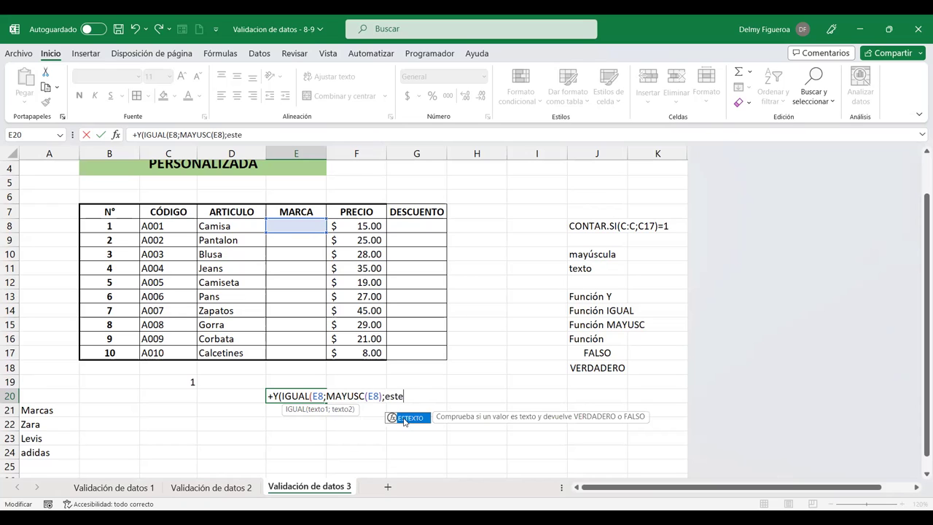
pyautogui.doubleClick(405, 422)
pyautogui.click(295, 225)
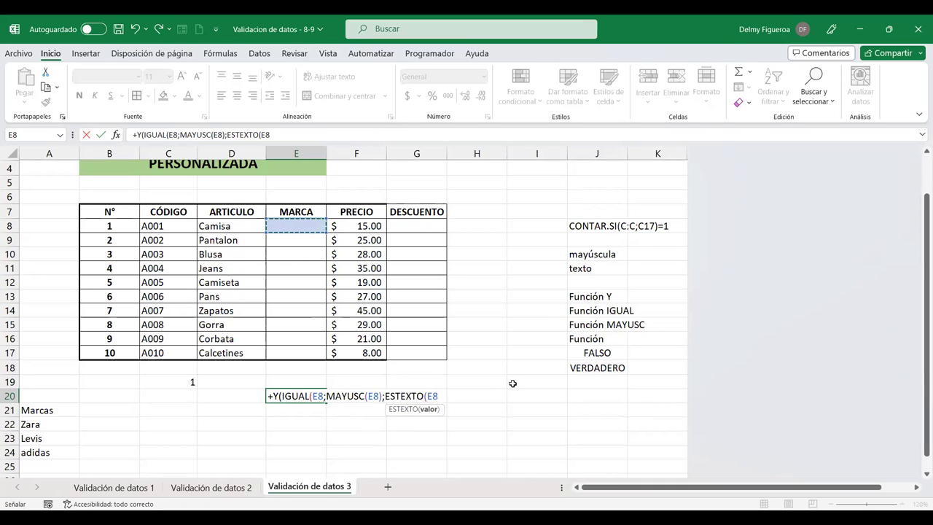
pyautogui.write(')')
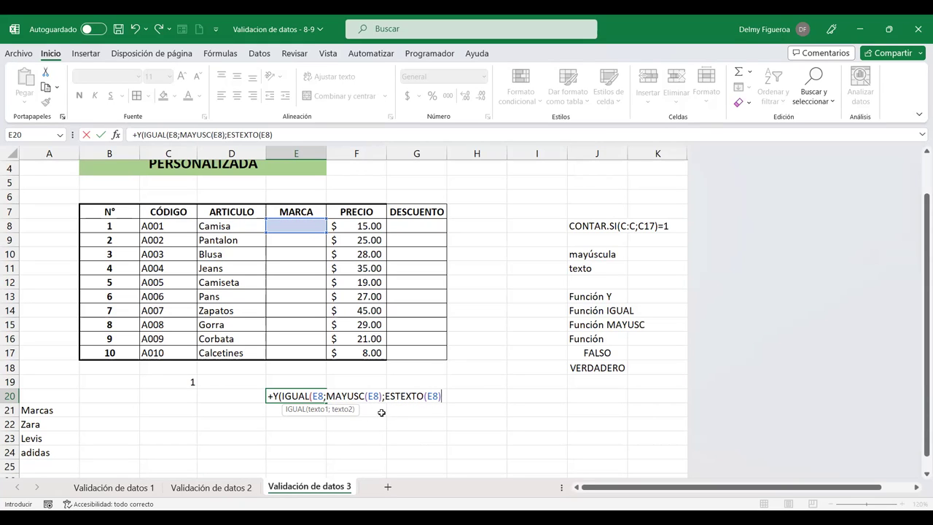
pyautogui.click(322, 395)
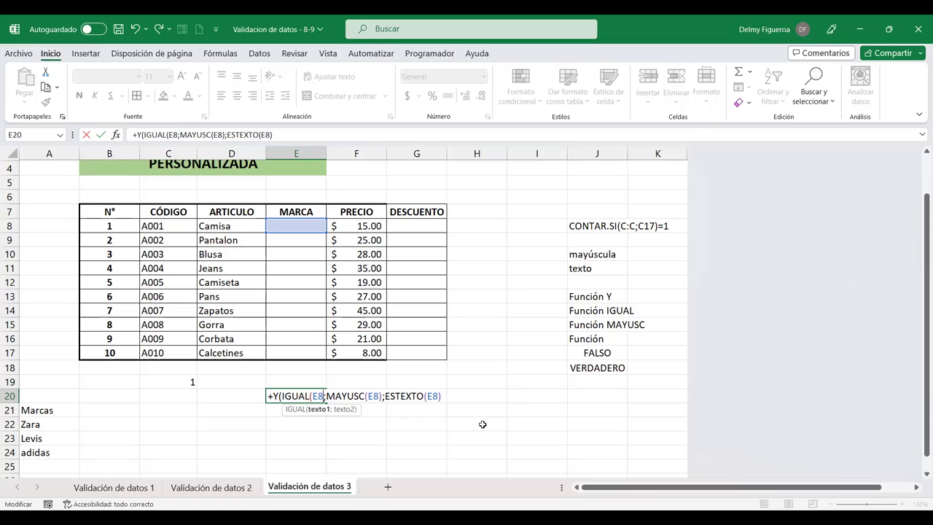
pyautogui.write(')')
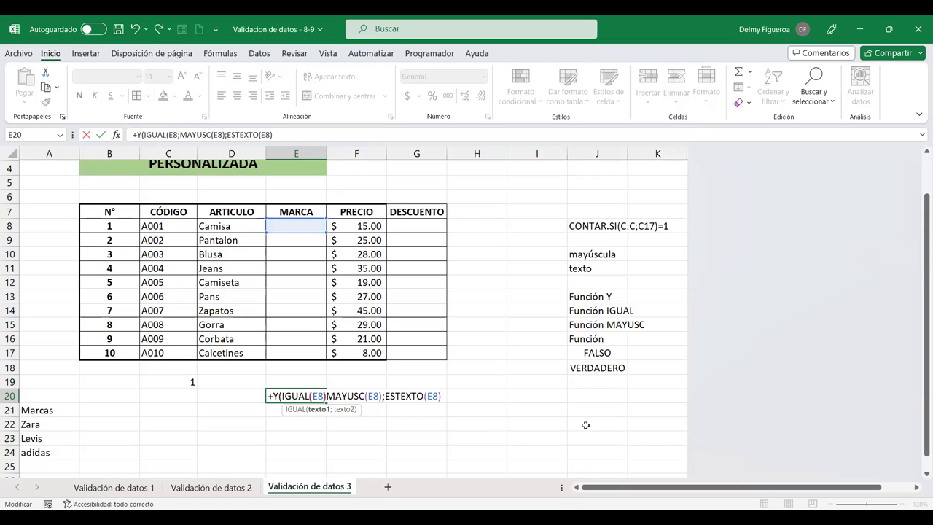
pyautogui.write(';')
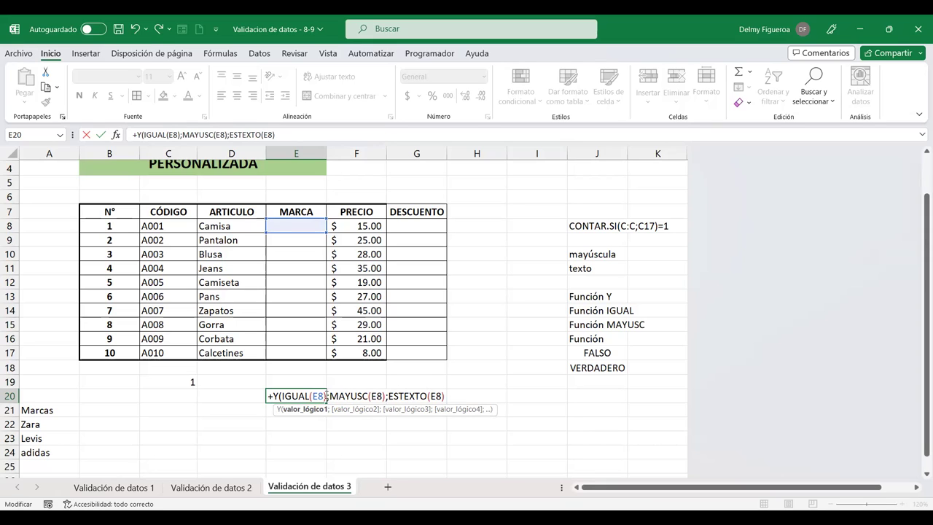
pyautogui.click(363, 396)
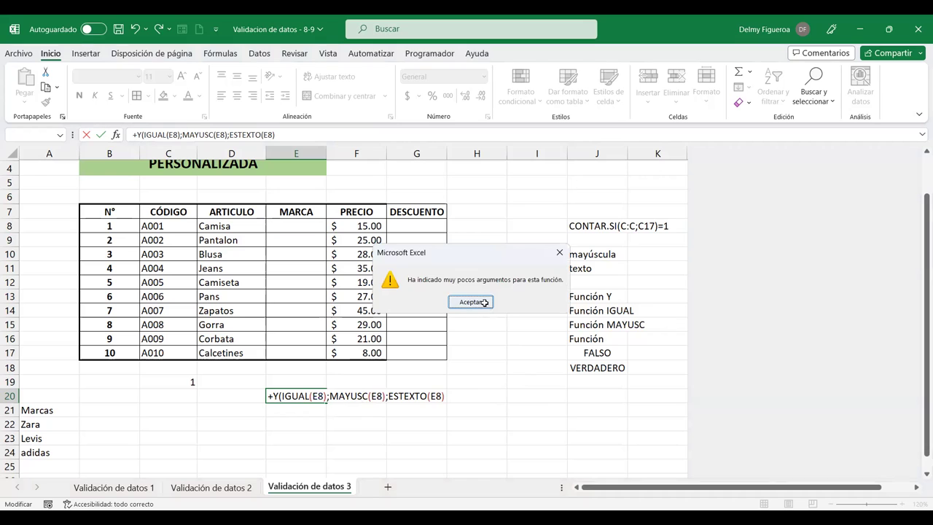
# Dismiss the warning, add a closing parenthesis and retry the E20 formula.
pyautogui.click(483, 301)
pyautogui.click(451, 396)
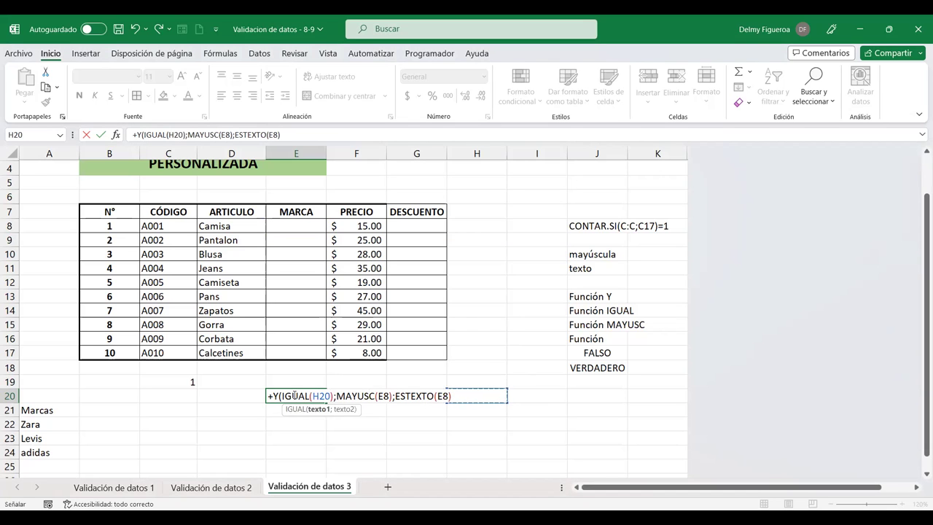
pyautogui.click(293, 396)
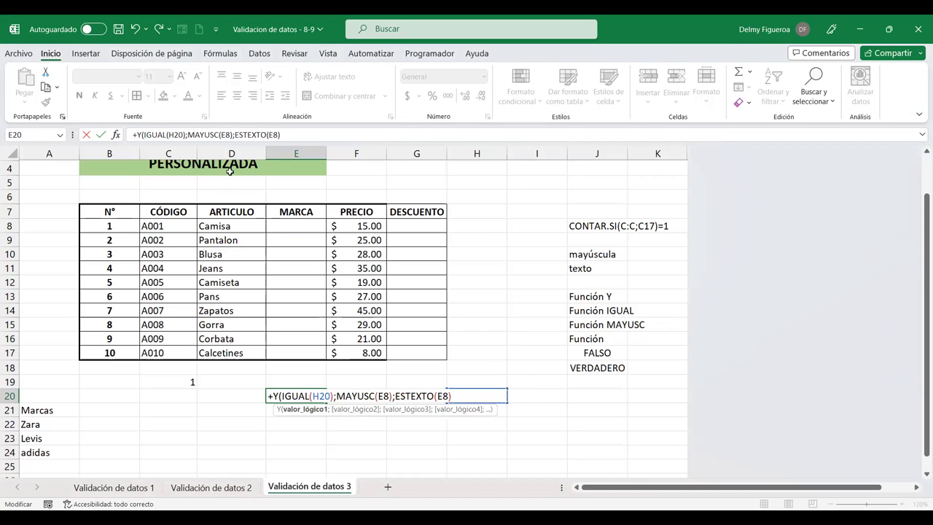
pyautogui.click(298, 129)
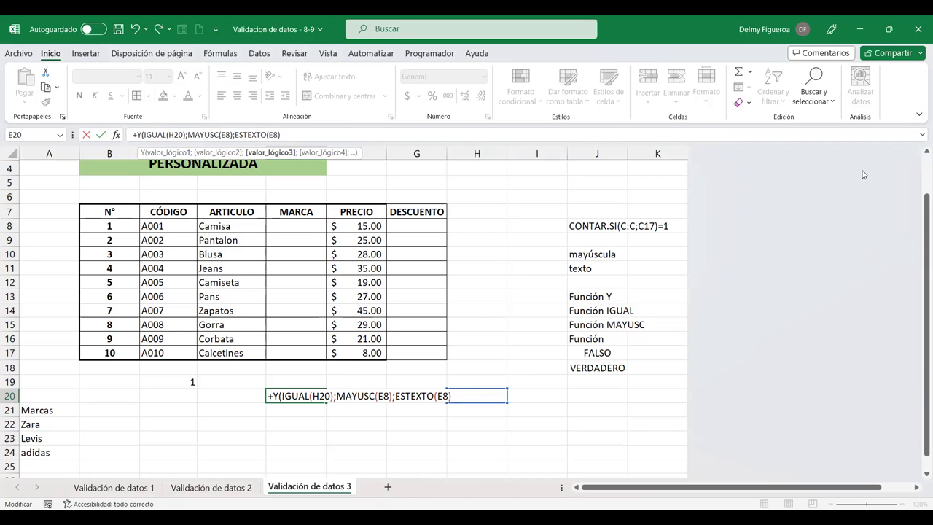
pyautogui.write(')')
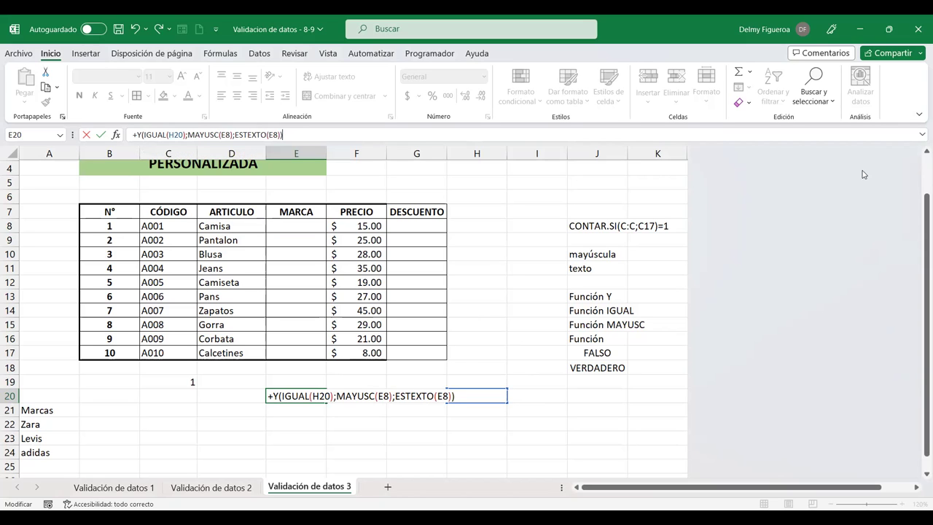
pyautogui.press('Return')
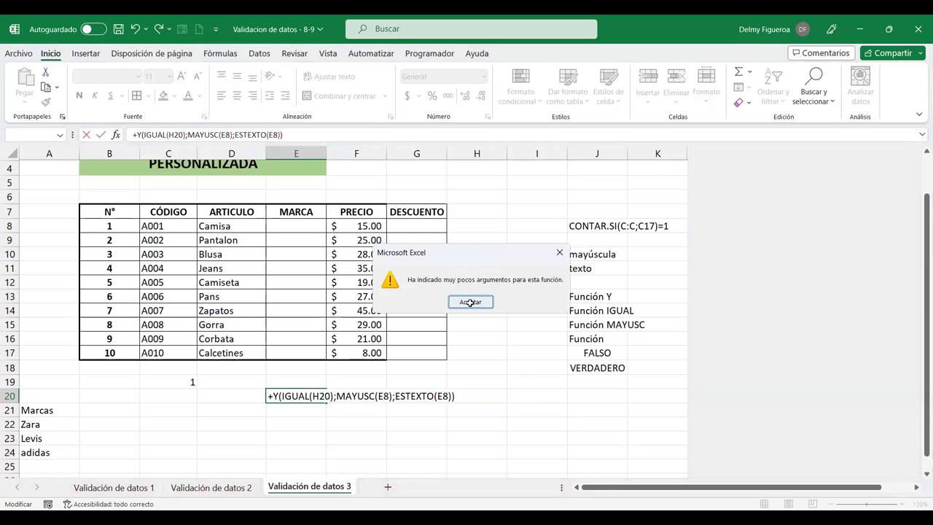
pyautogui.click(470, 302)
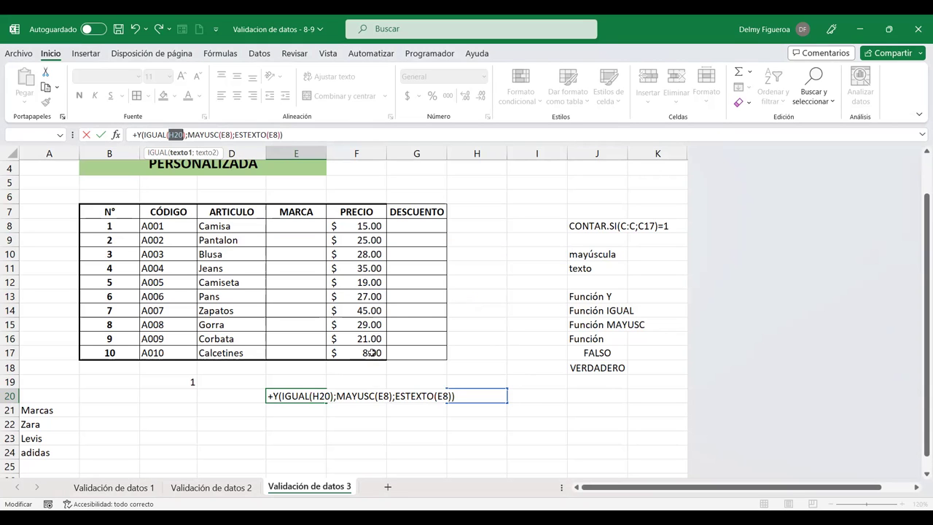
# Replace the stray H20 reference with E8 and drop the leading plus so E20 stores plain text.
pyautogui.click(320, 392)
pyautogui.press('BackSpace')
pyautogui.press('Delete')
pyautogui.press('Delete')
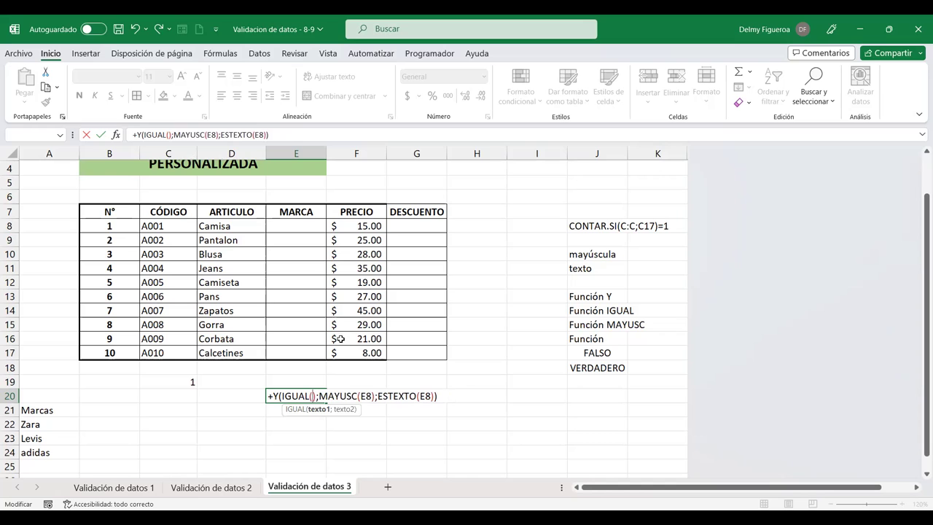
pyautogui.click(299, 226)
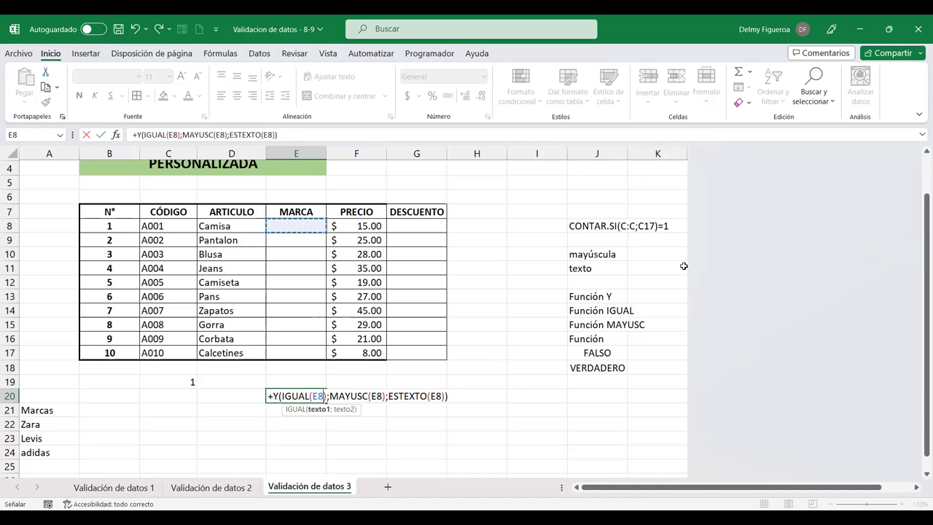
pyautogui.press('Return')
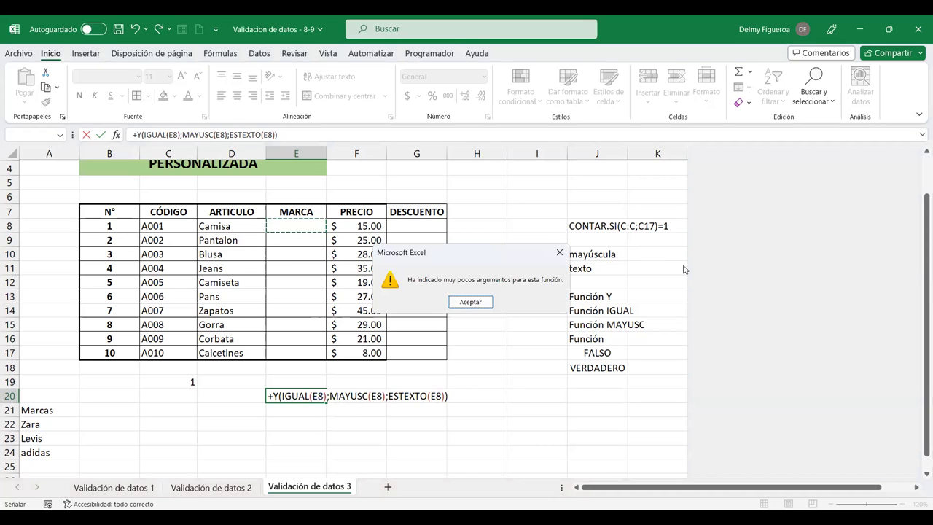
pyautogui.press('Return')
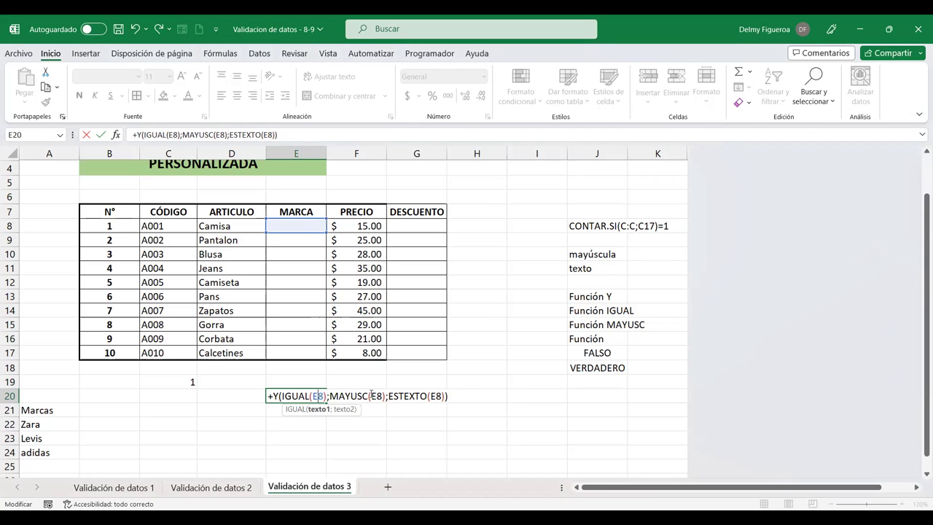
pyautogui.press('Home')
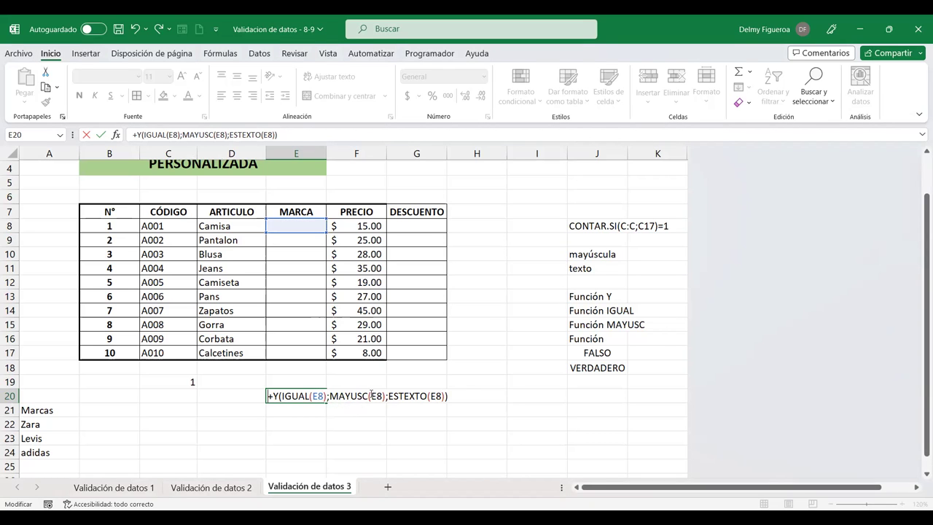
pyautogui.press('Delete')
pyautogui.press('Return')
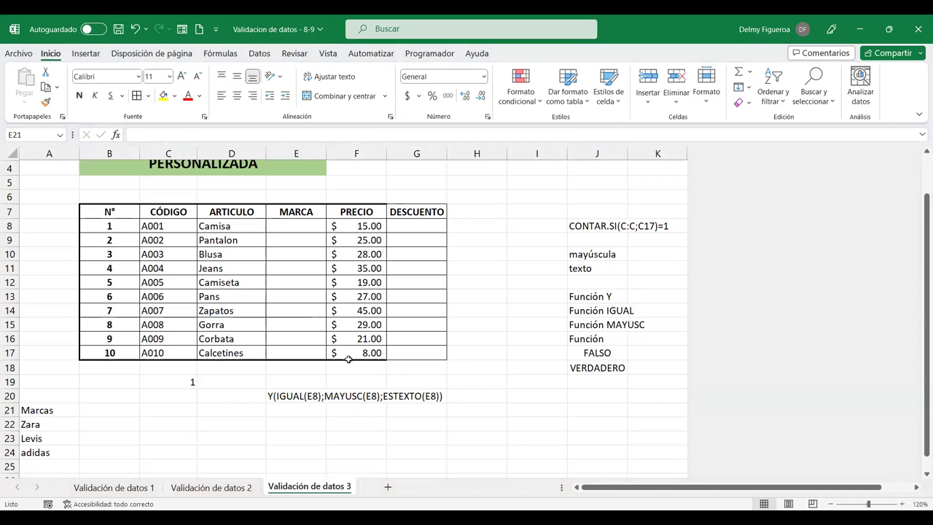
# Leave E20 unchanged and start an IGUAL formula in E21 using E8 as first text.
pyautogui.click(311, 393)
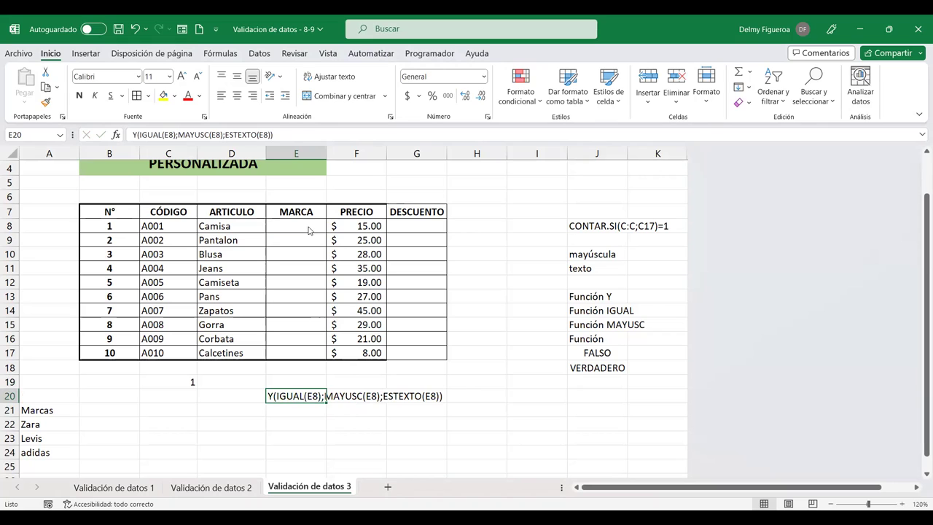
pyautogui.doubleClick(294, 396)
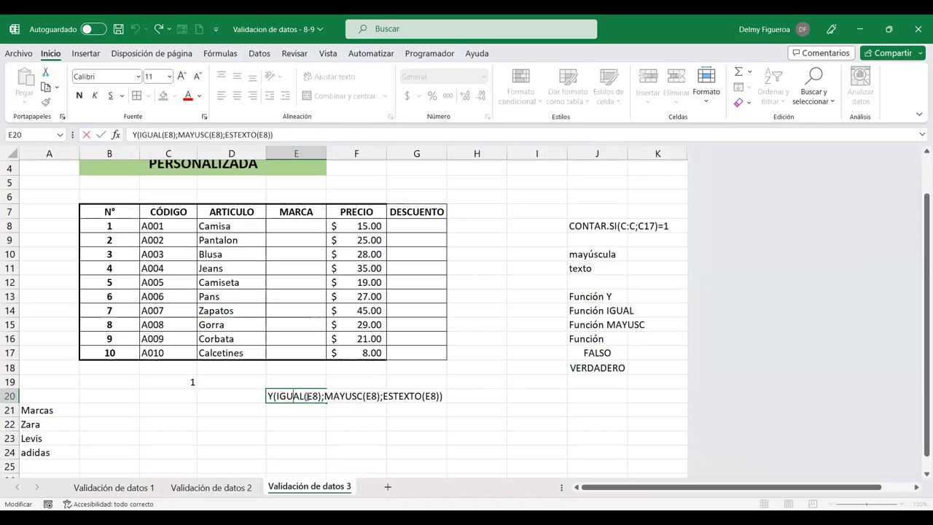
pyautogui.press('Return')
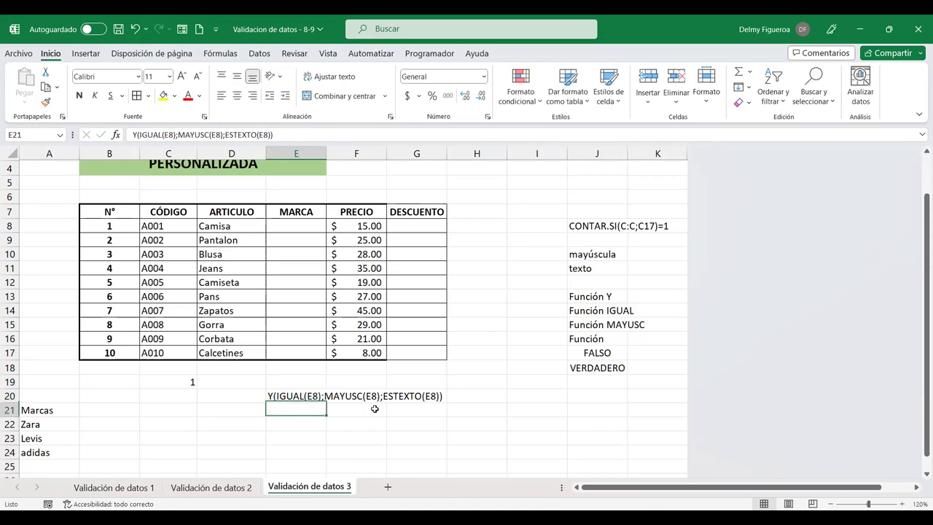
pyautogui.write('+')
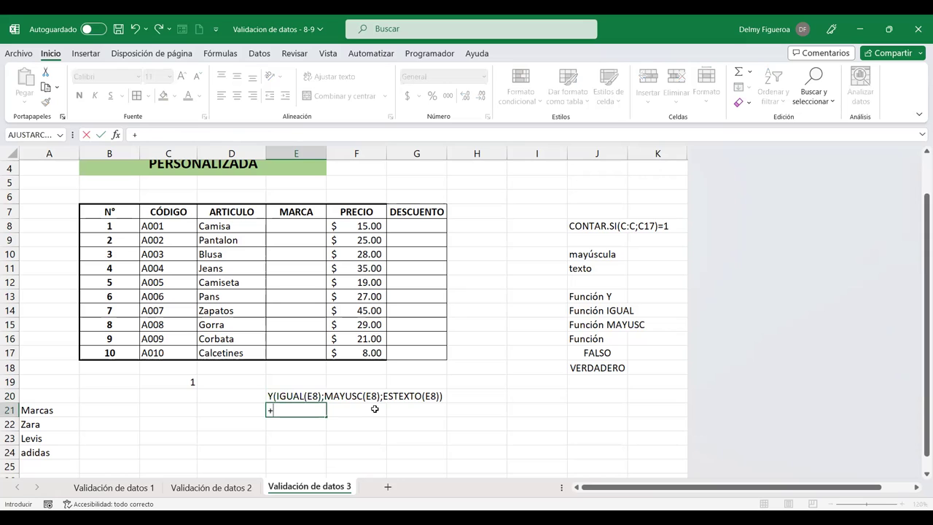
pyautogui.write('igua')
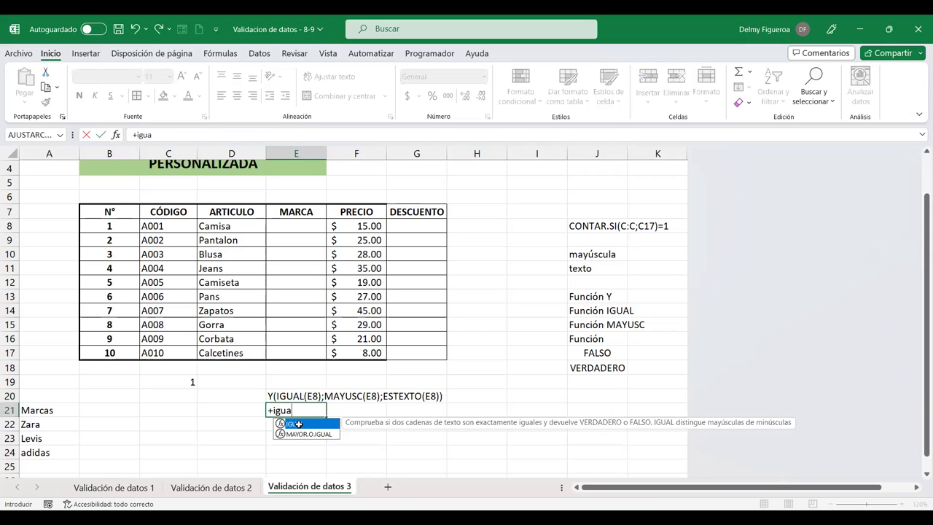
pyautogui.doubleClick(298, 423)
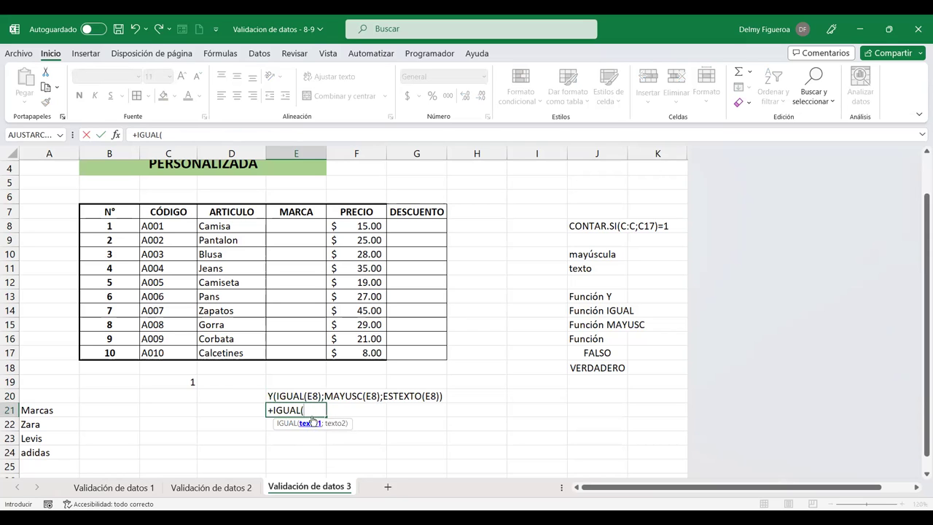
pyautogui.click(294, 228)
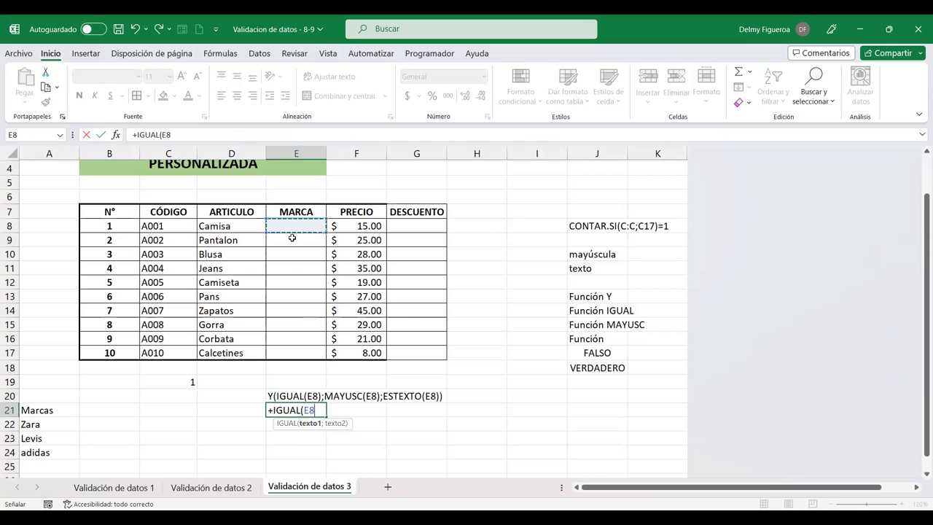
# Add MAYUSC(E8) as the second argument and commit E21, returning VERDADERO.
pyautogui.write(';')
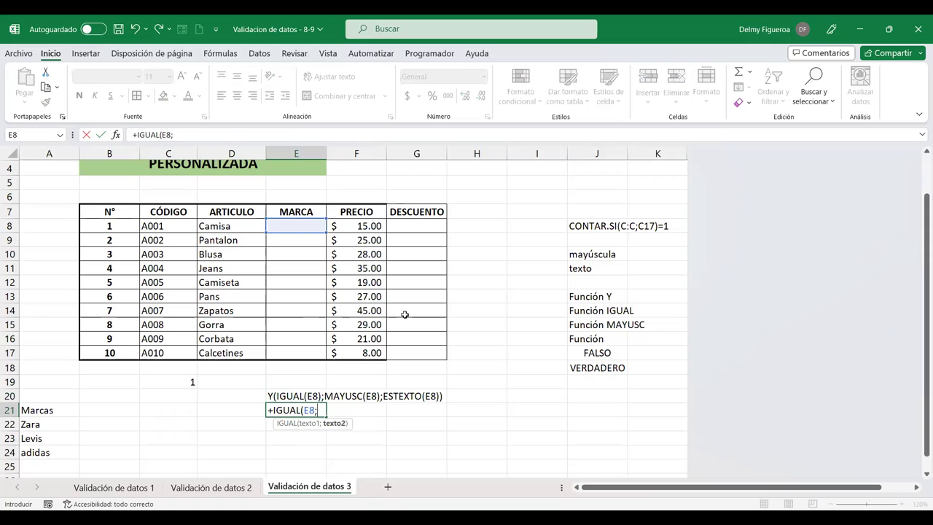
pyautogui.write('mayus')
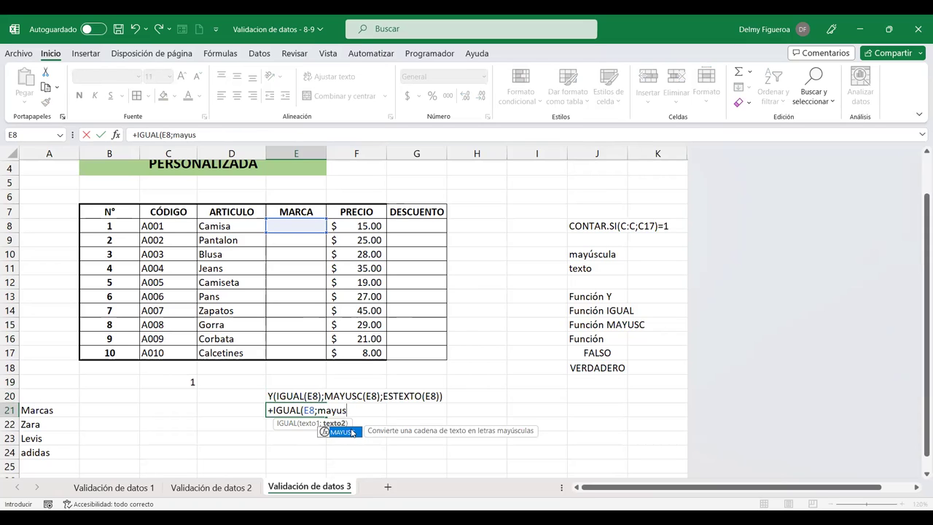
pyautogui.doubleClick(343, 431)
pyautogui.click(300, 228)
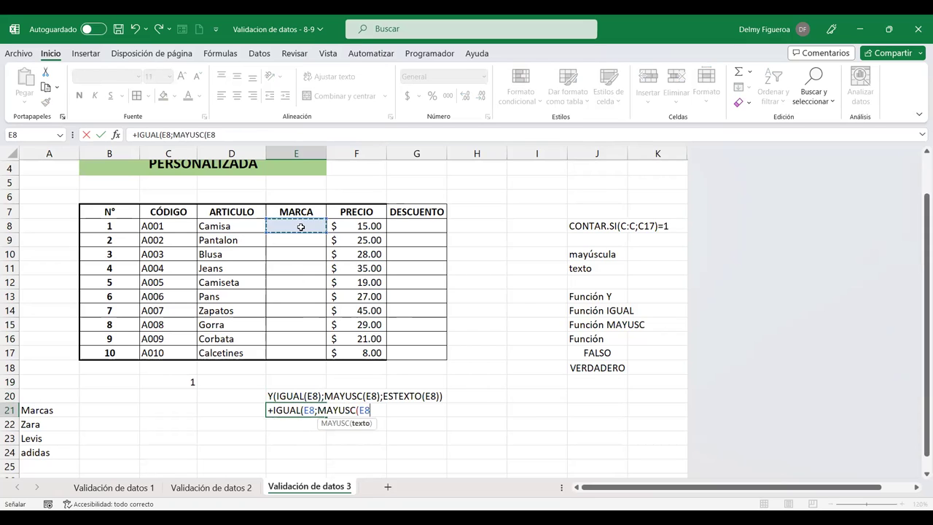
pyautogui.write(')')
pyautogui.click(291, 411)
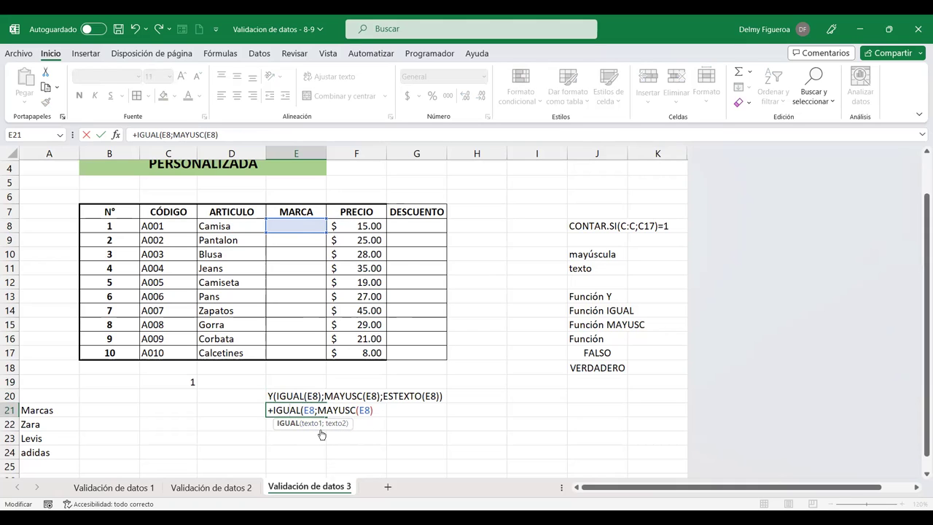
pyautogui.click(309, 409)
pyautogui.click(345, 410)
pyautogui.write(')')
pyautogui.press('Return')
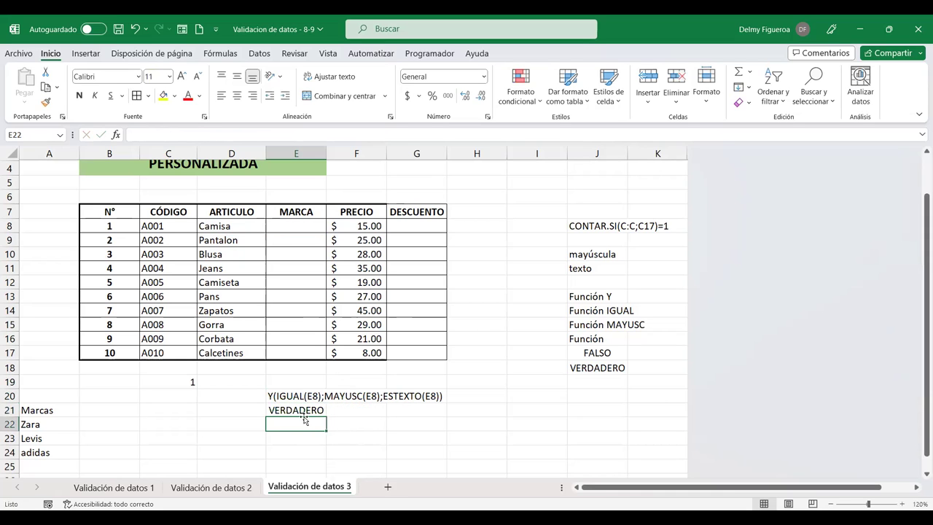
pyautogui.click(304, 409)
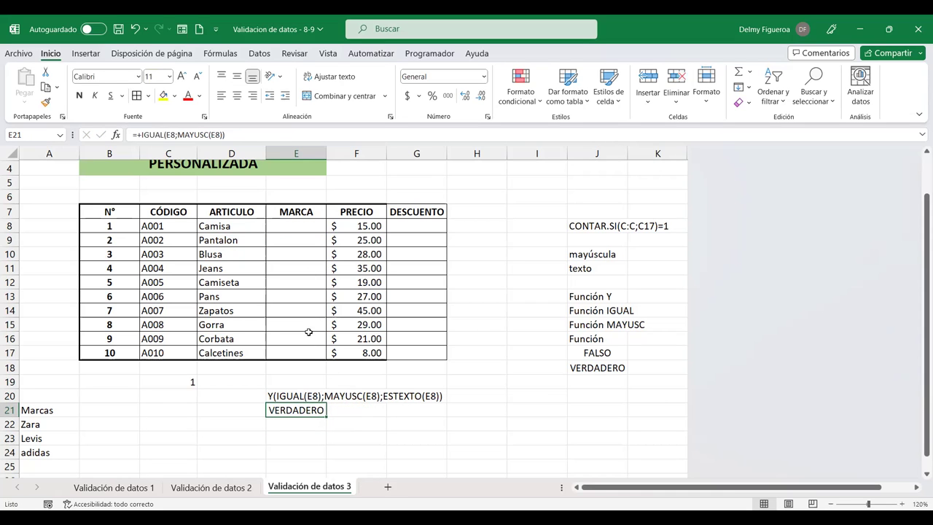
pyautogui.click(306, 225)
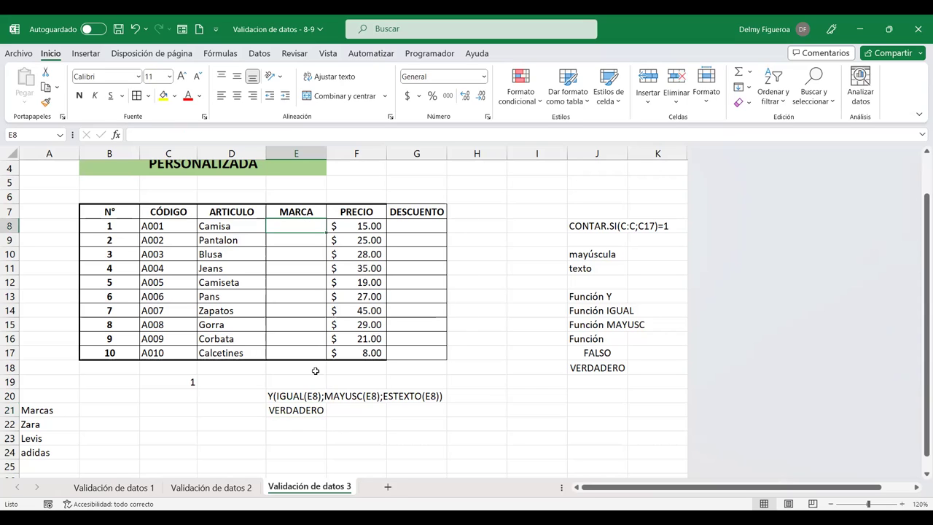
pyautogui.doubleClick(301, 409)
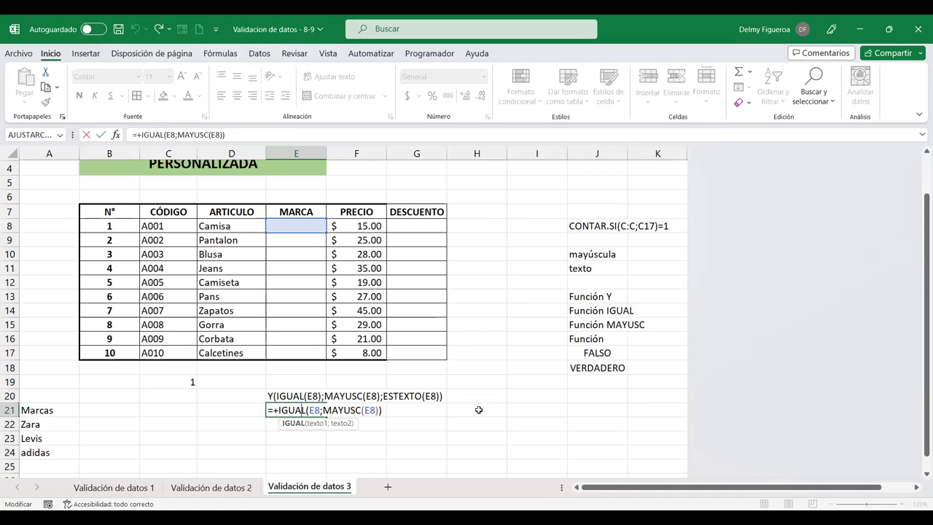
pyautogui.click(518, 406)
pyautogui.write('+')
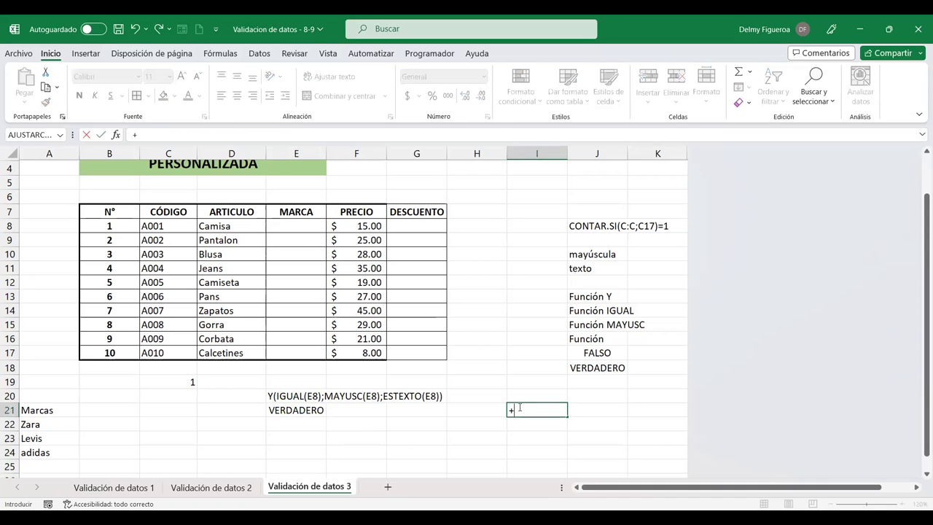
pyautogui.write('igua')
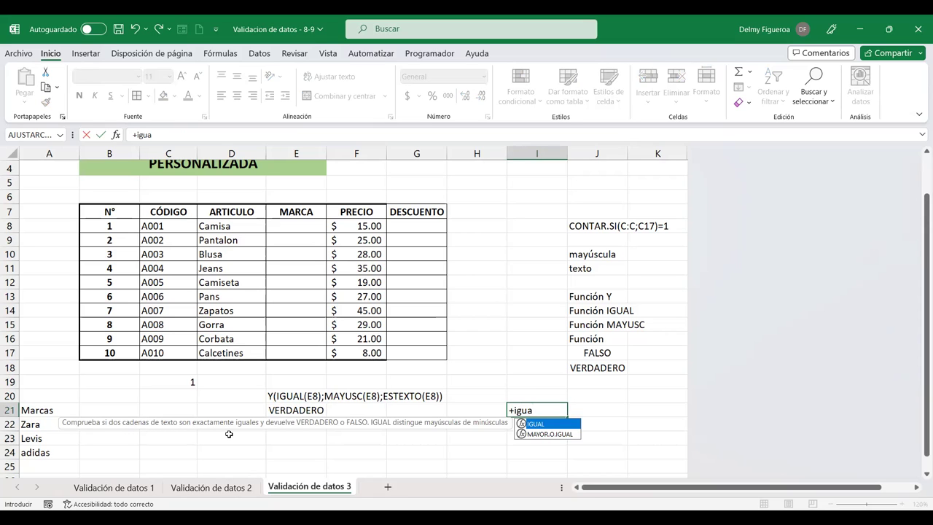
pyautogui.press('Return')
pyautogui.click(528, 409)
pyautogui.press('Delete')
pyautogui.click(312, 396)
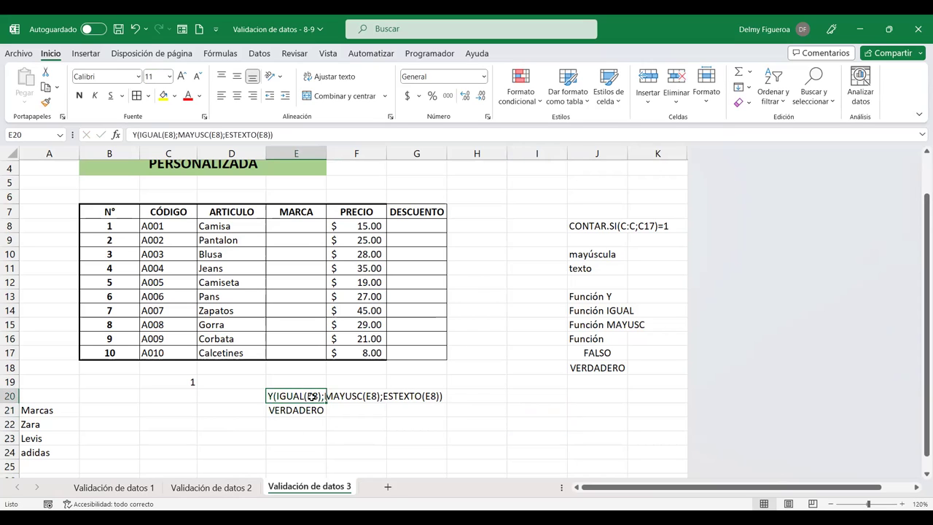
pyautogui.click(297, 219)
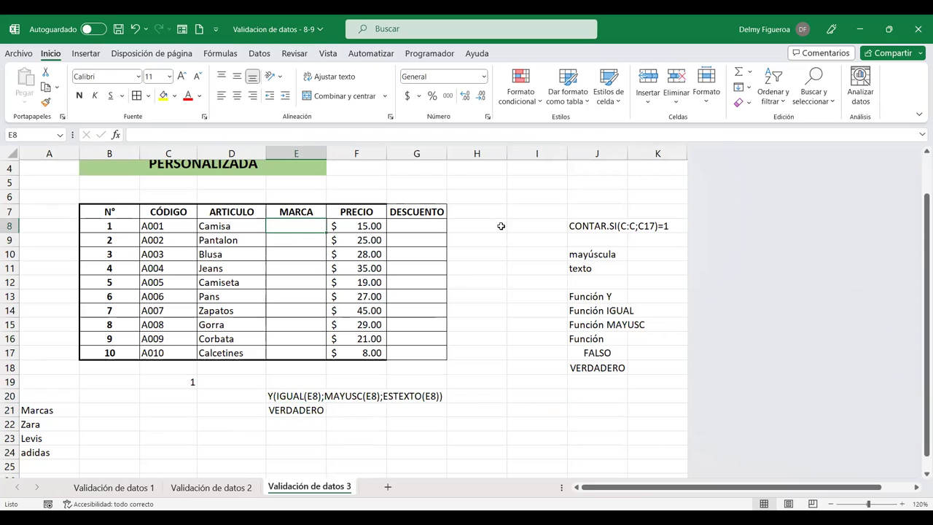
pyautogui.write('f')
pyautogui.press('Return')
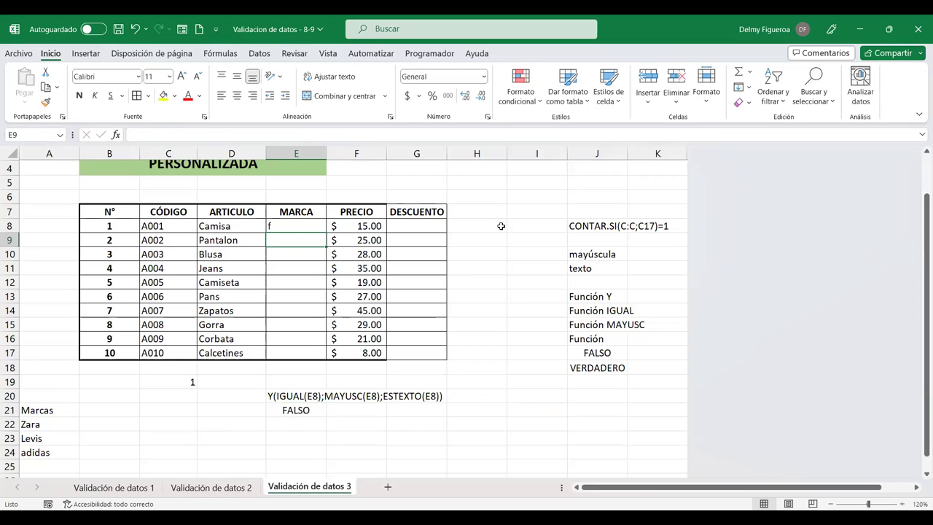
pyautogui.press('Up')
pyautogui.write('6')
pyautogui.press('Return')
pyautogui.press('Up')
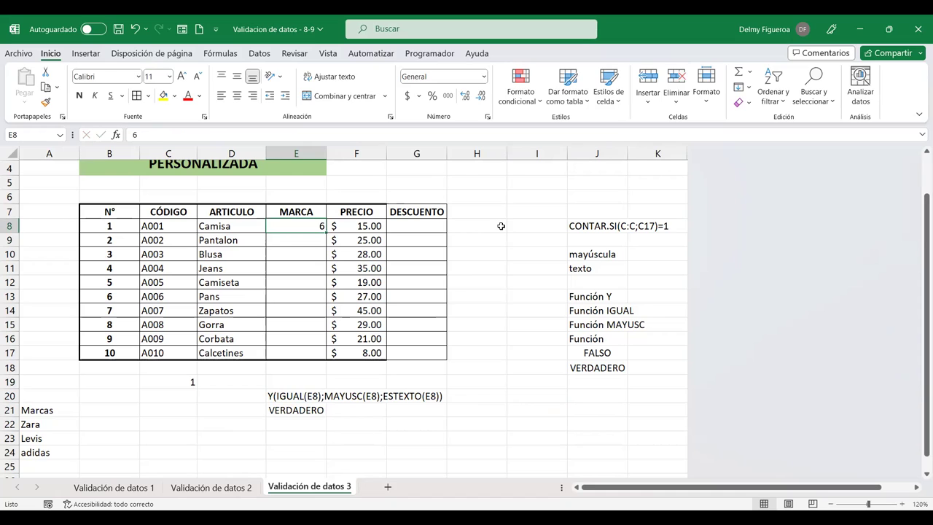
pyautogui.write('f')
pyautogui.press('Return')
pyautogui.press('Up')
pyautogui.press('Delete')
pyautogui.click(290, 404)
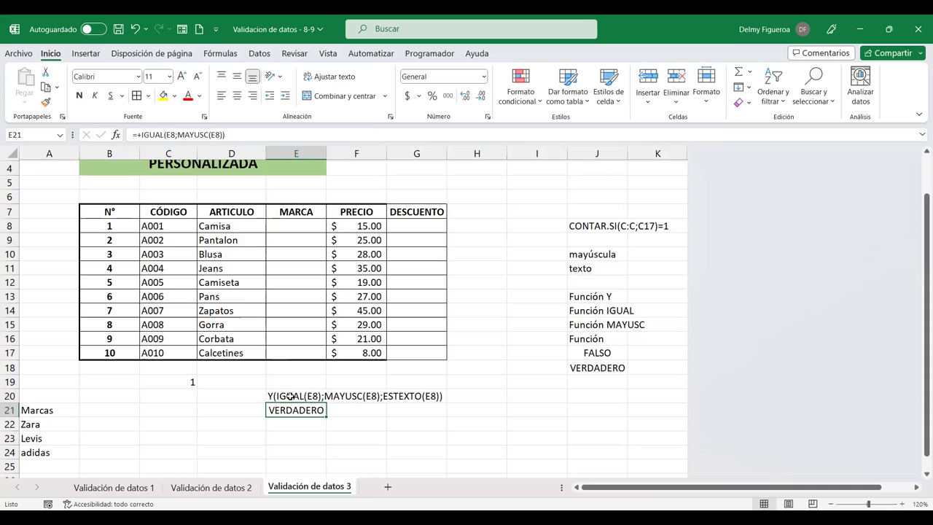
# In E20, delete the stray parenthesis and add a leading plus sign.
pyautogui.click(290, 396)
pyautogui.doubleClick(292, 395)
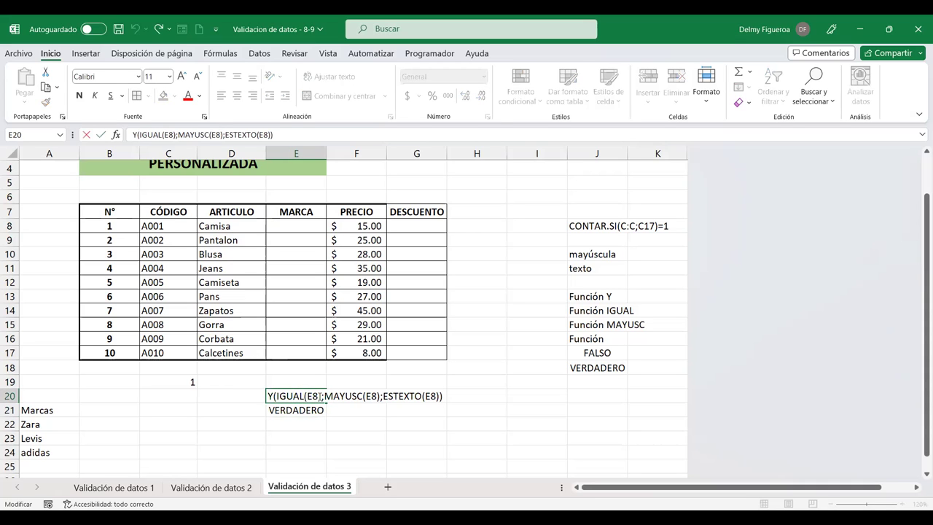
pyautogui.press('BackSpace')
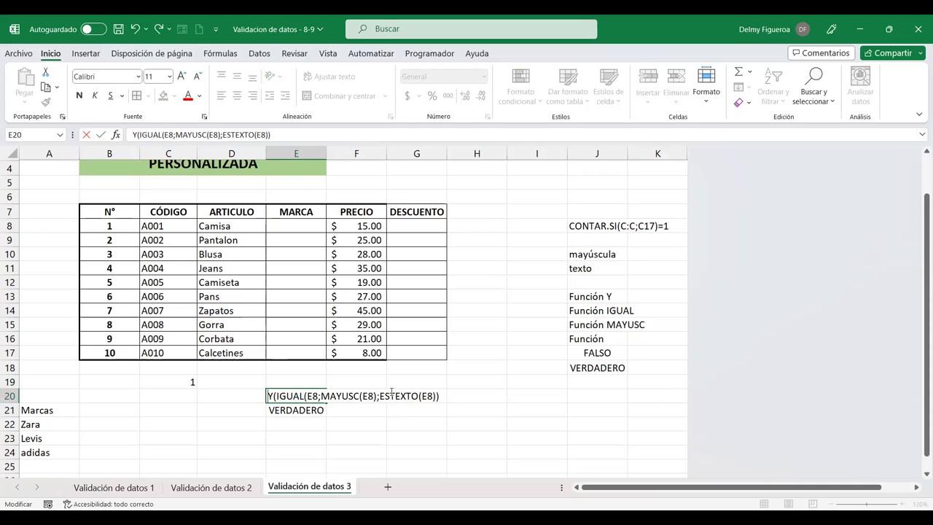
pyautogui.press('Home')
pyautogui.write('+')
# Insert the missing ')' after MAYUSC(E8) and commit, so E20 returns FALSO.
pyautogui.click(316, 395)
pyautogui.click(353, 395)
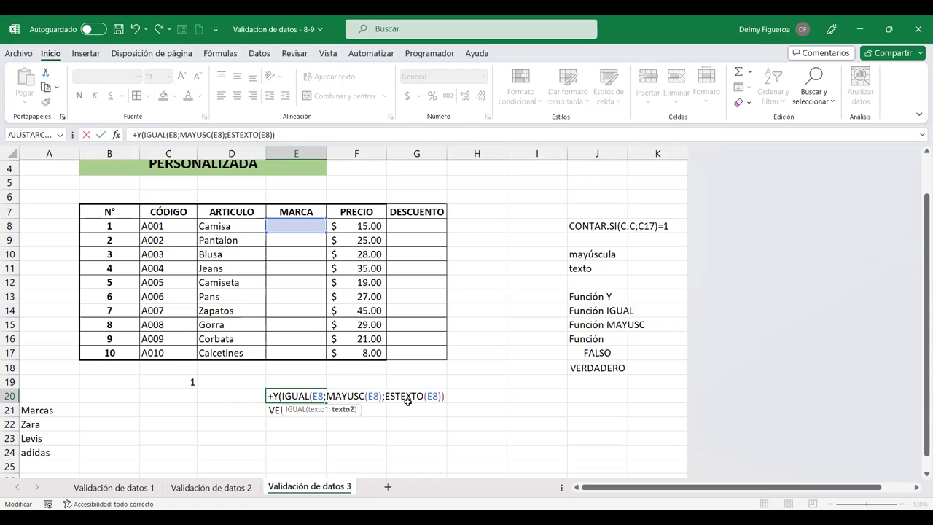
pyautogui.click(379, 395)
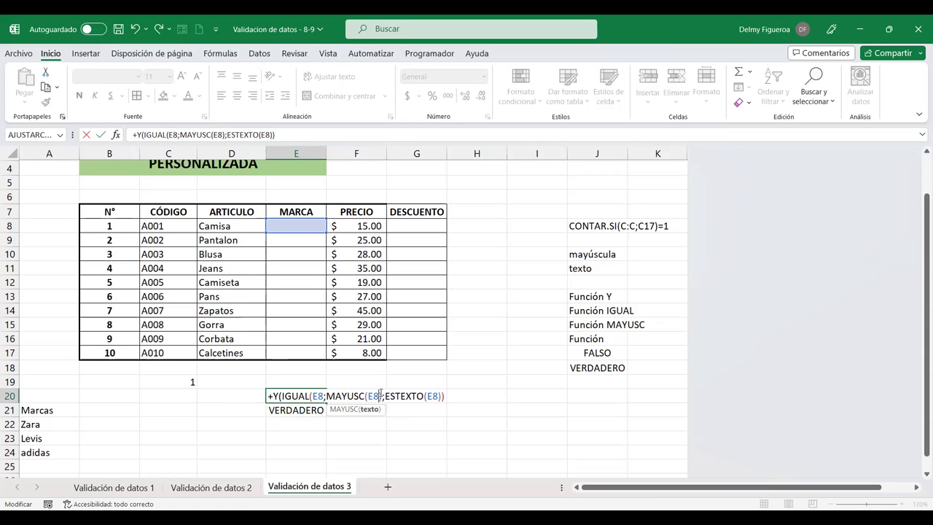
pyautogui.click(390, 396)
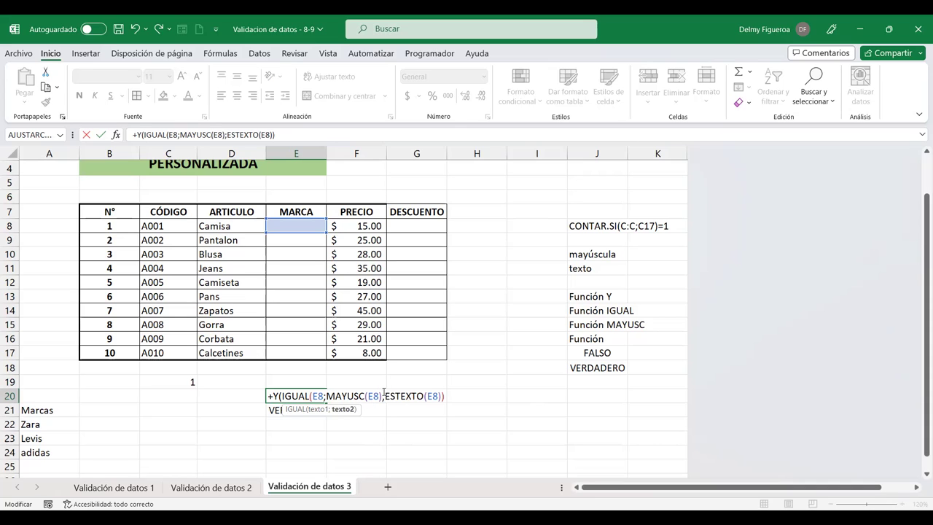
pyautogui.write(')')
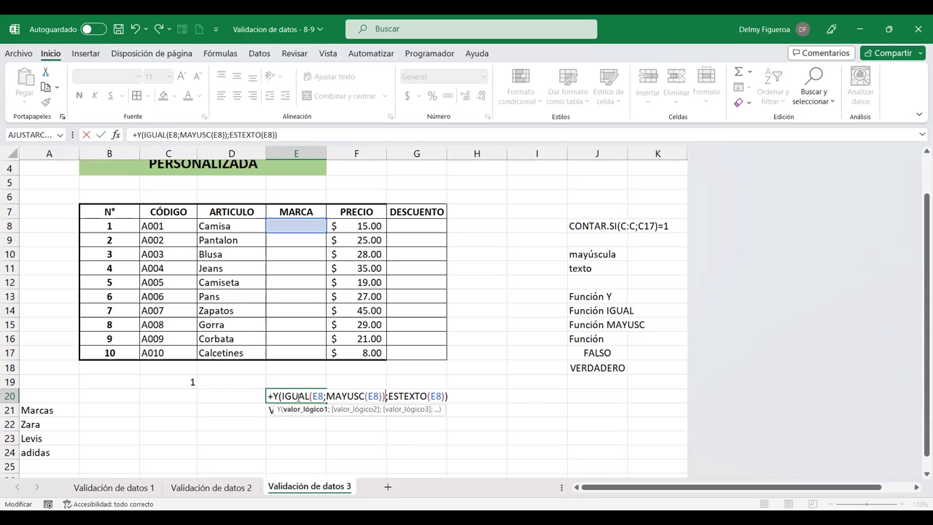
pyautogui.click(335, 396)
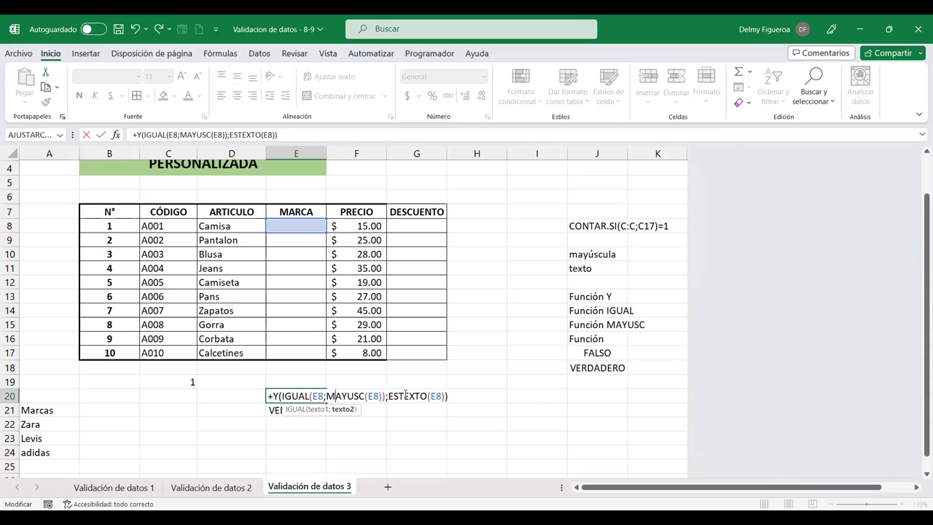
pyautogui.click(404, 395)
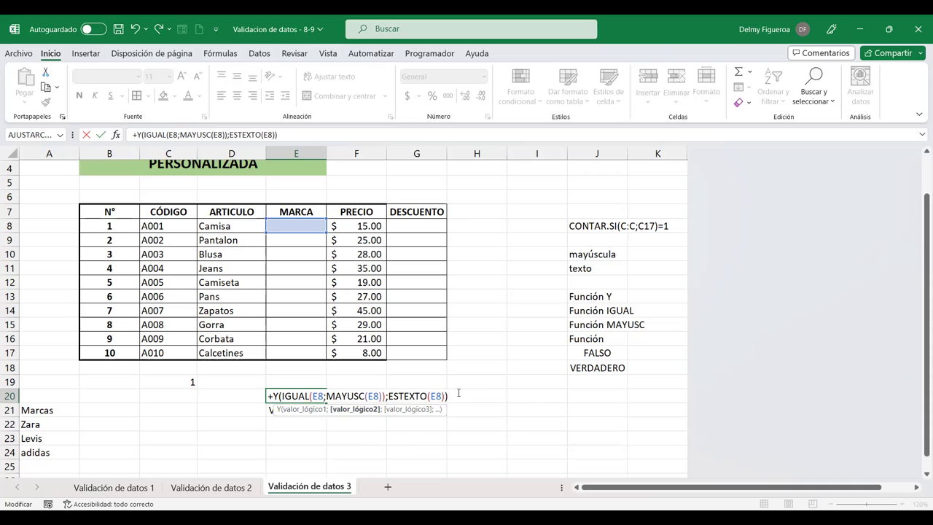
pyautogui.press('Return')
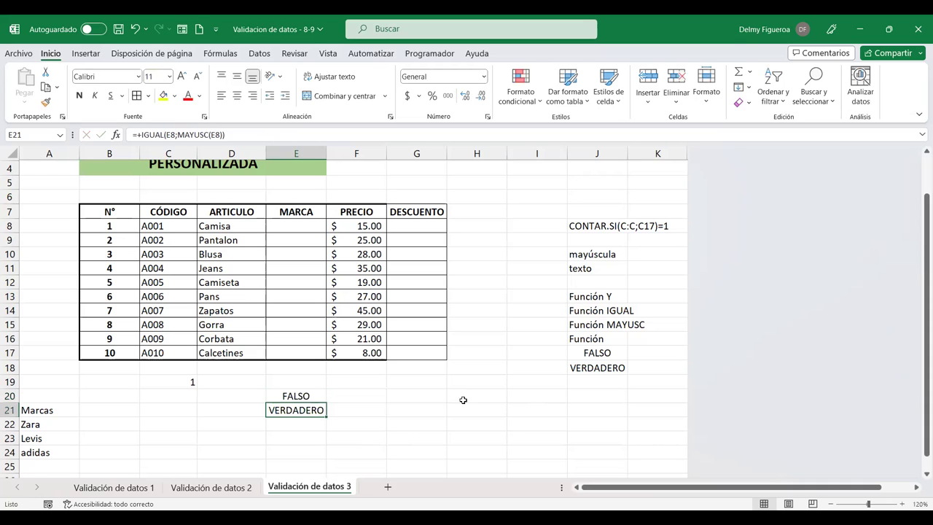
# Test E8 with lowercase f and uppercase F to check the E20 and E21 results.
pyautogui.click(311, 228)
pyautogui.write('f')
pyautogui.press('Return')
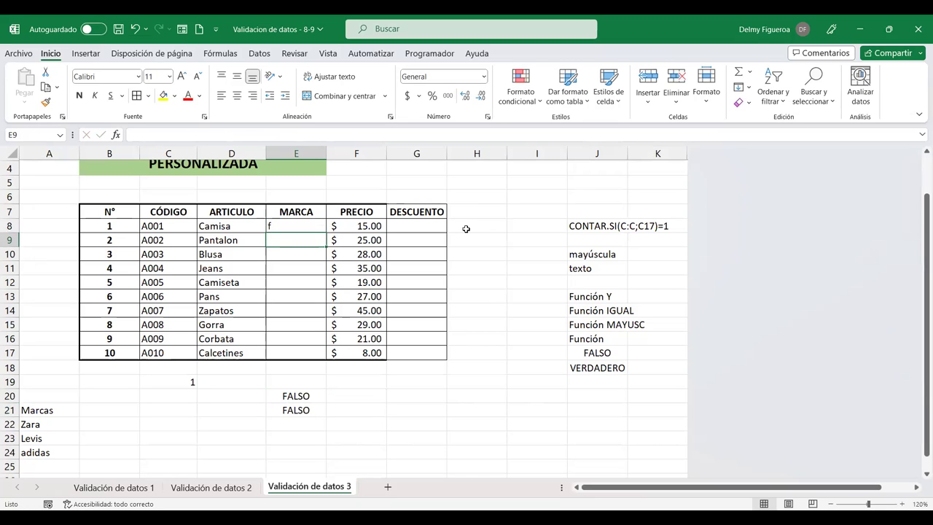
pyautogui.press('Up')
pyautogui.write('F')
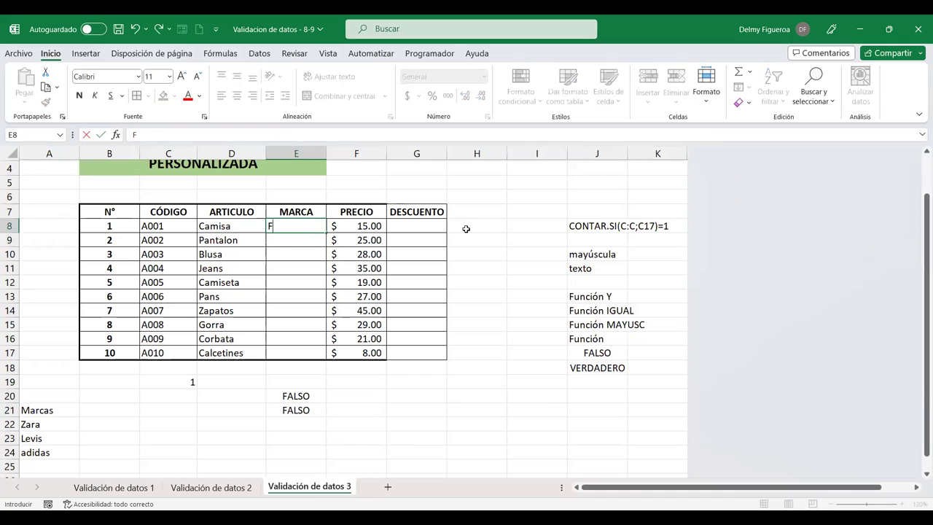
pyautogui.press('Return')
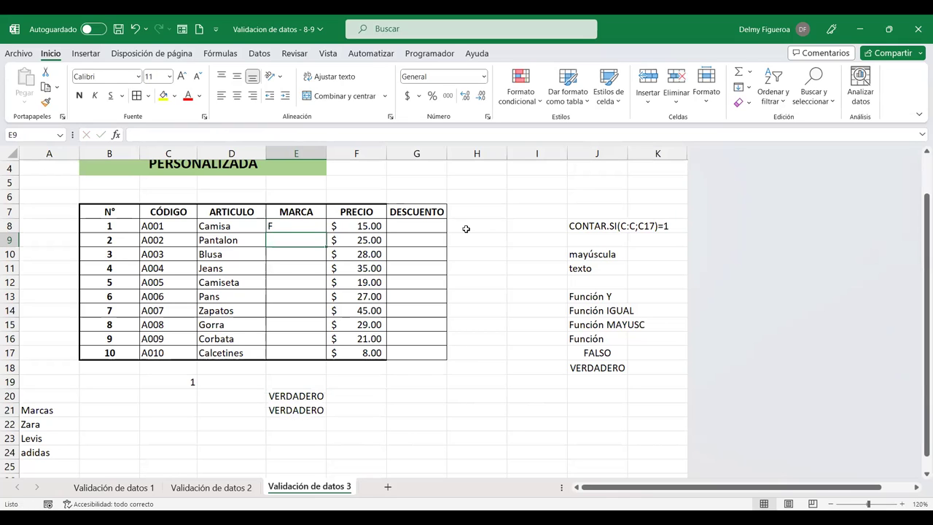
pyautogui.press('Up')
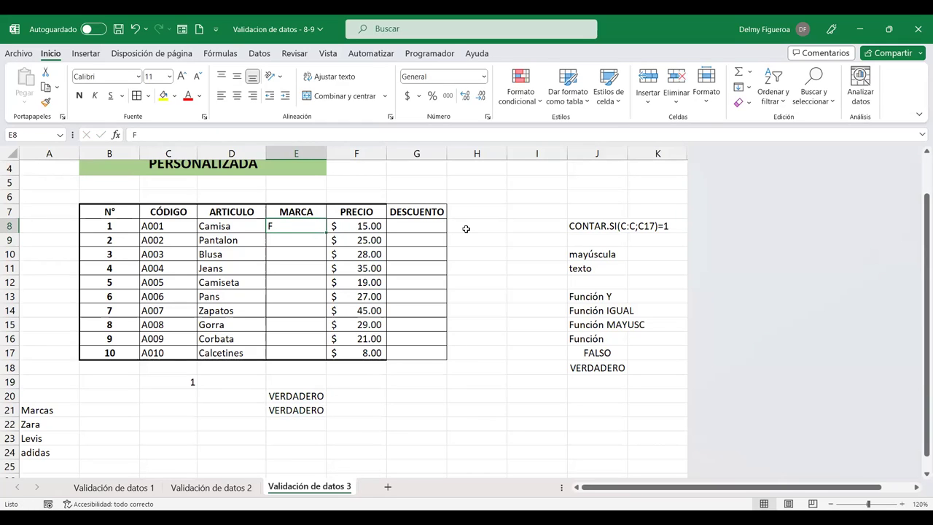
pyautogui.press('Down')
pyautogui.press('Down')
pyautogui.press('Down')
pyautogui.press('Down')
pyautogui.press('Down')
pyautogui.press('Down')
pyautogui.press('Down')
pyautogui.press('Down')
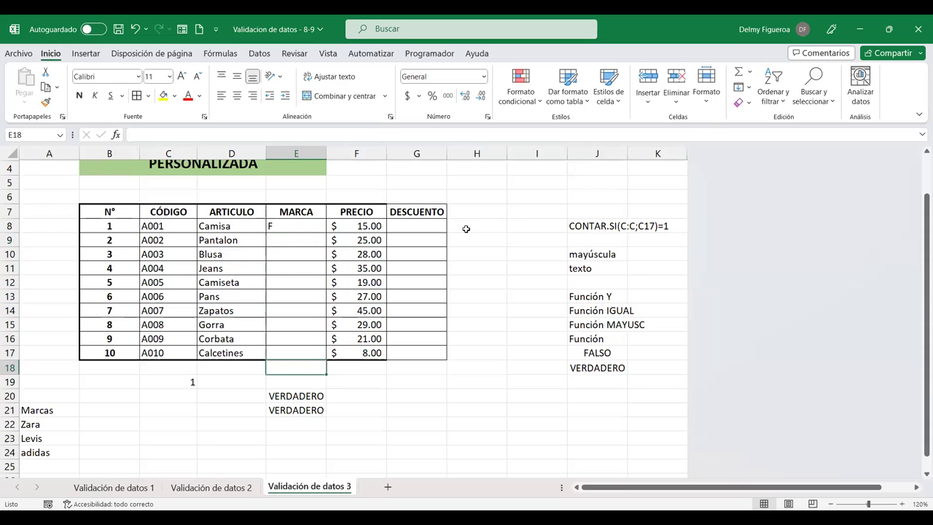
pyautogui.press('Down')
pyautogui.press('Down')
pyautogui.press('Down')
pyautogui.press('Up')
pyautogui.press('Up')
pyautogui.press('Up')
pyautogui.press('Up')
pyautogui.press('Up')
pyautogui.press('Up')
pyautogui.press('Up')
pyautogui.press('Up')
pyautogui.press('Up')
pyautogui.press('Up')
pyautogui.press('Up')
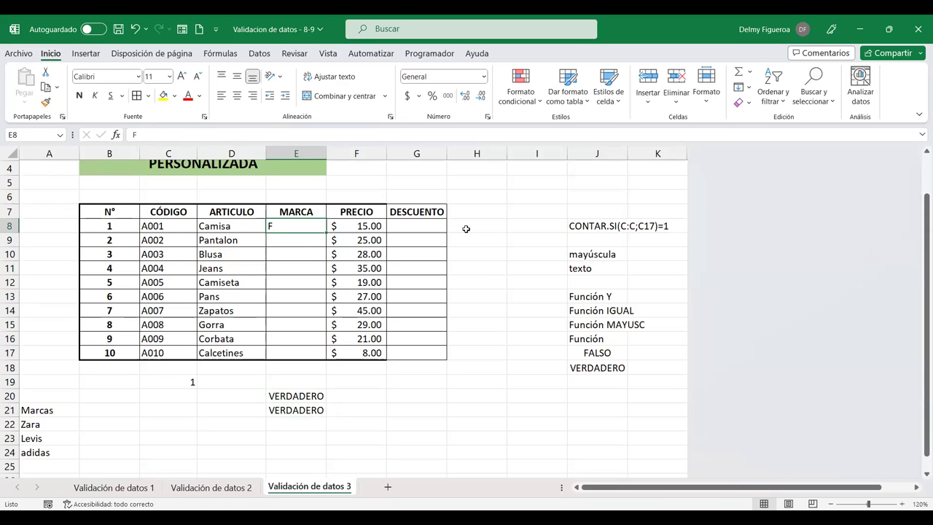
# Retest E8 with f and V, clear it, and reopen E20's formula for editing.
pyautogui.write('f')
pyautogui.press('Return')
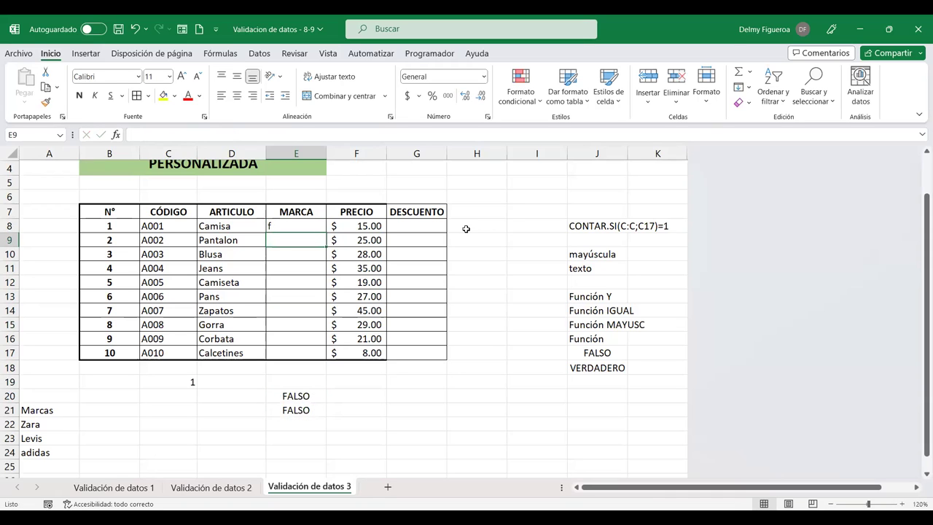
pyautogui.press('Up')
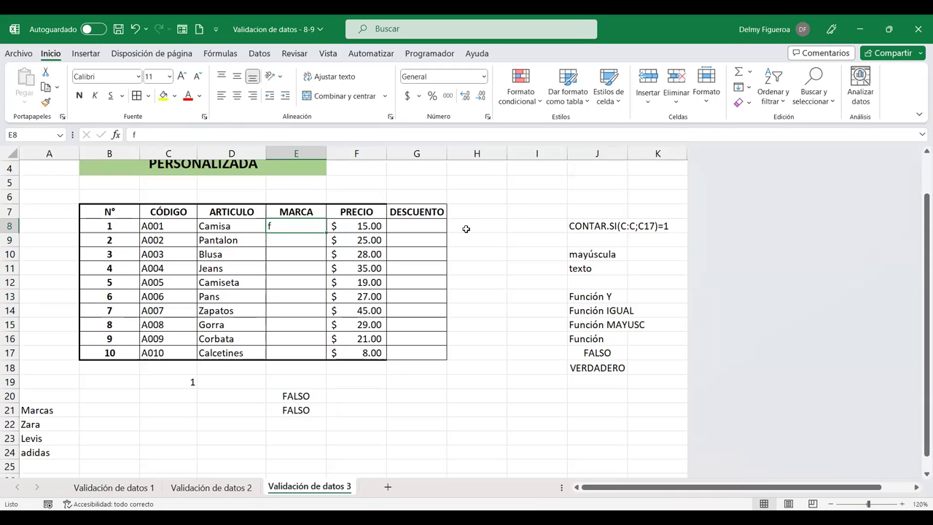
pyautogui.write('V')
pyautogui.press('Return')
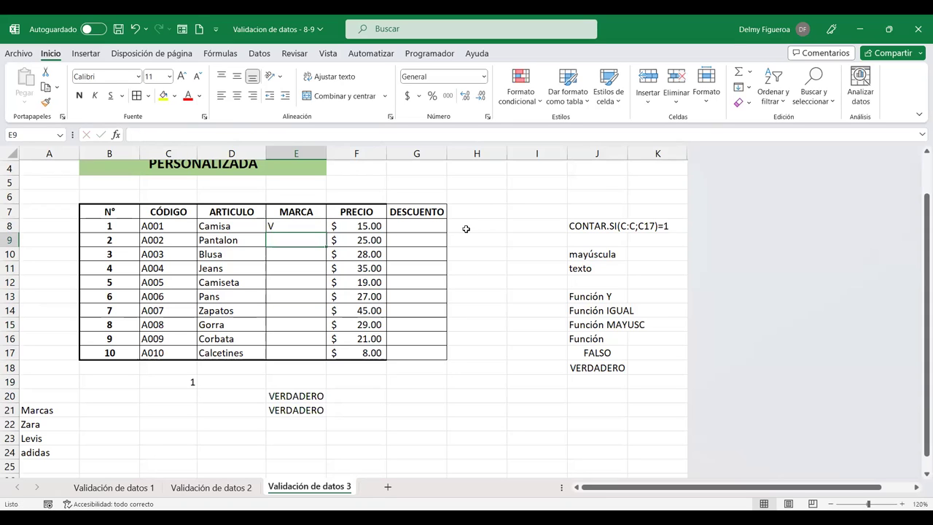
pyautogui.press('Up')
pyautogui.press('Delete')
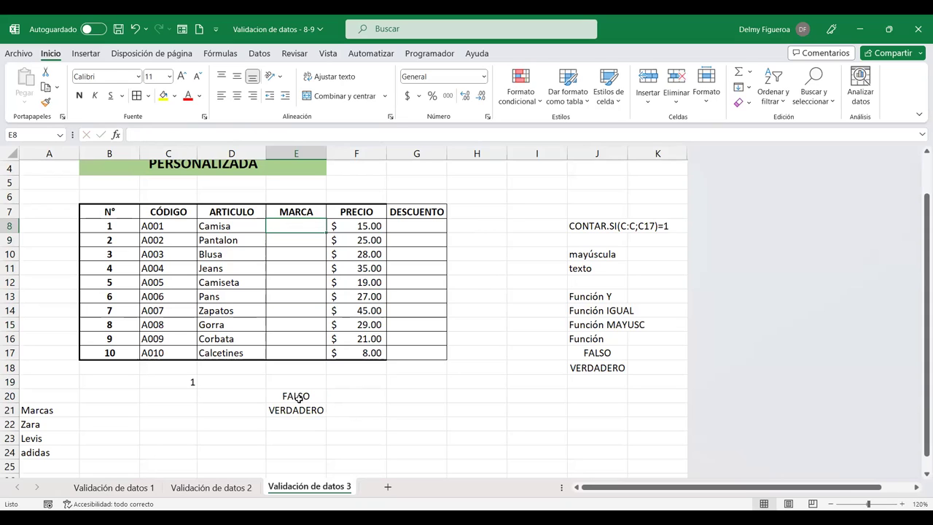
pyautogui.doubleClick(299, 396)
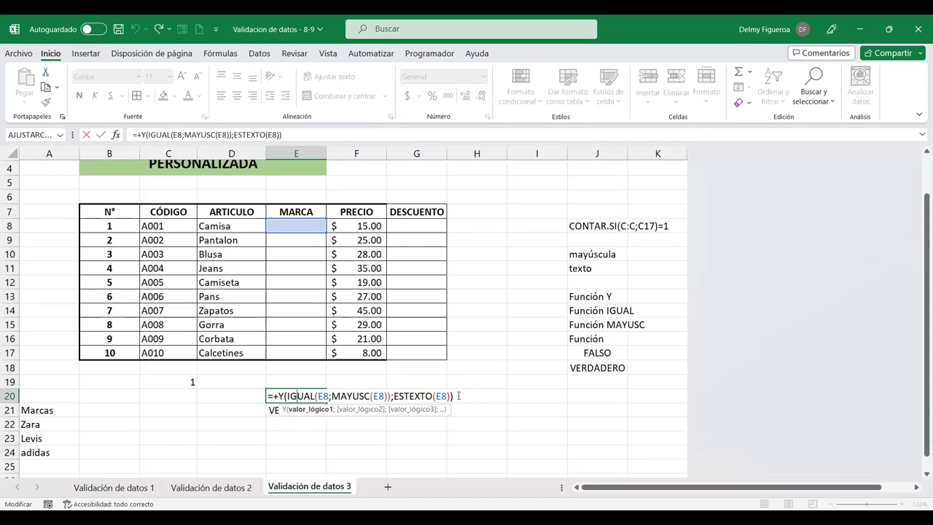
# Copy the Y(IGUAL(E8;MAYUSC(E8));ESTEXTO(E8)) formula text from E20 and select E8:E17.
pyautogui.moveTo(458, 396); pyautogui.dragTo(270, 393)
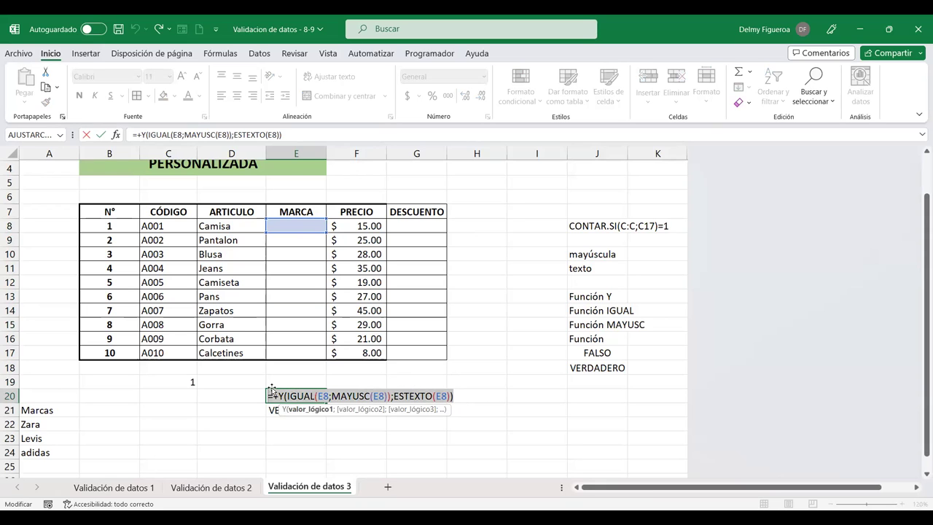
pyautogui.hotkey('ctrl', 'c')
pyautogui.press('Return')
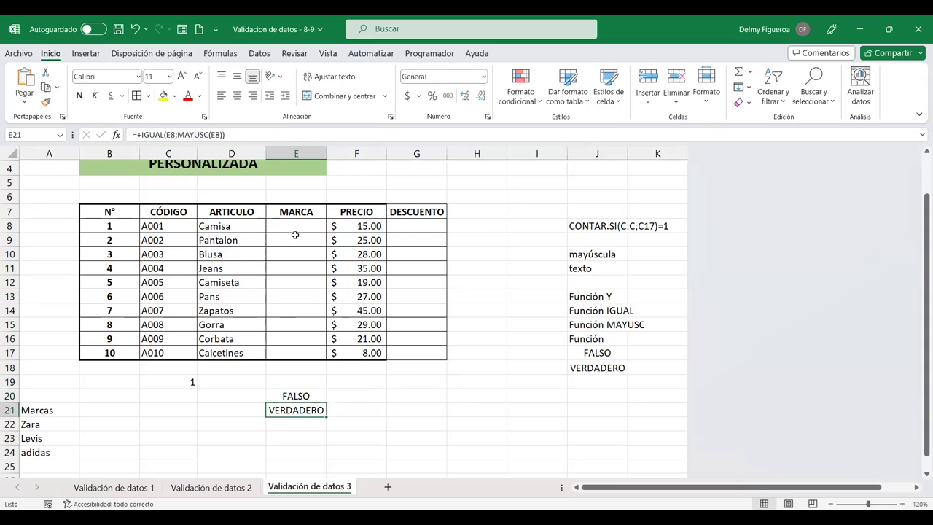
pyautogui.moveTo(297, 225); pyautogui.dragTo(296, 352)
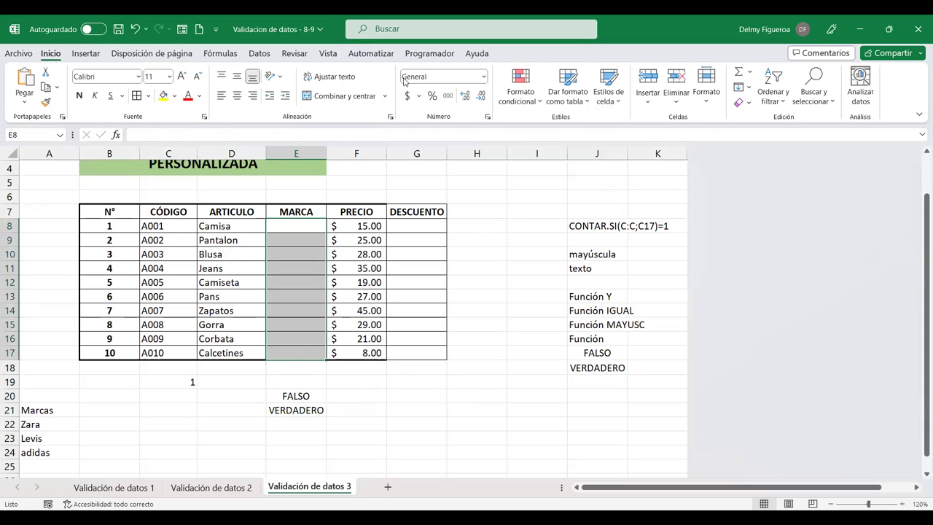
# Try a Personalizada data validation rule with the pasted formula, then cancel it.
pyautogui.click(258, 53)
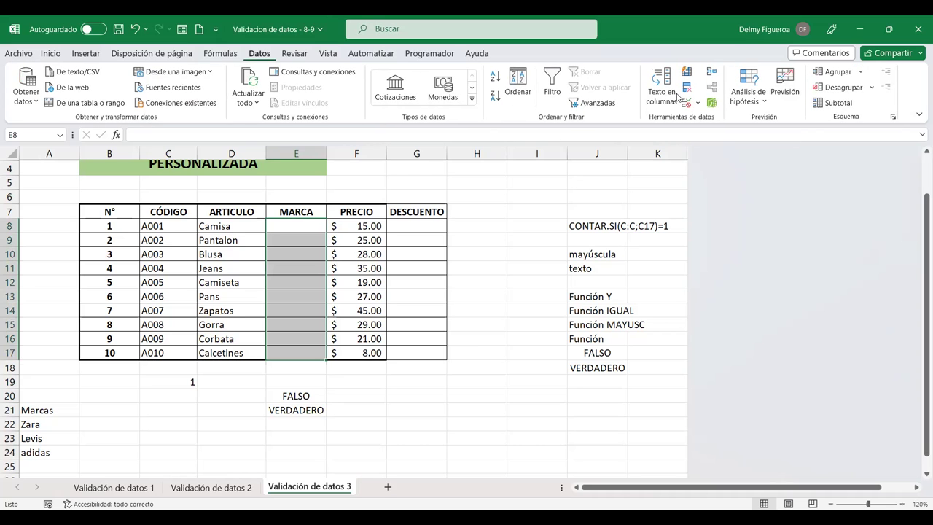
pyautogui.click(261, 141)
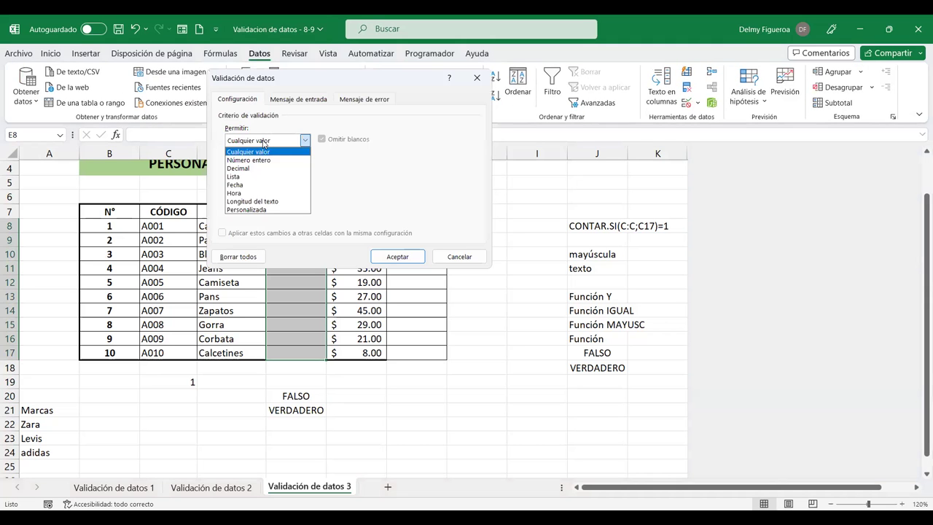
pyautogui.click(262, 210)
pyautogui.click(258, 191)
pyautogui.hotkey('ctrl', 'v')
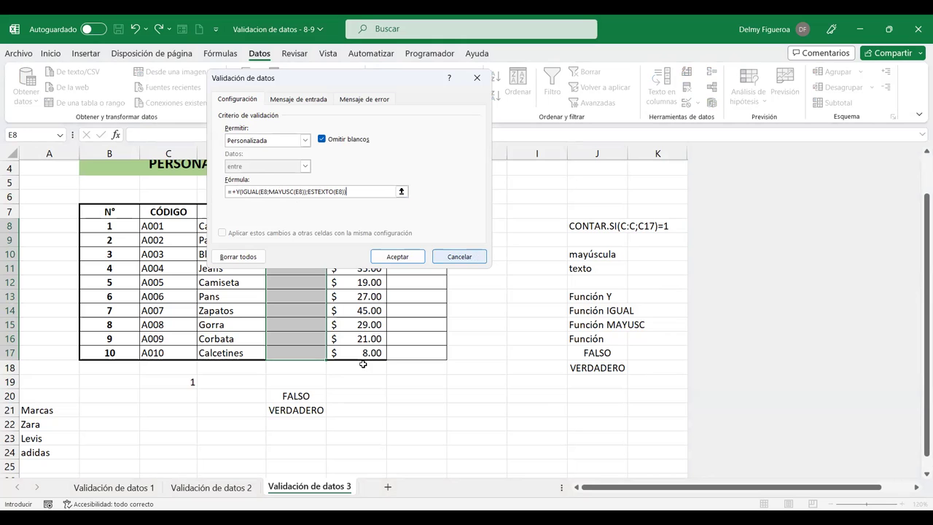
pyautogui.press('Escape')
pyautogui.click(312, 395)
# Recopy E20's formula without the plus sign and reselect E8:E17.
pyautogui.doubleClick(312, 395)
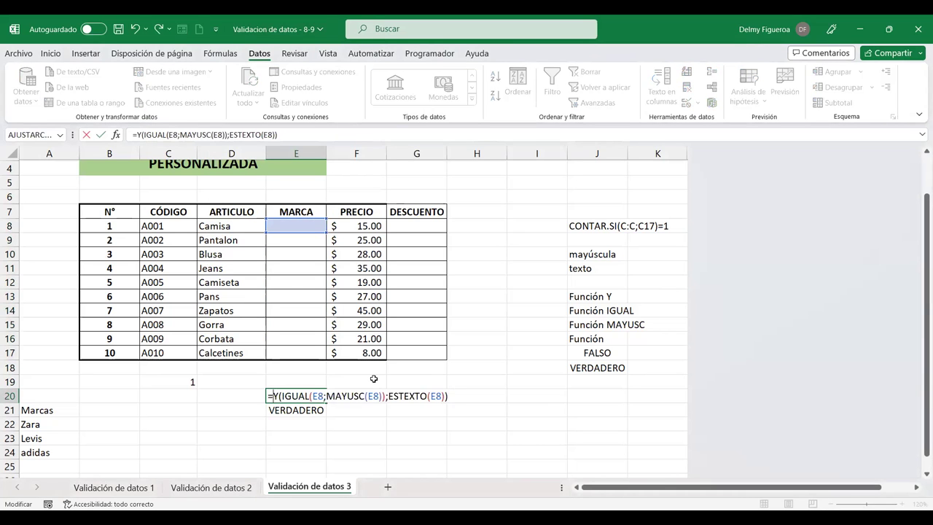
pyautogui.press('Return')
pyautogui.press('Up')
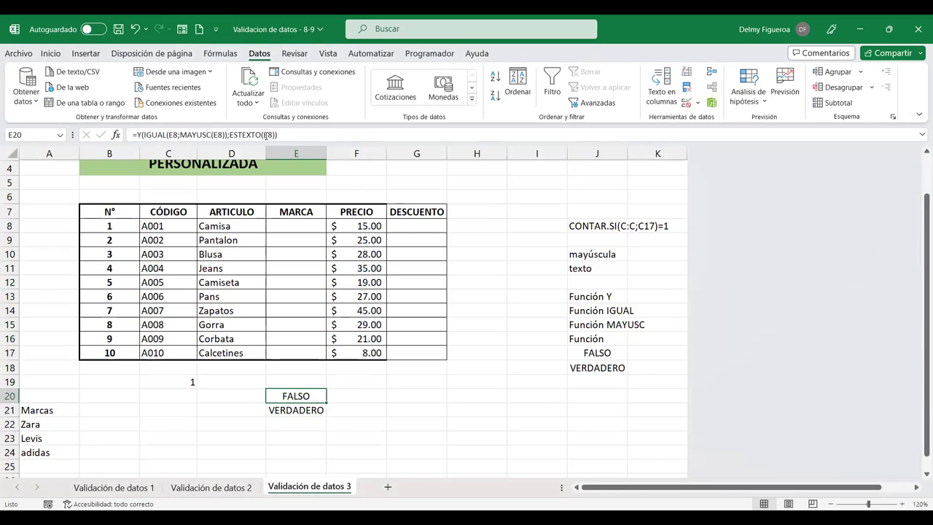
pyautogui.moveTo(289, 136); pyautogui.dragTo(84, 120)
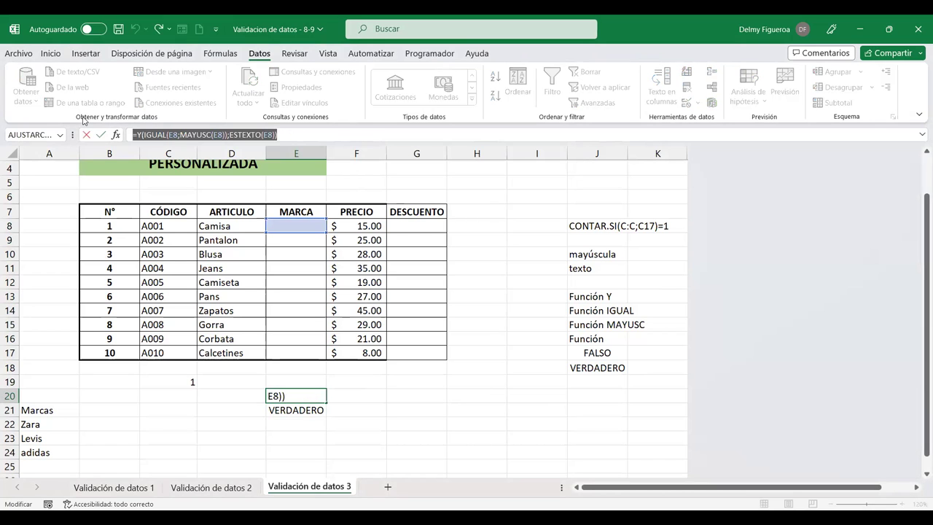
pyautogui.press('Return')
pyautogui.moveTo(302, 226); pyautogui.dragTo(298, 352)
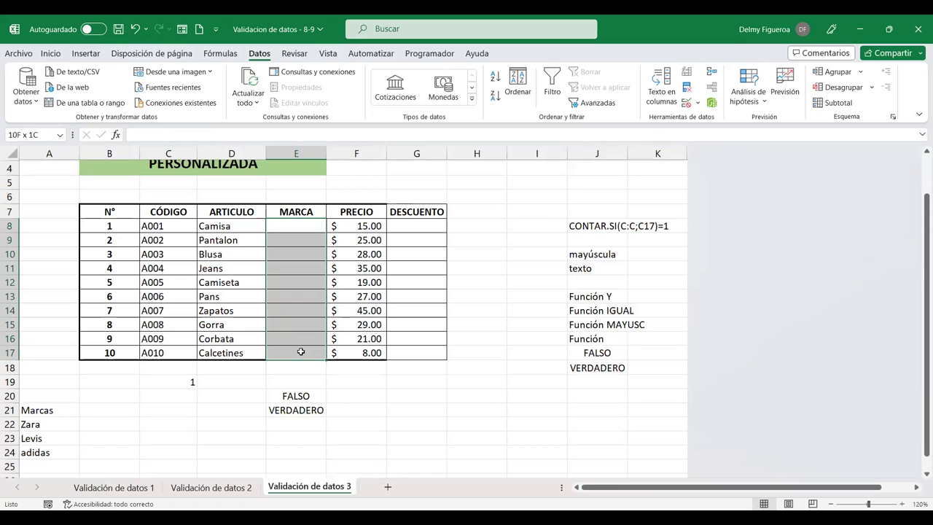
# Apply the Personalizada validation rule =Y(IGUAL(E8;MAYUSC(E8));ESTEXTO(E8)) to E8:E17.
pyautogui.click(687, 106)
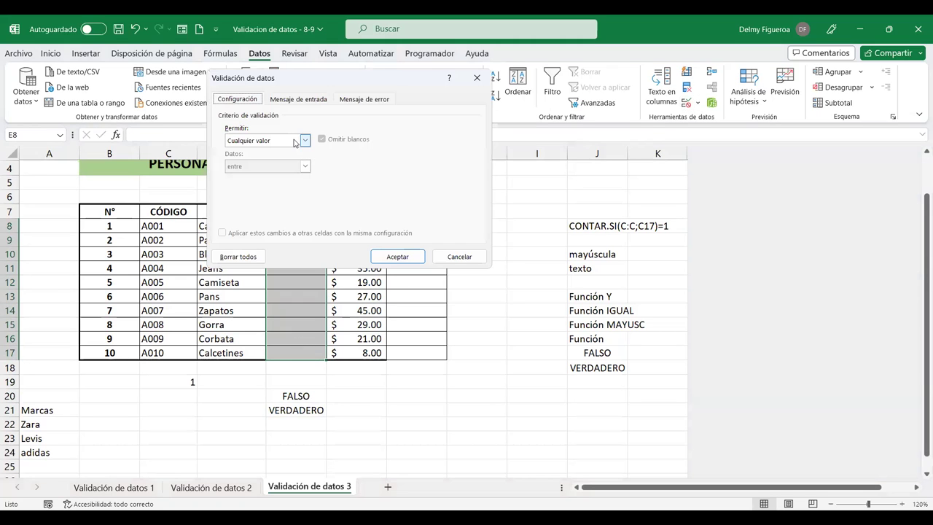
pyautogui.click(294, 142)
pyautogui.click(261, 211)
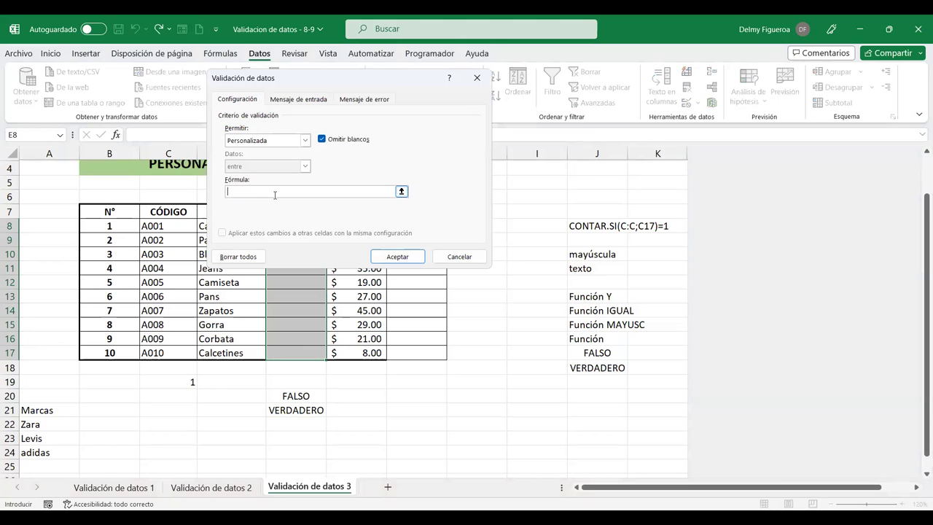
pyautogui.hotkey('ctrl', 'v')
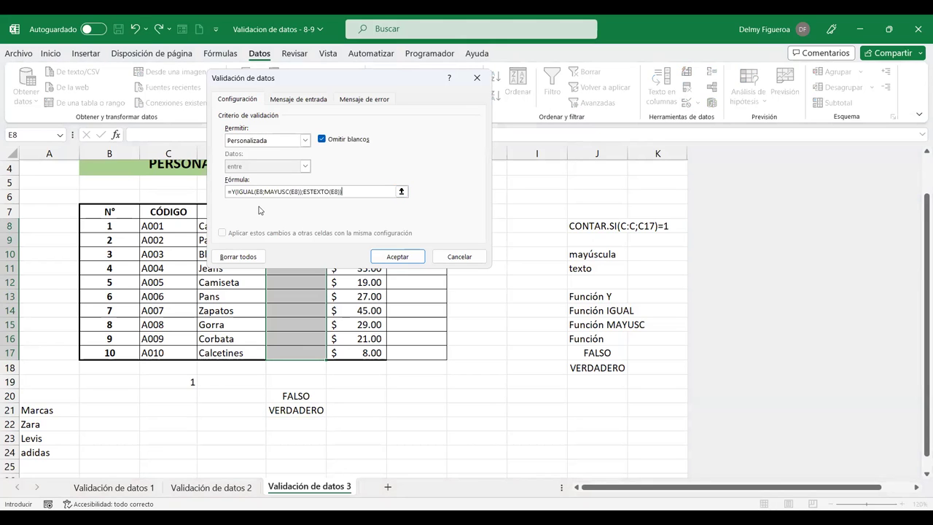
pyautogui.click(395, 254)
pyautogui.click(395, 256)
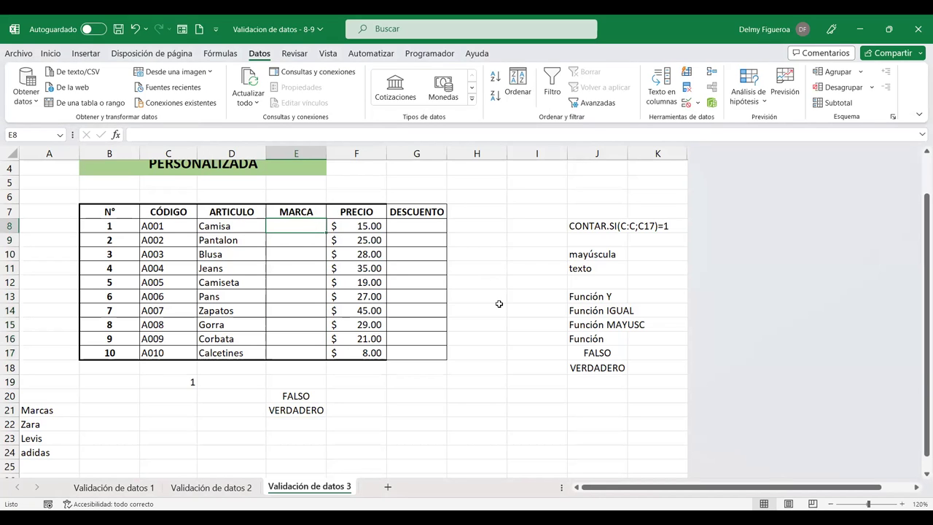
# Test E8's uppercase rule: lowercase Zara is rejected and cancelled, then ZARA is accepted.
pyautogui.write('ZARA')
pyautogui.press('BackSpace')
pyautogui.press('BackSpace')
pyautogui.press('BackSpace')
pyautogui.write('ara')
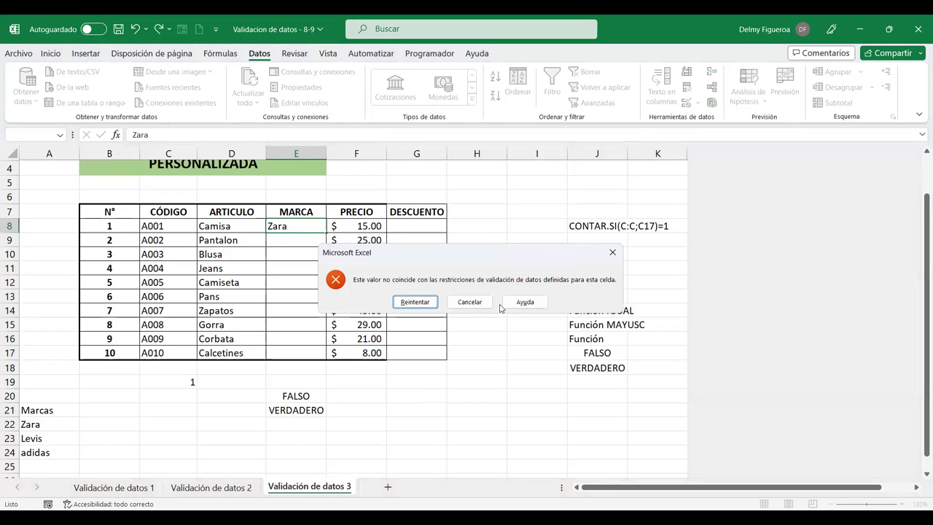
pyautogui.press('Escape')
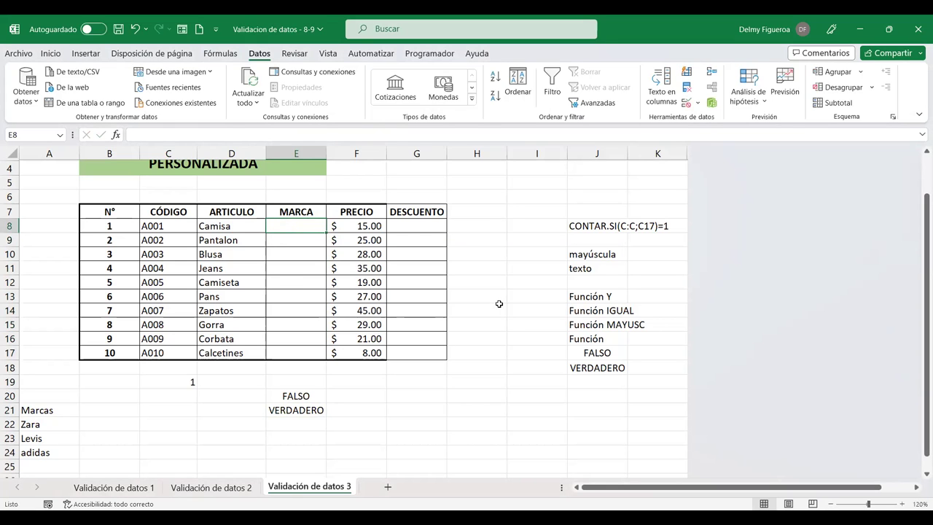
pyautogui.write('ZARA')
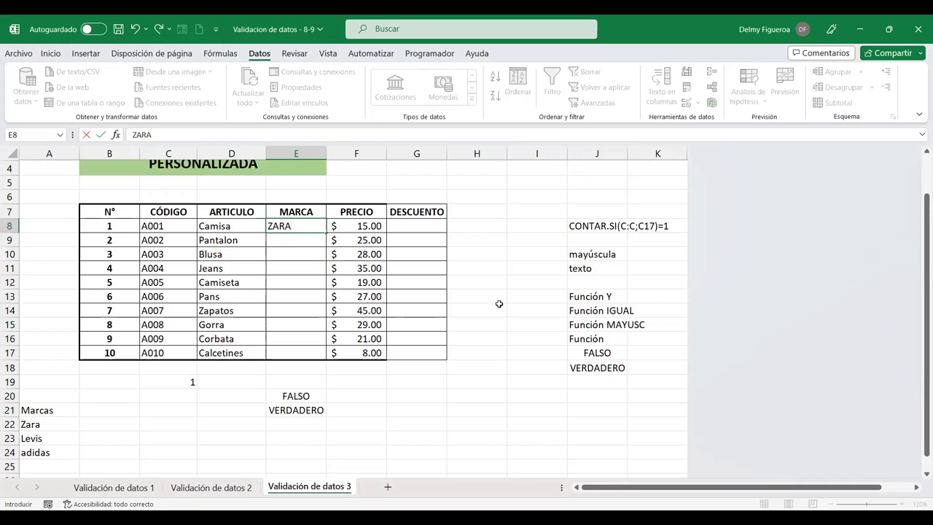
pyautogui.press('Return')
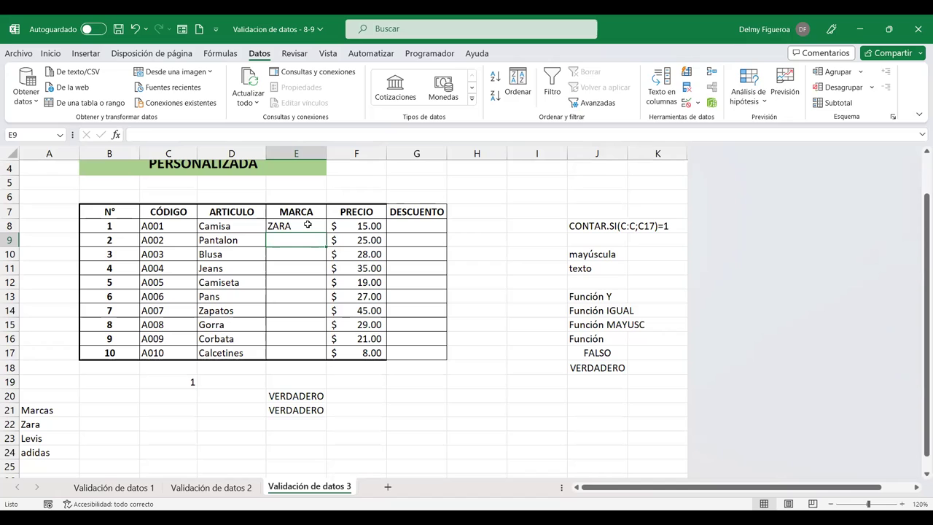
# Select the MARCA cells E8:E17 and view their data validation settings without changes.
pyautogui.moveTo(308, 225); pyautogui.dragTo(309, 352)
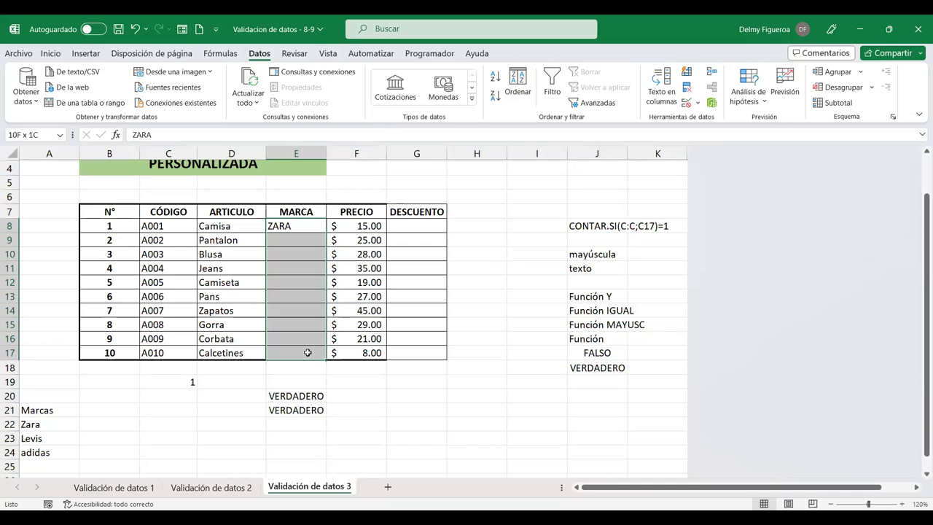
pyautogui.click(689, 107)
pyautogui.click(319, 100)
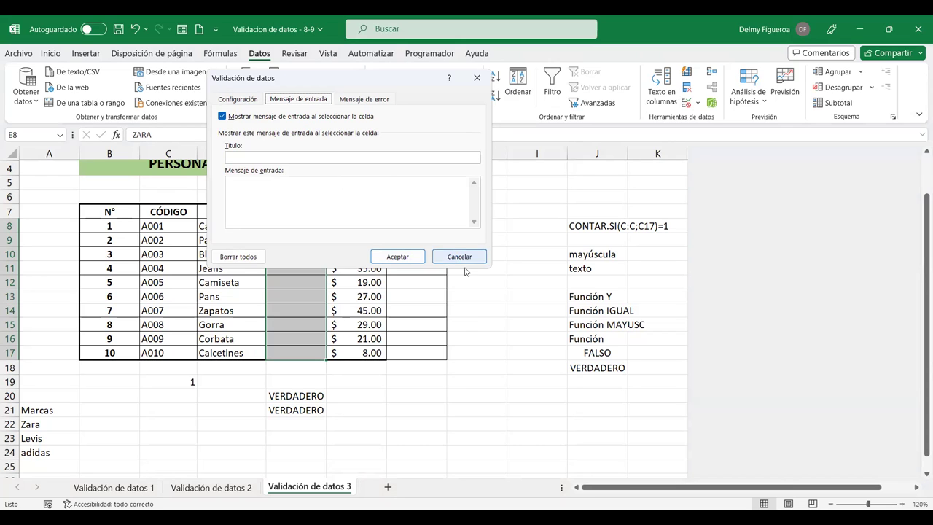
pyautogui.click(459, 257)
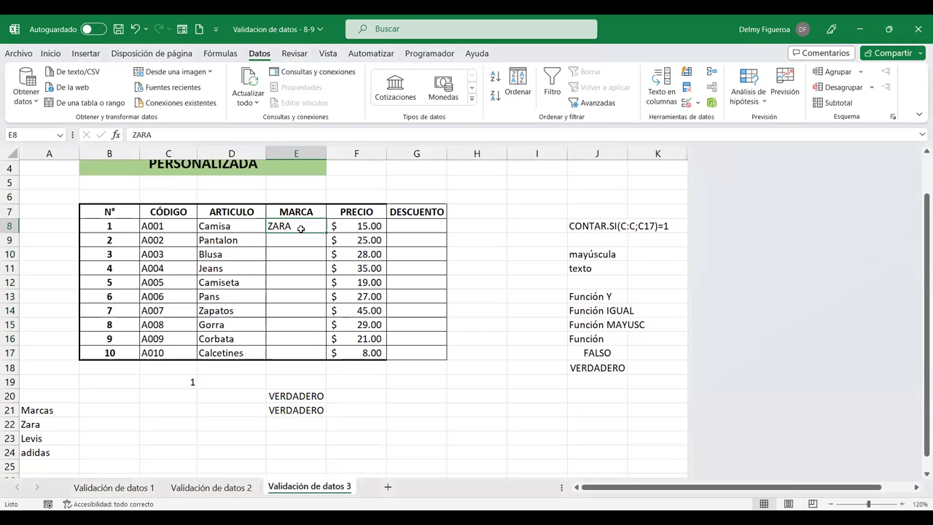
pyautogui.click(300, 241)
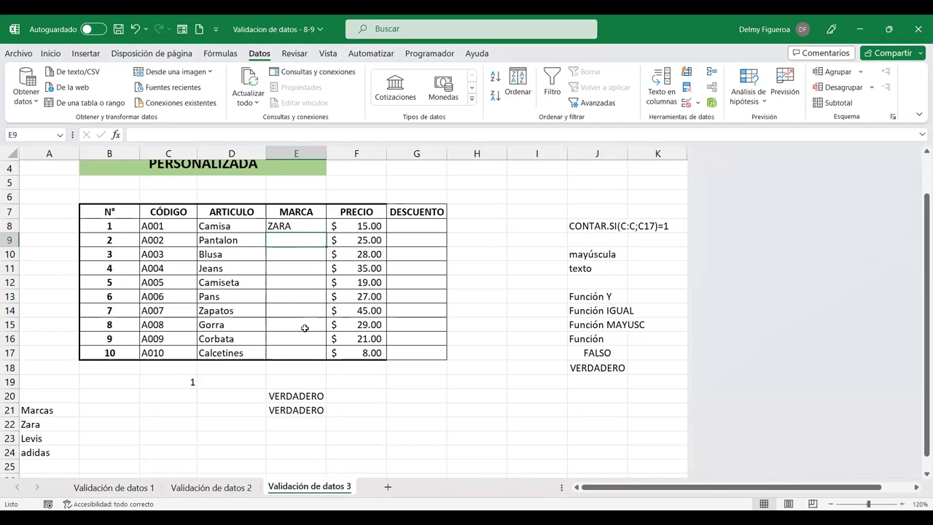
# Add input message 'Mayúsculas': 'En estas celdas solo se permite el ingreso de texto en MAYÚSCULA.'.
pyautogui.moveTo(309, 226); pyautogui.dragTo(306, 355)
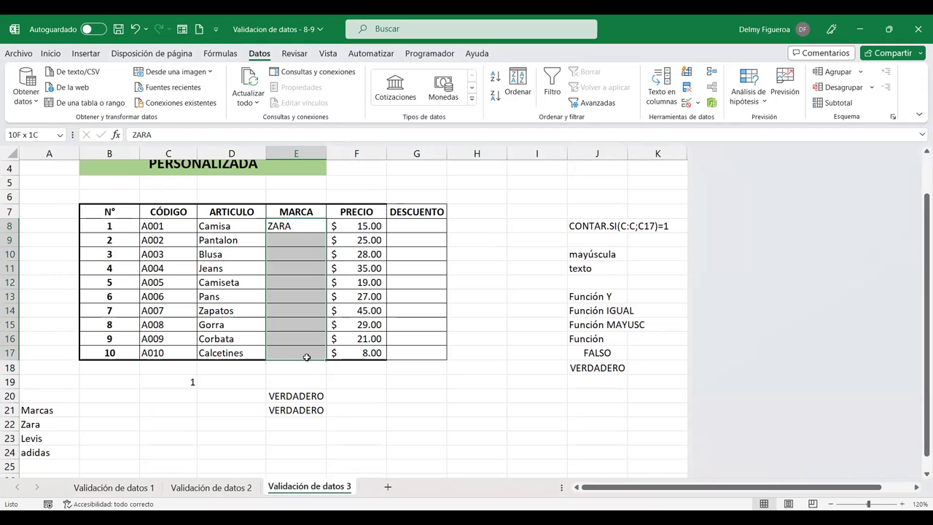
pyautogui.click(686, 105)
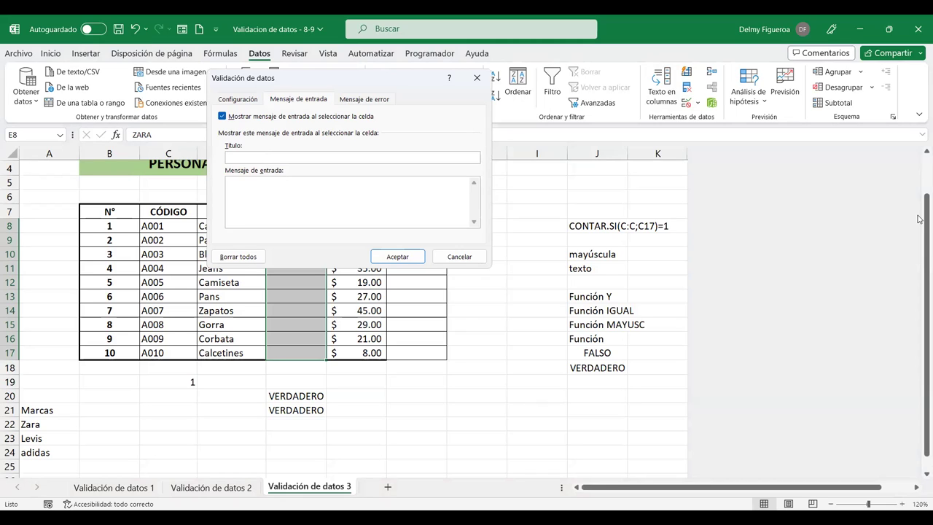
pyautogui.write('E')
pyautogui.press('BackSpace')
pyautogui.write('Mayúsculas')
pyautogui.click(362, 202)
pyautogui.write('En est')
pyautogui.write('as celdas solo se permite el ingreso de texto en ma')
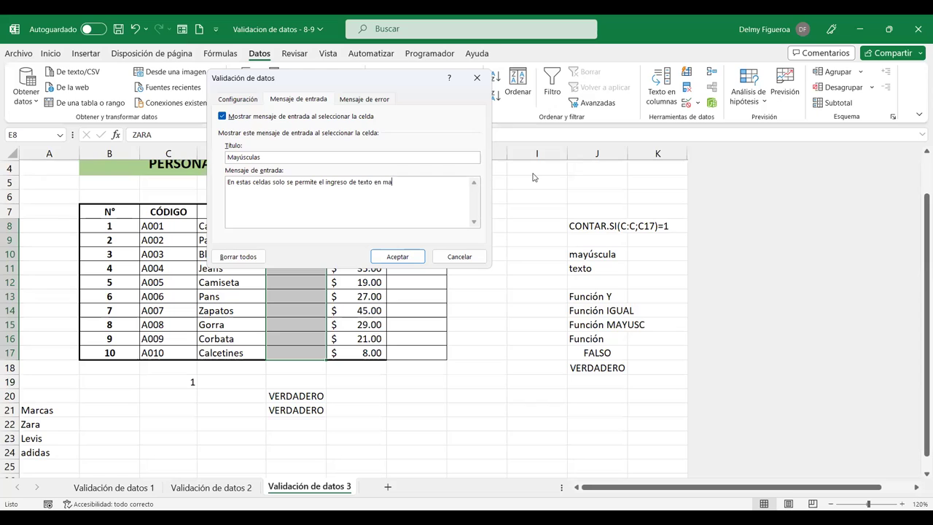
pyautogui.press('BackSpace')
pyautogui.press('BackSpace')
pyautogui.write('MAY')
pyautogui.write('CULA.')
pyautogui.click(412, 258)
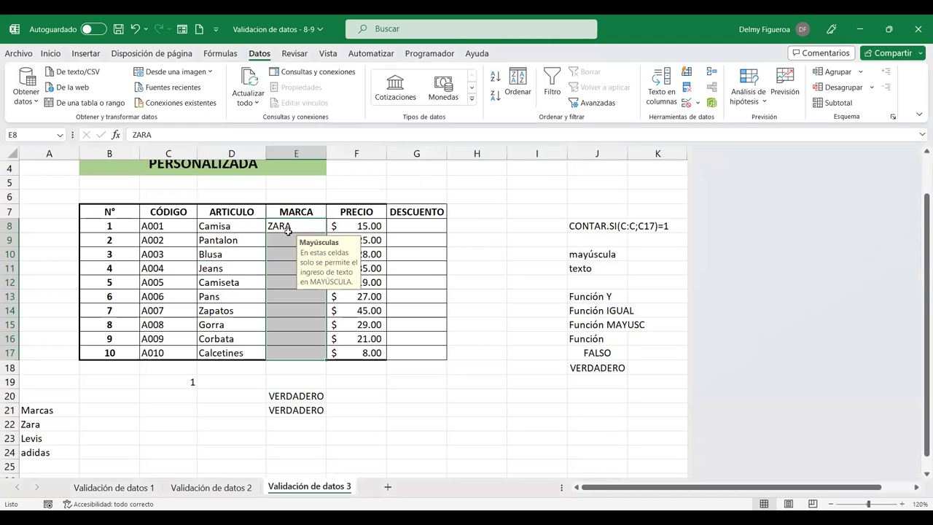
# Enter Levis in E9, retry after rejection with LEVIS, then reselect E8:E17.
pyautogui.click(288, 239)
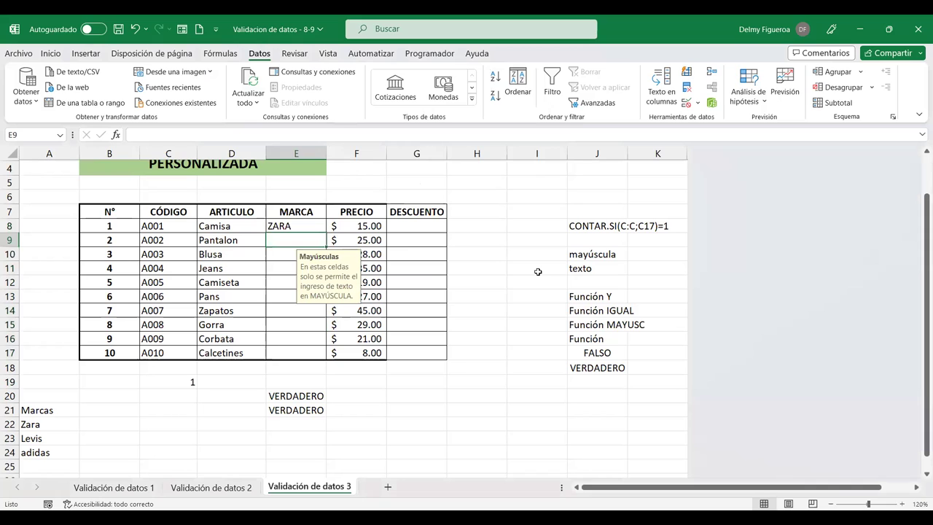
pyautogui.write('Levis')
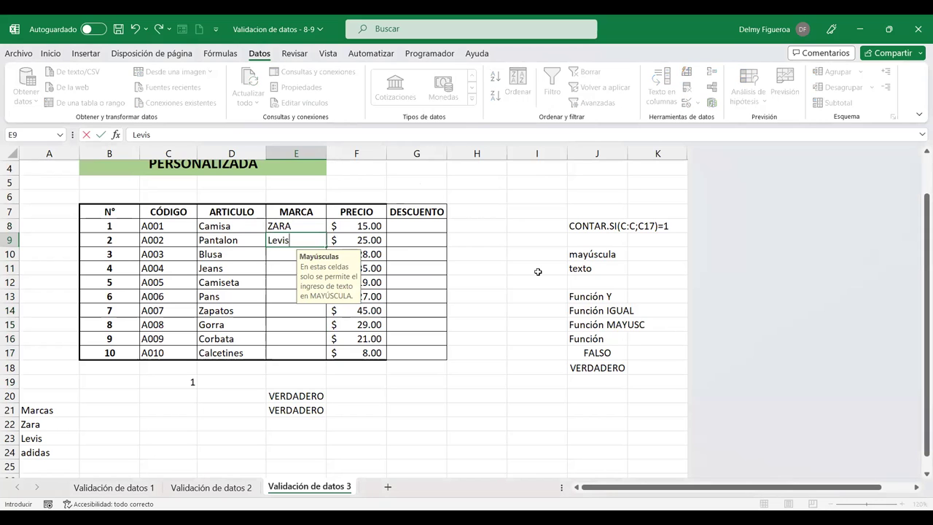
pyautogui.press('Return')
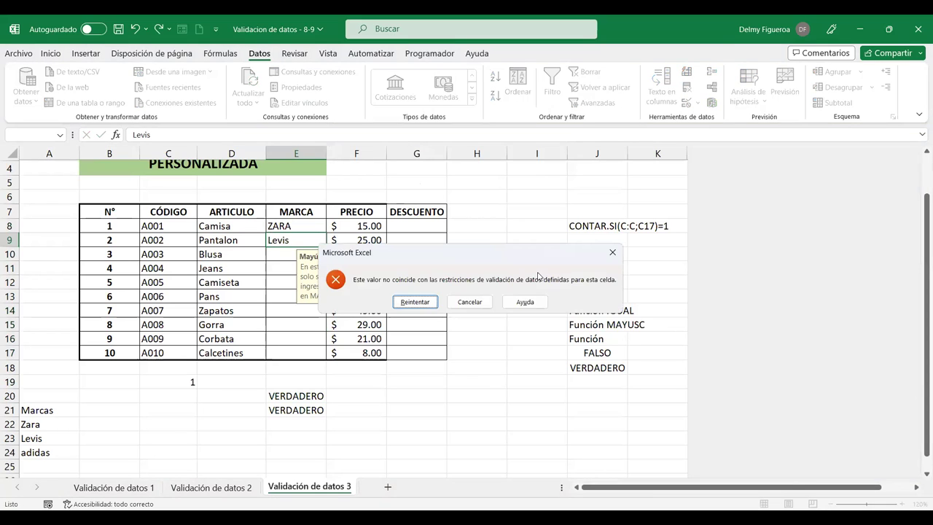
pyautogui.press('Return')
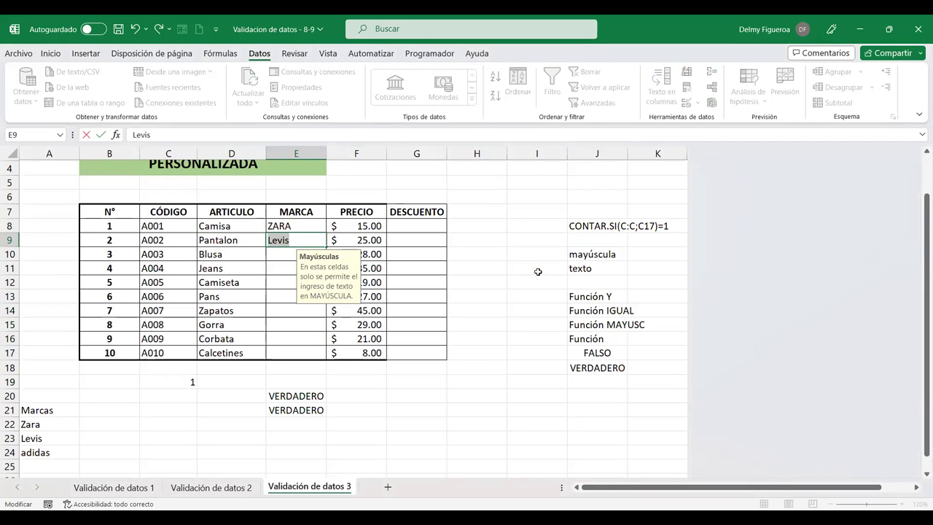
pyautogui.write('LEVIS')
pyautogui.press('Return')
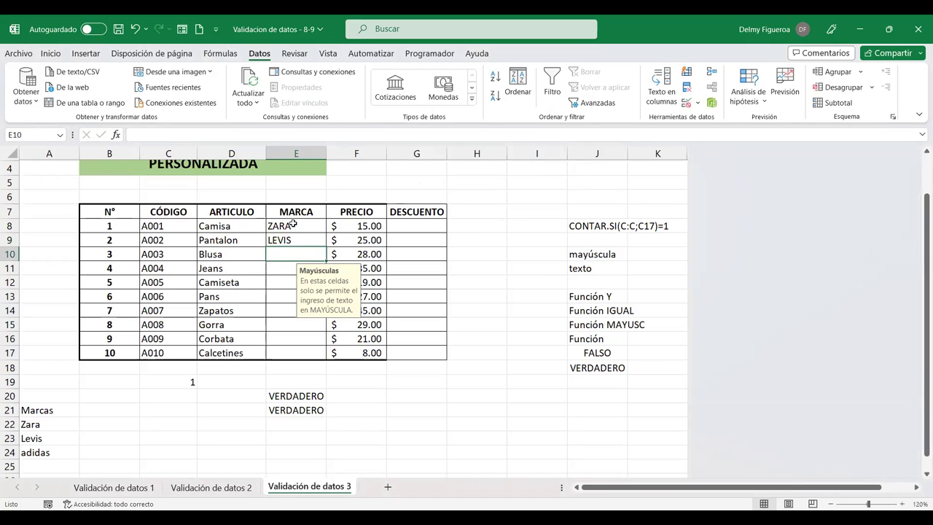
pyautogui.moveTo(293, 225); pyautogui.dragTo(305, 350)
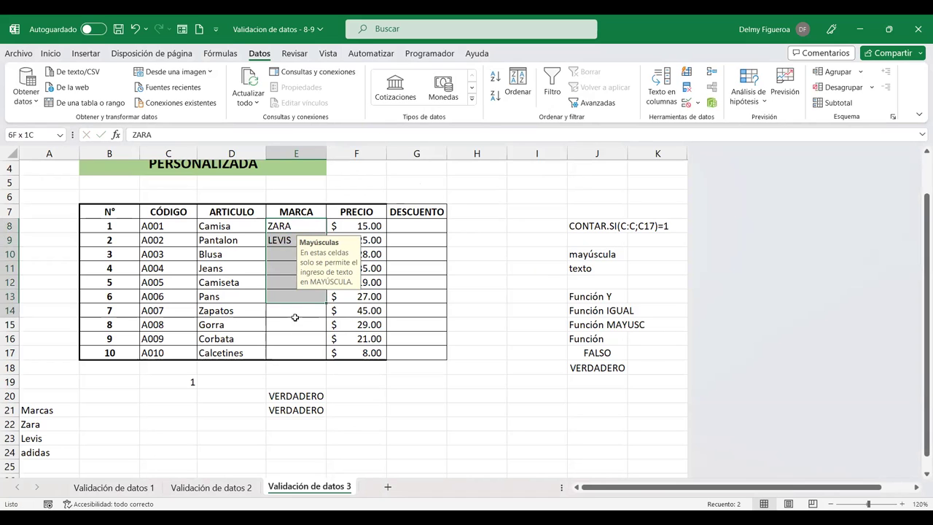
# Give the MARCA error alert the title Mayúsculas, copied from the input message title.
pyautogui.click(687, 101)
pyautogui.click(351, 100)
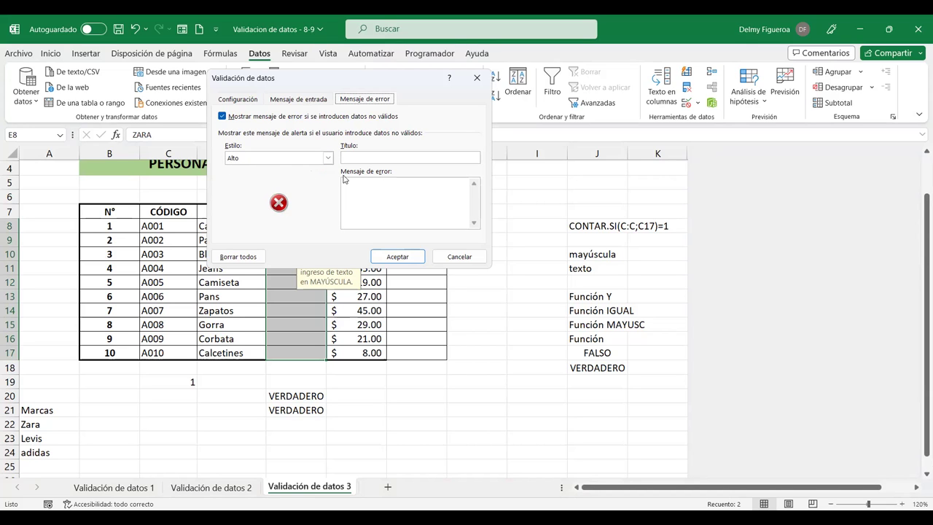
pyautogui.click(328, 159)
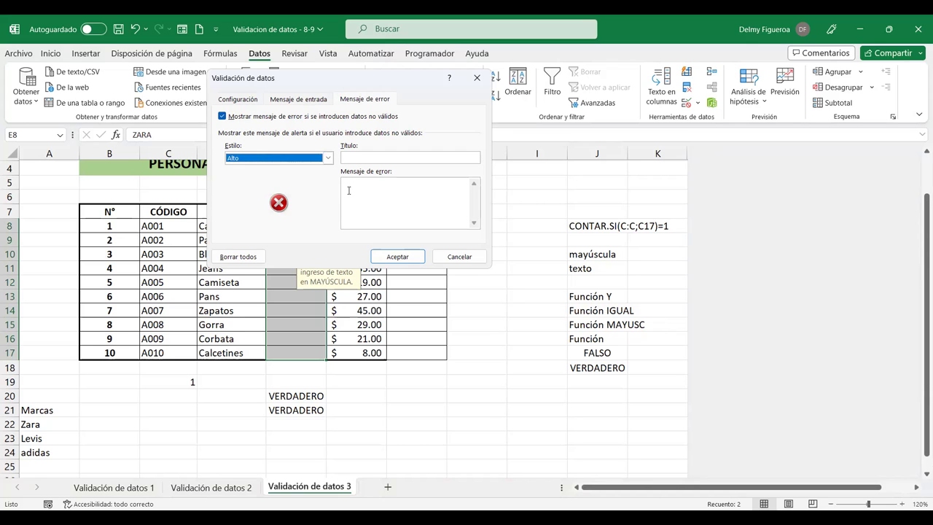
pyautogui.click(376, 158)
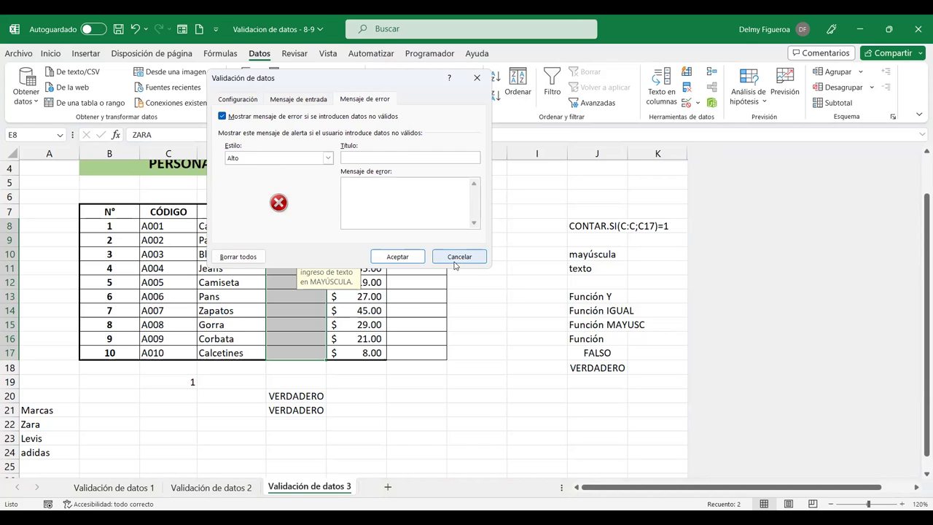
pyautogui.click(281, 102)
pyautogui.doubleClick(256, 159)
pyautogui.hotkey('ctrl', 'c')
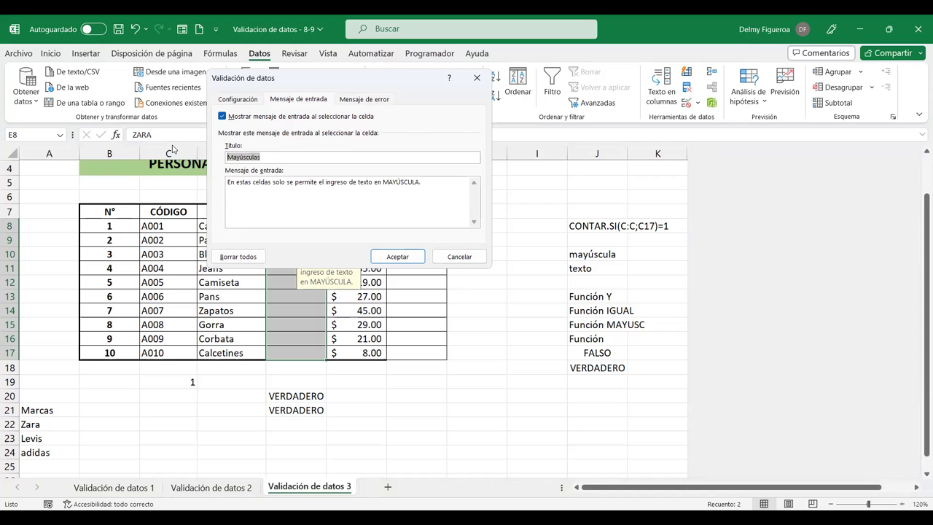
pyautogui.click(364, 100)
pyautogui.click(362, 157)
pyautogui.hotkey('ctrl', 'v')
# Reuse the input message as error text, set alert style to Advertencia, and apply.
pyautogui.click(323, 101)
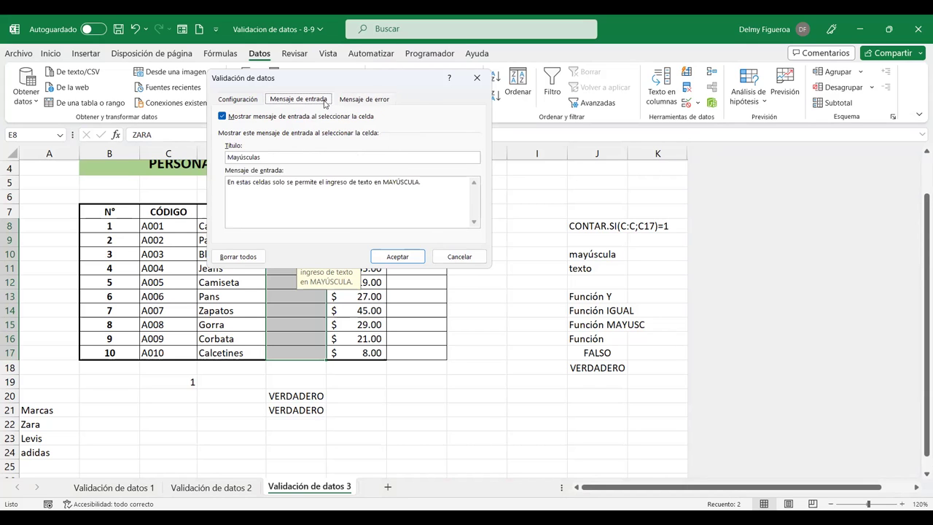
pyautogui.moveTo(429, 182); pyautogui.dragTo(209, 161)
pyautogui.hotkey('ctrl', 'c')
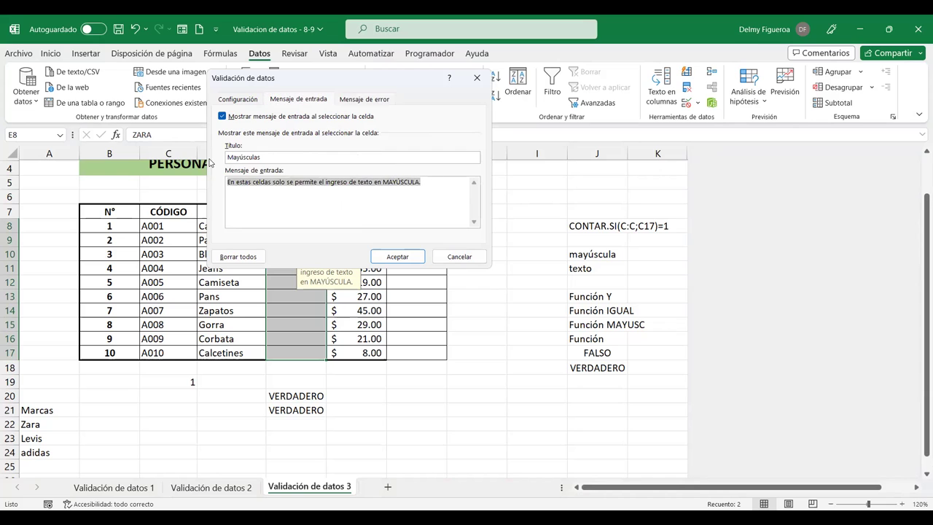
pyautogui.click(364, 99)
pyautogui.click(384, 180)
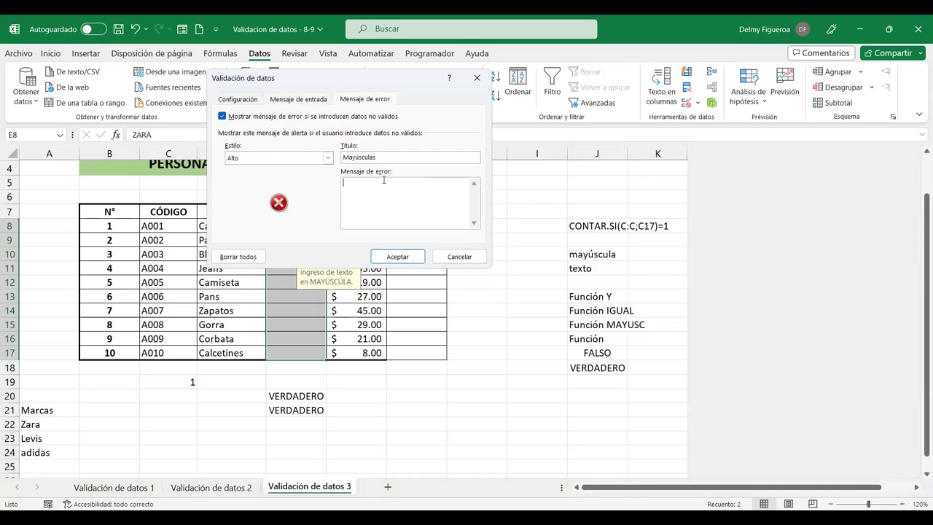
pyautogui.hotkey('ctrl', 'v')
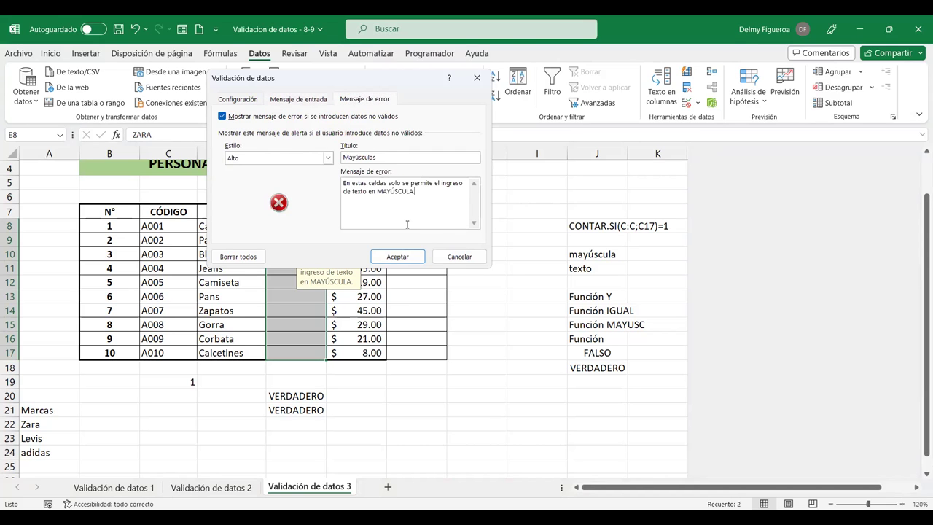
pyautogui.click(328, 158)
pyautogui.click(247, 177)
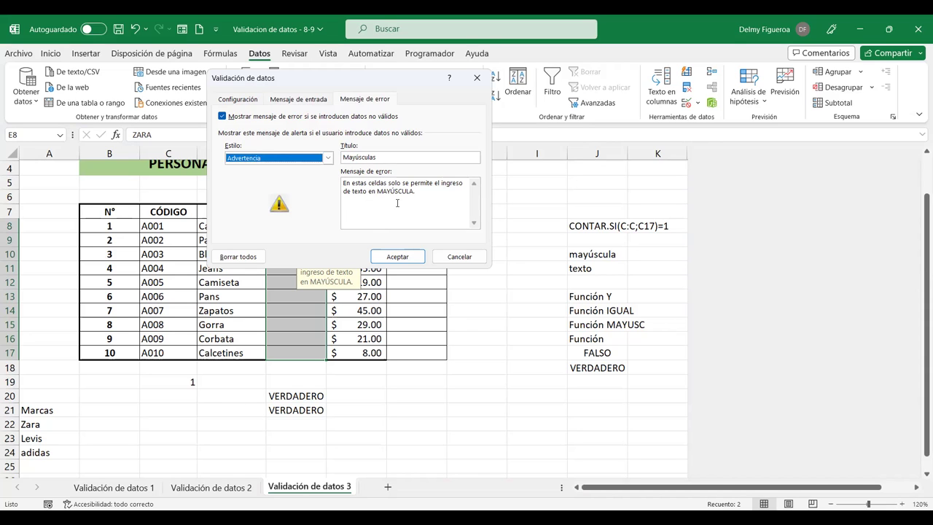
pyautogui.click(400, 257)
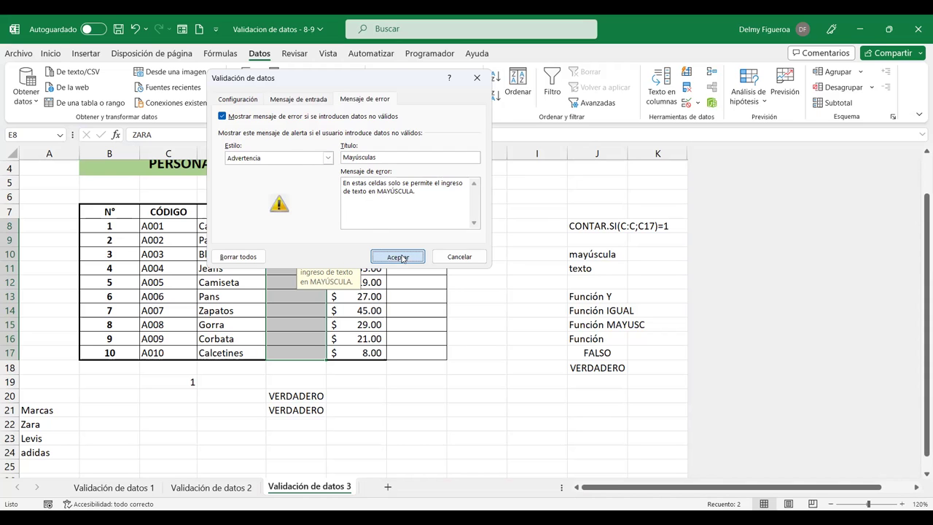
pyautogui.click(287, 252)
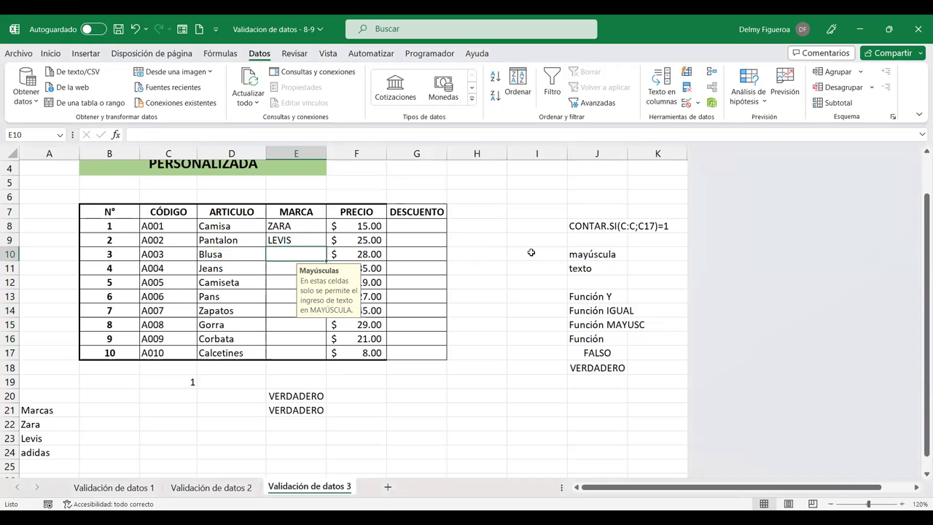
# Enter Adidas in E10, keeping it past the warning, and ADIDAS in E11.
pyautogui.write('Adidas')
pyautogui.press('Return')
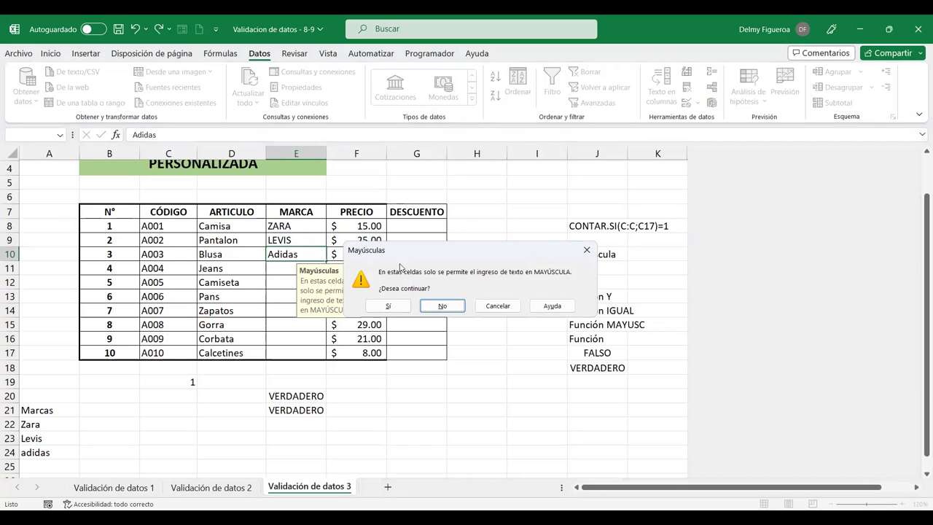
pyautogui.click(403, 310)
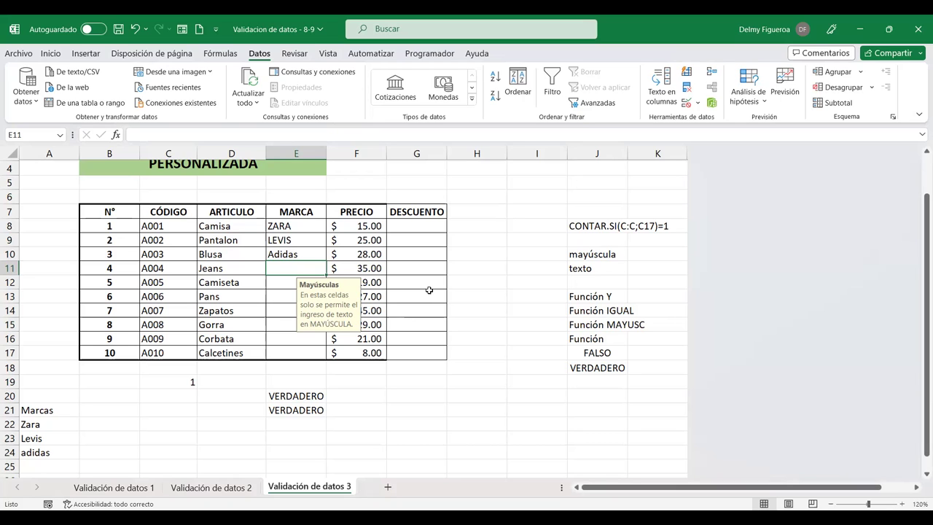
pyautogui.write('ADIDAS')
pyautogui.press('Return')
# Enter LEVIS in E12 and Levis in E13, keeping Levis despite the warning.
pyautogui.write('}')
pyautogui.press('BackSpace')
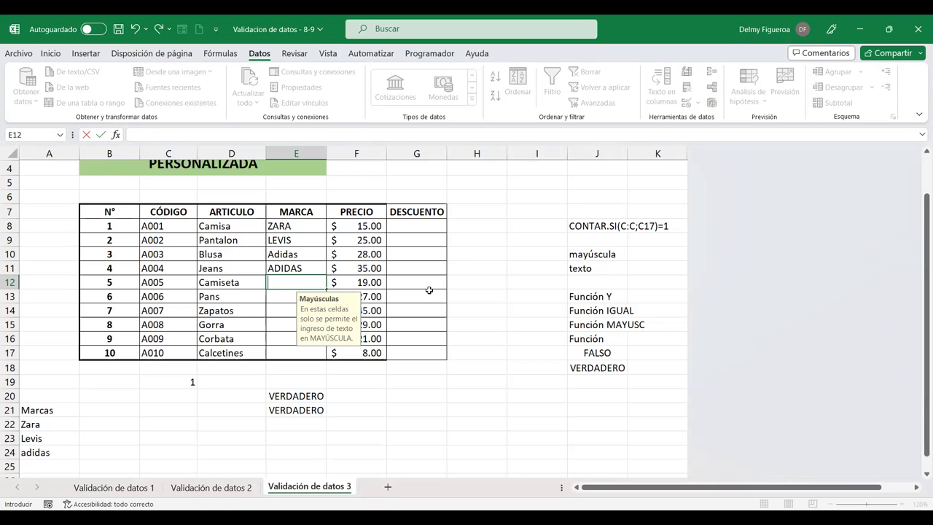
pyautogui.write('LEVIS+')
pyautogui.press('BackSpace')
pyautogui.press('Return')
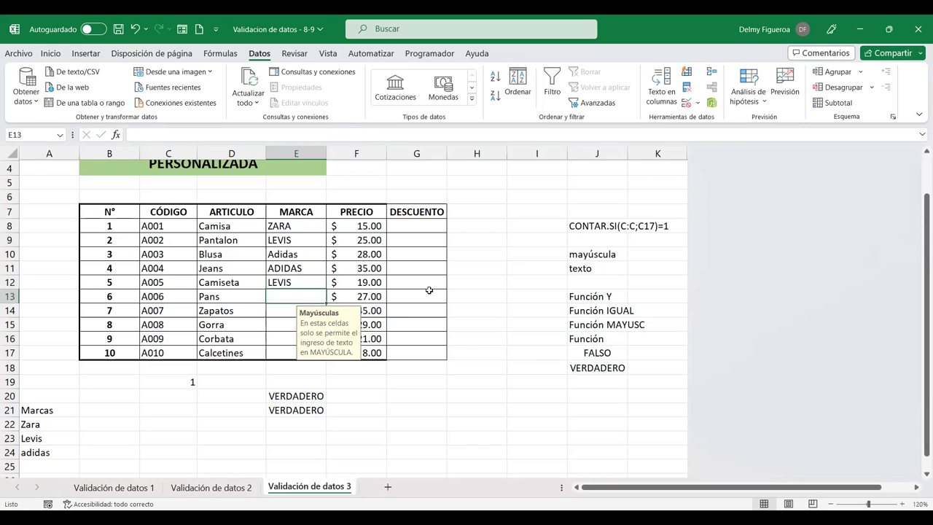
pyautogui.write('Levis')
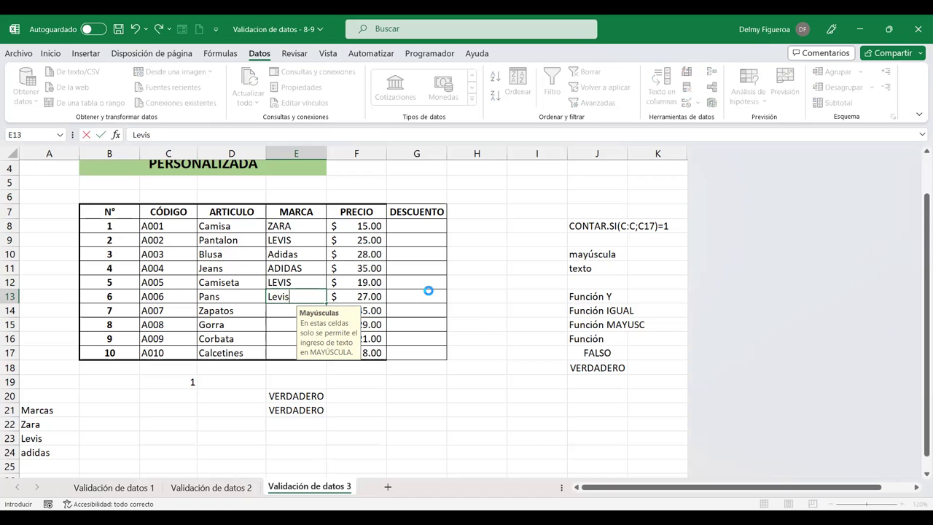
pyautogui.press('Return')
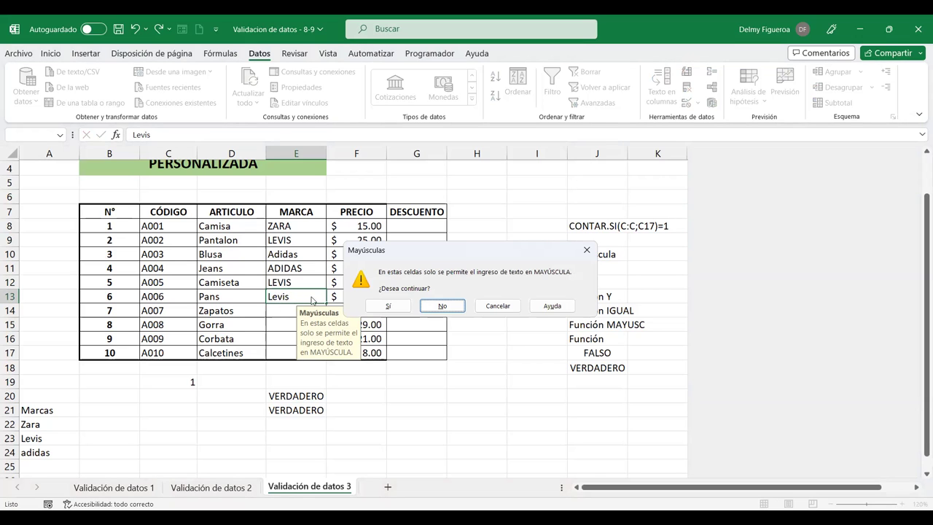
pyautogui.click(398, 312)
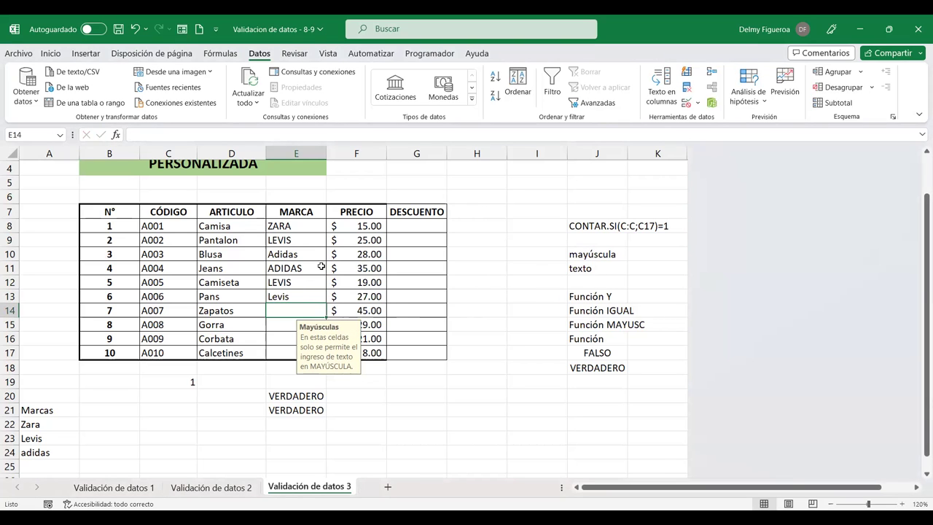
# Circle invalid data so lowercase Adidas in E10 and Levis in E13 get red circles.
pyautogui.click(687, 106)
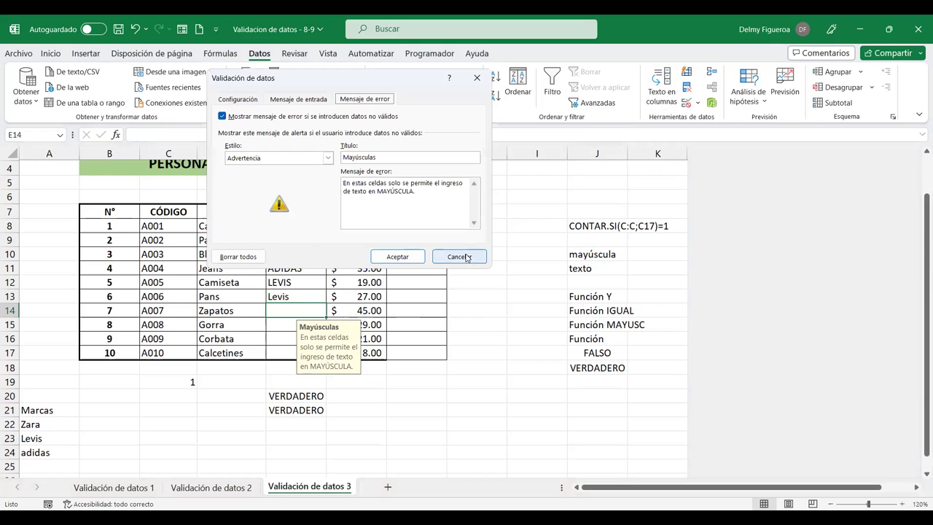
pyautogui.press('Escape')
pyautogui.click(697, 103)
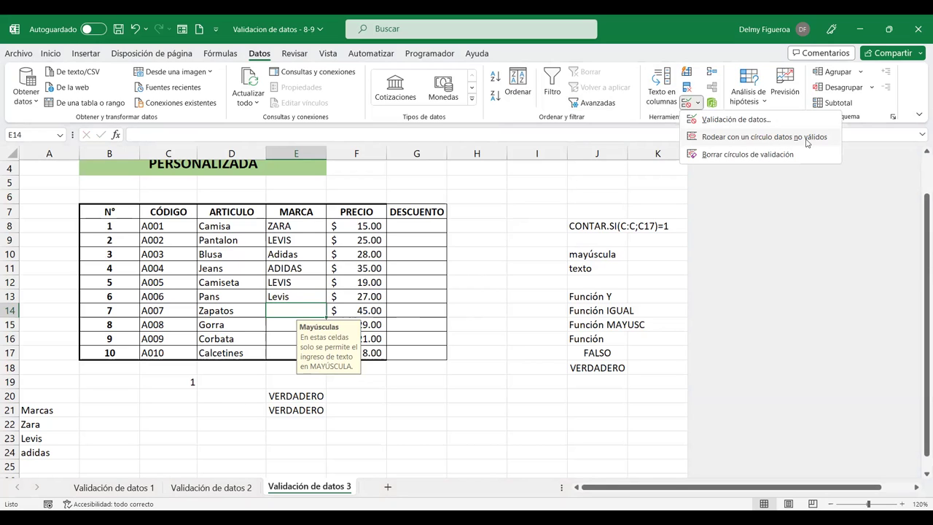
pyautogui.click(781, 142)
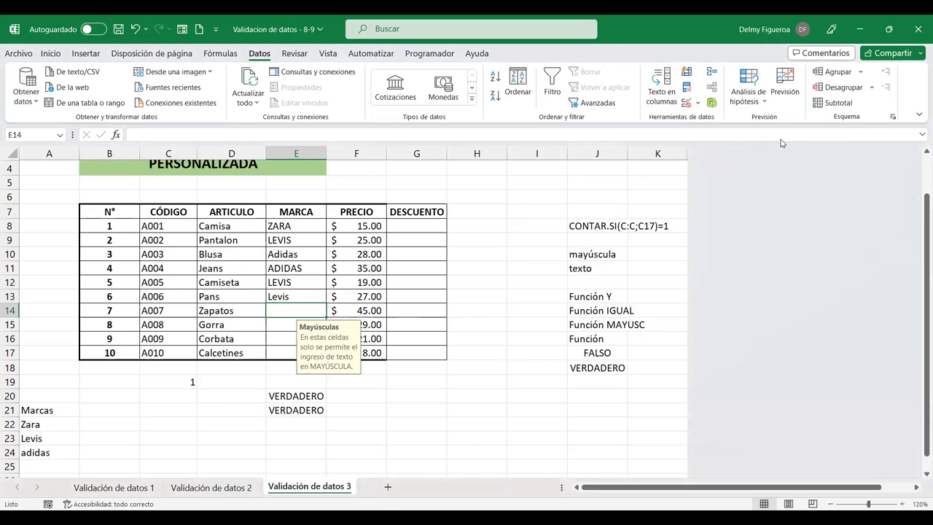
pyautogui.click(308, 229)
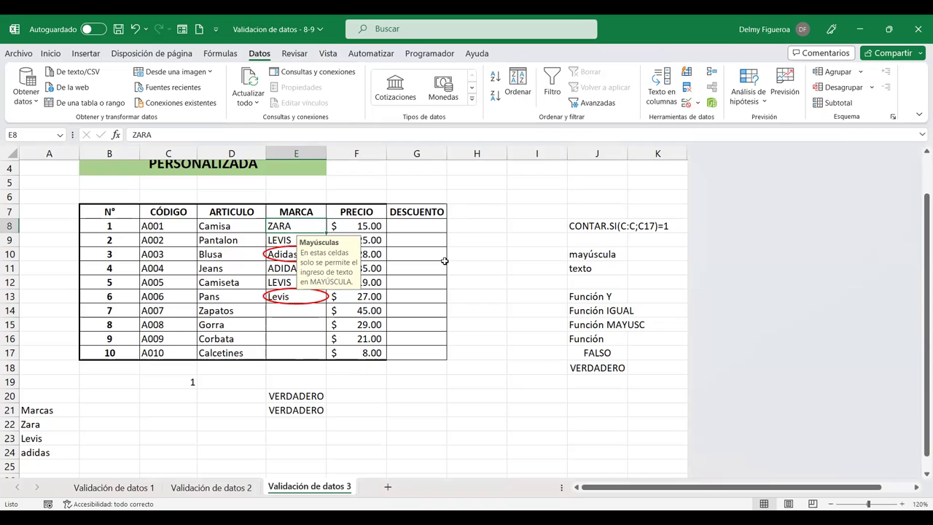
pyautogui.click(460, 243)
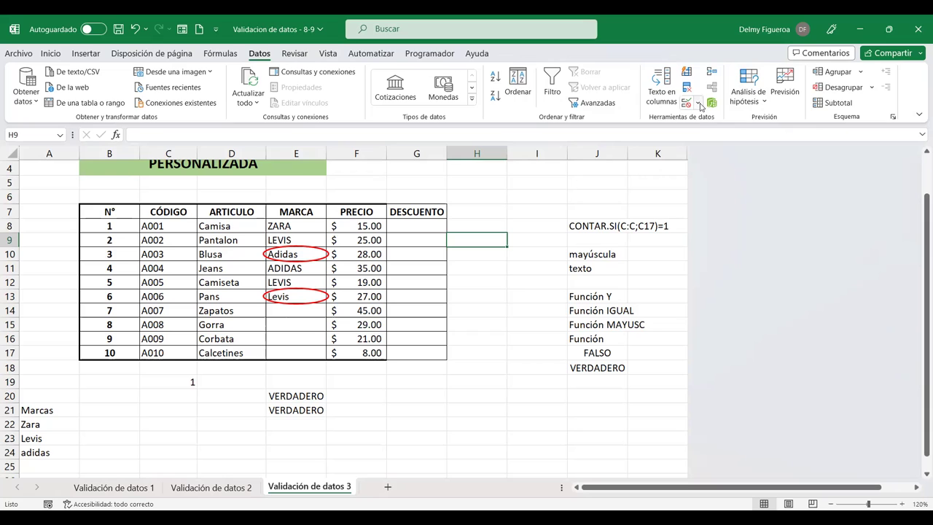
pyautogui.click(701, 106)
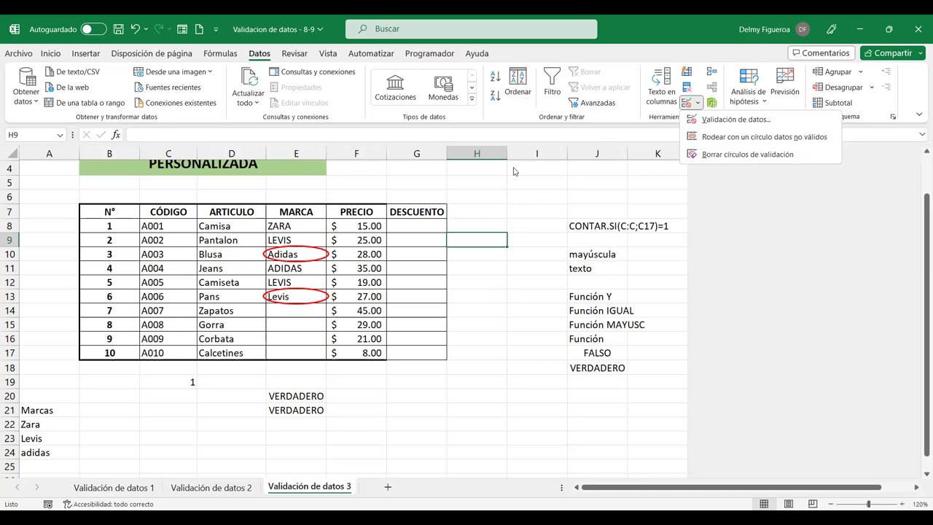
pyautogui.click(509, 316)
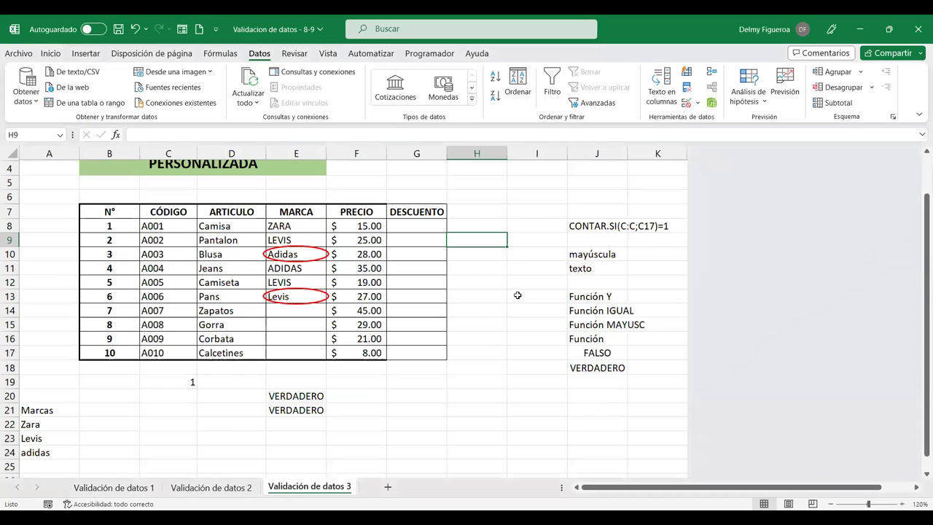
pyautogui.scroll(1, 513, 291)
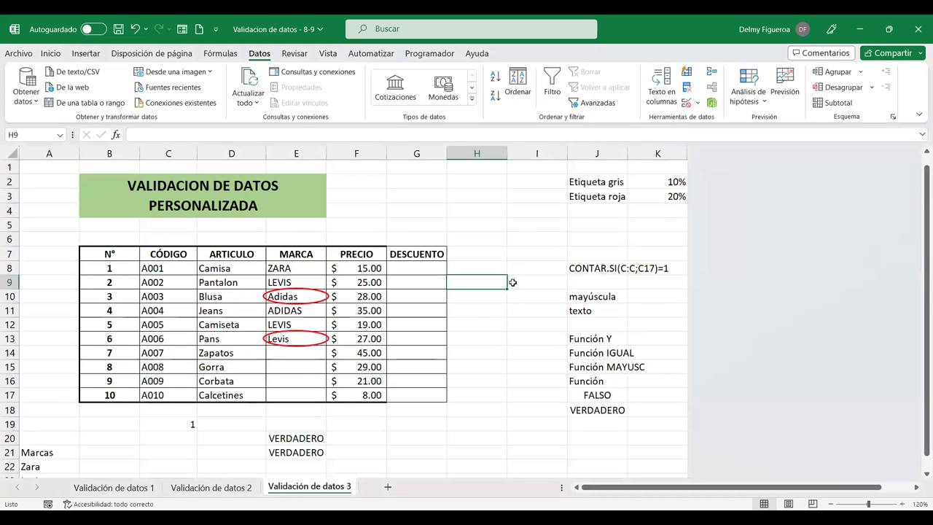
pyautogui.click(300, 269)
pyautogui.scroll(-1, 307, 392)
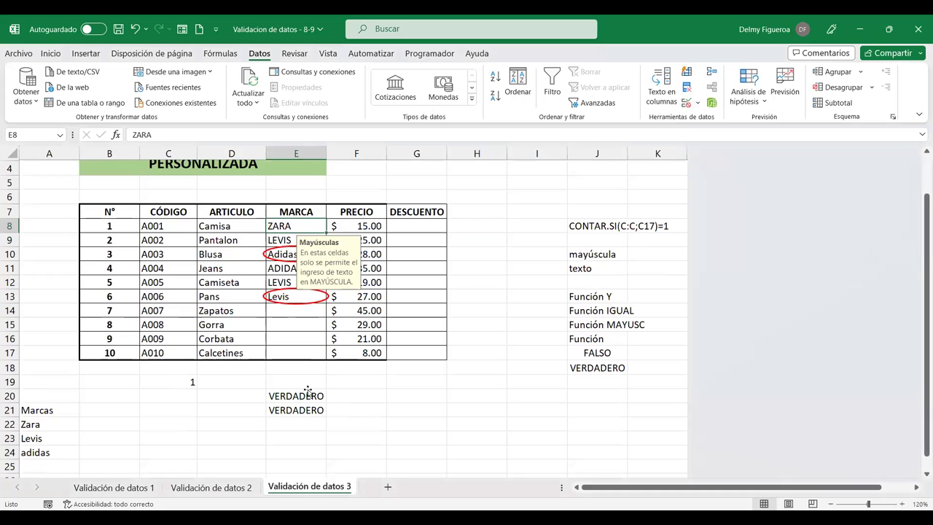
# Turn E20's uppercase check formula into plain text by deleting its leading equals sign.
pyautogui.press('Down')
pyautogui.press('Down')
pyautogui.press('Down')
pyautogui.doubleClick(305, 396)
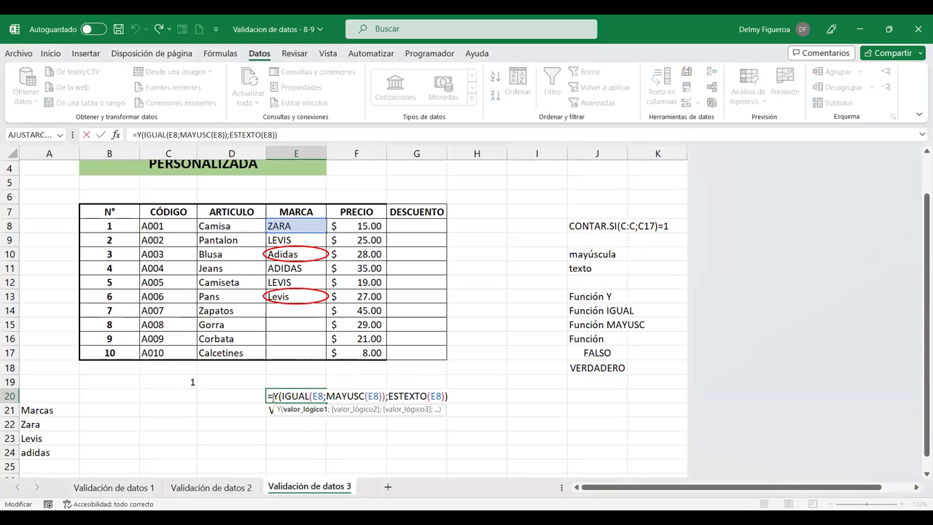
pyautogui.click(272, 396)
pyautogui.press('BackSpace')
pyautogui.press('Return')
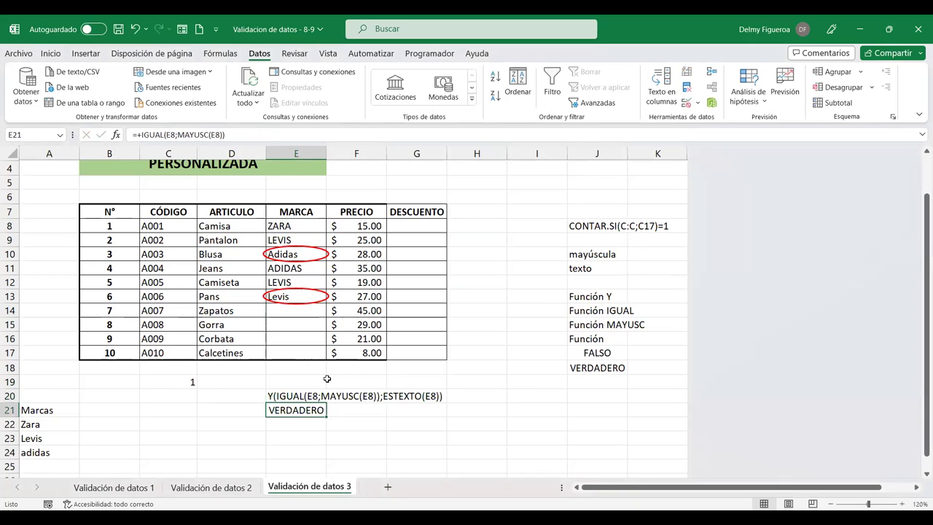
pyautogui.click(309, 427)
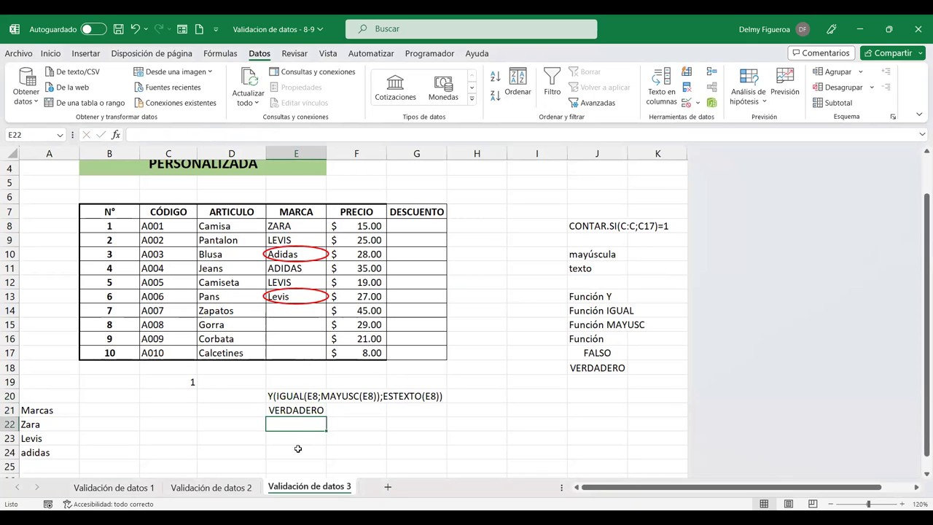
# Try prefixing +SI to E20's text, discard it, and check E14's Mayúsculas input message.
pyautogui.doubleClick(302, 393)
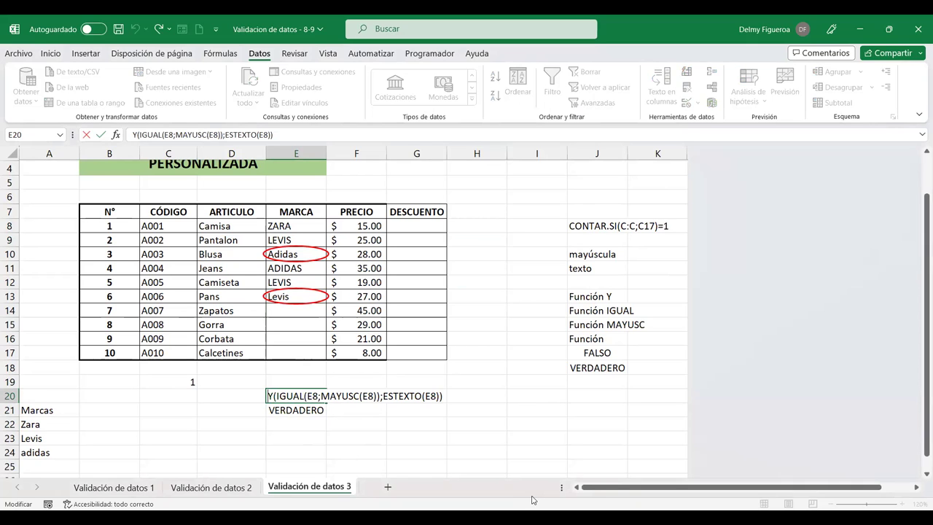
pyautogui.write('+')
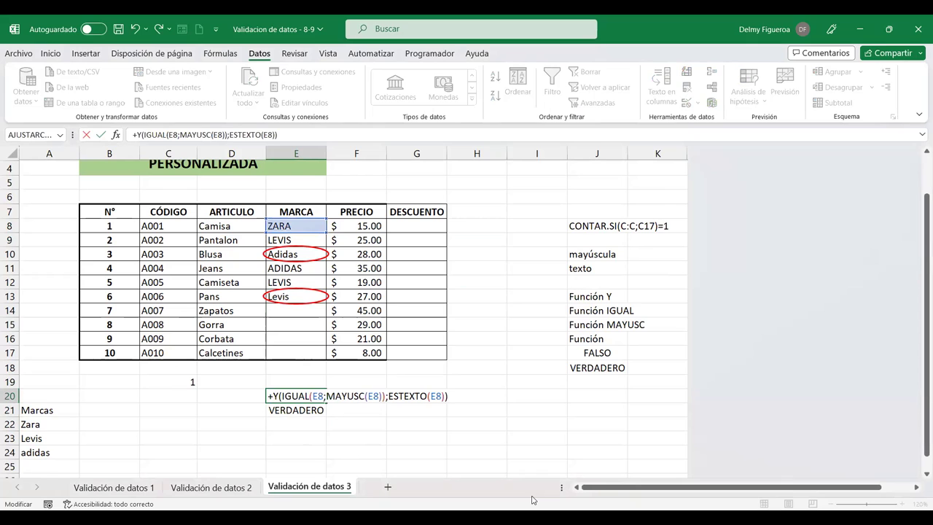
pyautogui.write('si')
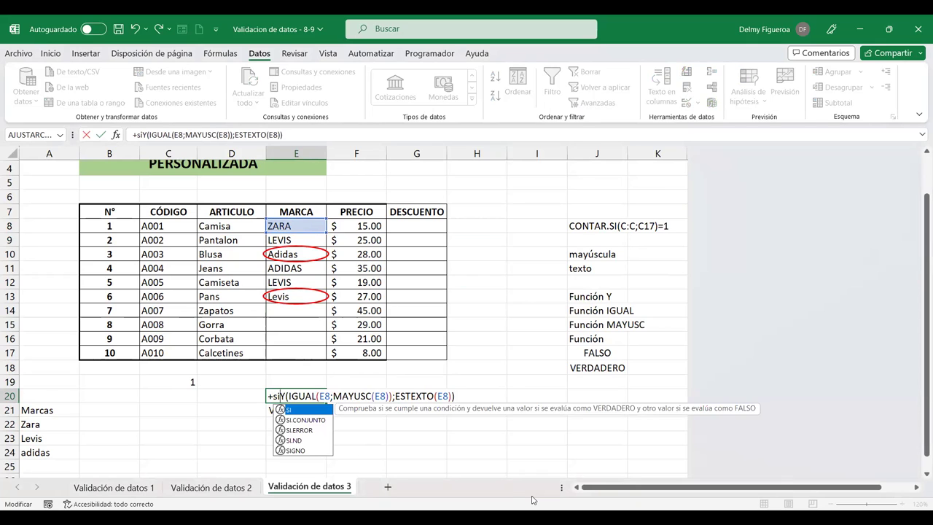
pyautogui.doubleClick(317, 410)
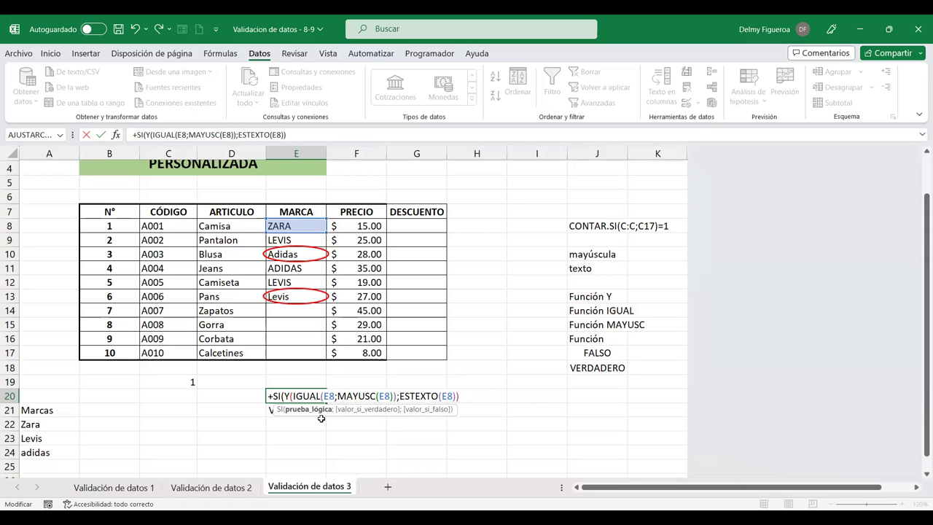
pyautogui.press('Escape')
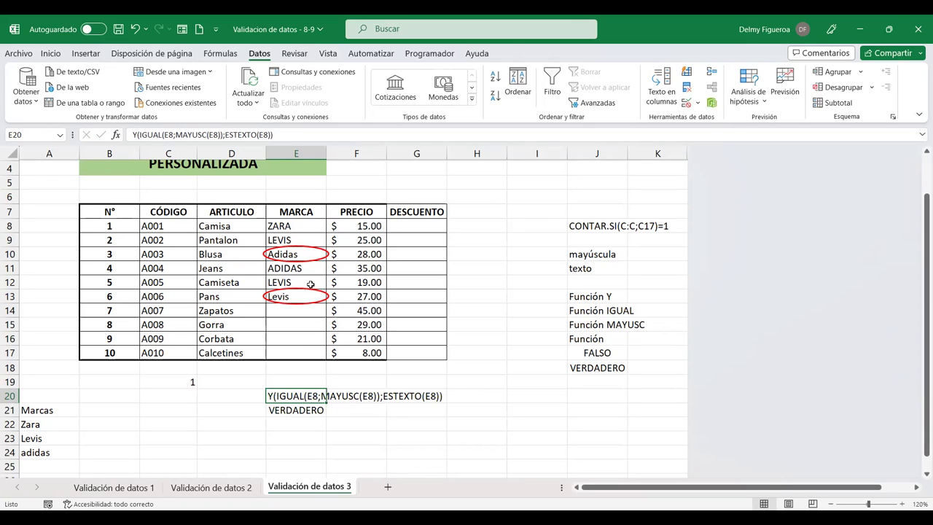
pyautogui.click(311, 307)
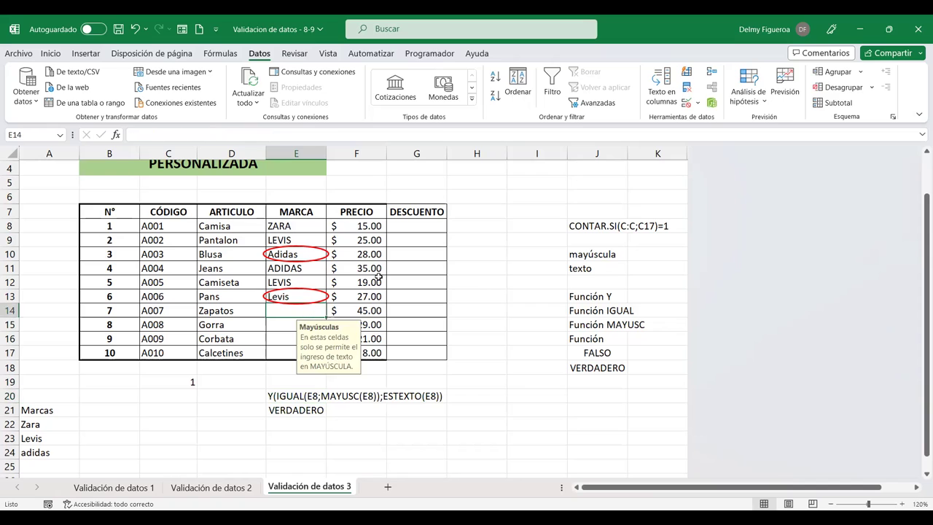
pyautogui.click(294, 400)
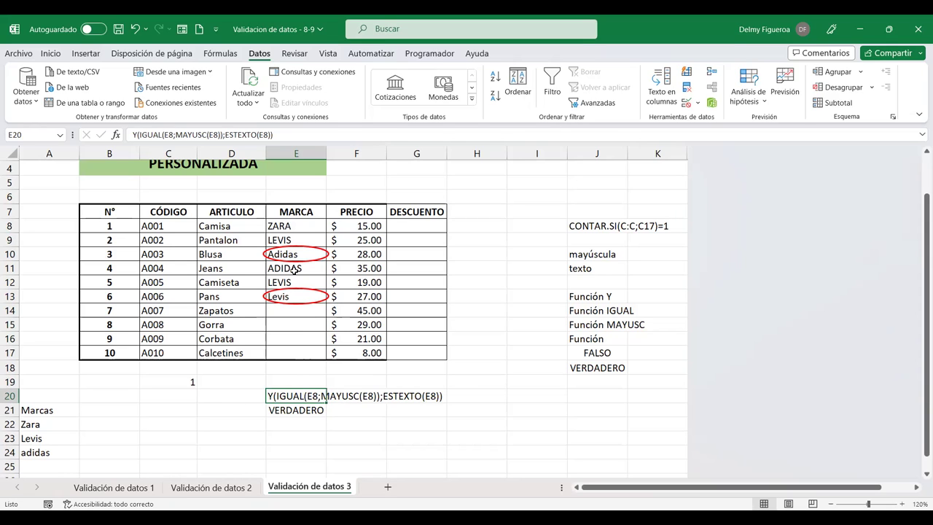
pyautogui.click(423, 227)
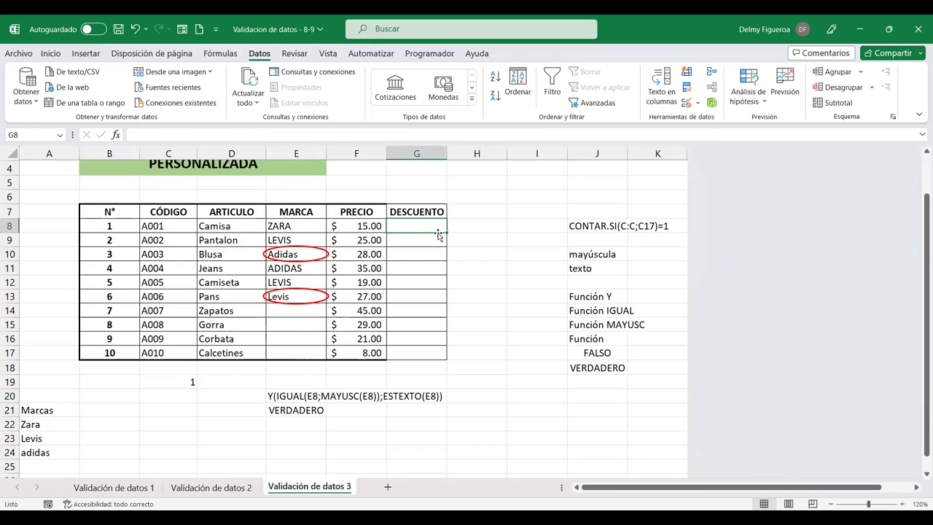
pyautogui.click(281, 395)
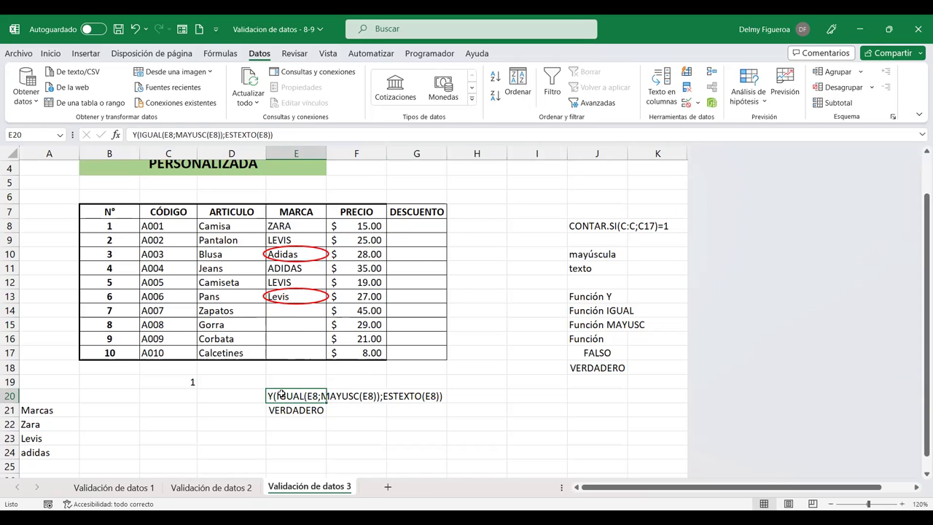
pyautogui.click(354, 365)
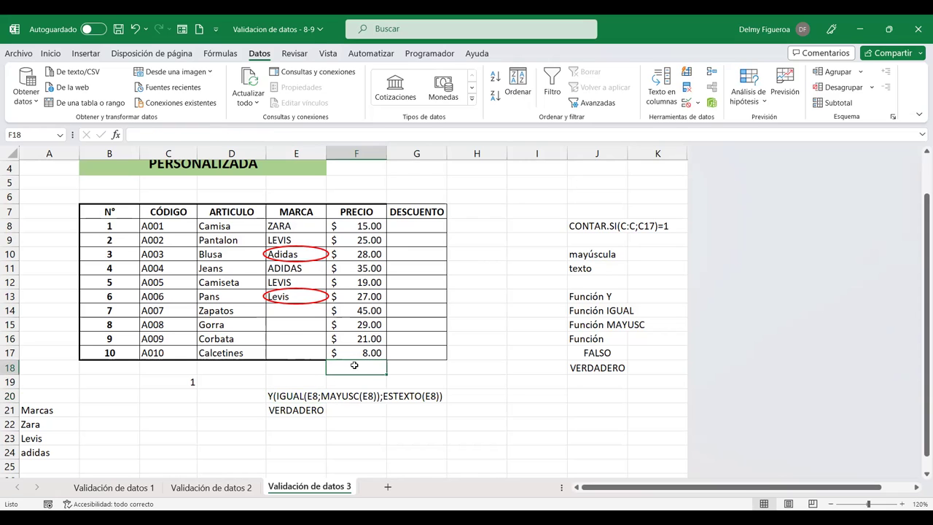
pyautogui.click(419, 226)
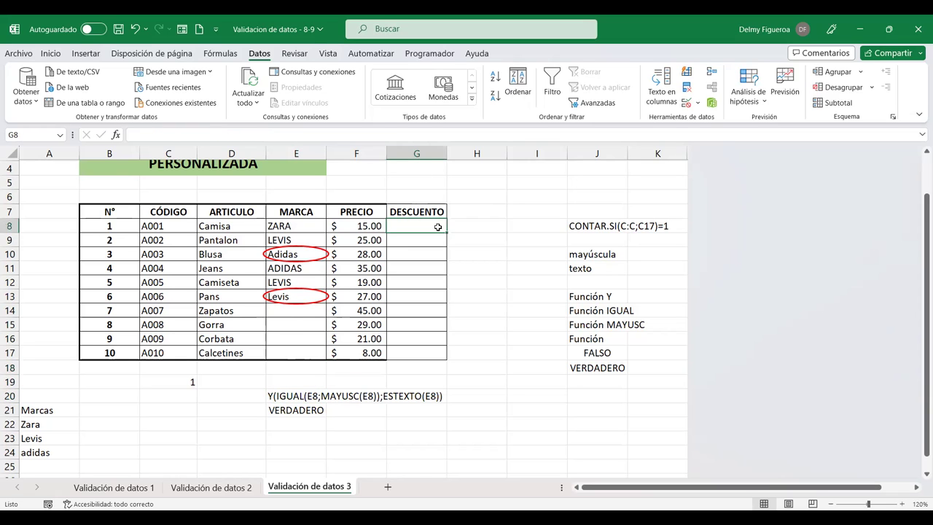
pyautogui.scroll(1, 492, 271)
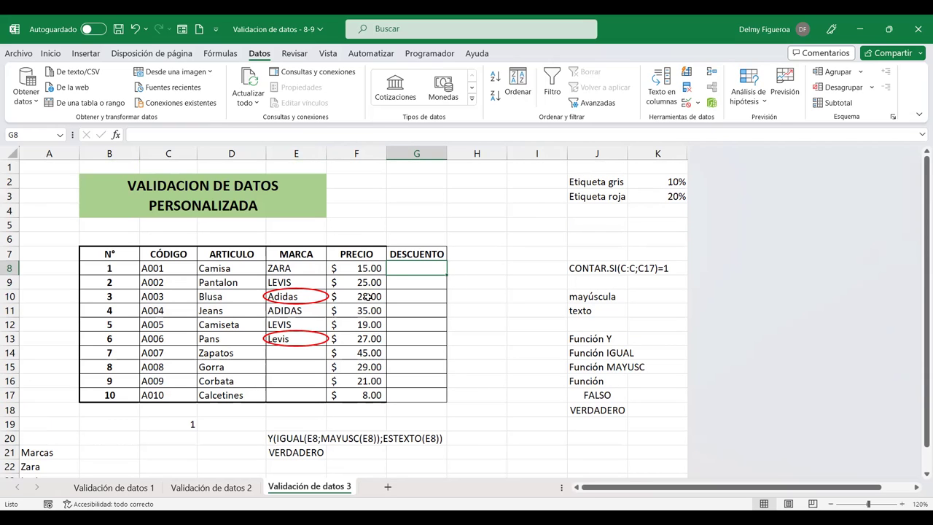
pyautogui.click(553, 182)
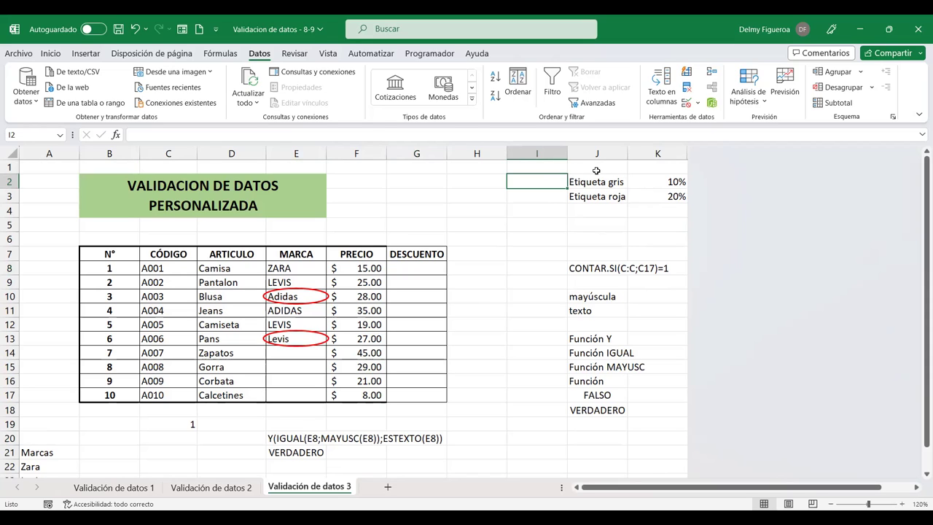
pyautogui.click(601, 186)
pyautogui.moveTo(601, 186); pyautogui.dragTo(599, 196)
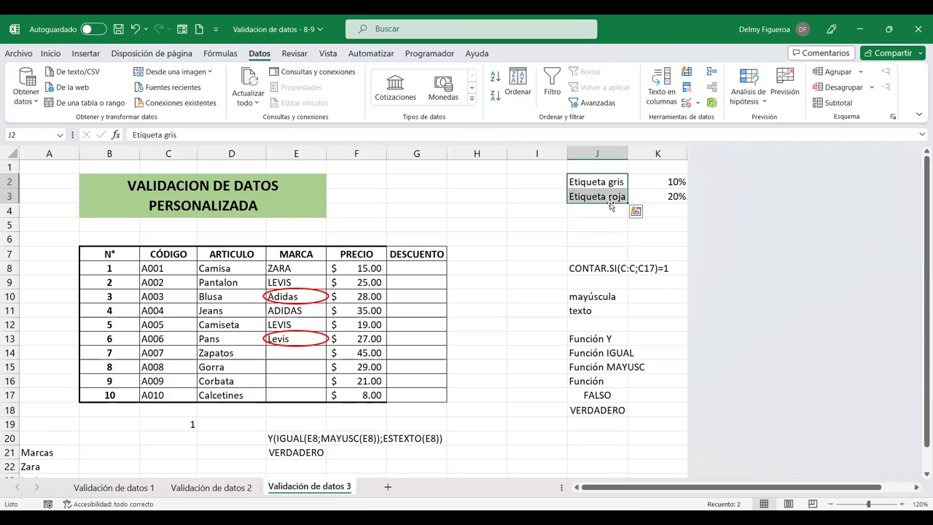
pyautogui.click(518, 178)
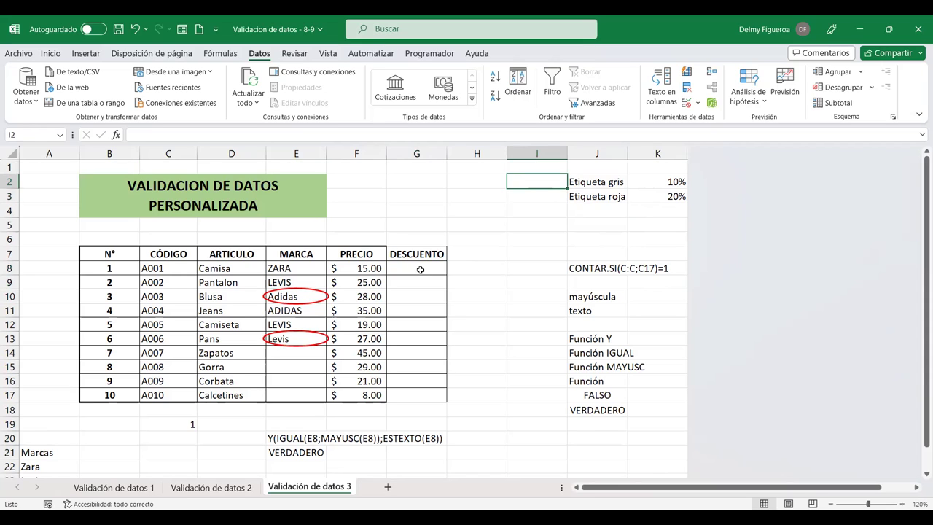
pyautogui.click(421, 270)
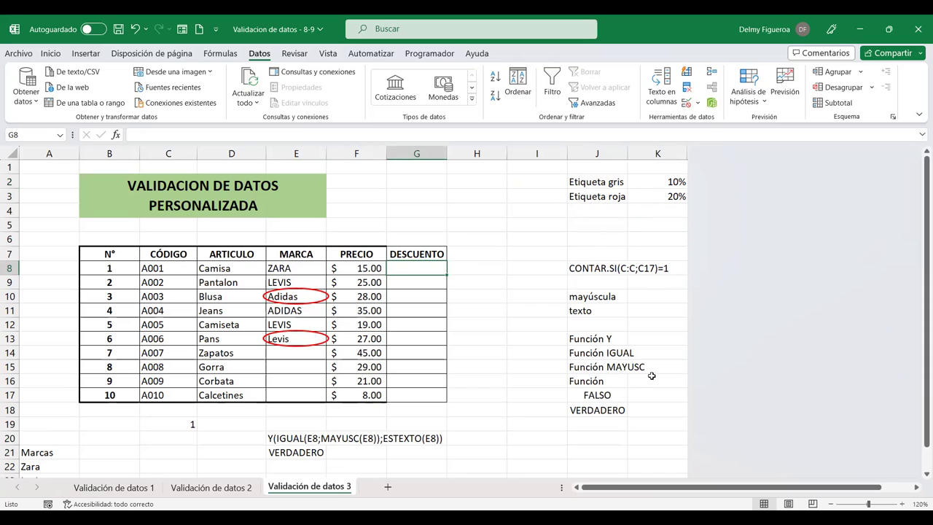
pyautogui.click(477, 253)
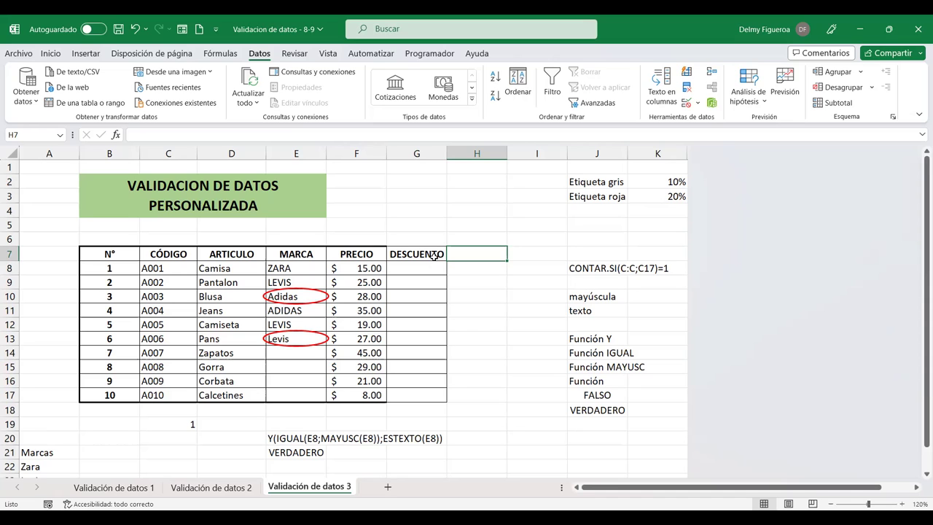
pyautogui.click(359, 152)
# Insert a blank column before PRECIO and give it the header ETIQUETA in F7.
pyautogui.rightClick(360, 149)
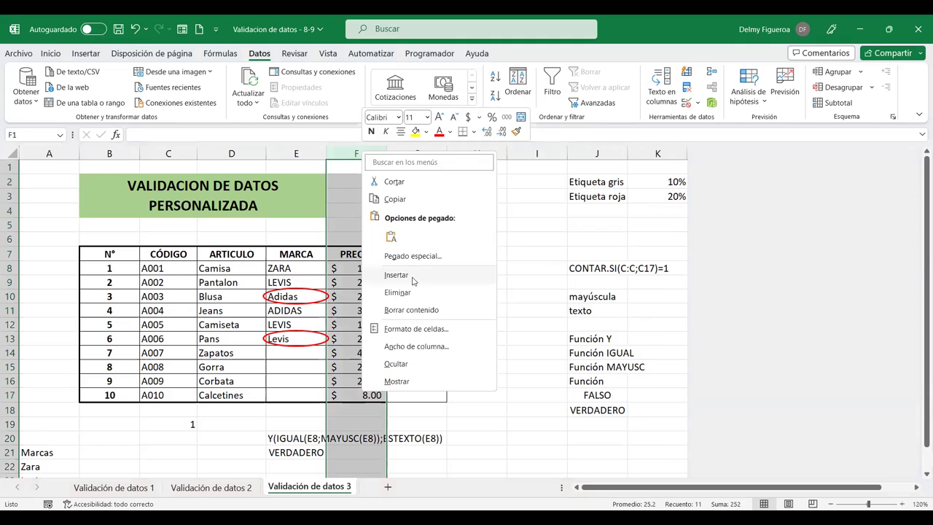
pyautogui.click(411, 277)
pyautogui.click(333, 253)
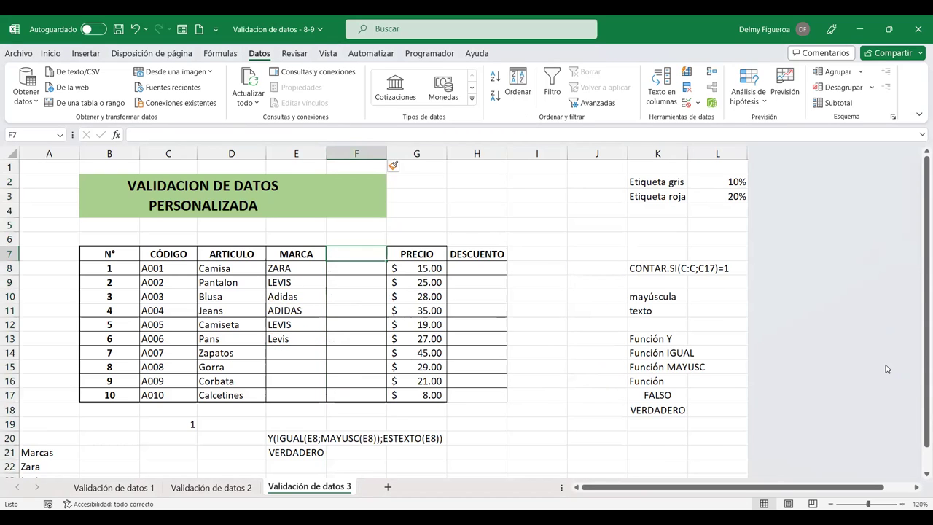
pyautogui.write('ETIQUETA')
pyautogui.press('Return')
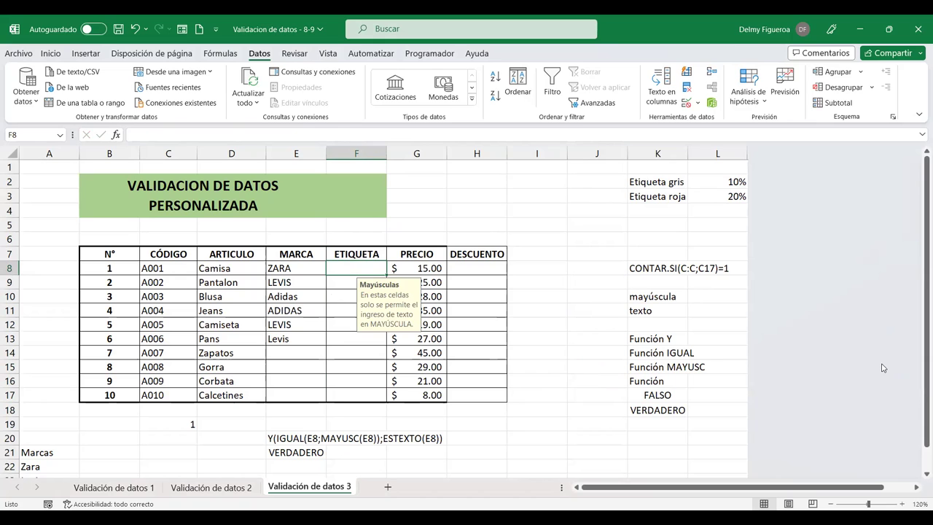
# Enter Gris in F8 under ETIQUETA to trigger the Mayúsculas uppercase warning.
pyautogui.write('GRIS')
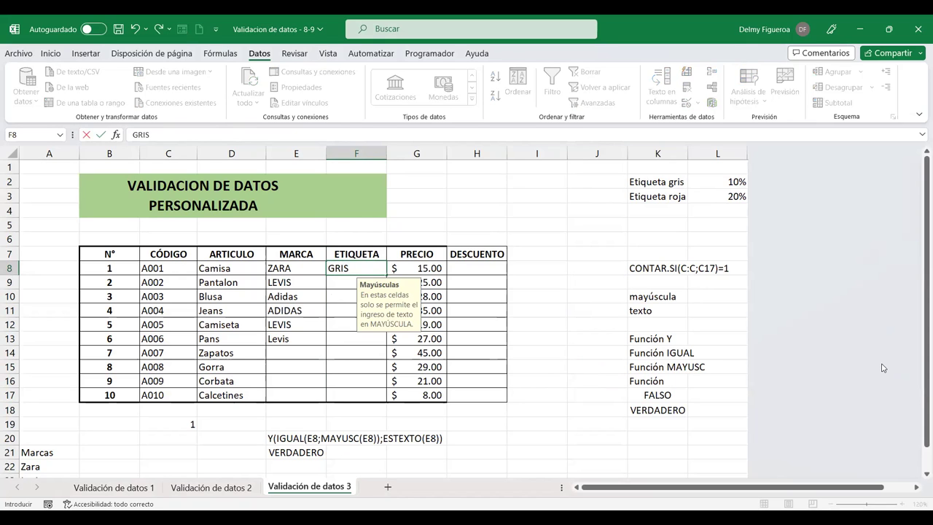
pyautogui.press('BackSpace')
pyautogui.press('BackSpace')
pyautogui.press('BackSpace')
pyautogui.write('ris')
pyautogui.press('Return')
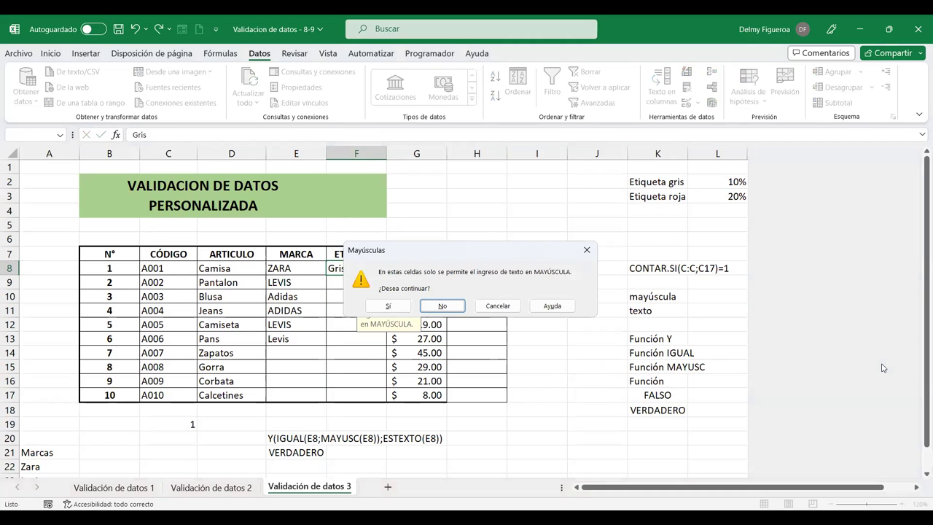
# Cancel the warning and clear all data validation from the ETIQUETA cells F8:F17.
pyautogui.press('Escape')
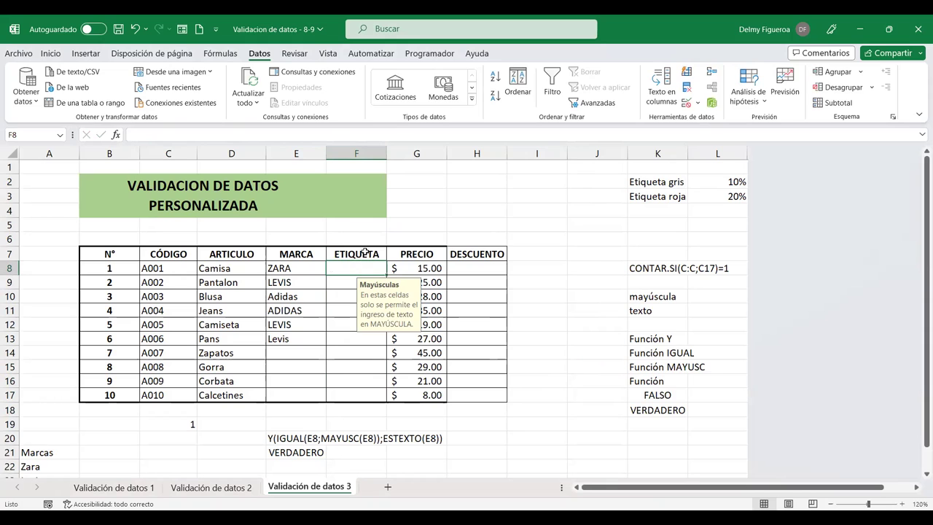
pyautogui.moveTo(363, 265); pyautogui.dragTo(356, 394)
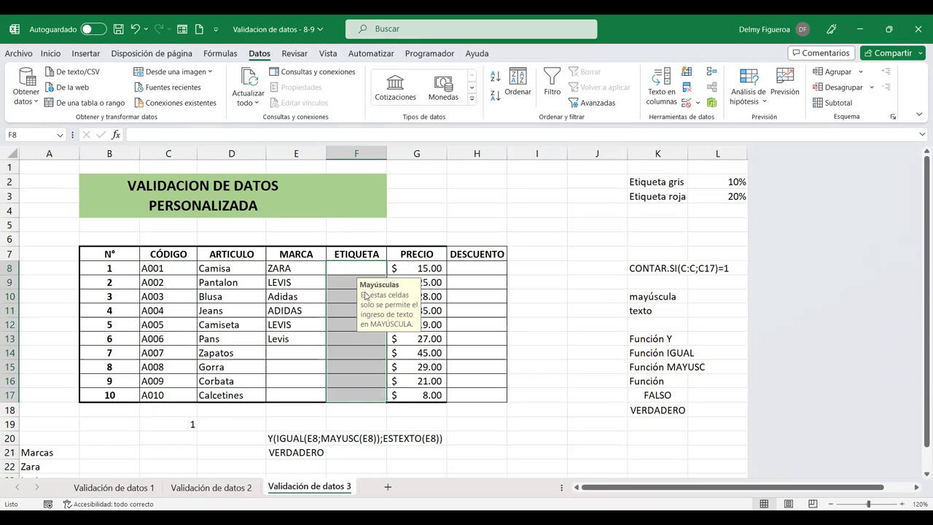
pyautogui.click(685, 102)
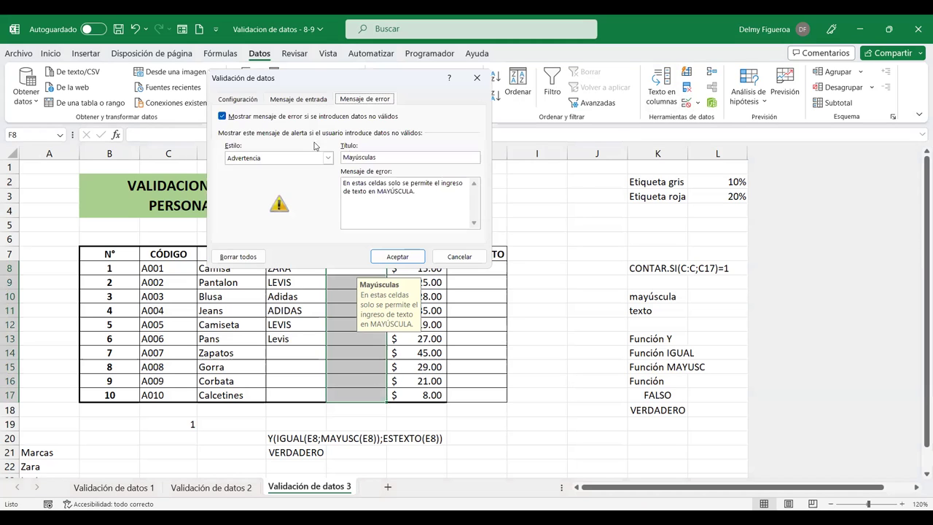
pyautogui.click(238, 98)
pyautogui.click(247, 256)
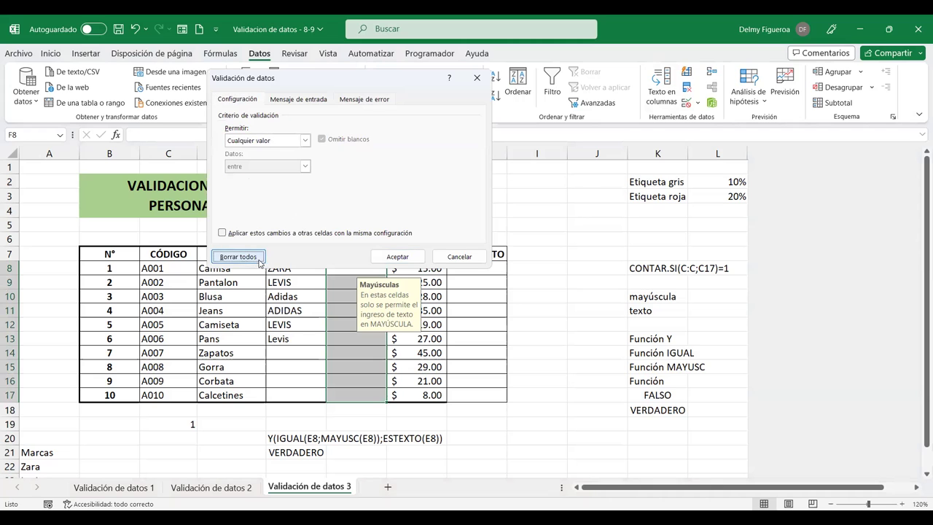
pyautogui.click(406, 256)
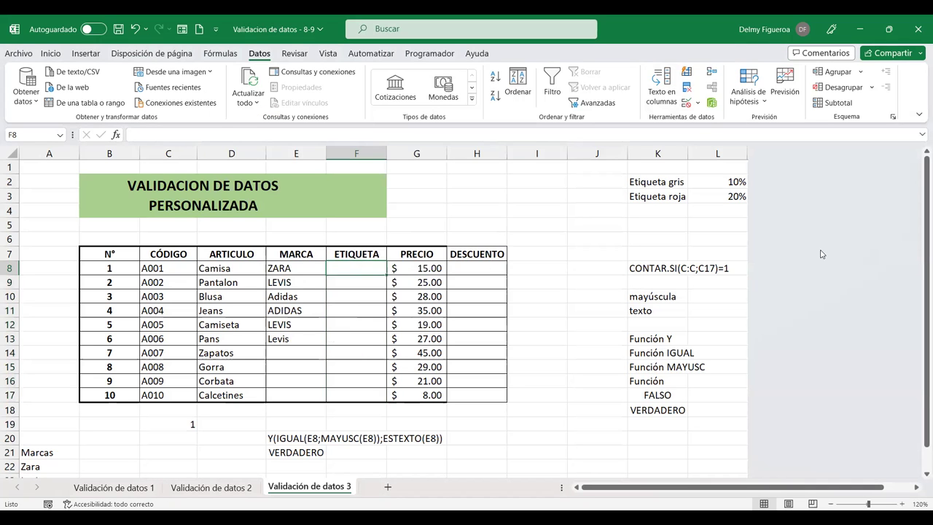
# Enter Gris, Roja and Amarilla in F8:F10 and select them as the repeating pattern.
pyautogui.write('Gris')
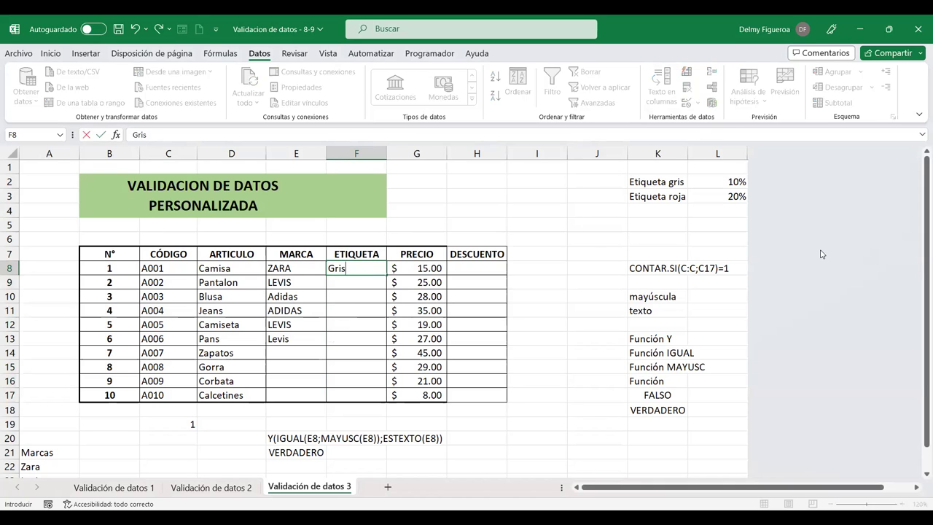
pyautogui.press('Return')
pyautogui.write('Roja')
pyautogui.press('Return')
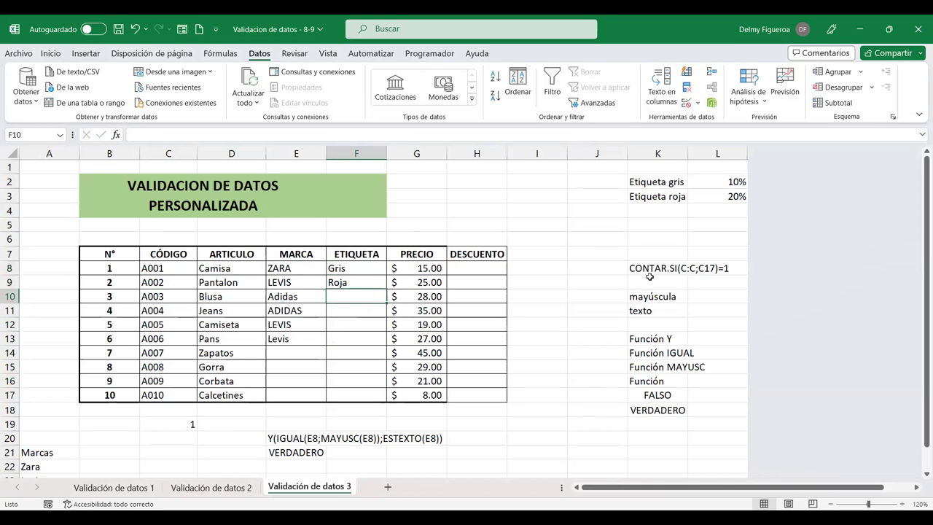
pyautogui.moveTo(353, 267); pyautogui.dragTo(356, 284)
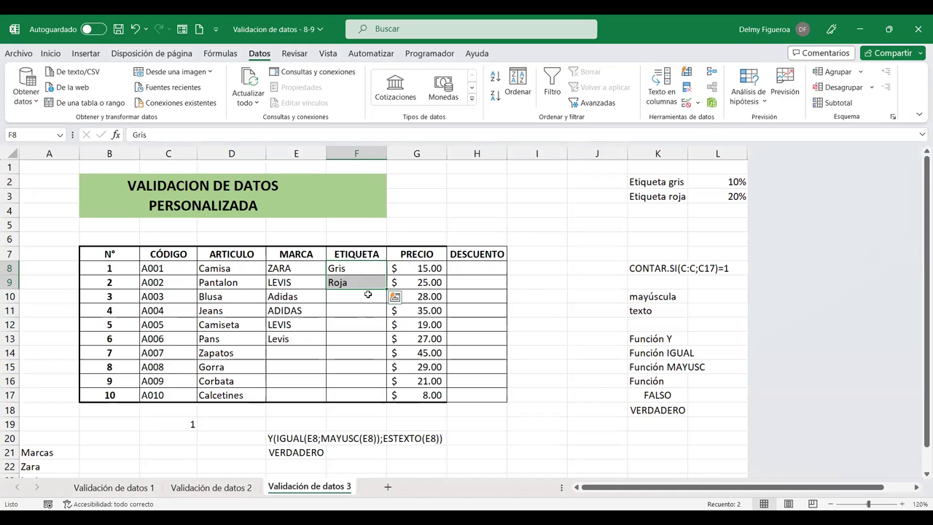
pyautogui.click(375, 292)
pyautogui.write('Amarilla')
pyautogui.press('Return')
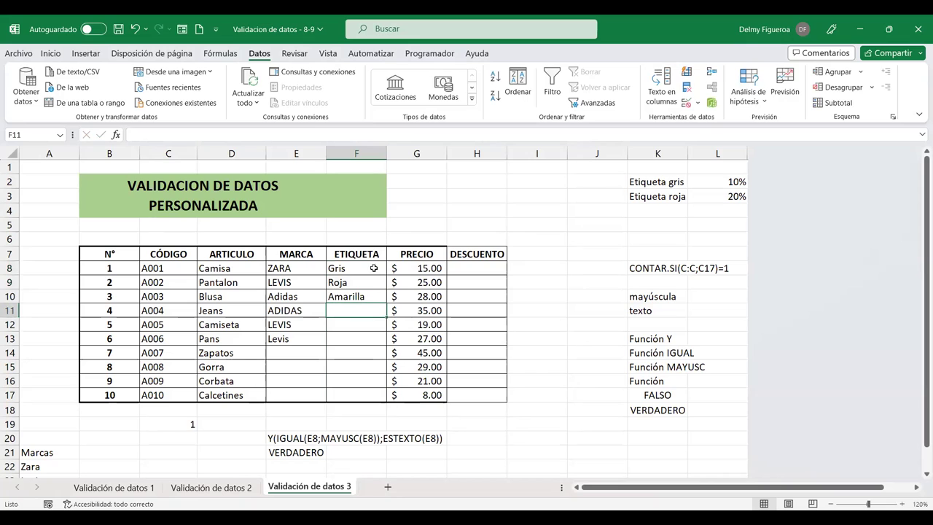
pyautogui.moveTo(370, 267); pyautogui.dragTo(388, 400)
# In H8, start =+SI(F8="Gris";G8*10%; and insert a nested SI function.
pyautogui.click(493, 271)
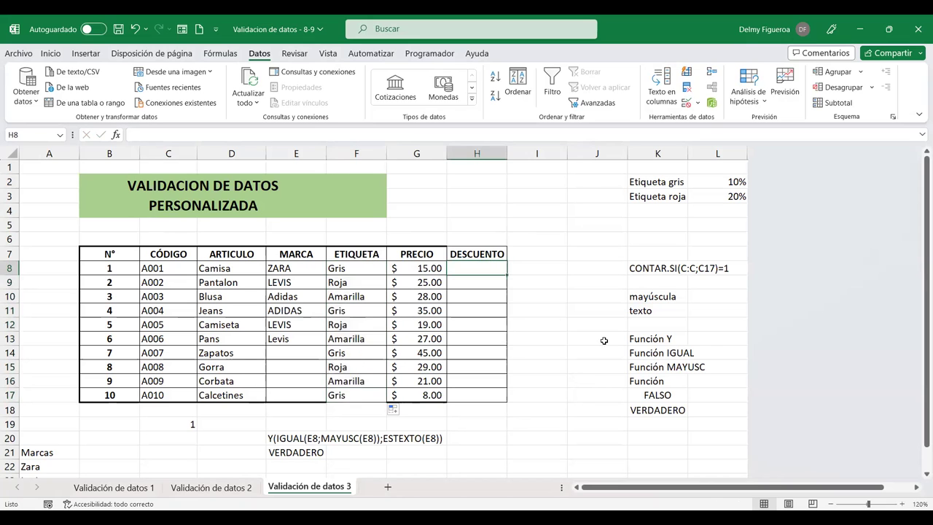
pyautogui.write('+')
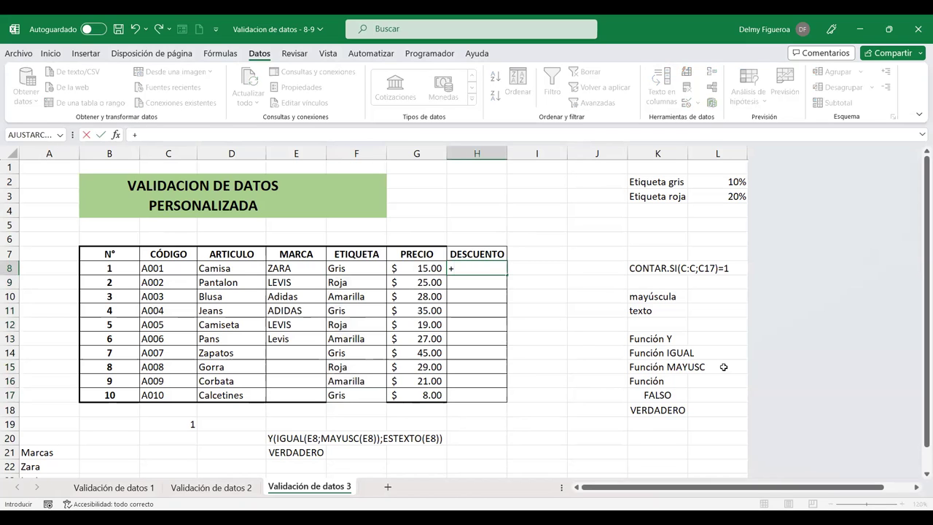
pyautogui.write('si')
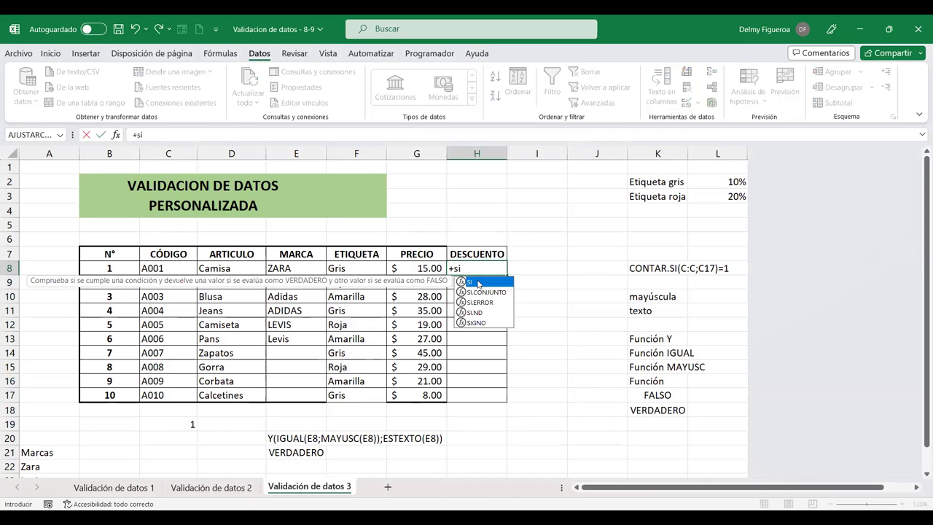
pyautogui.doubleClick(478, 282)
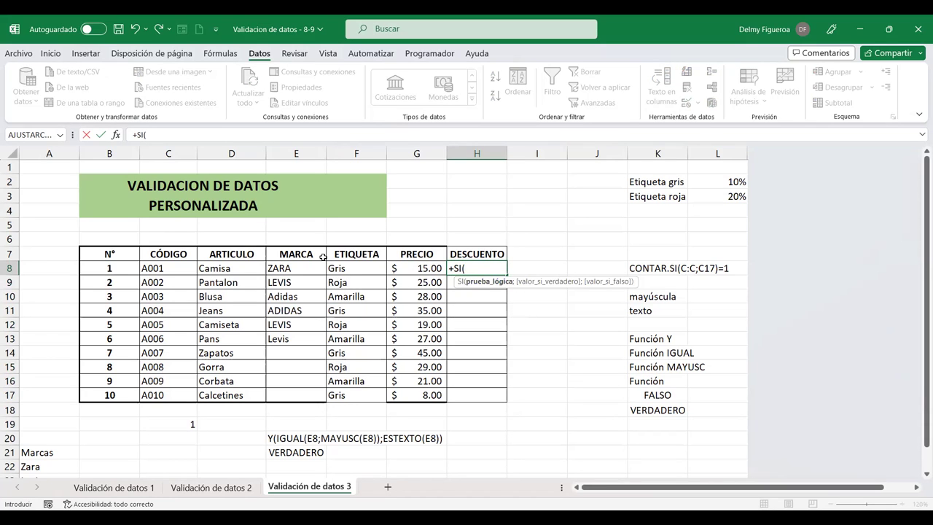
pyautogui.click(350, 269)
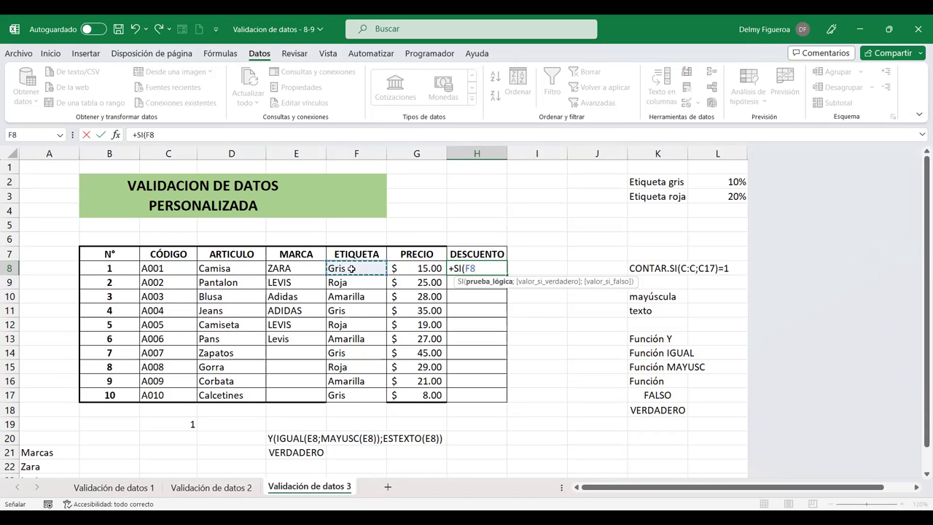
pyautogui.write('="Gris"')
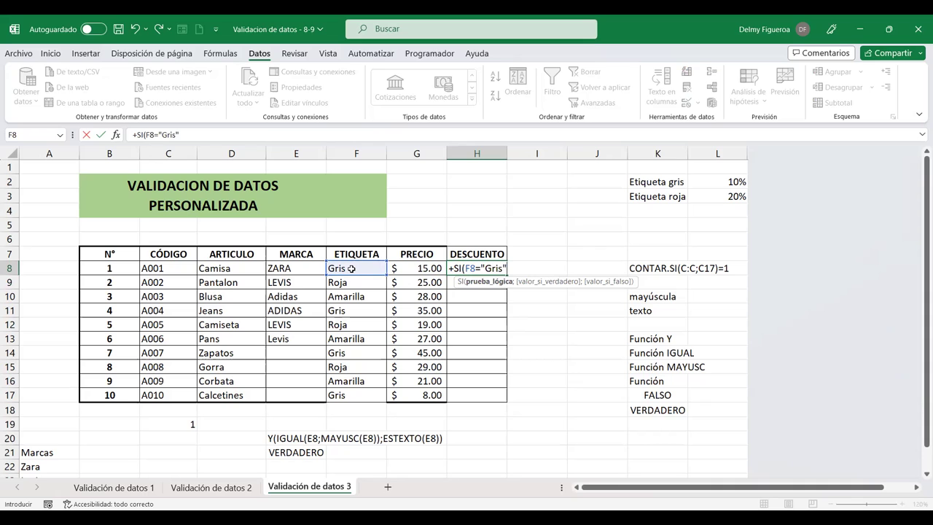
pyautogui.write(';')
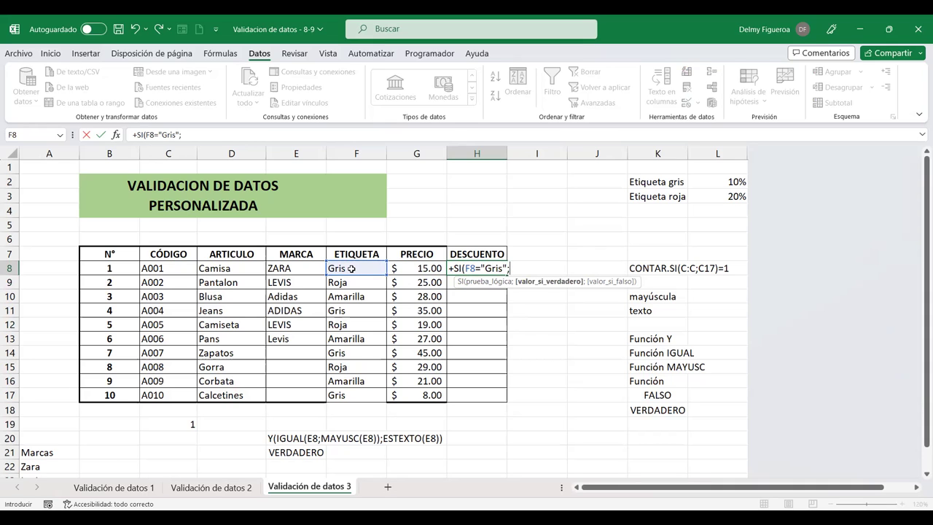
pyautogui.click(426, 268)
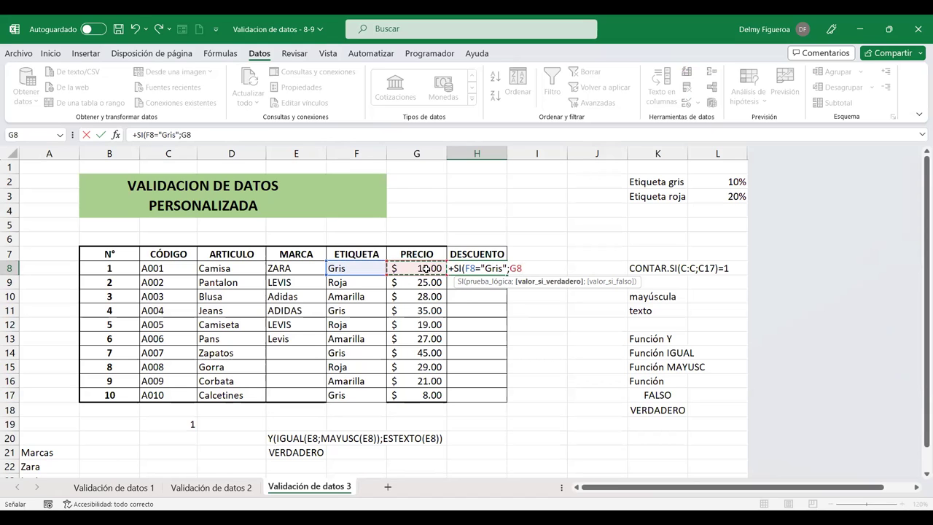
pyautogui.write('*')
pyautogui.write('10%')
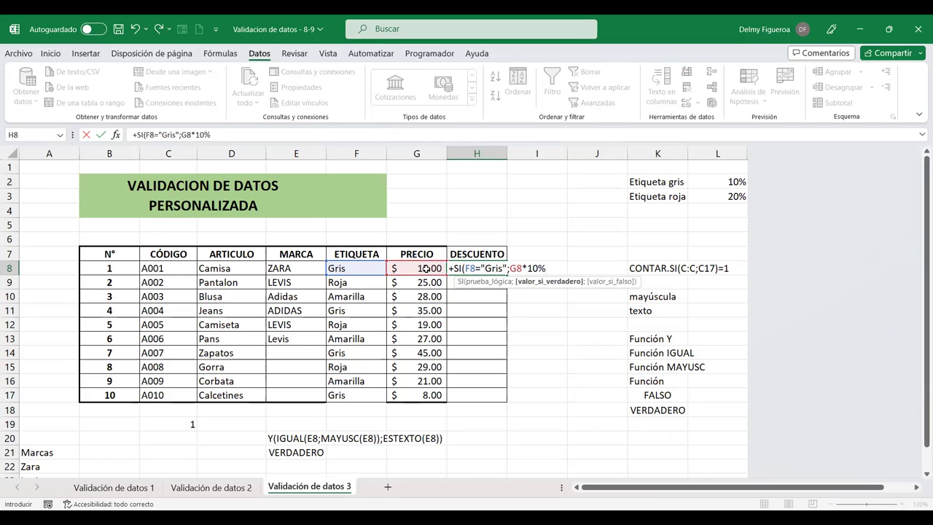
pyautogui.write(';')
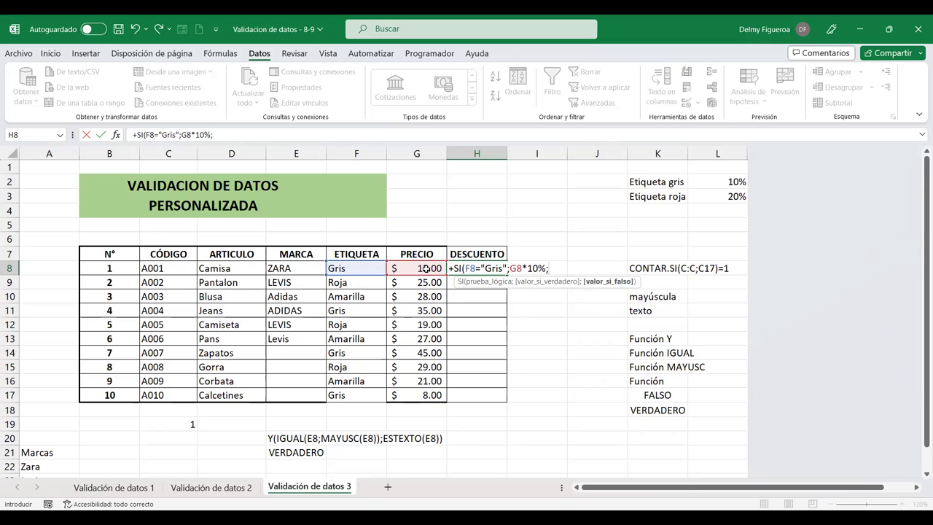
pyautogui.write('si')
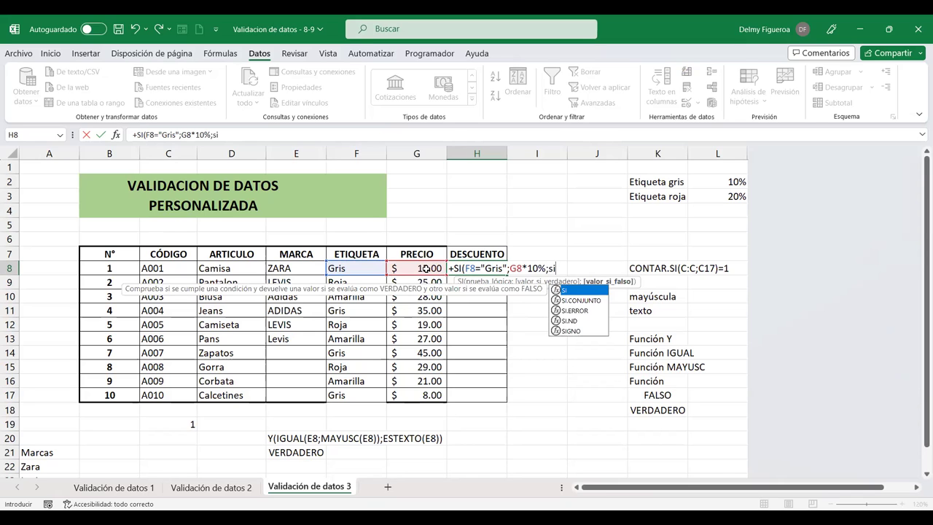
pyautogui.doubleClick(564, 291)
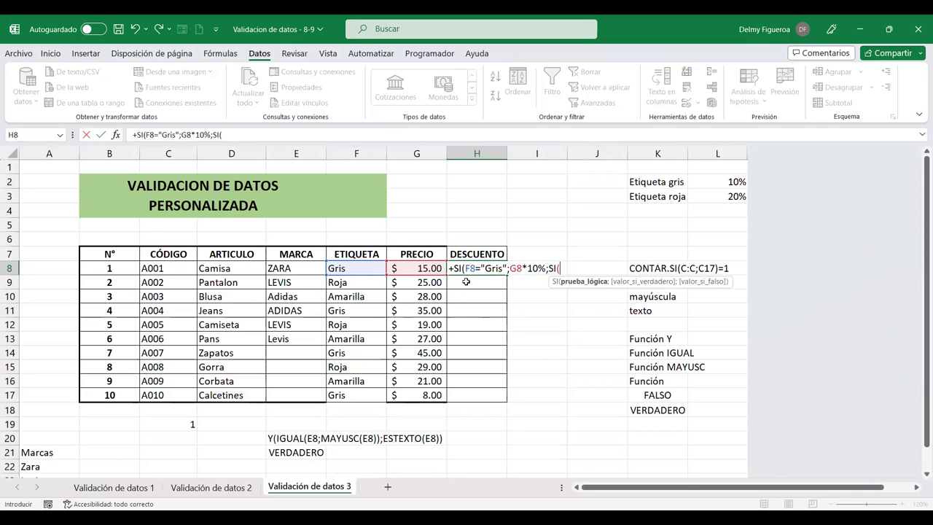
# Add the nested condition F8="Roja" returning G8*20% to the H8 formula.
pyautogui.click(352, 269)
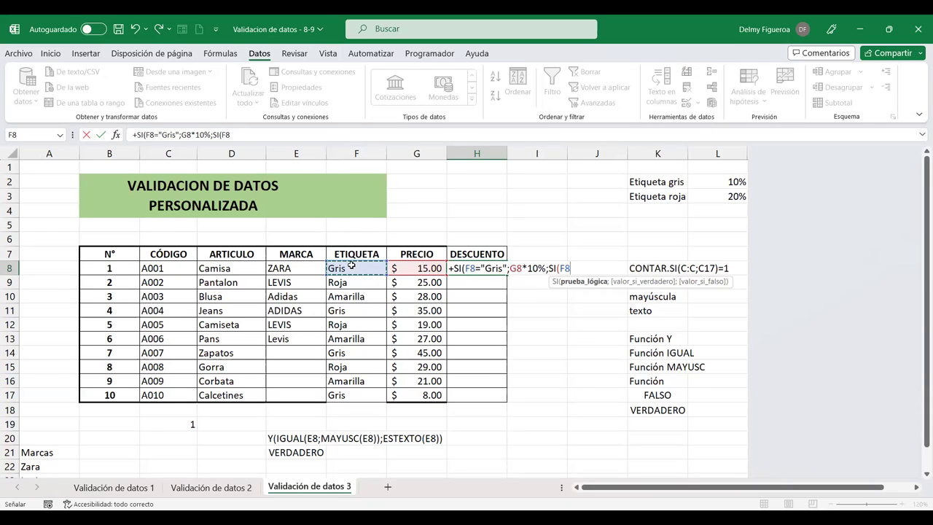
pyautogui.write('=')
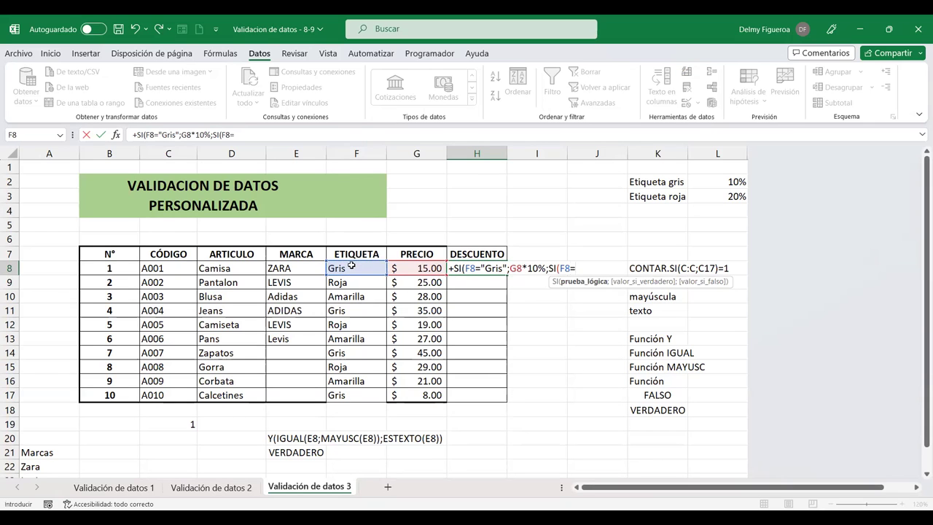
pyautogui.write('"Roja"')
pyautogui.write(';')
pyautogui.click(411, 268)
pyautogui.write('*')
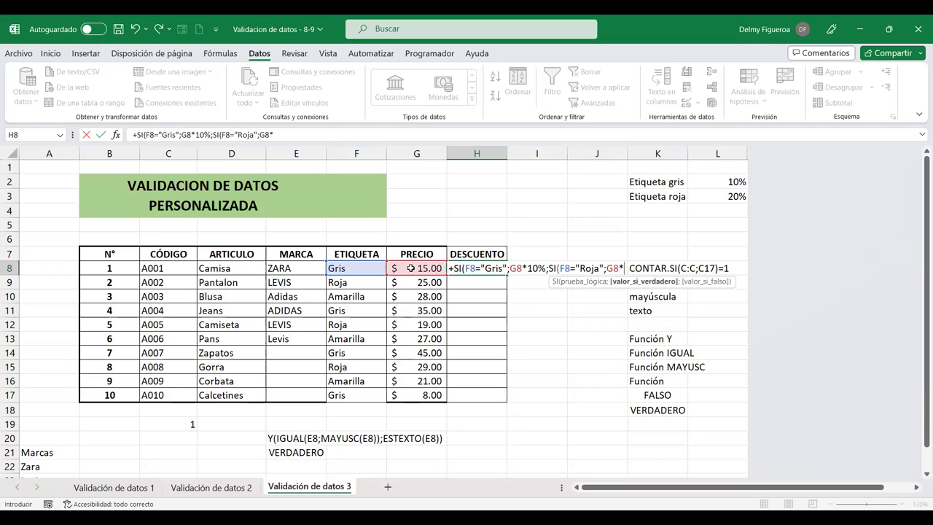
pyautogui.write('20%')
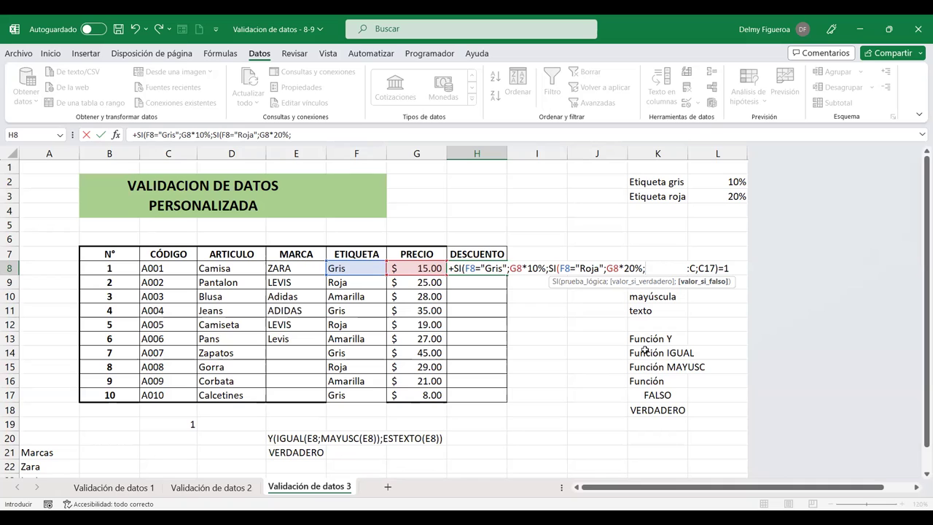
# Add a third SI for F8="Amarilla" returning G8*25%, close the parentheses and commit H8.
pyautogui.write('si')
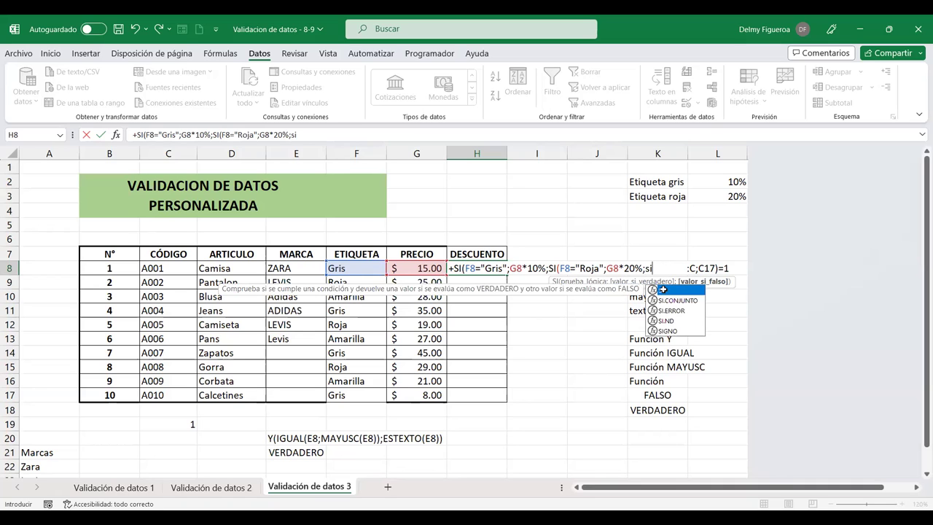
pyautogui.doubleClick(662, 289)
pyautogui.click(361, 269)
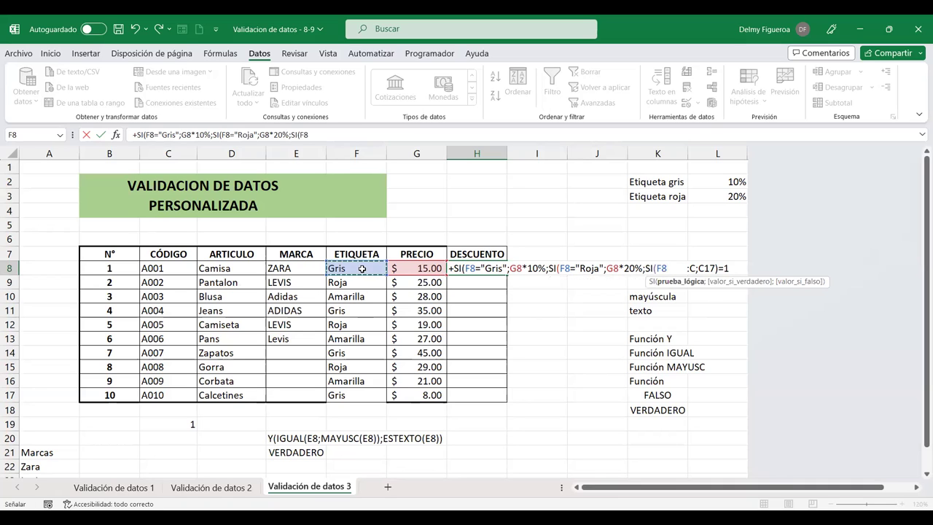
pyautogui.write('="Amarilla')
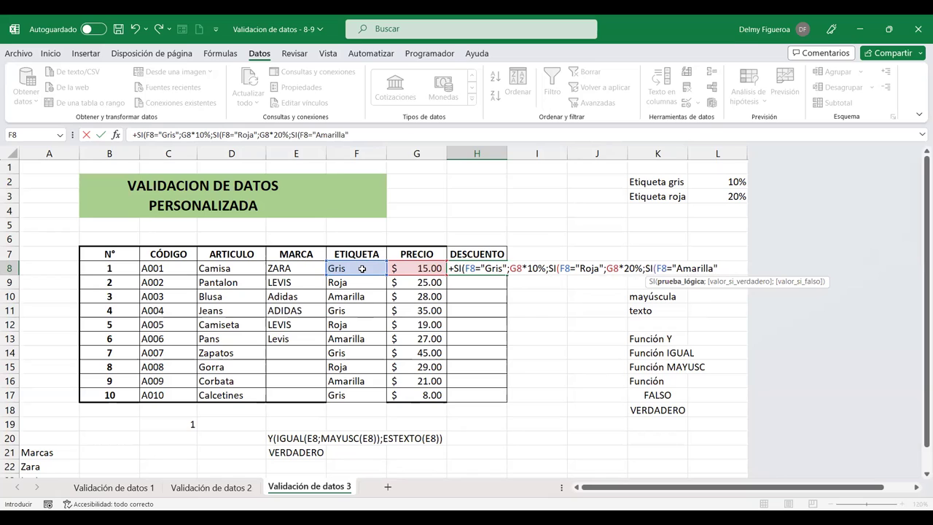
pyautogui.write('=')
pyautogui.press('BackSpace')
pyautogui.write(';')
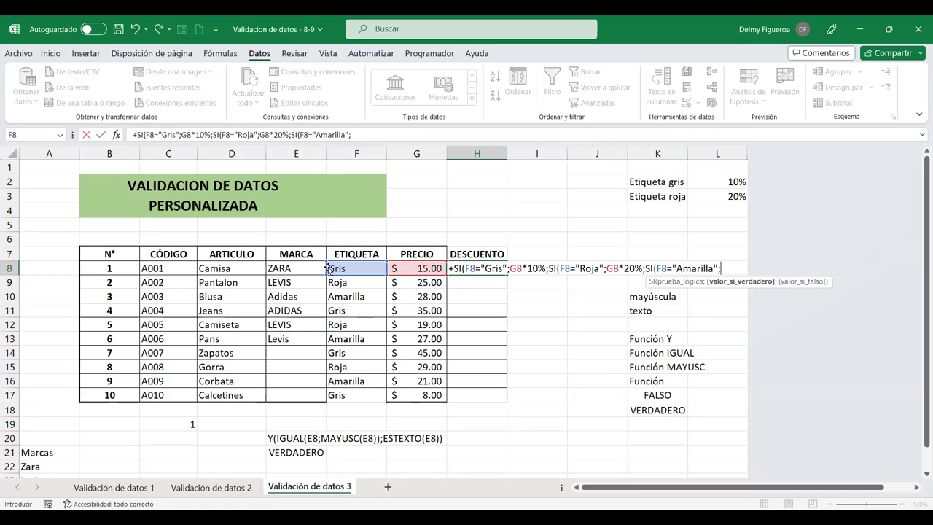
pyautogui.click(417, 268)
pyautogui.write('*25%')
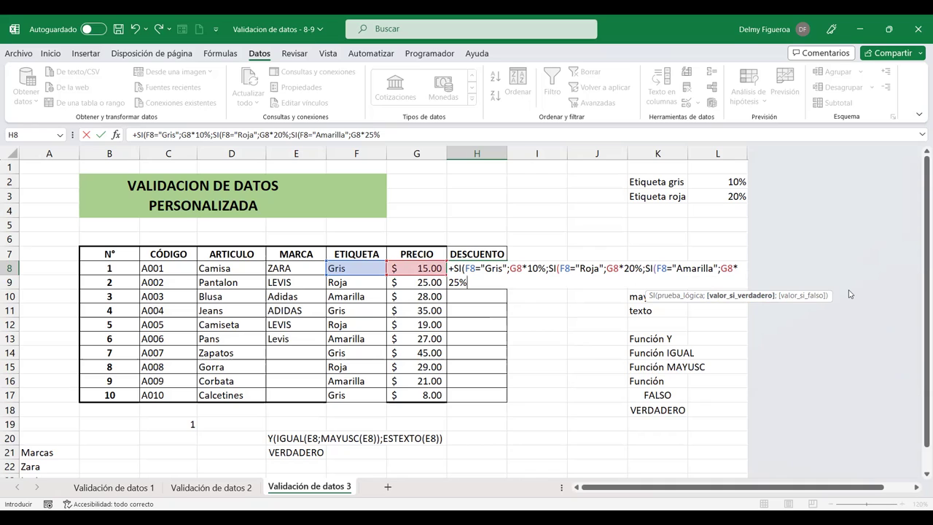
pyautogui.write('))')
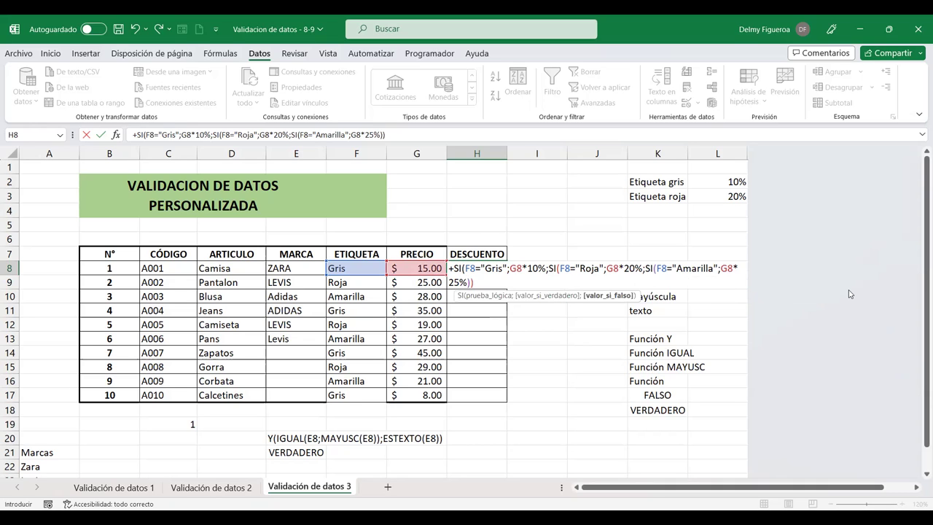
pyautogui.write(')')
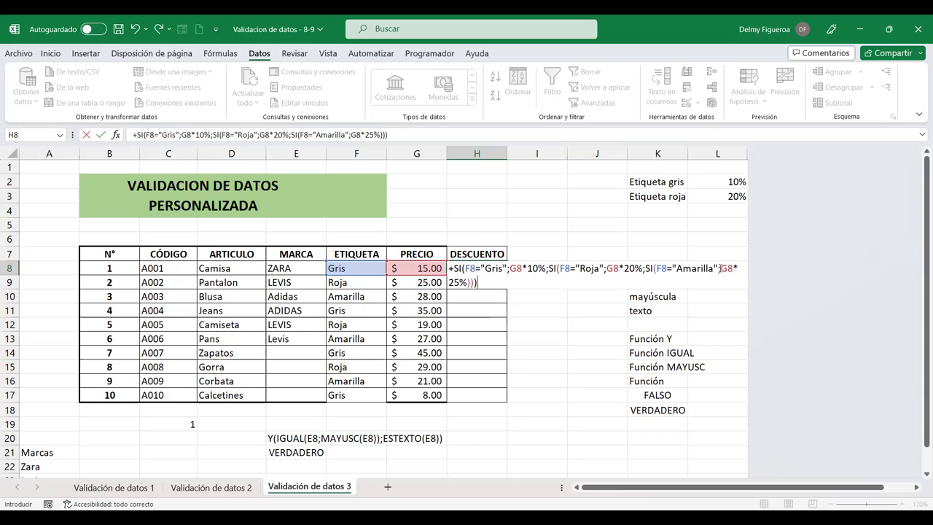
pyautogui.press('Return')
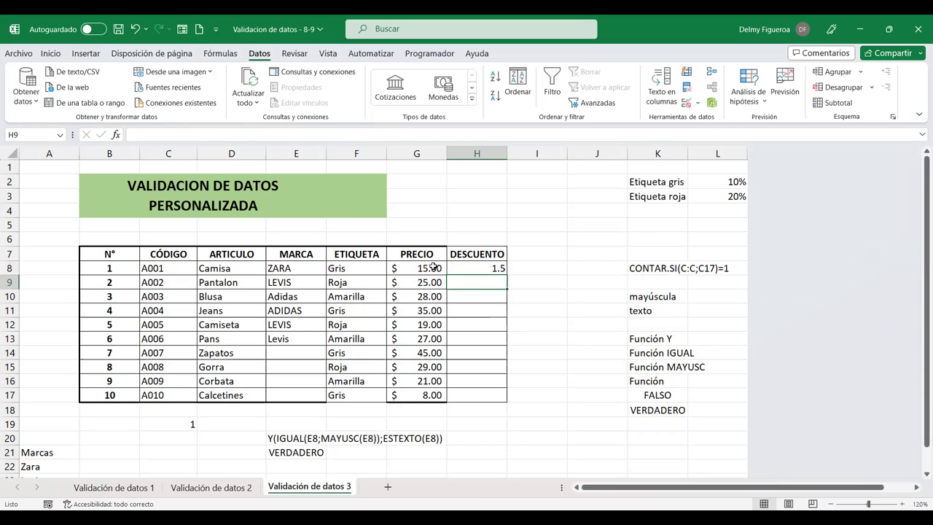
pyautogui.click(493, 269)
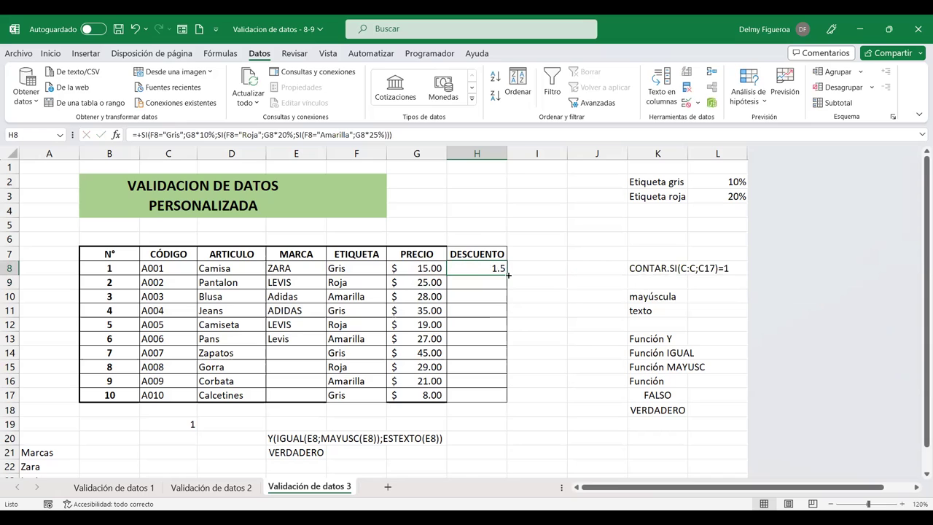
pyautogui.moveTo(508, 274); pyautogui.dragTo(506, 400)
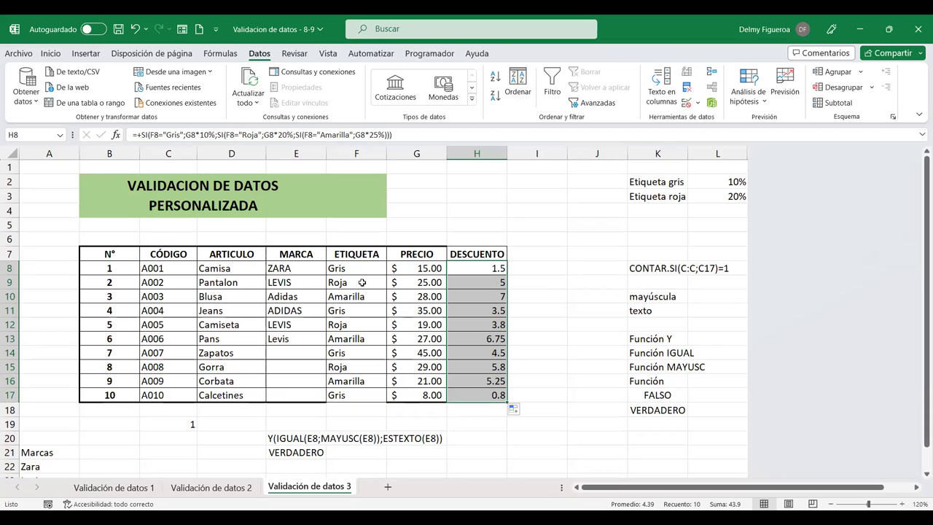
pyautogui.click(494, 266)
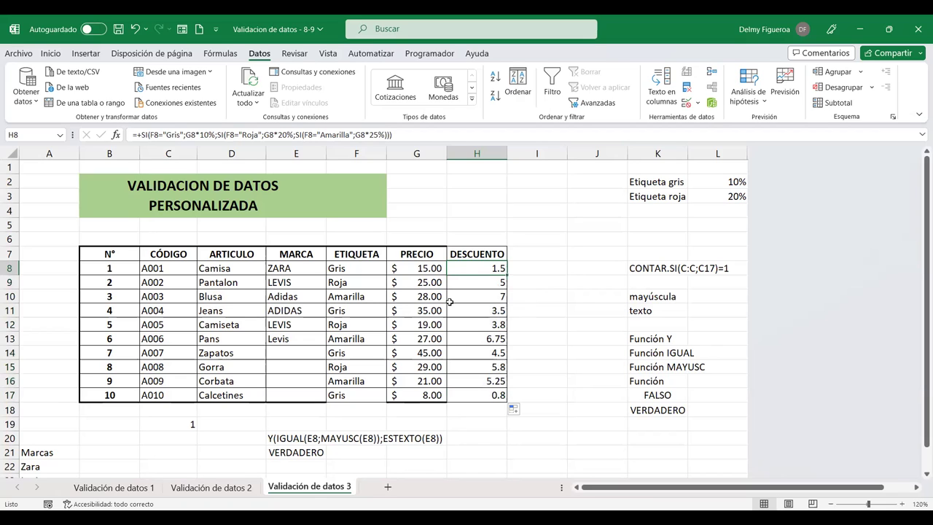
pyautogui.click(542, 255)
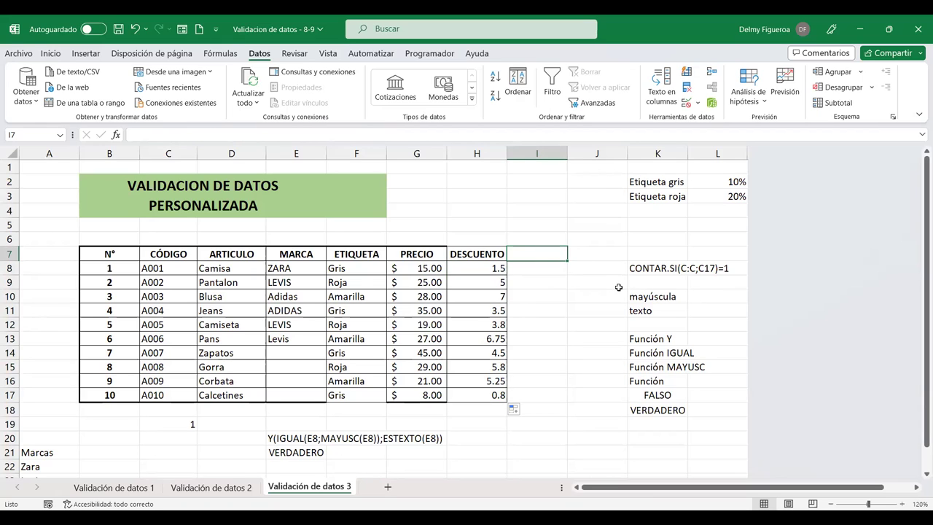
# Head I7 as TOTAL and enter =+G8-H8 in I8.
pyautogui.write('TOTAL')
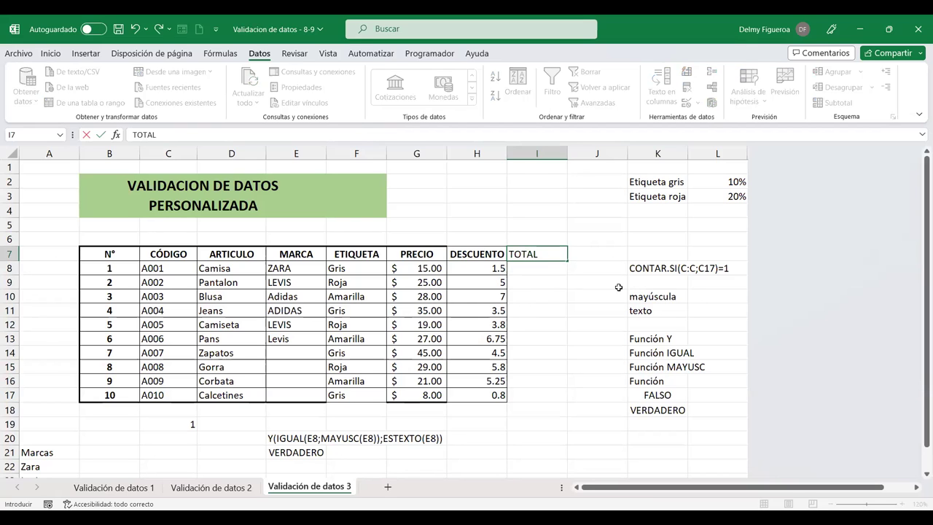
pyautogui.press('Return')
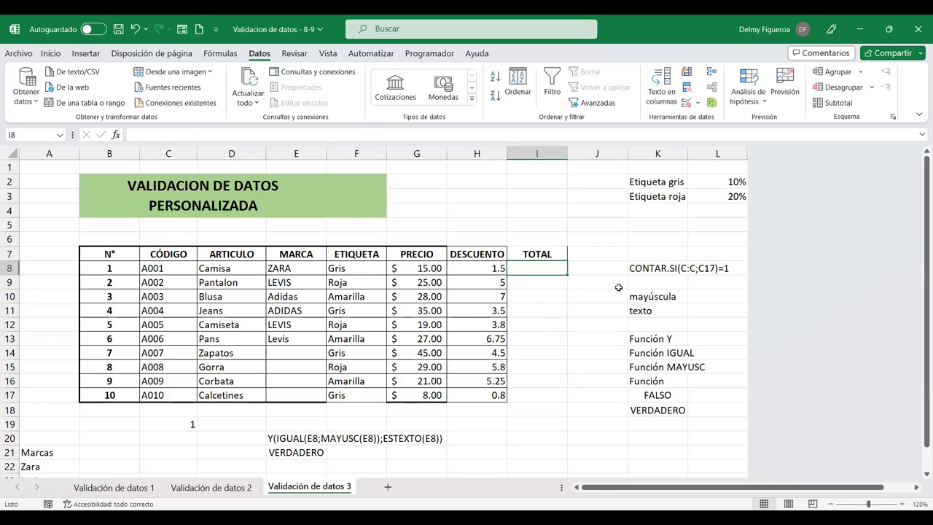
pyautogui.write('+')
pyautogui.press('Left')
pyautogui.press('Left')
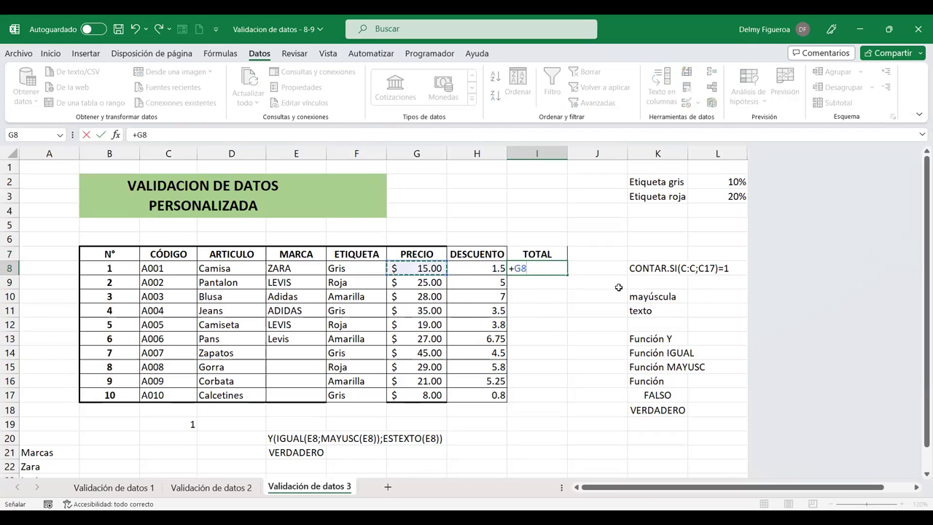
pyautogui.write('-')
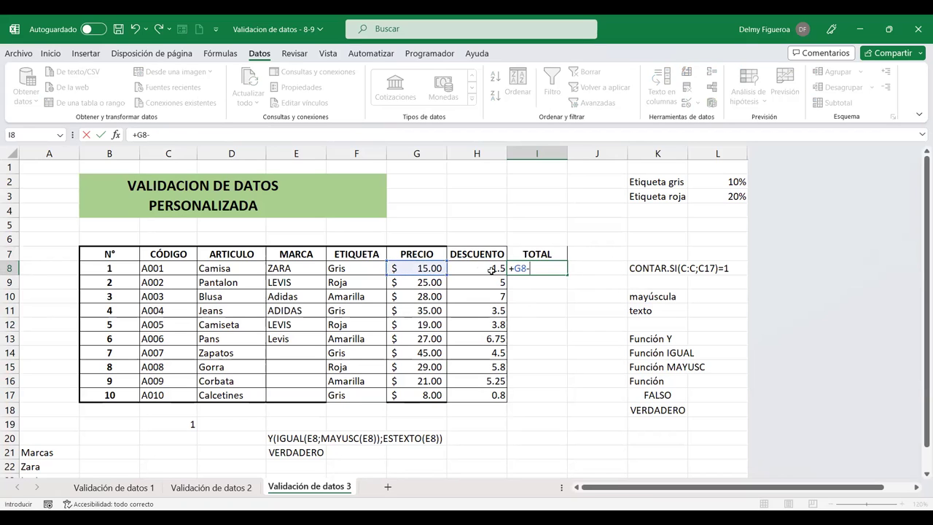
pyautogui.click(480, 269)
pyautogui.press('Return')
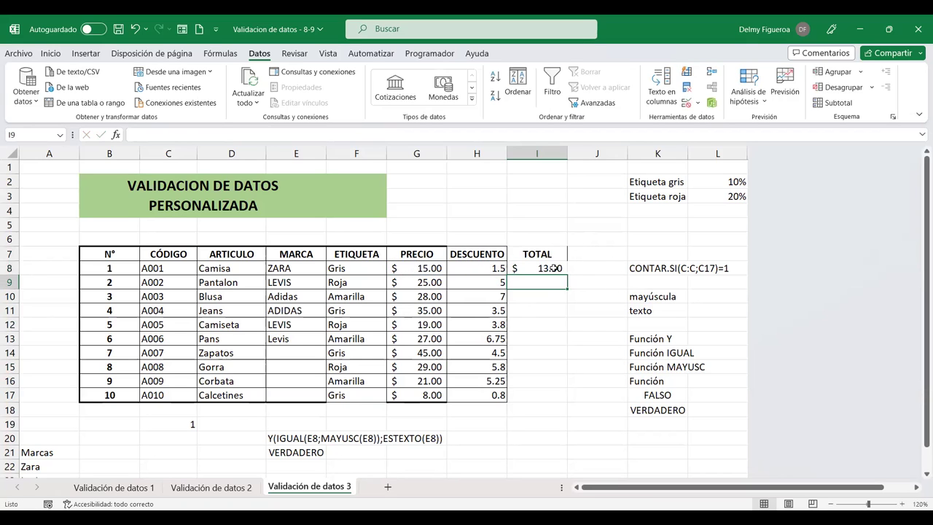
# Fill the TOTAL formula down to I17, then select the PRECIO column G.
pyautogui.click(551, 268)
pyautogui.moveTo(566, 275); pyautogui.dragTo(559, 391)
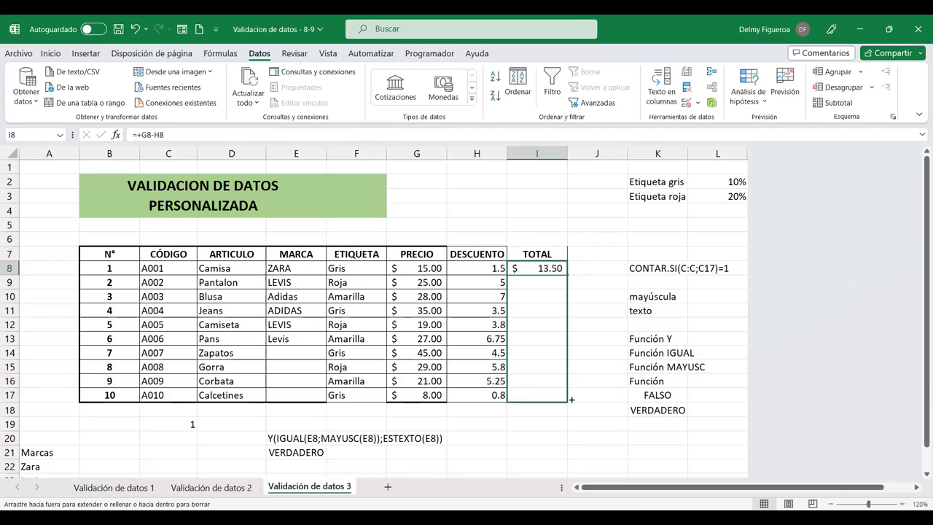
pyautogui.doubleClick(475, 268)
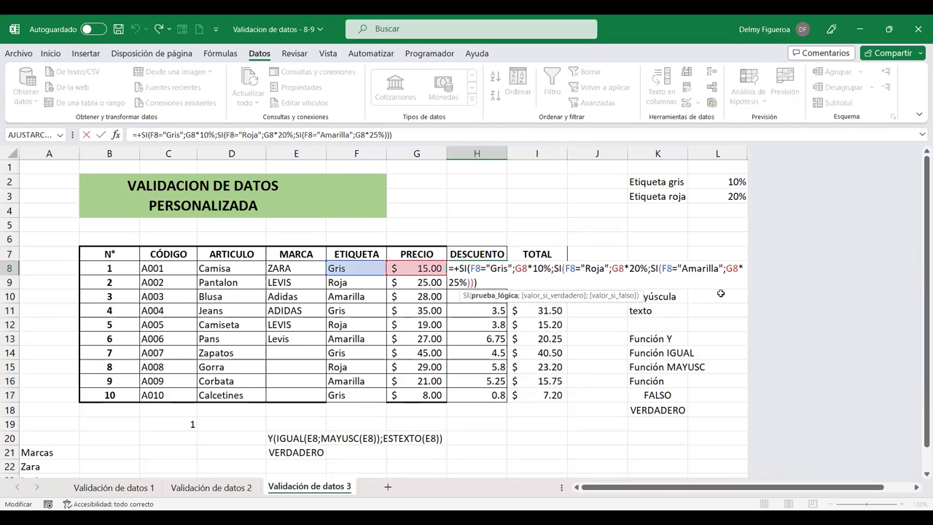
pyautogui.press('Return')
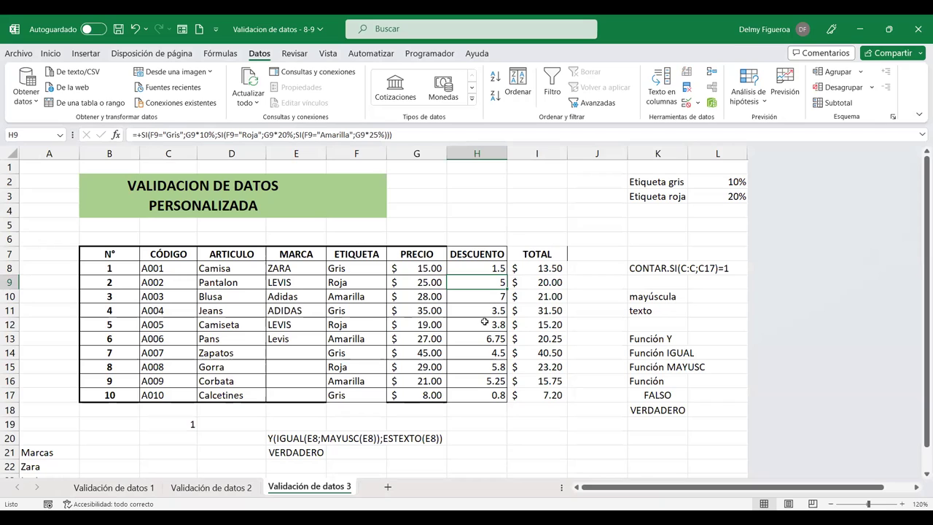
pyautogui.click(222, 268)
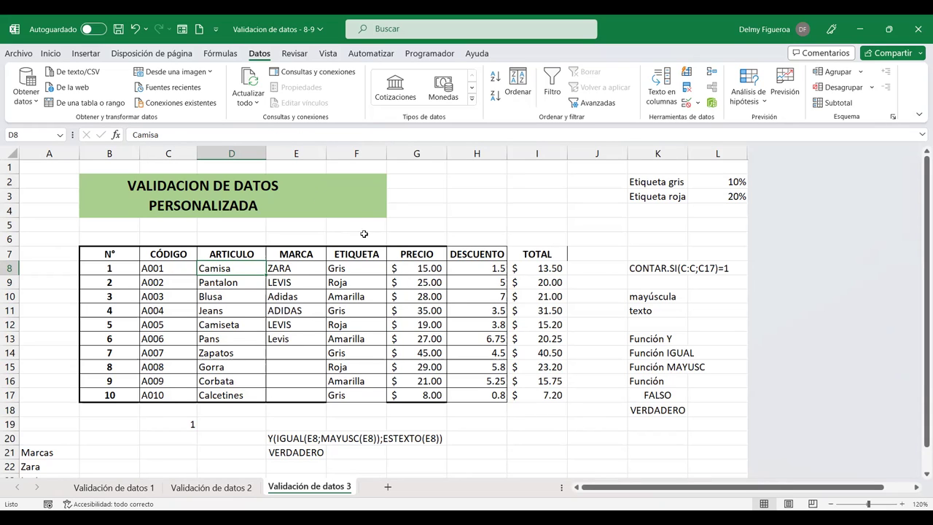
pyautogui.click(427, 149)
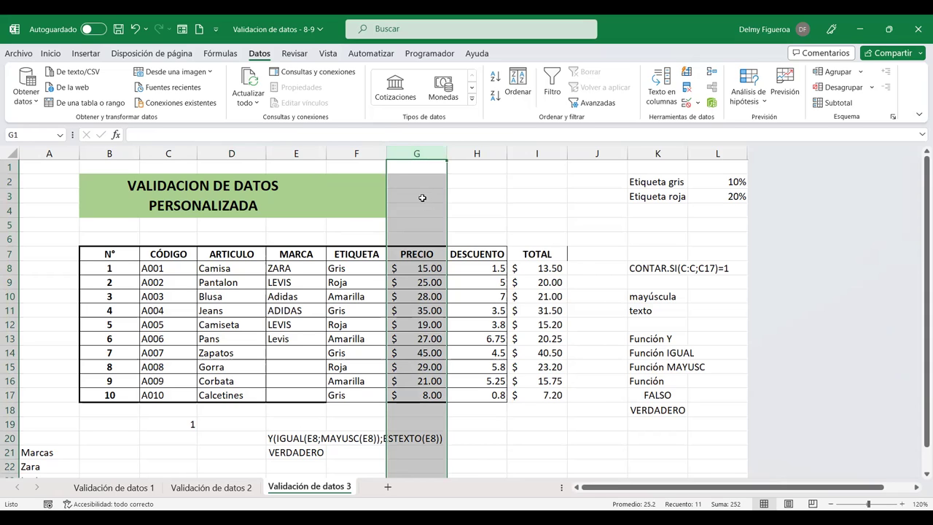
# Insert a CANTIDAD column before PRECIO and copy the CÓDIGO and ARTICULO cells C7:D17.
pyautogui.rightClick(427, 156)
pyautogui.click(462, 283)
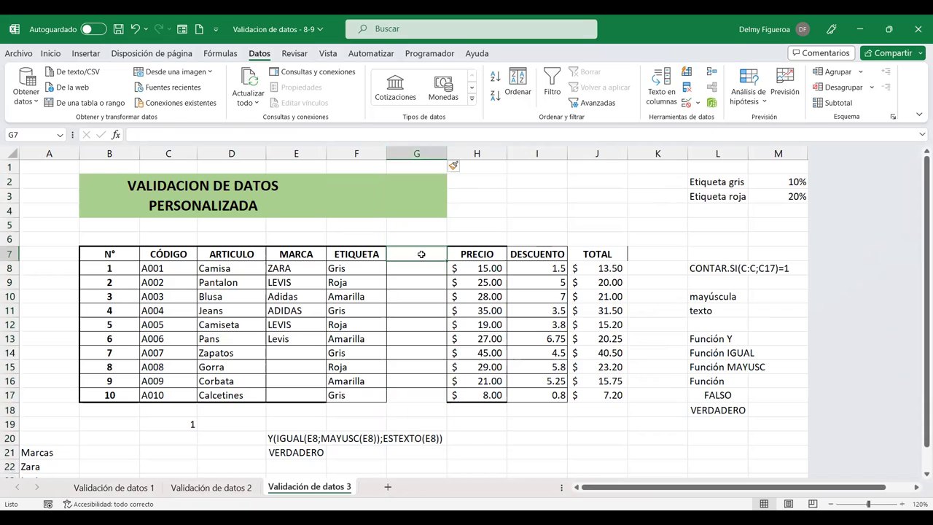
pyautogui.write('CANTIDAD')
pyautogui.press('Return')
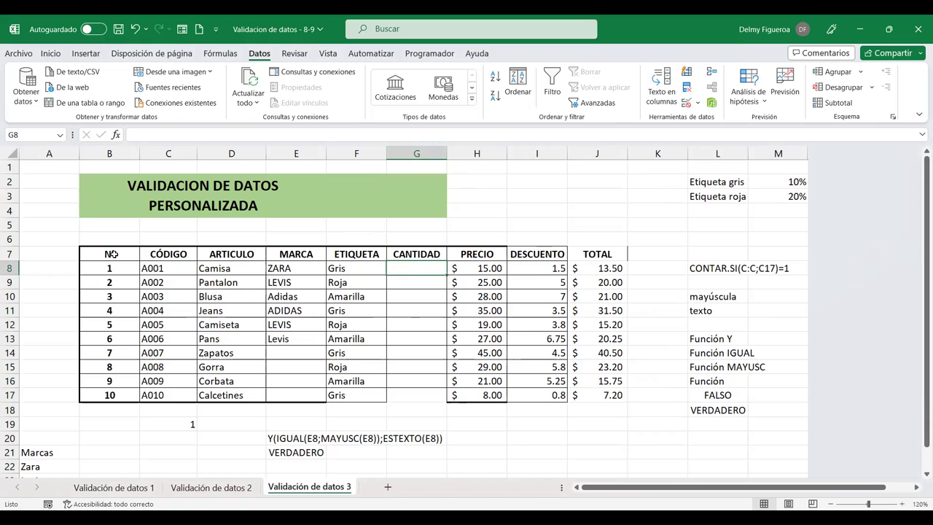
pyautogui.moveTo(167, 253); pyautogui.dragTo(239, 394)
pyautogui.hotkey('ctrl', 'c')
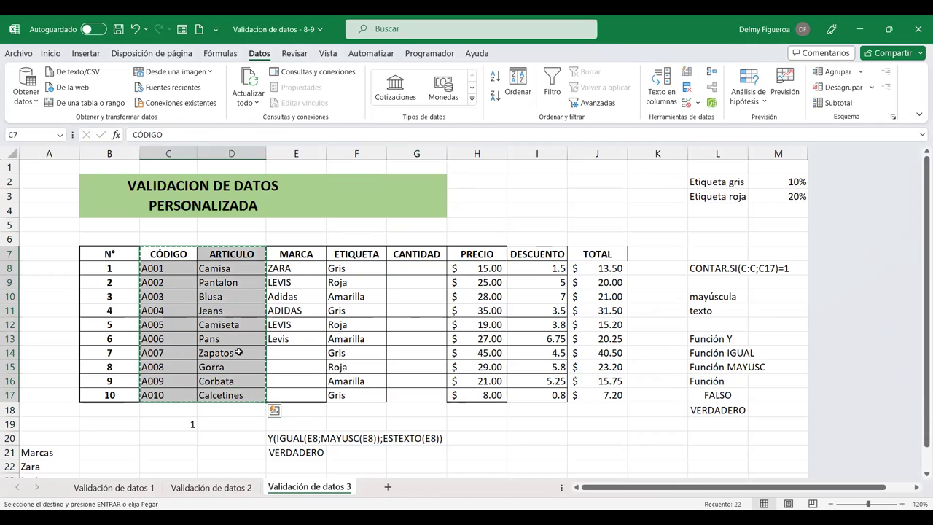
# Add a new sheet, paste the CÓDIGO and ARTICULO list at C7, and zoom to 120%.
pyautogui.click(388, 487)
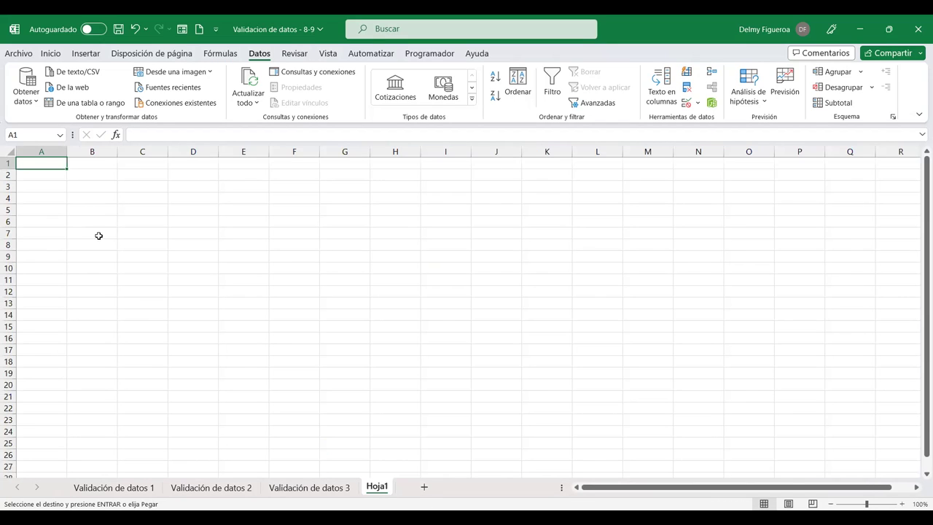
pyautogui.click(145, 231)
pyautogui.hotkey('ctrl', 'v')
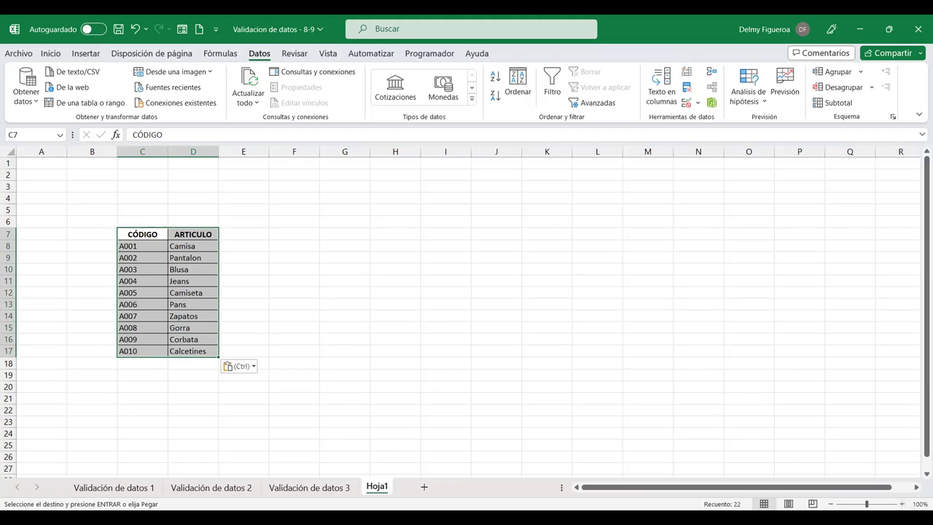
pyautogui.doubleClick(901, 503)
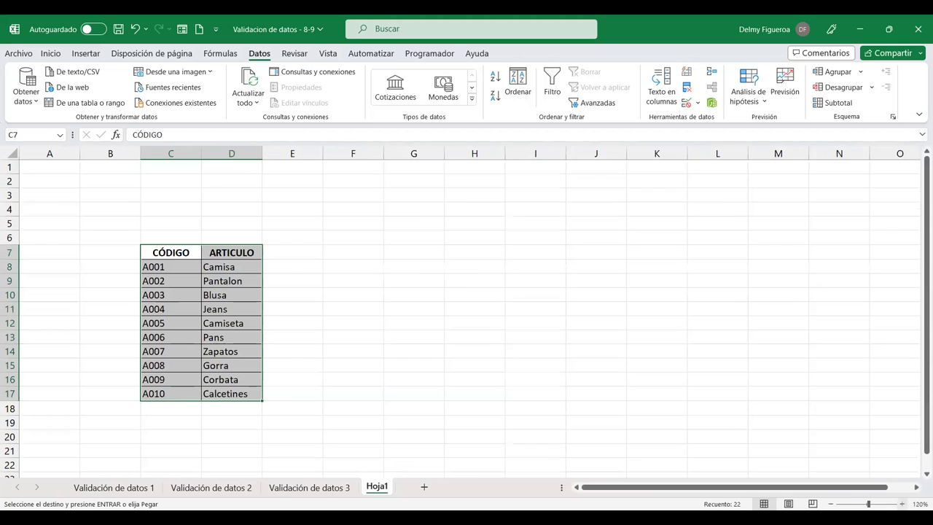
# Add an INVENTARIO header in E7 with stock 10, 15, 20, 30, 10, 10, 15, 30, 20, 20.
pyautogui.click(284, 252)
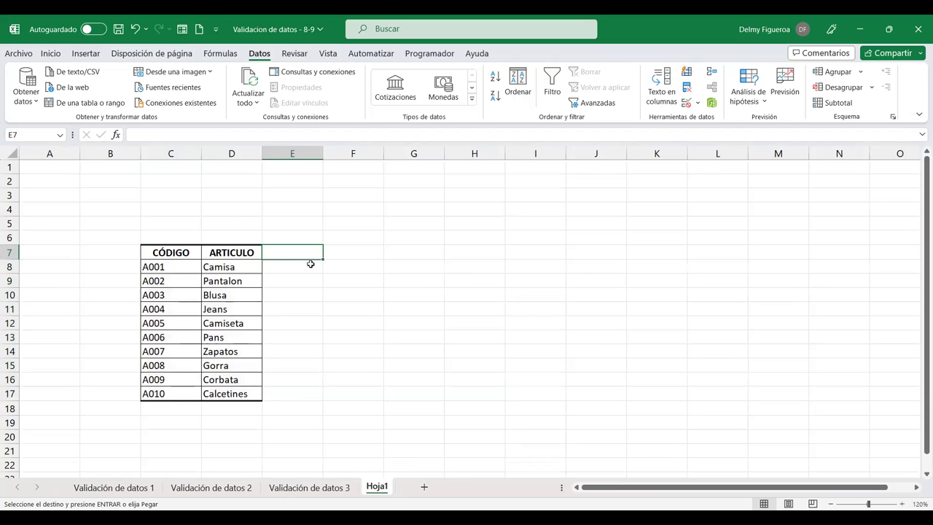
pyautogui.click(284, 266)
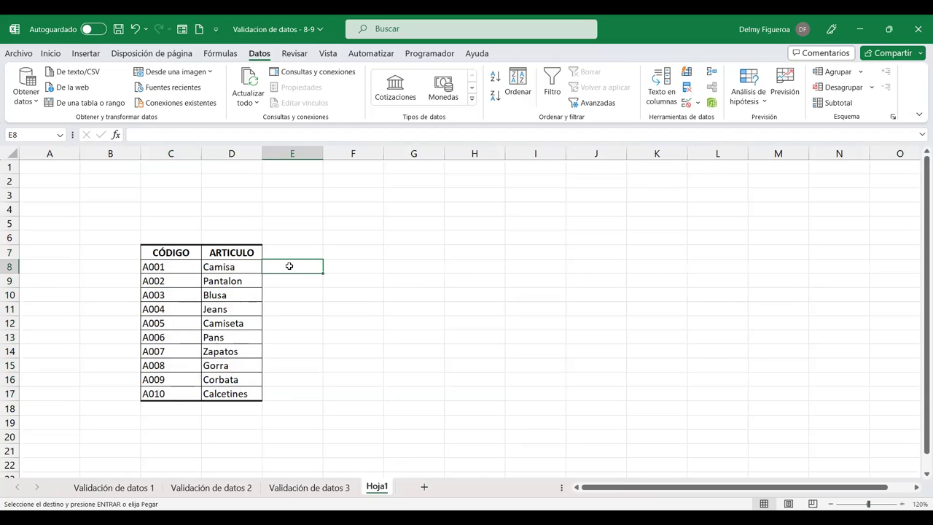
pyautogui.click(292, 253)
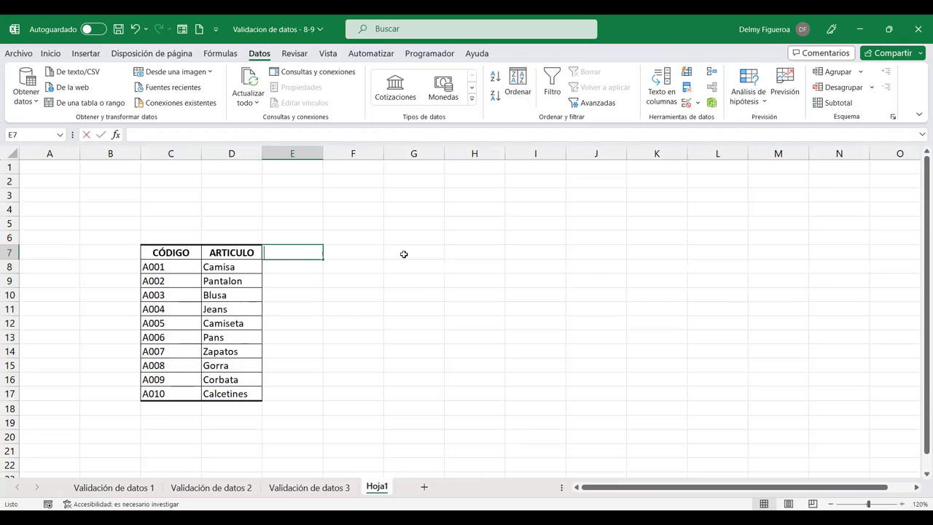
pyautogui.write('INVENTARIO')
pyautogui.press('Return')
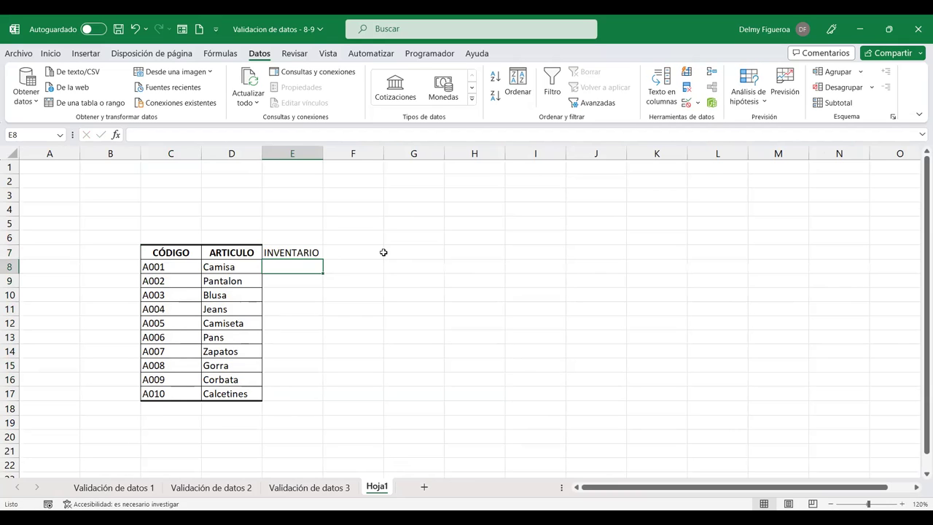
pyautogui.write('10')
pyautogui.press('Return')
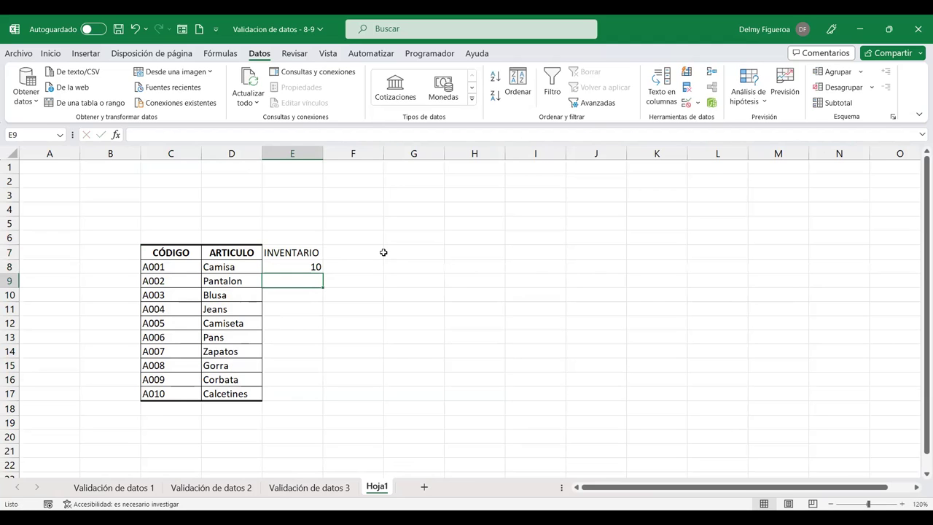
pyautogui.write('15')
pyautogui.press('Return')
pyautogui.write('20')
pyautogui.press('Return')
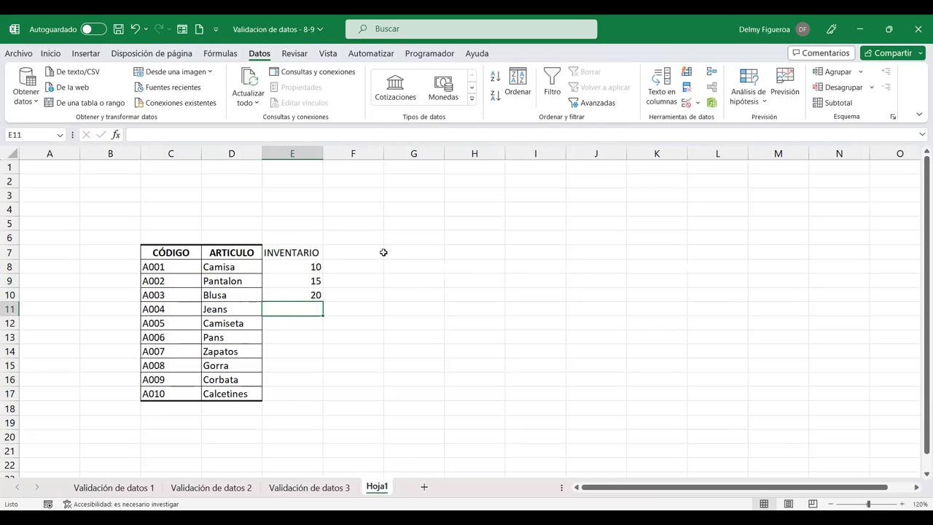
pyautogui.write('30')
pyautogui.press('Return')
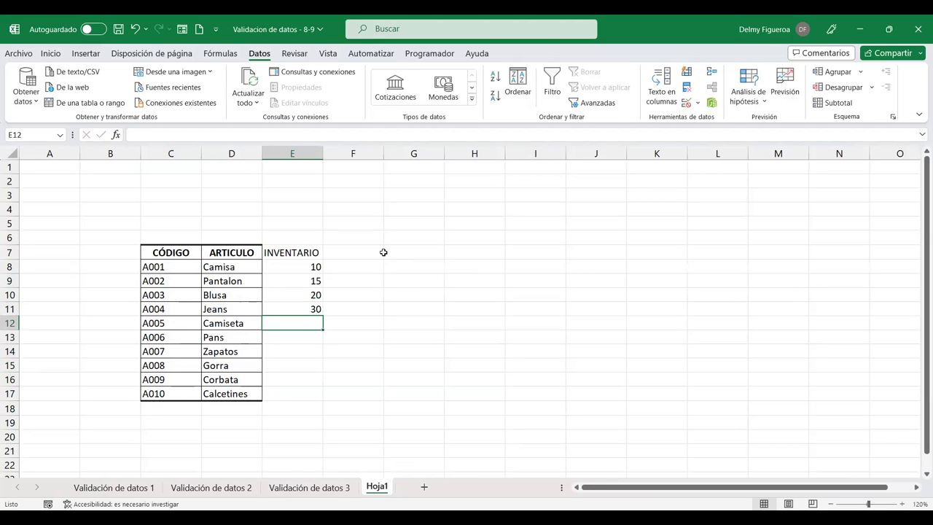
pyautogui.write('10')
pyautogui.press('Return')
pyautogui.write('10')
pyautogui.press('Return')
pyautogui.write('15')
pyautogui.press('Return')
pyautogui.write('30')
pyautogui.press('Return')
pyautogui.write('20')
pyautogui.press('Return')
pyautogui.write('20')
pyautogui.press('Return')
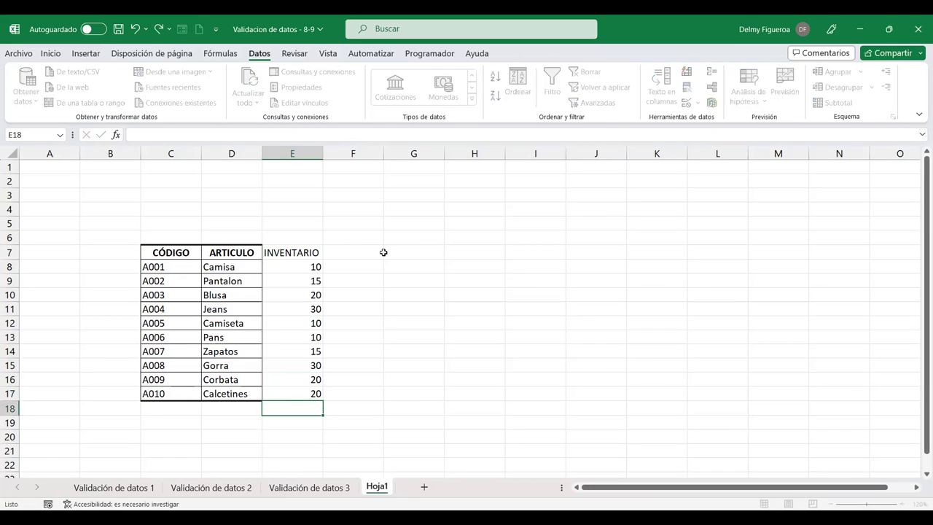
# Paste the table's borders onto the INVENTARIO column E7:E17.
pyautogui.moveTo(279, 255); pyautogui.dragTo(288, 394)
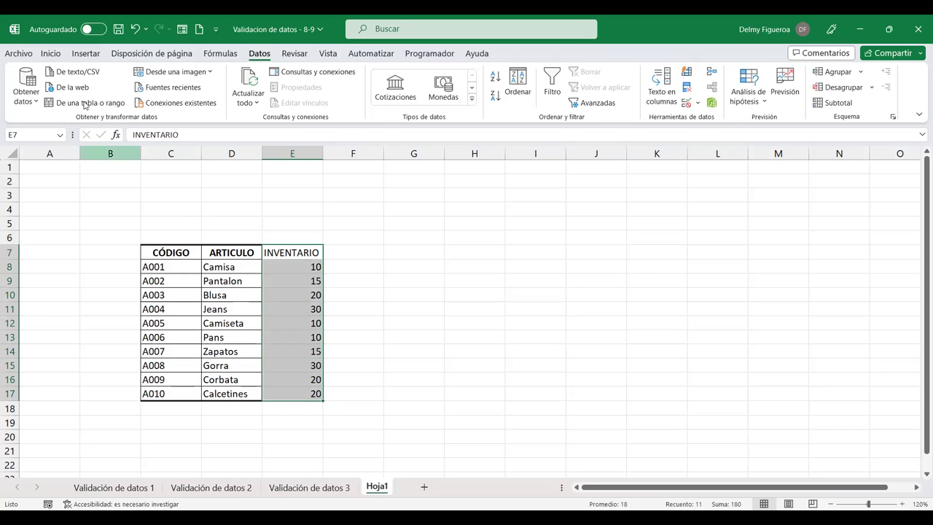
pyautogui.click(54, 54)
pyautogui.hotkey('ctrl', 'v')
pyautogui.click(445, 328)
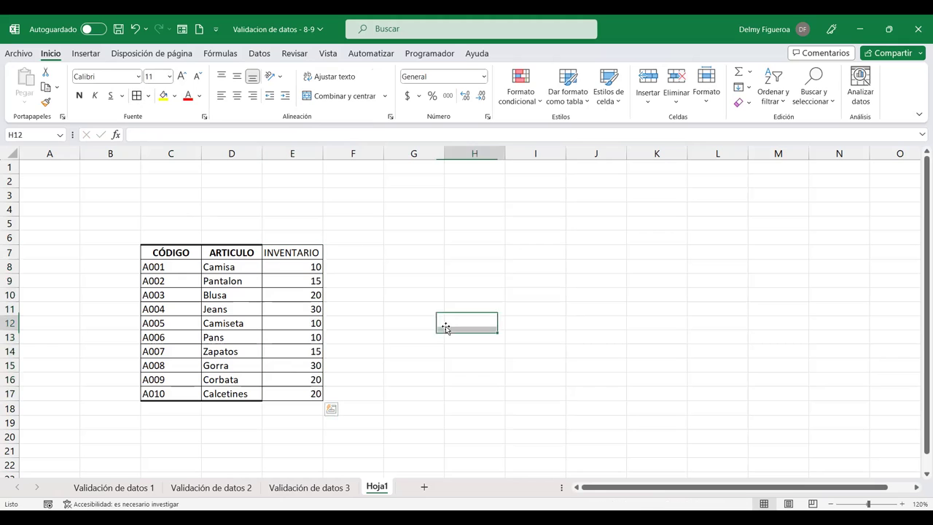
# Check CANTIDAD cell G8 on Validación de datos 3, then return to Hoja1 cell F7.
pyautogui.click(309, 486)
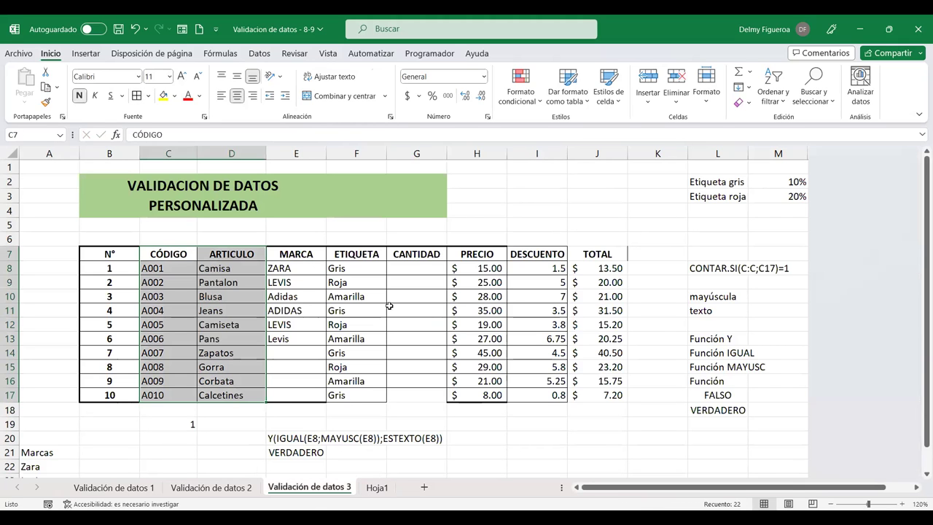
pyautogui.click(423, 267)
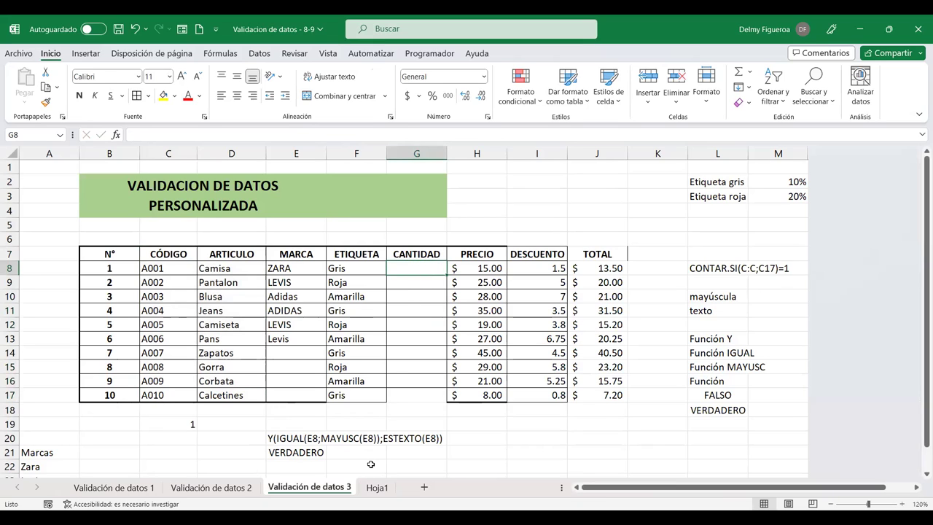
pyautogui.click(379, 489)
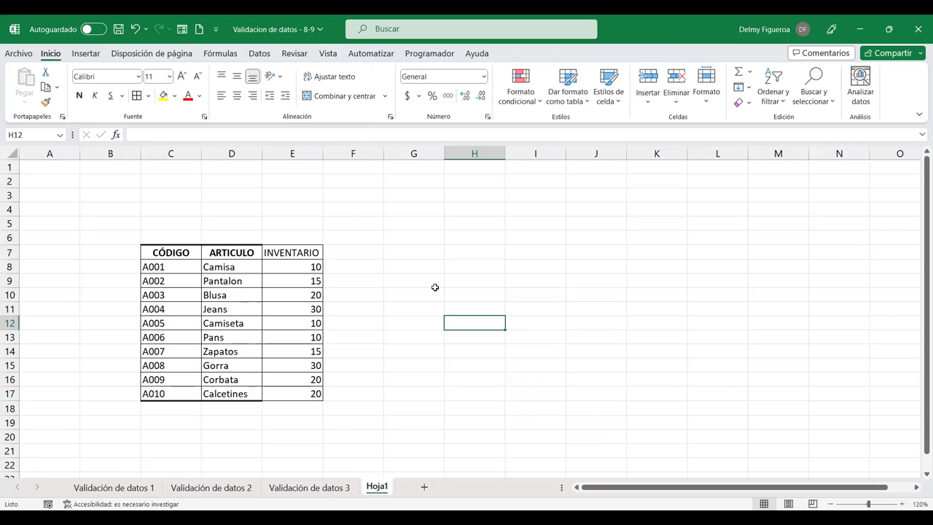
pyautogui.click(354, 253)
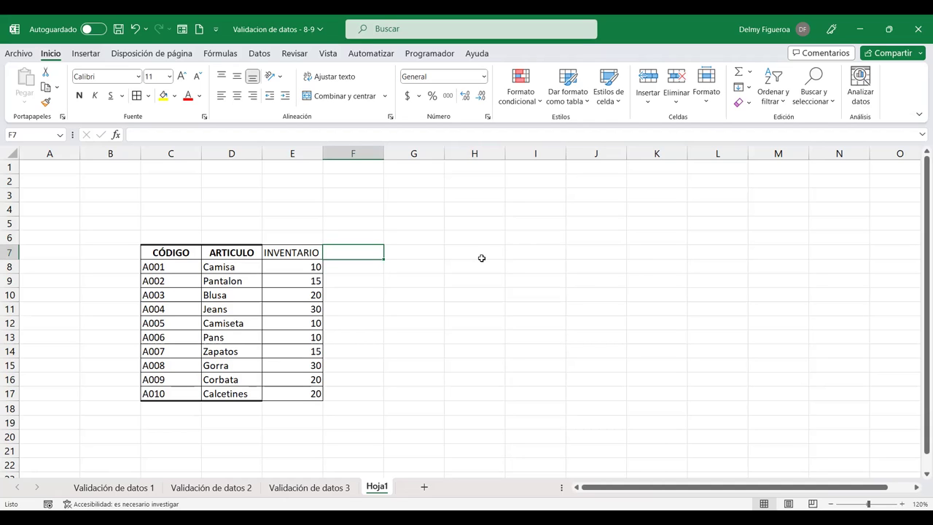
# Give F7:F17 all borders and title F7 EXISTENCIAS, replacing the initial SALDO heading.
pyautogui.write('SALDO')
pyautogui.press('Return')
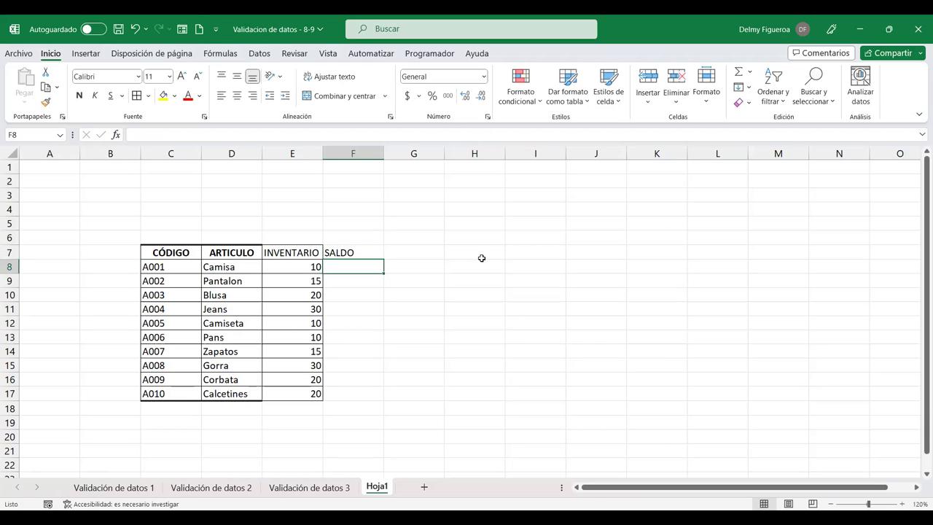
pyautogui.moveTo(365, 253); pyautogui.dragTo(364, 394)
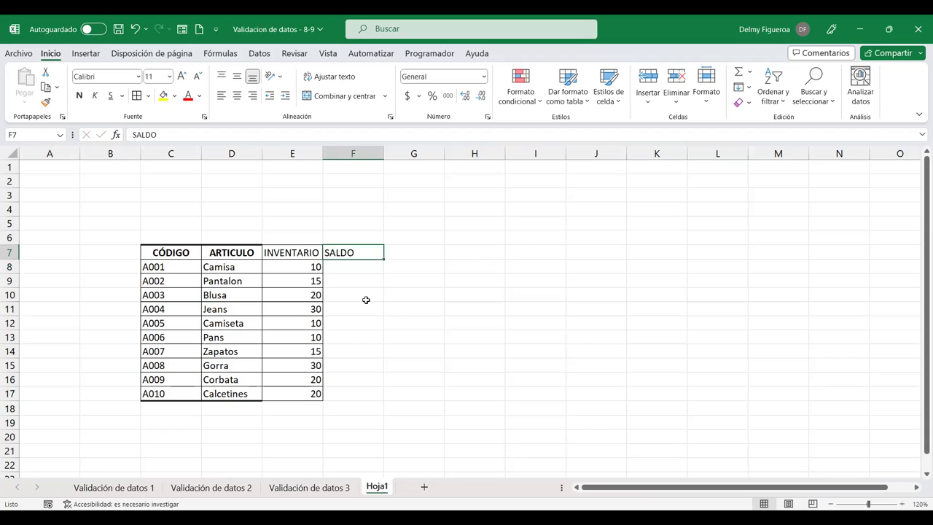
pyautogui.click(137, 96)
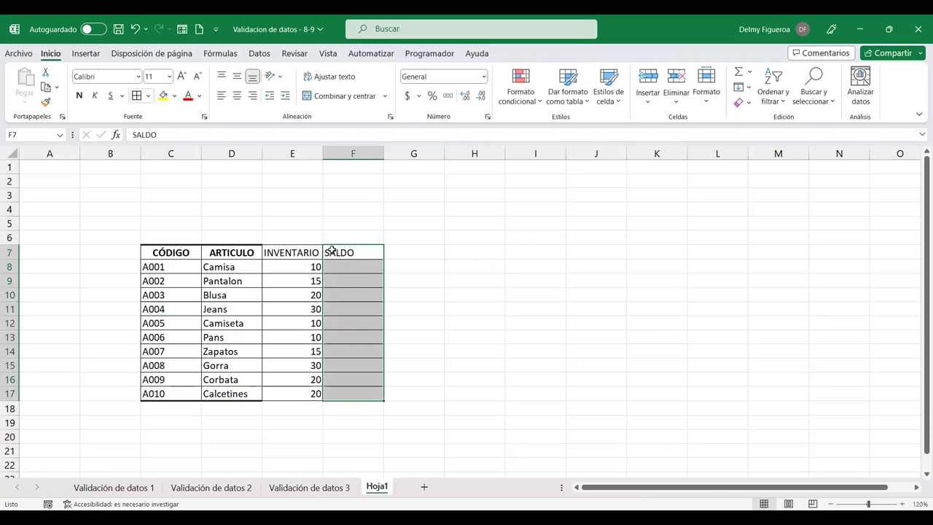
pyautogui.click(359, 253)
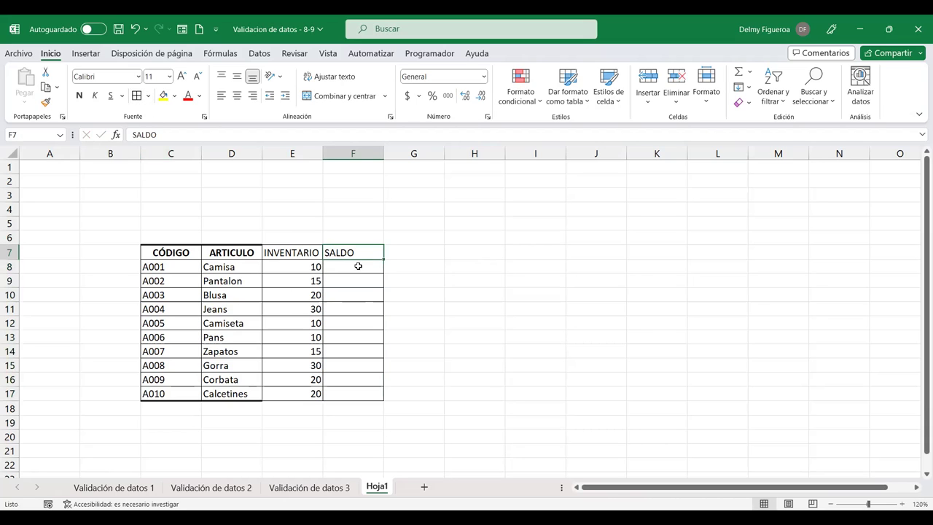
pyautogui.click(363, 269)
pyautogui.click(362, 252)
pyautogui.write('EXISTENCIAS')
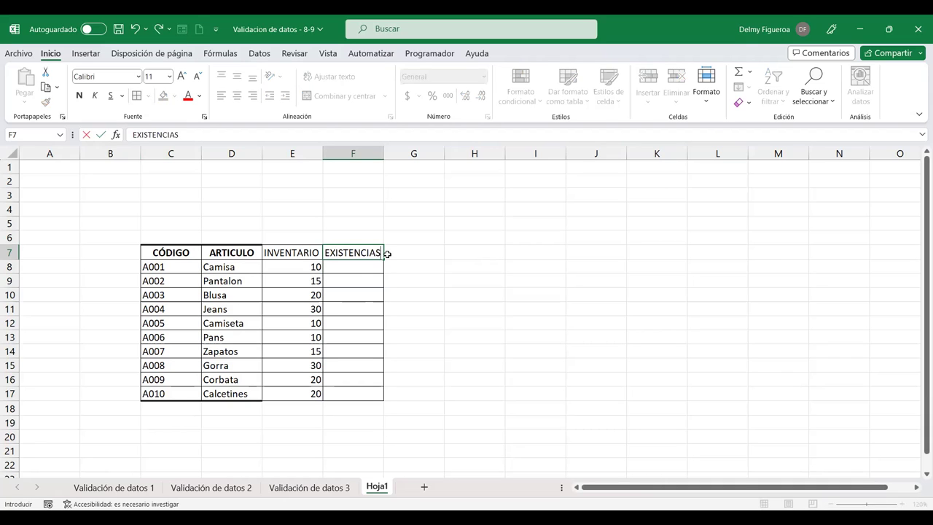
pyautogui.press('Return')
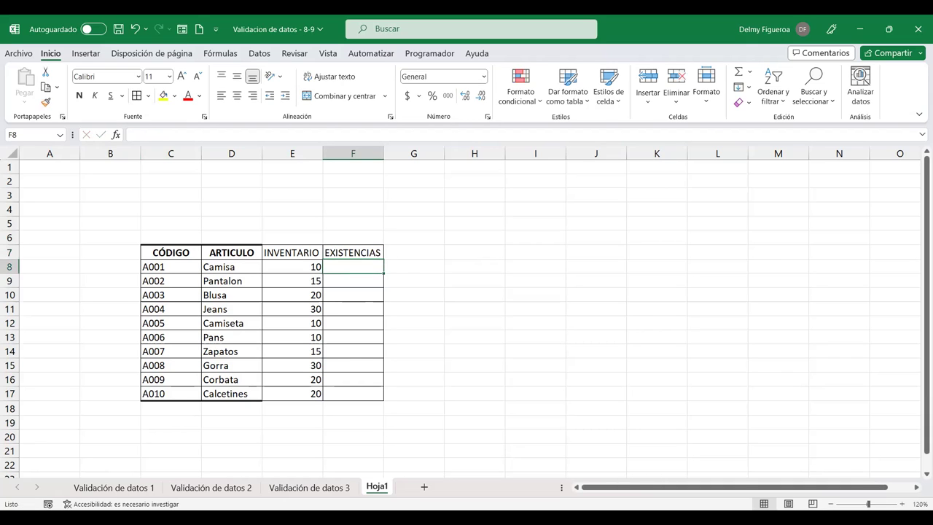
pyautogui.click(331, 486)
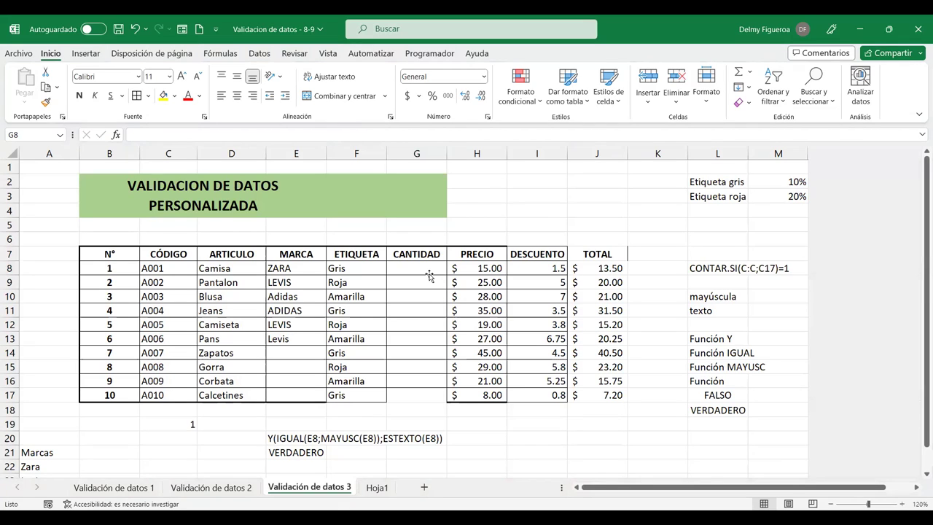
pyautogui.click(376, 487)
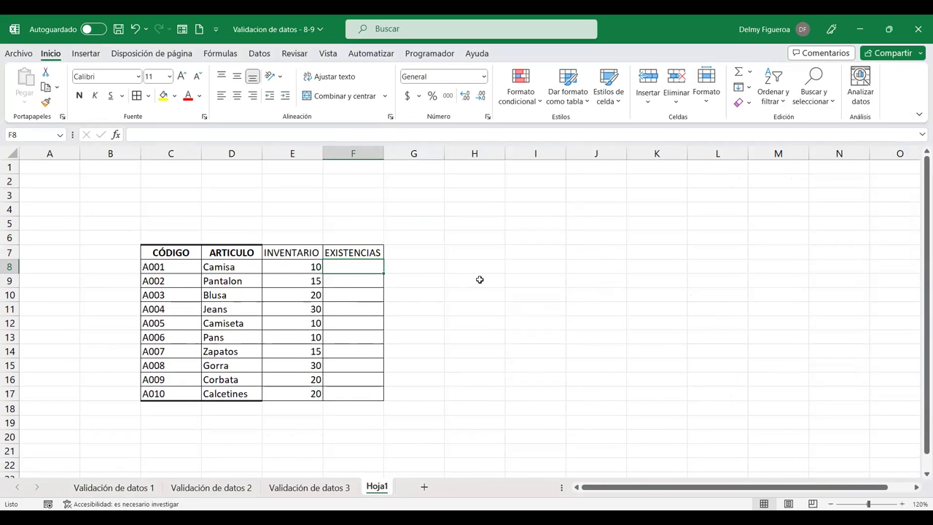
# Enter =+E8-'Validación de datos 3'!G8 in F8 and fill it down to F17.
pyautogui.write('+')
pyautogui.click(302, 266)
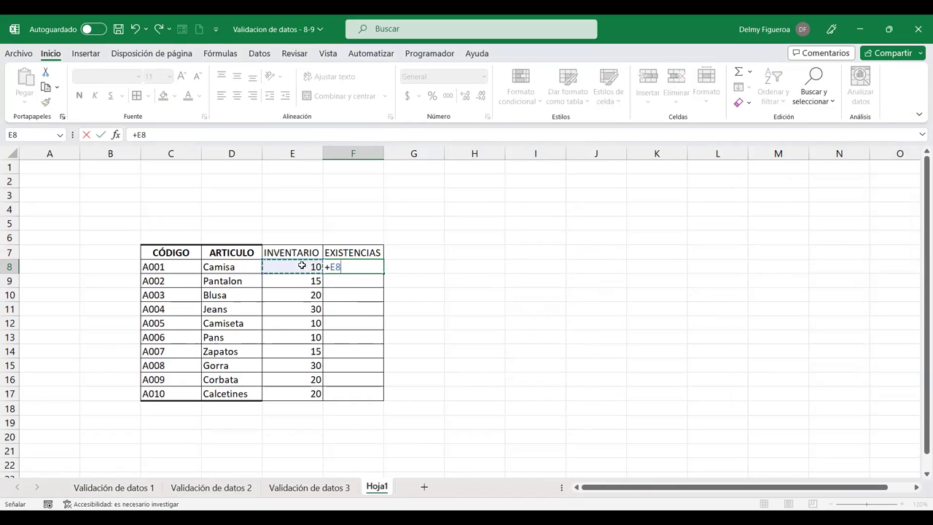
pyautogui.write('-')
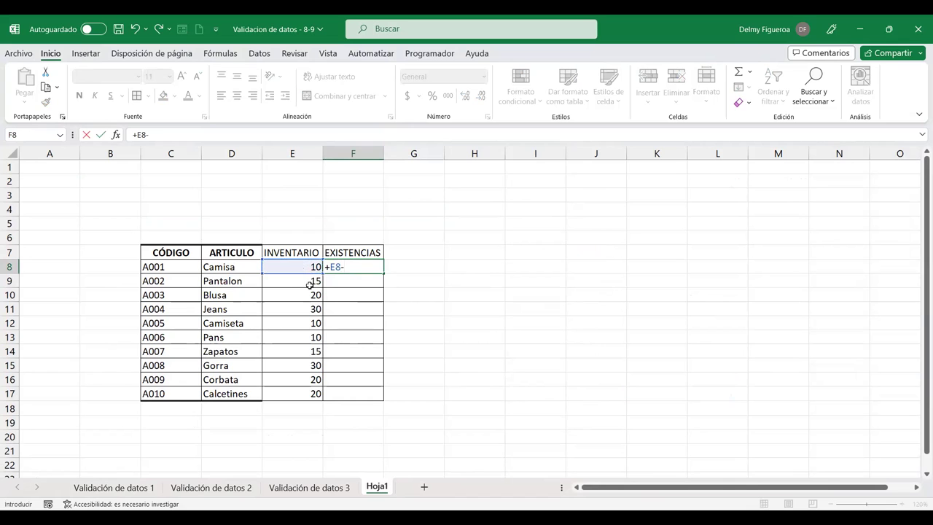
pyautogui.click(339, 488)
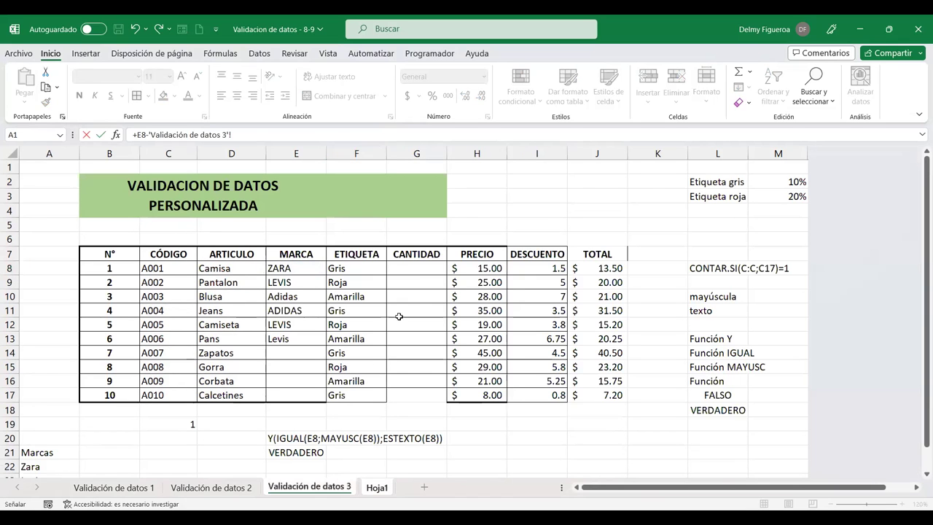
pyautogui.click(418, 269)
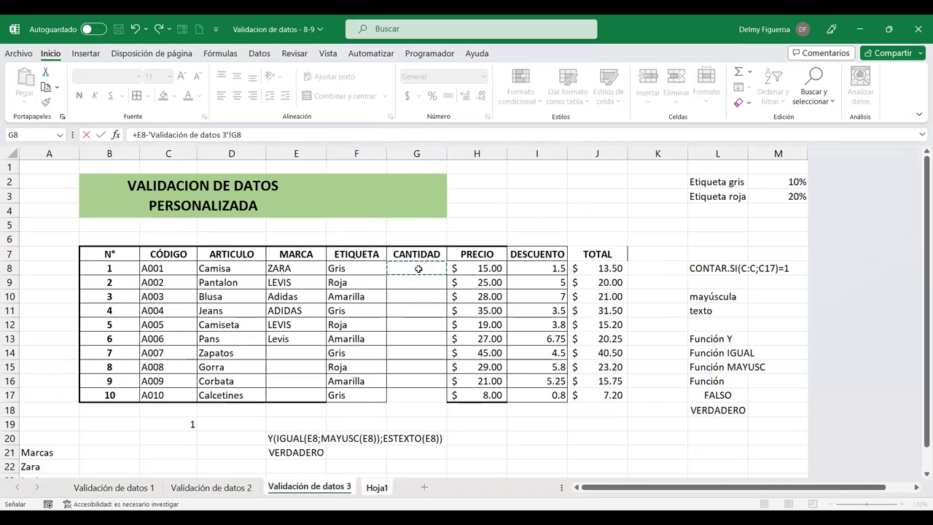
pyautogui.press('Return')
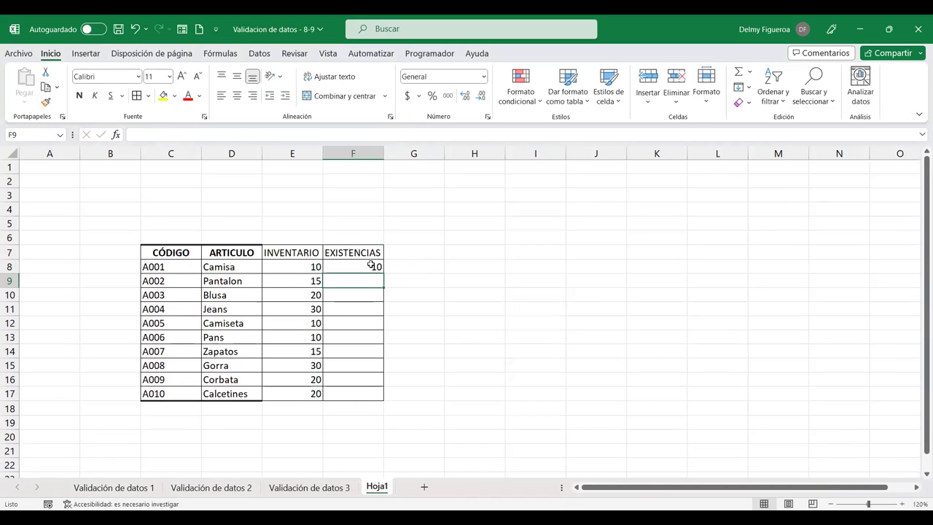
pyautogui.click(377, 270)
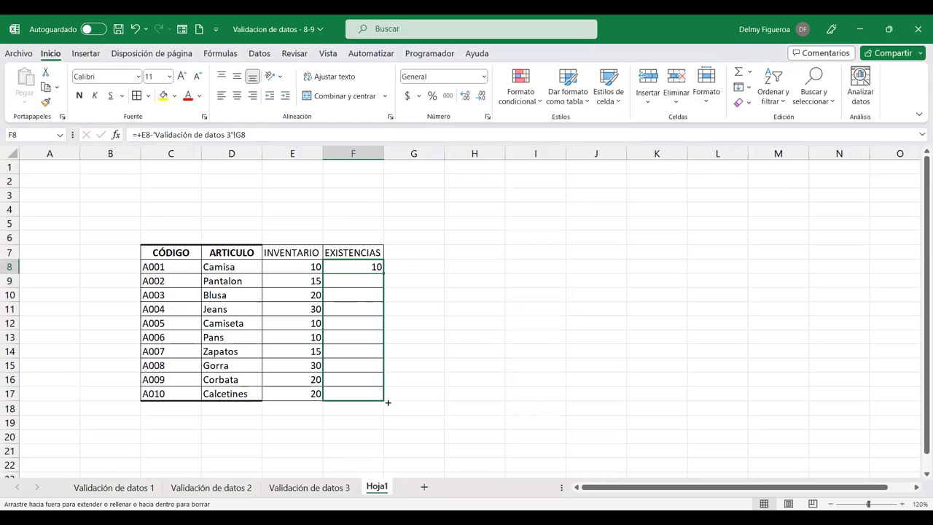
pyautogui.moveTo(379, 272); pyautogui.dragTo(382, 401)
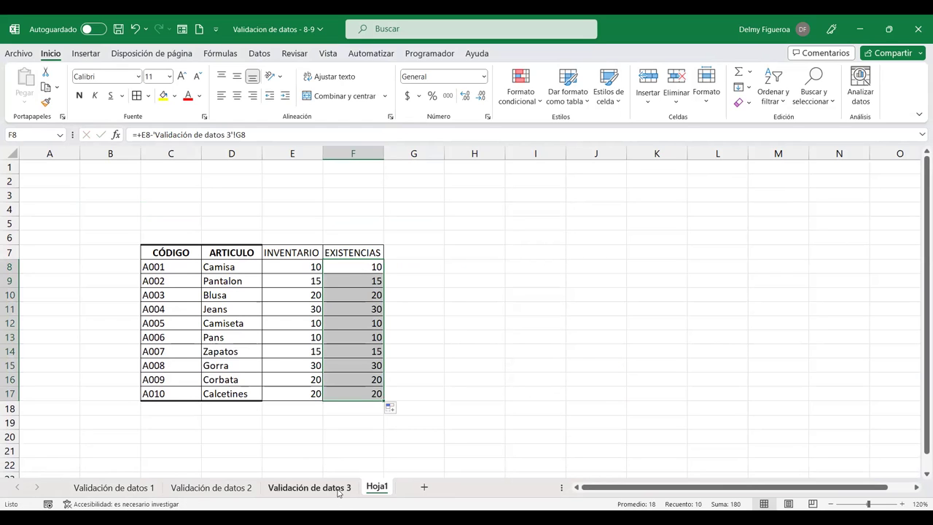
# Enter a CANTIDAD of 2 for Camisa and verify its EXISTENCIAS drops to 8.
pyautogui.click(339, 486)
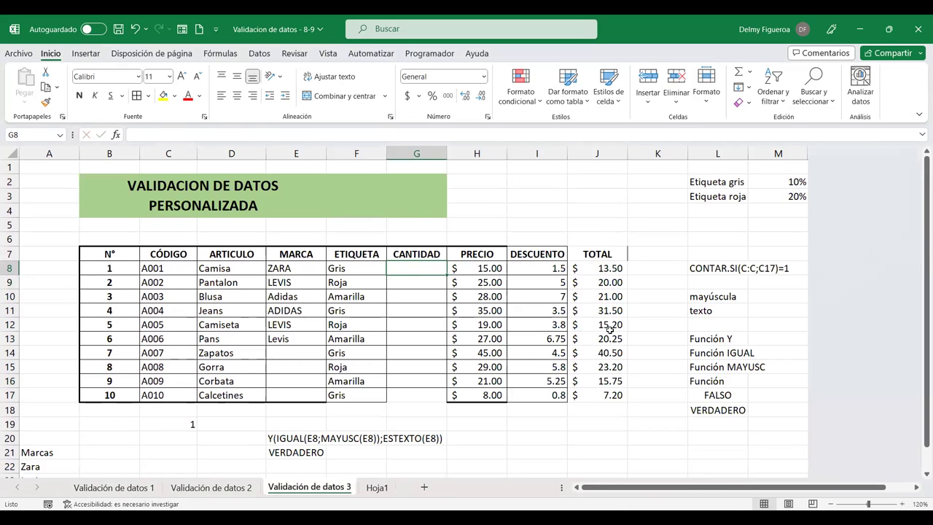
pyautogui.write('2')
pyautogui.press('Return')
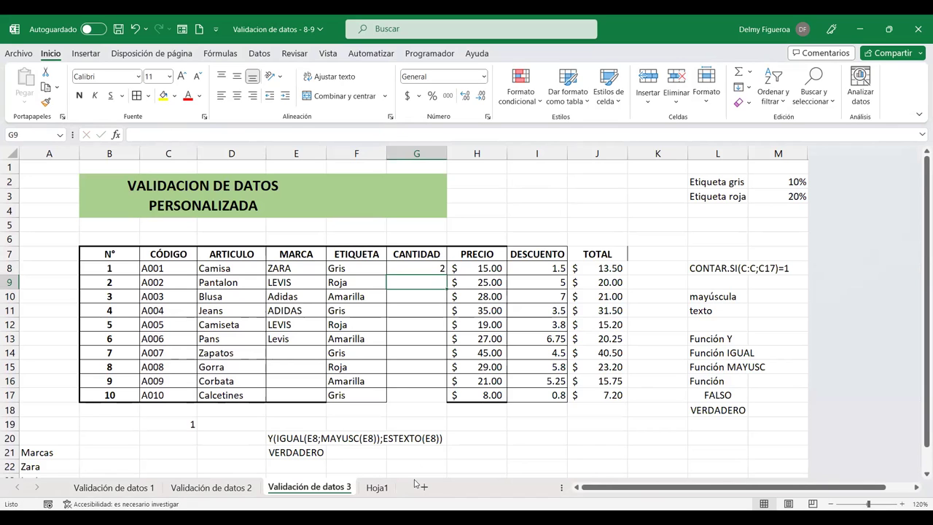
pyautogui.click(378, 489)
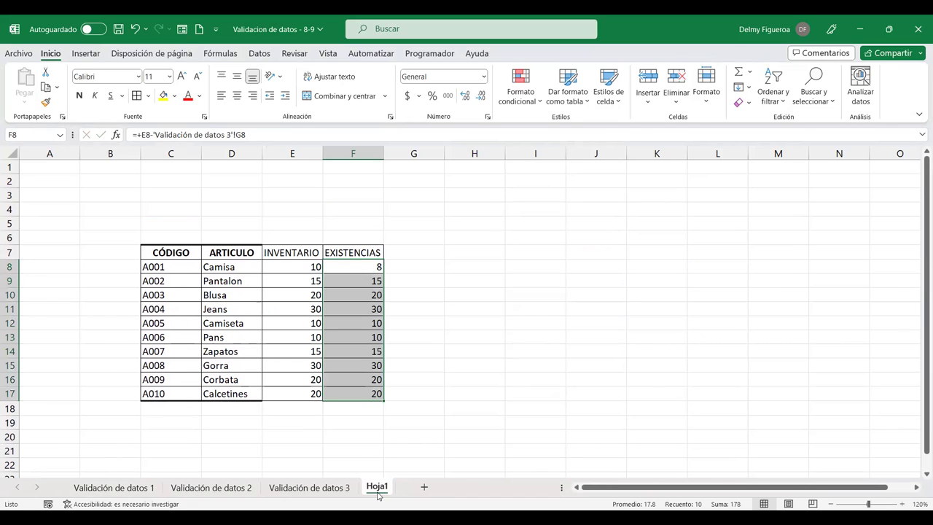
pyautogui.click(363, 267)
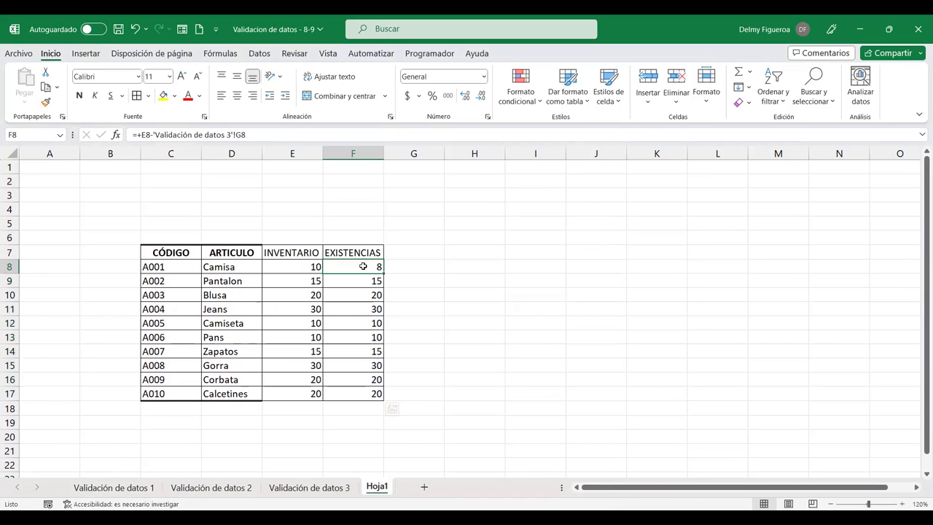
pyautogui.click(326, 490)
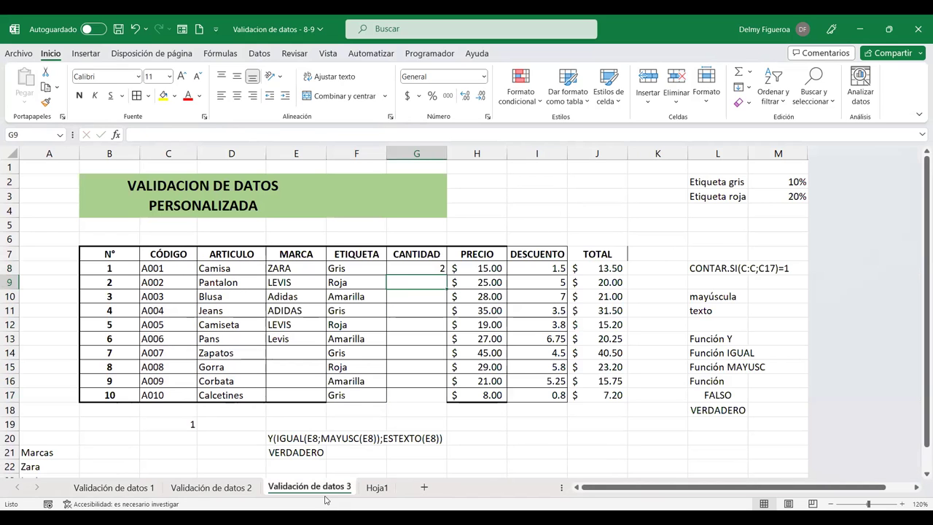
pyautogui.click(407, 269)
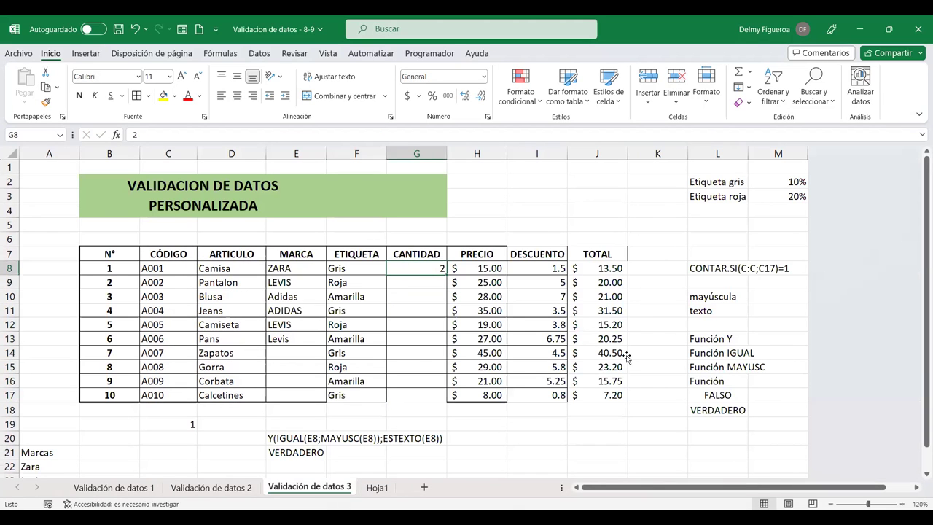
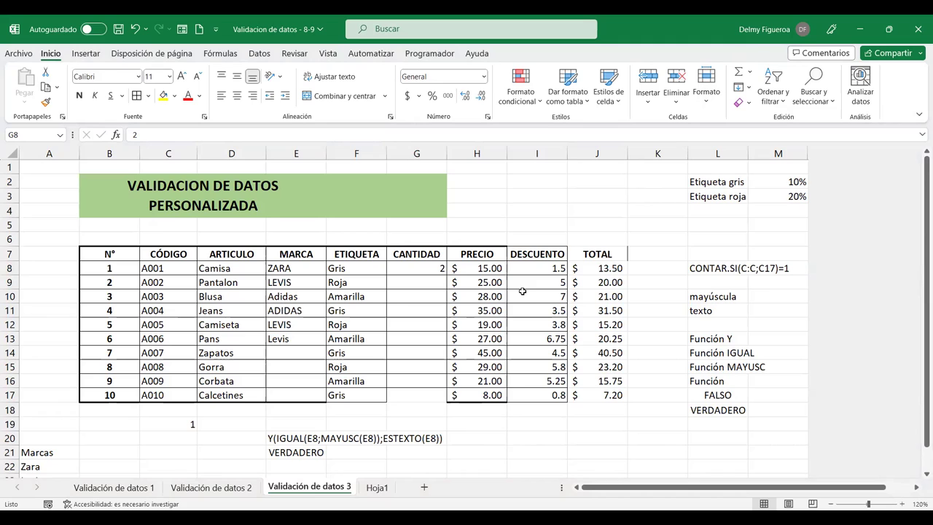
# Clear G8 and enter the test formula +G8<=Hoja1!E8 in G22, returning VERDADERO.
pyautogui.click(438, 270)
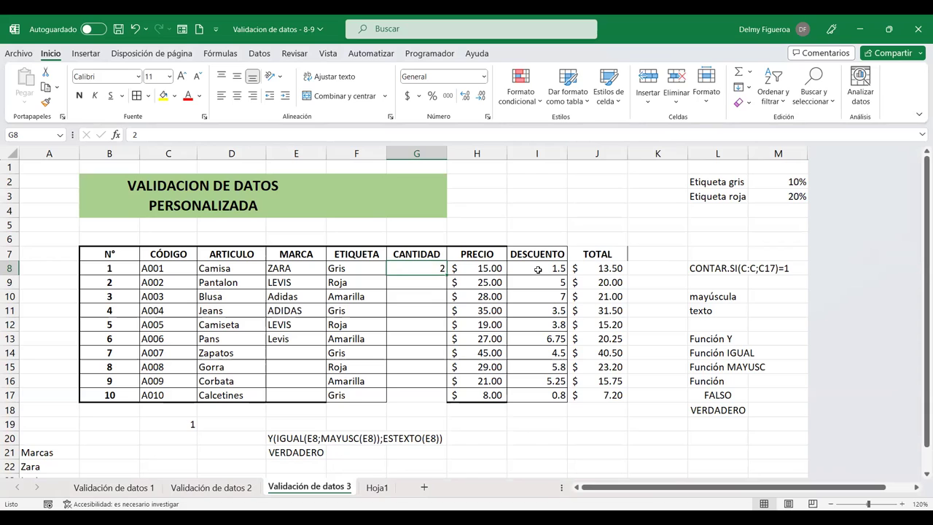
pyautogui.press('Delete')
pyautogui.click(420, 462)
pyautogui.write('+')
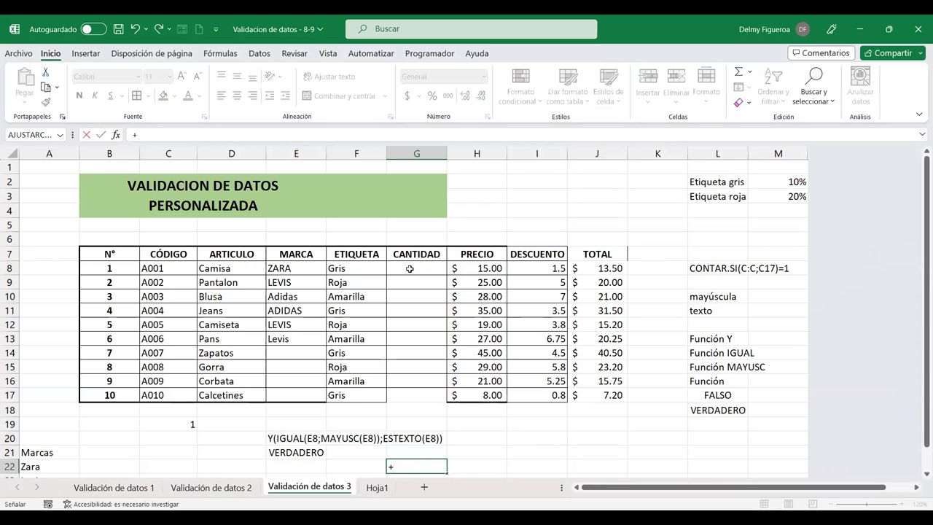
pyautogui.click(410, 269)
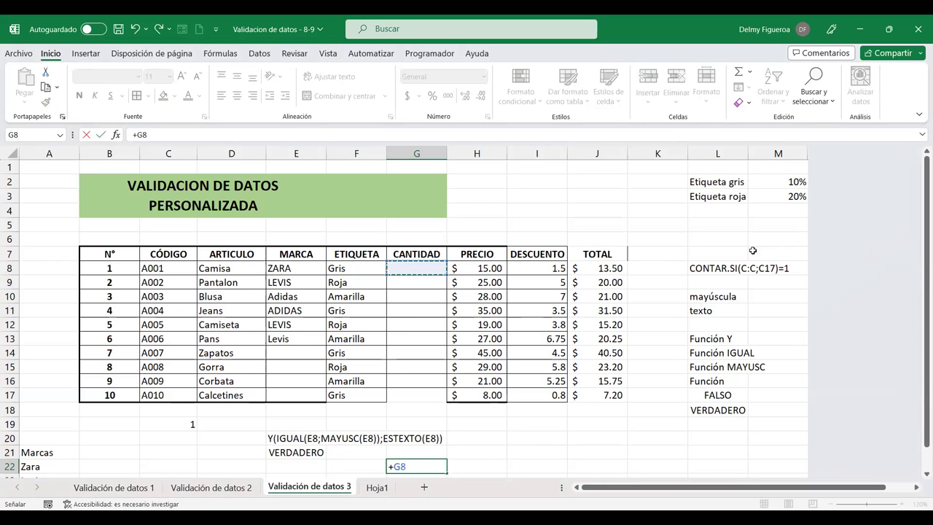
pyautogui.write('<')
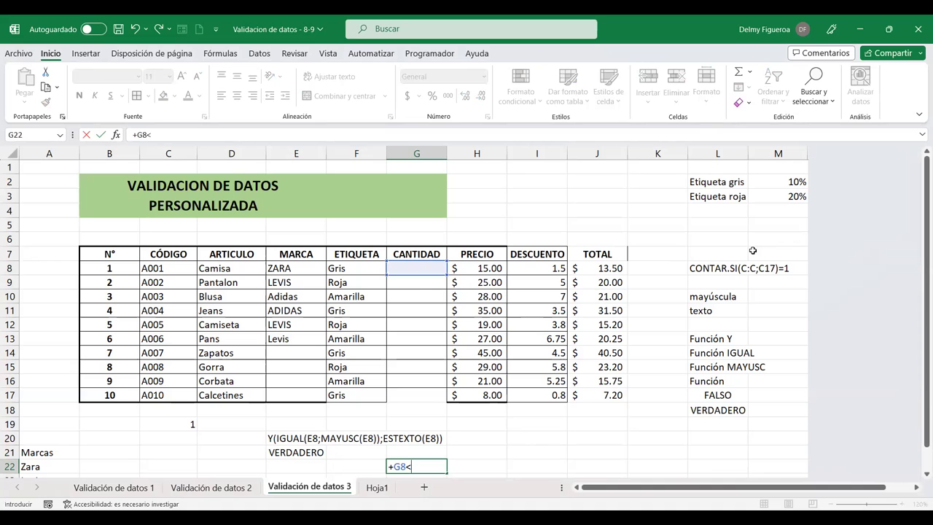
pyautogui.write('=')
pyautogui.click(378, 486)
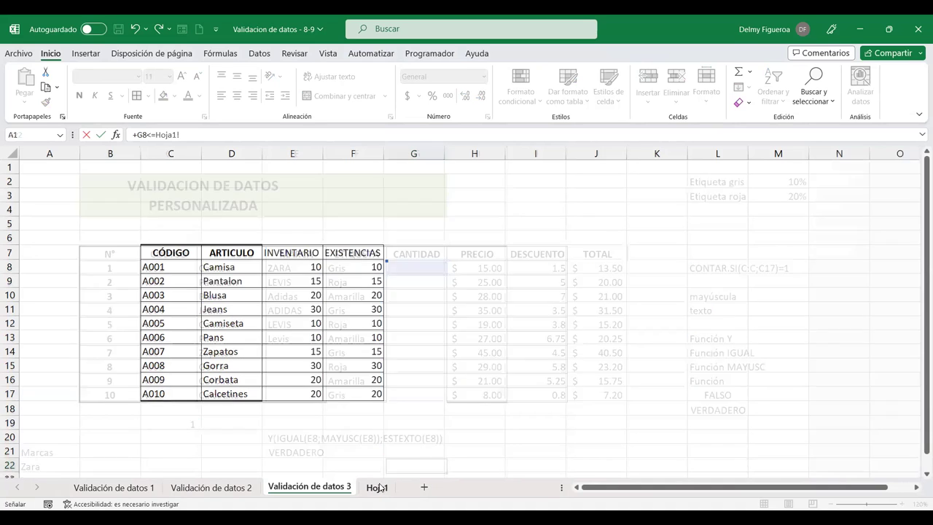
pyautogui.click(302, 267)
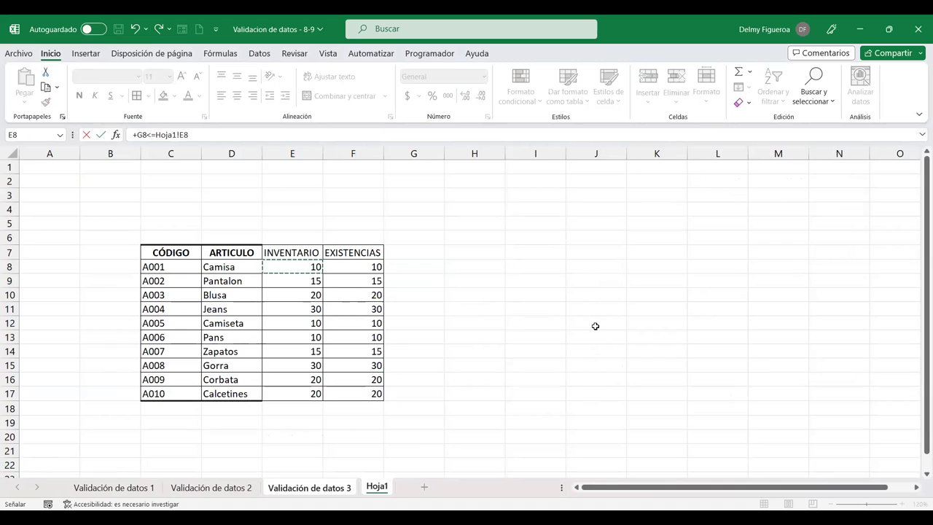
pyautogui.press('Return')
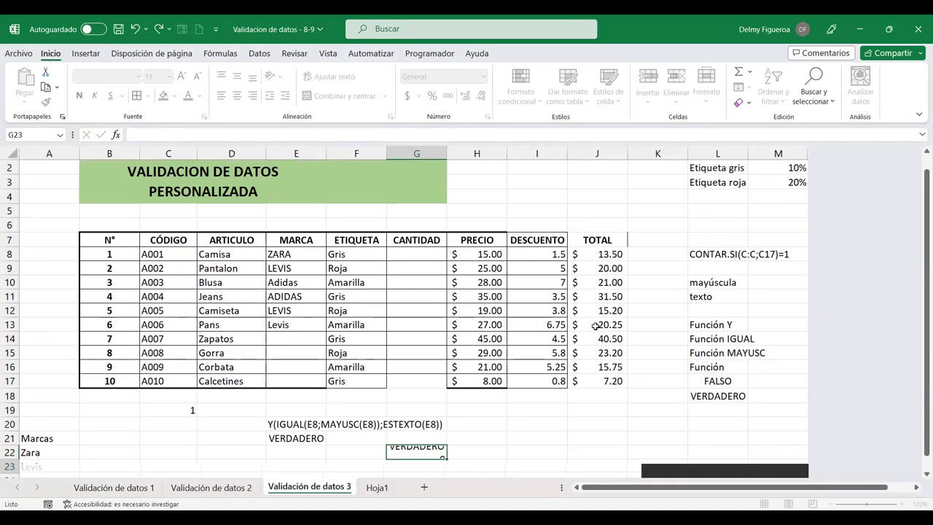
# Enter 10, then 11, in G8 to watch G22 switch from VERDADERO to FALSO.
pyautogui.click(410, 255)
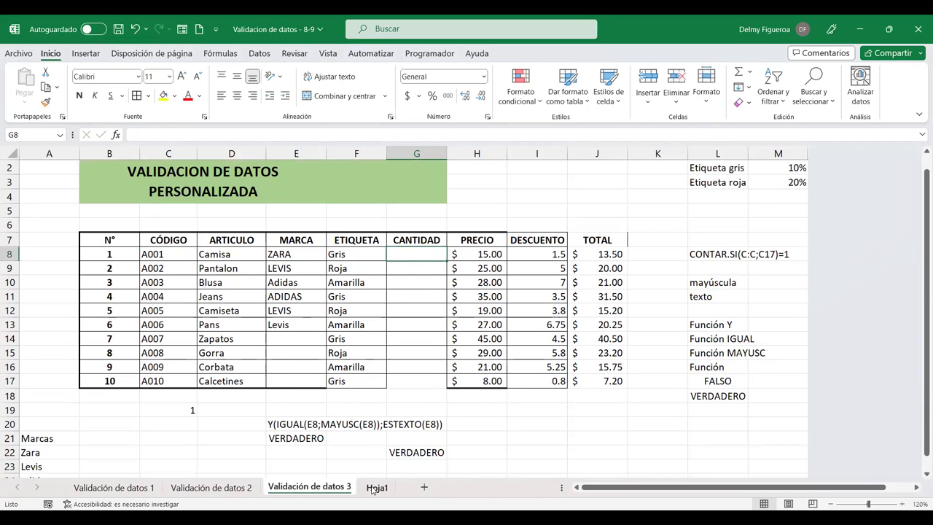
pyautogui.click(373, 488)
pyautogui.click(315, 486)
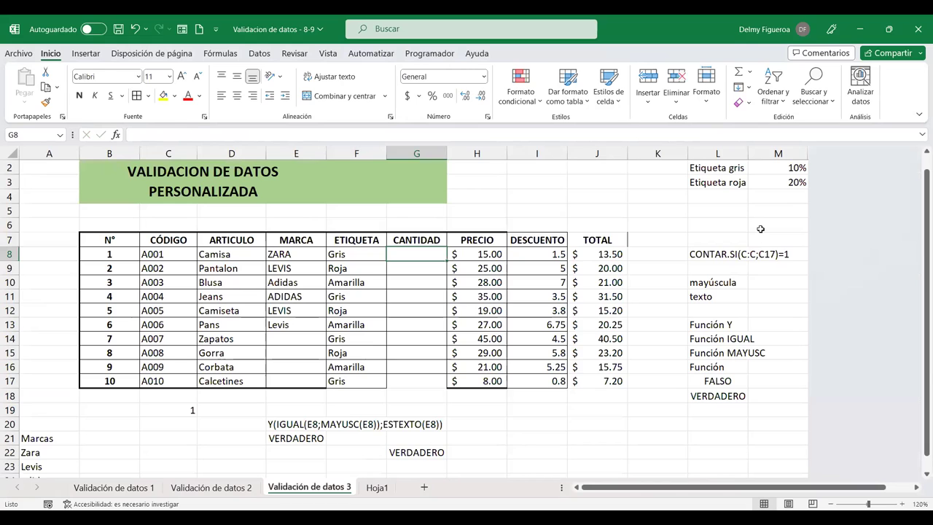
pyautogui.write('10')
pyautogui.press('Return')
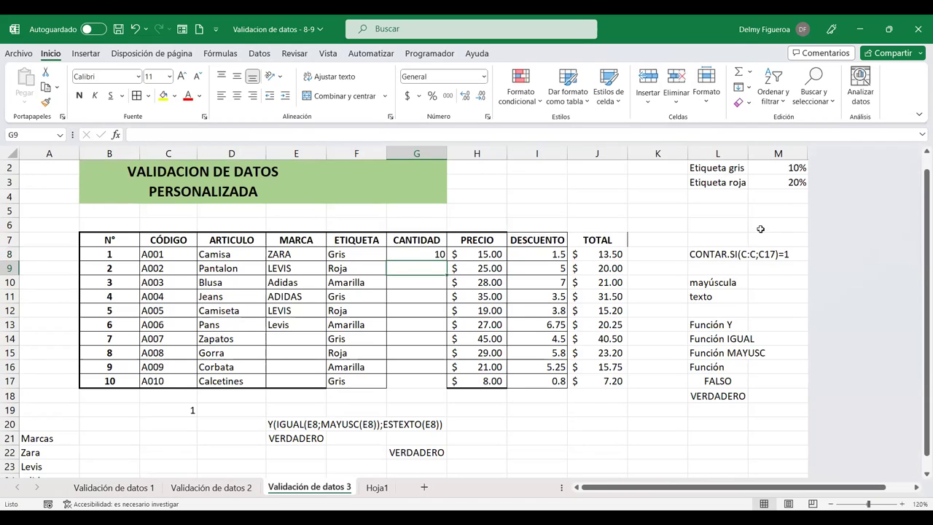
pyautogui.press('Up')
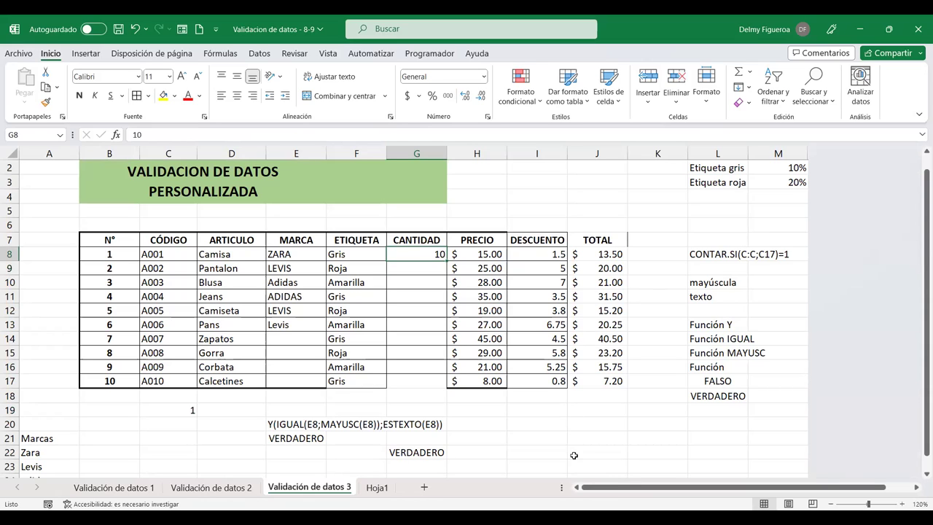
pyautogui.write('11')
pyautogui.press('Return')
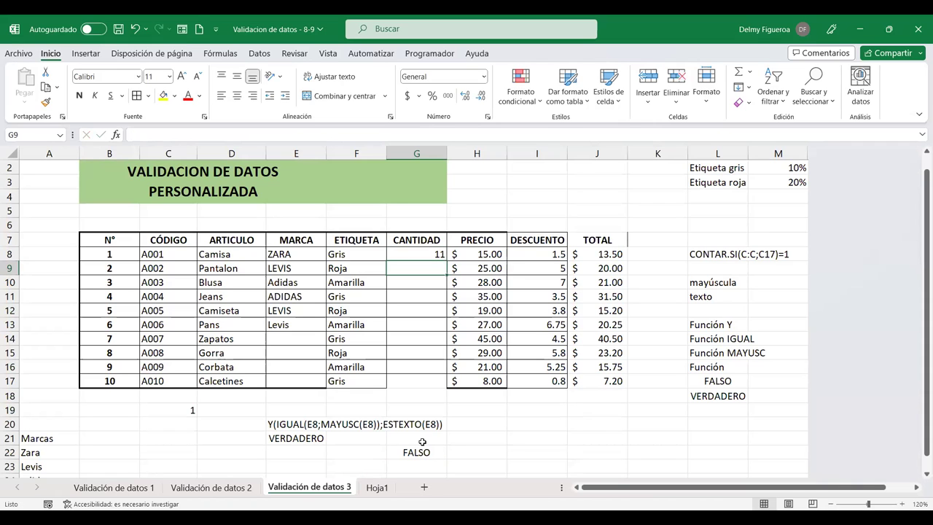
# Inspect the G22 check formula, then clear the test quantity from G8.
pyautogui.doubleClick(433, 451)
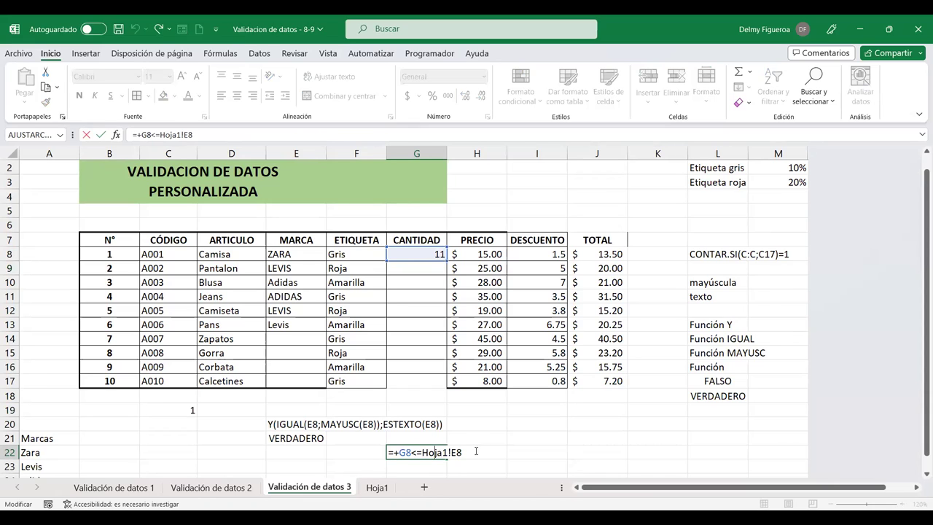
pyautogui.moveTo(464, 452); pyautogui.dragTo(360, 451)
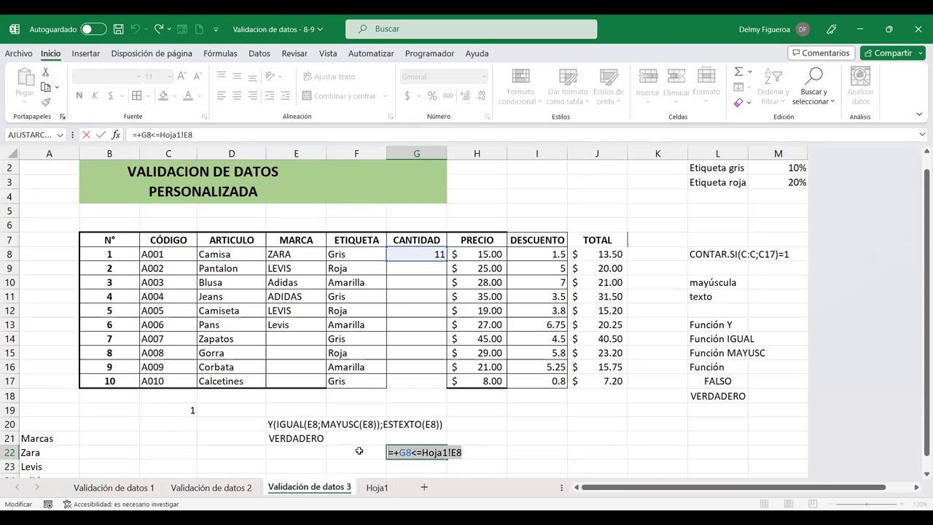
pyautogui.press('Right')
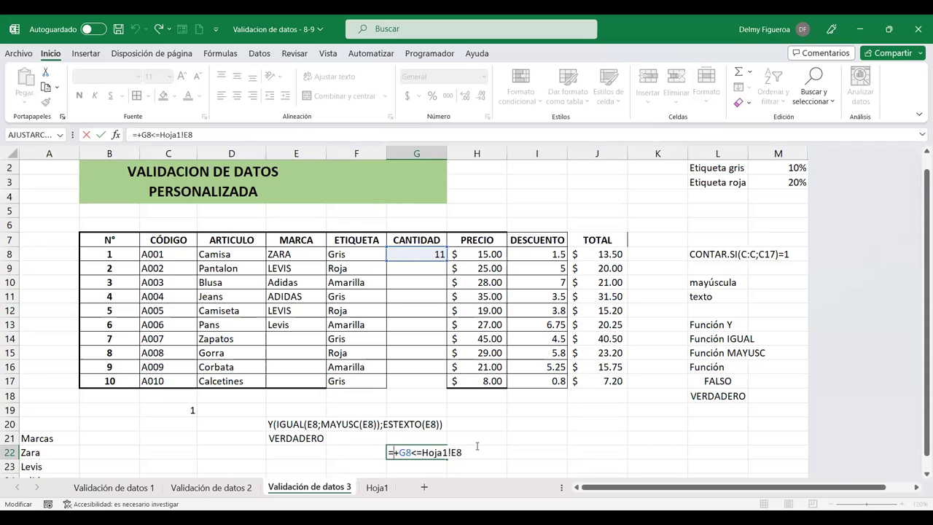
pyautogui.press('Return')
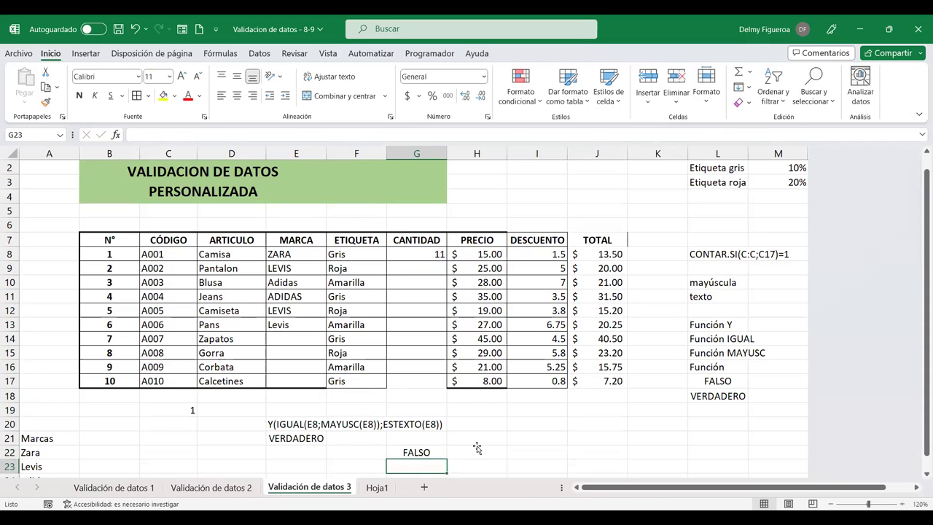
pyautogui.click(434, 253)
pyautogui.press('Delete')
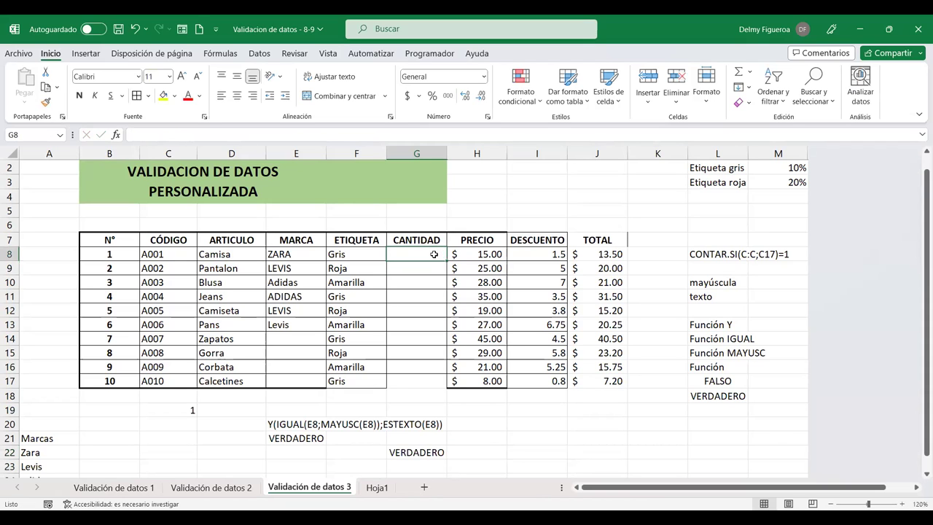
# Review the G22 formula text and compare against the stock on Hoja1.
pyautogui.moveTo(435, 254); pyautogui.dragTo(421, 377)
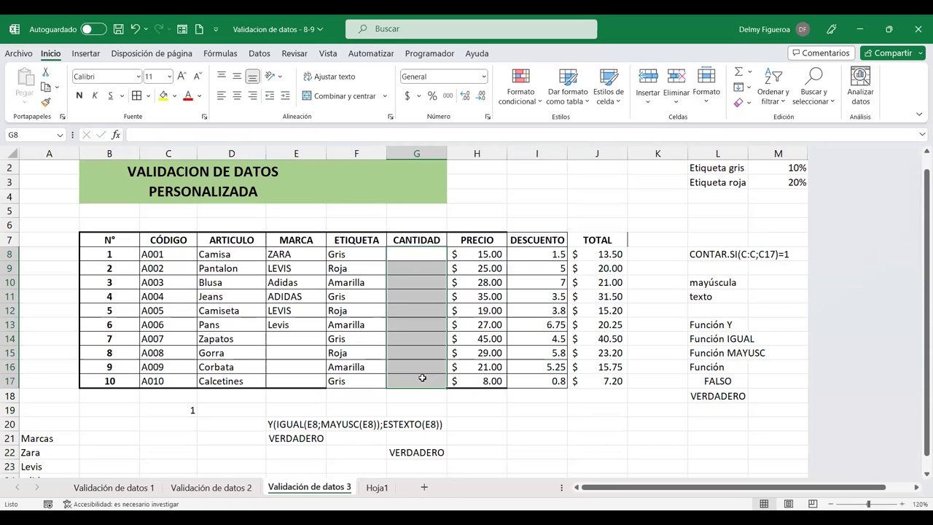
pyautogui.click(418, 450)
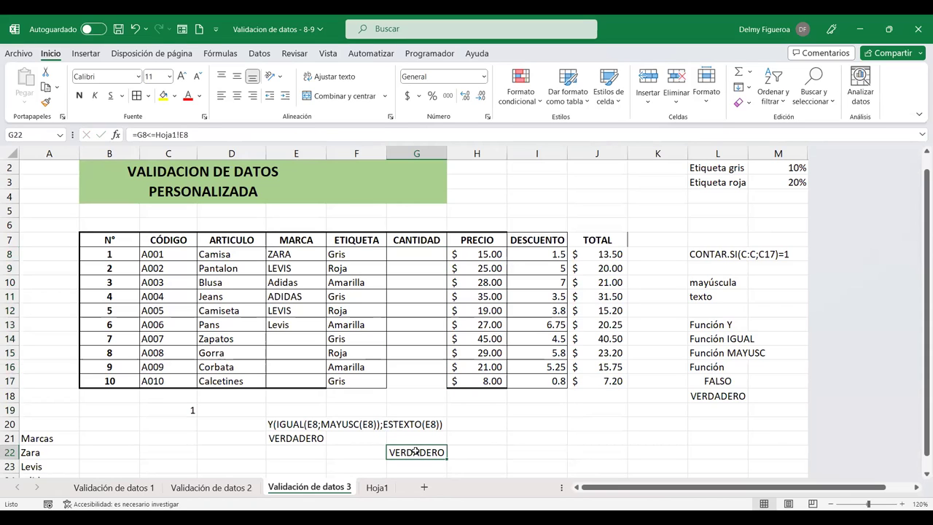
pyautogui.doubleClick(405, 452)
pyautogui.moveTo(457, 453); pyautogui.dragTo(378, 453)
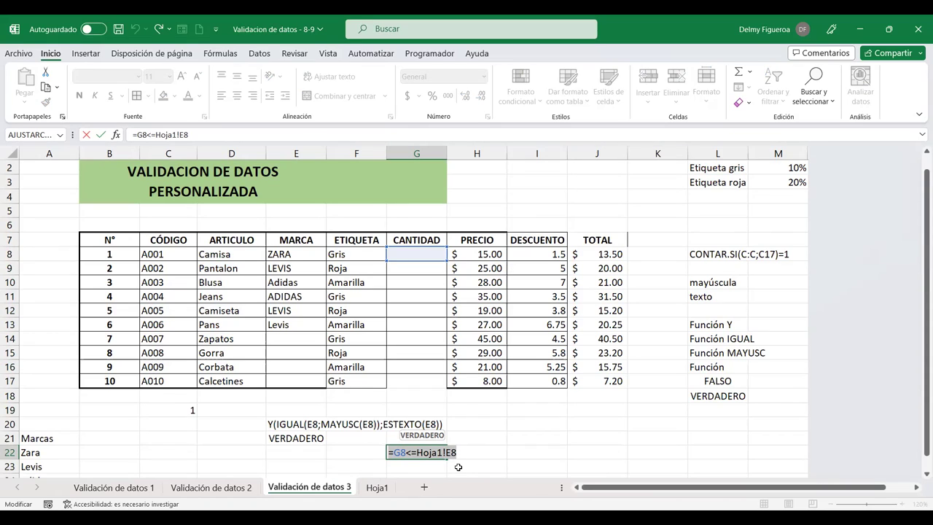
pyautogui.press('Return')
pyautogui.click(377, 487)
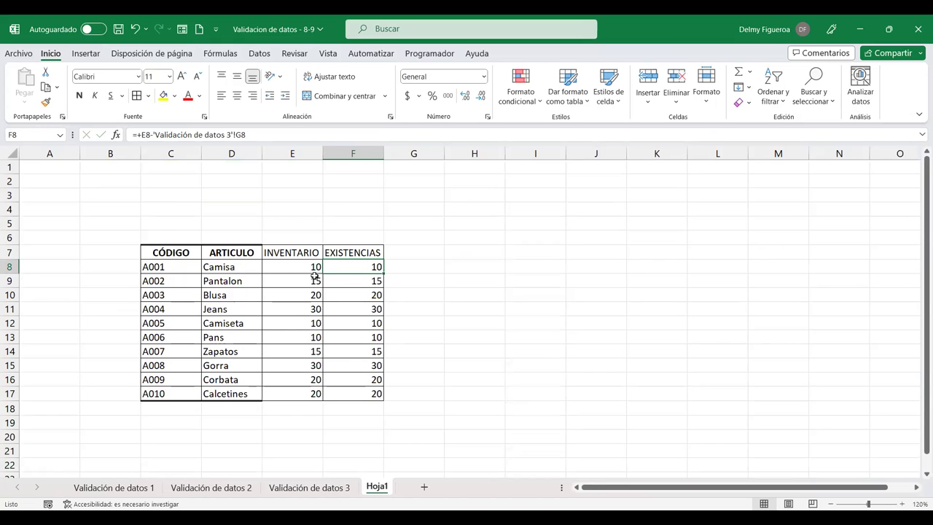
pyautogui.click(328, 490)
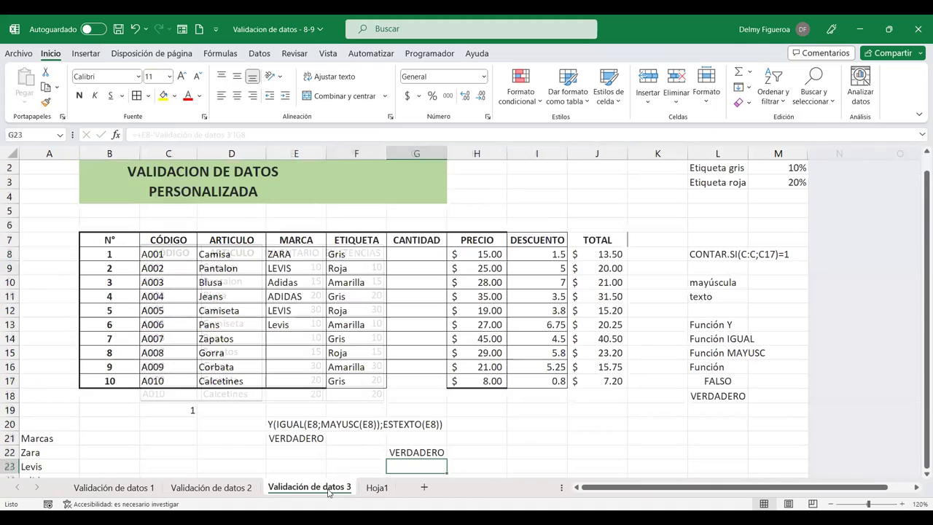
pyautogui.click(368, 488)
pyautogui.click(337, 488)
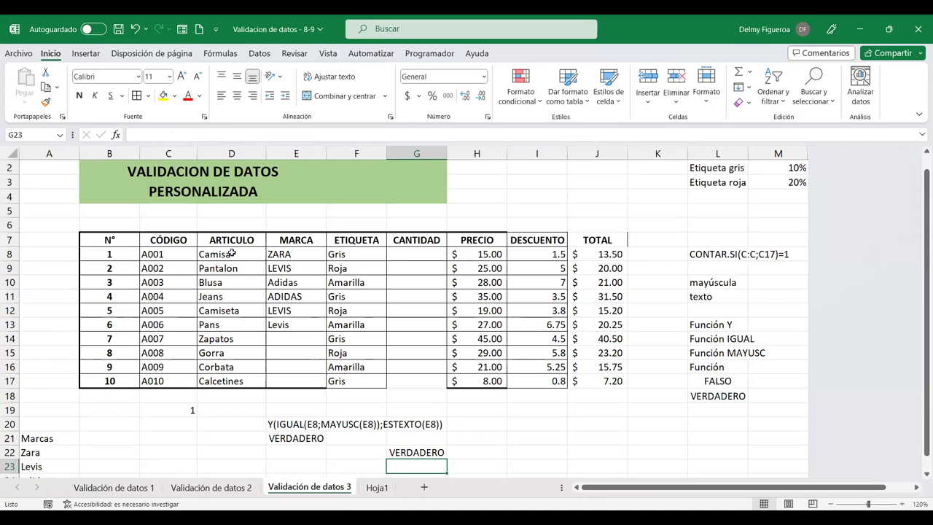
pyautogui.click(378, 489)
pyautogui.click(309, 486)
# Copy the formula text =G8<=Hoja1!E8 from G22 and select cells G8:G17.
pyautogui.click(405, 452)
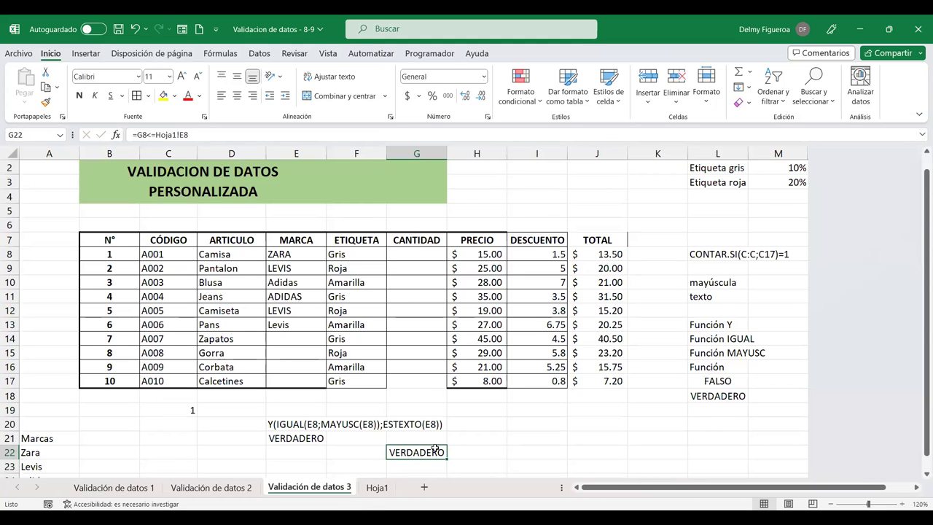
pyautogui.doubleClick(435, 450)
pyautogui.moveTo(461, 452); pyautogui.dragTo(353, 456)
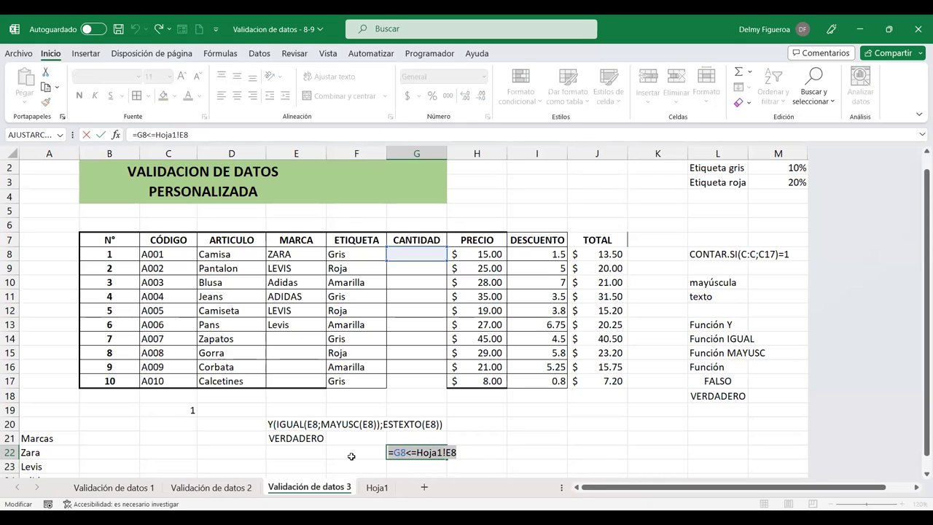
pyautogui.hotkey('ctrl', 'c')
pyautogui.press('Return')
pyautogui.moveTo(418, 262); pyautogui.dragTo(418, 379)
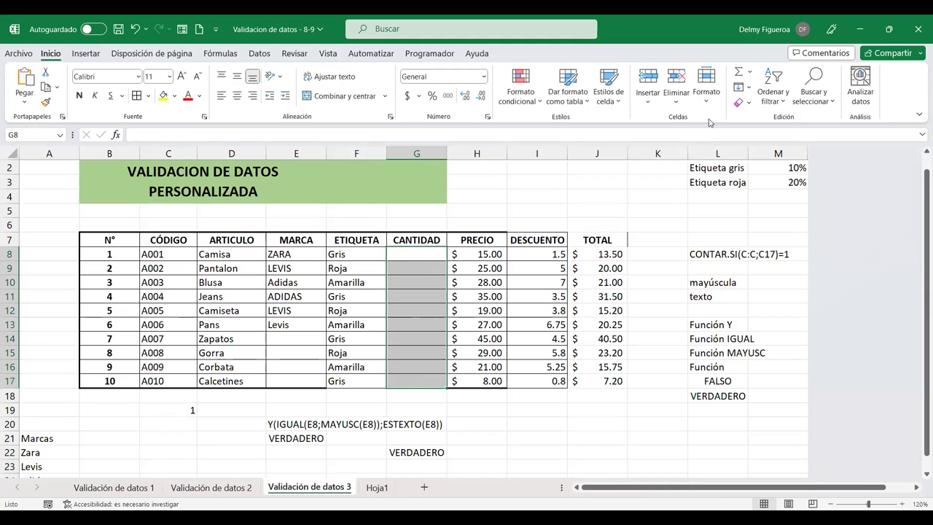
# Apply a Personalizada data validation rule =G8<=Hoja1!E8 to G8:G17.
pyautogui.click(258, 56)
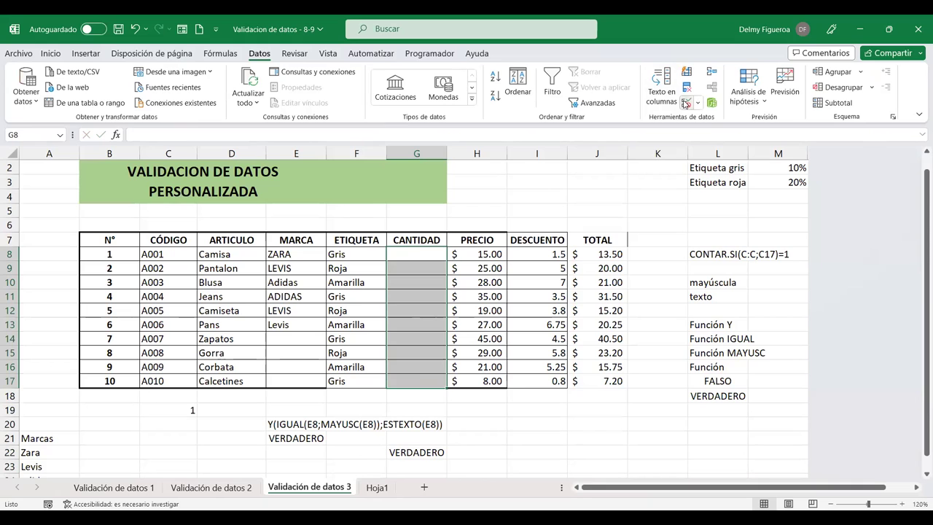
pyautogui.click(685, 104)
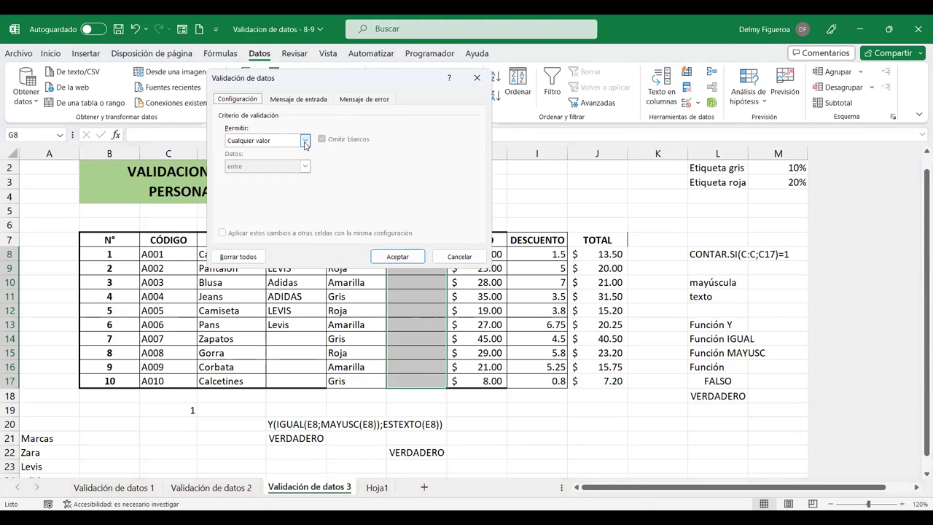
pyautogui.click(305, 143)
pyautogui.click(267, 209)
pyautogui.click(273, 191)
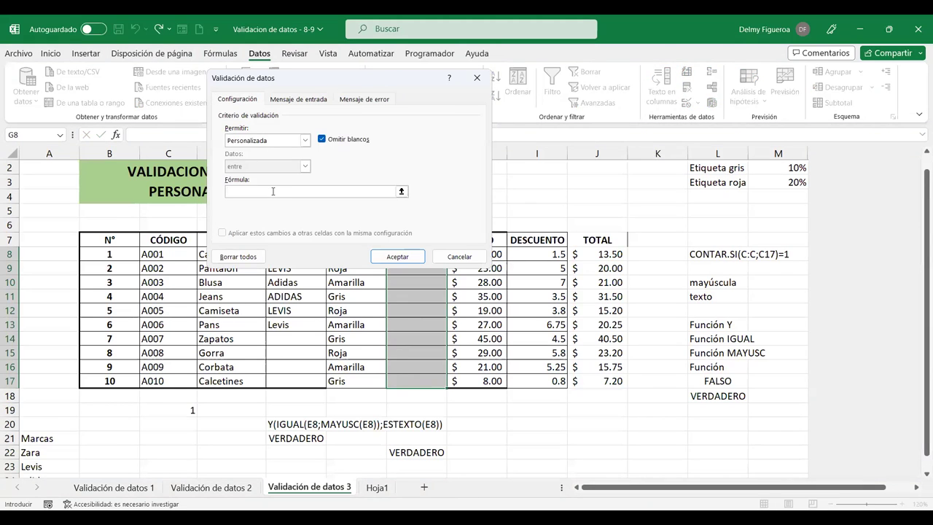
pyautogui.hotkey('ctrl', 'v')
pyautogui.moveTo(307, 78); pyautogui.dragTo(231, 30)
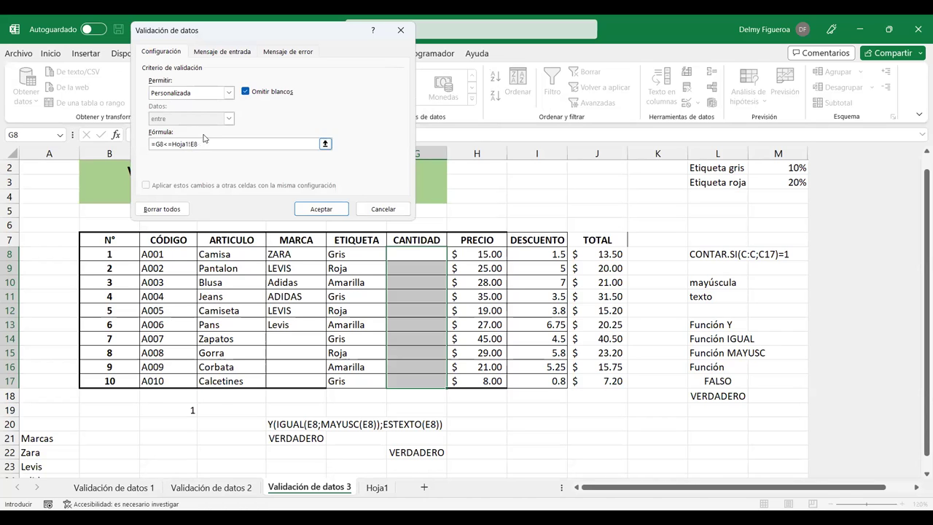
pyautogui.click(327, 212)
pyautogui.click(418, 253)
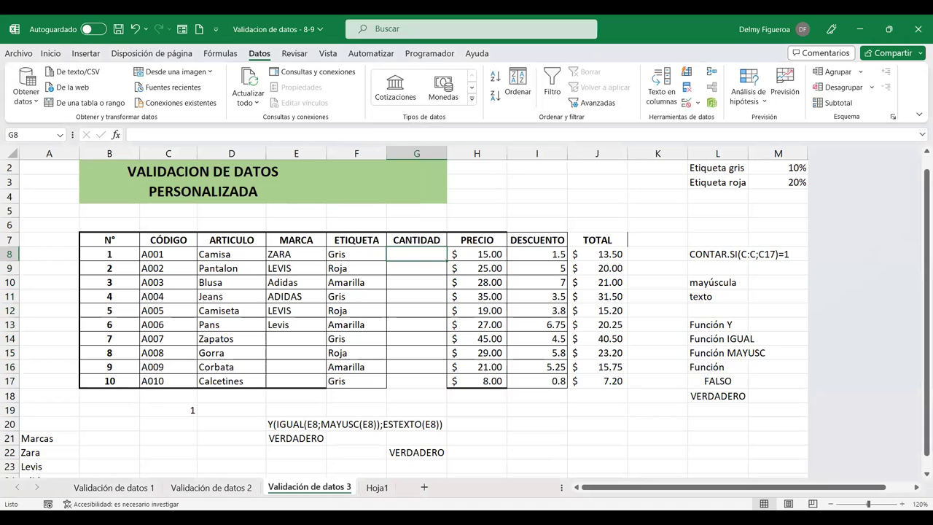
# Enter 5 in G8, then confirm 11 is rejected and cancel the error.
pyautogui.write('5')
pyautogui.press('Return')
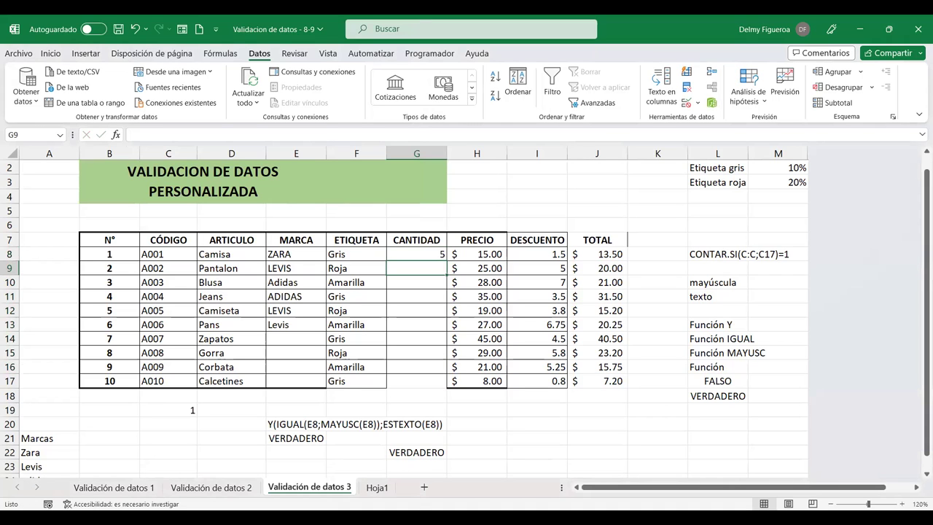
pyautogui.click(377, 486)
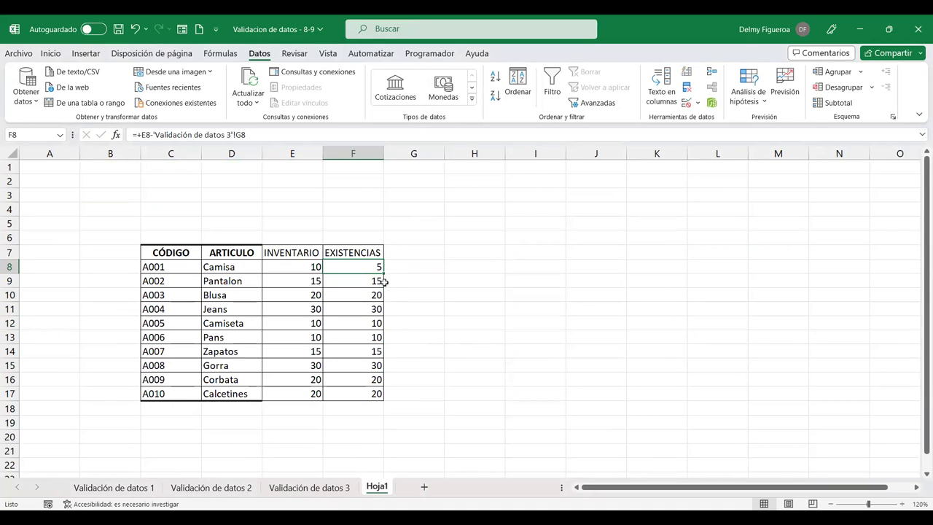
pyautogui.click(341, 487)
pyautogui.click(427, 254)
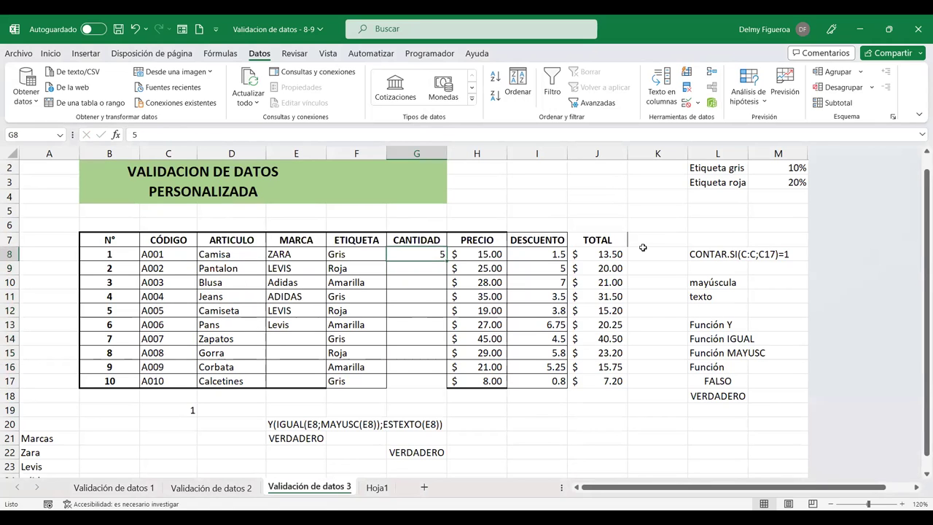
pyautogui.write('11')
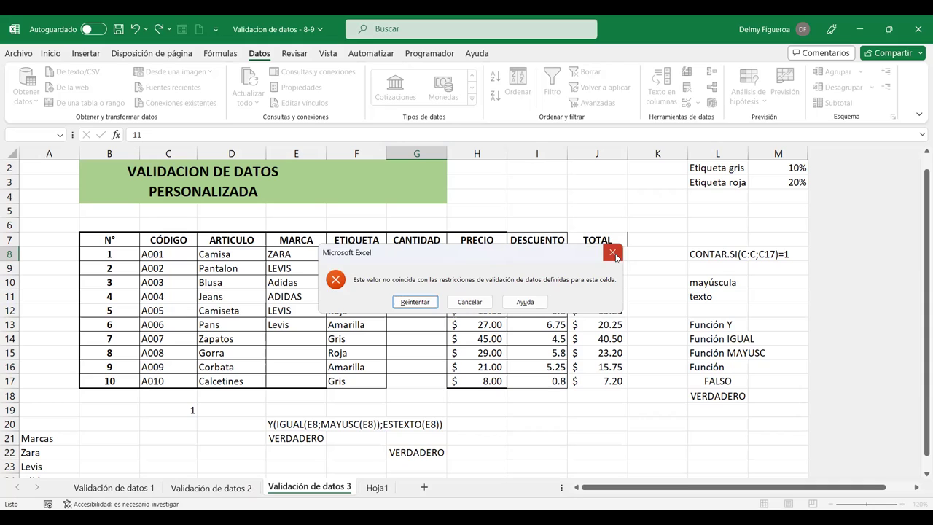
pyautogui.click(613, 254)
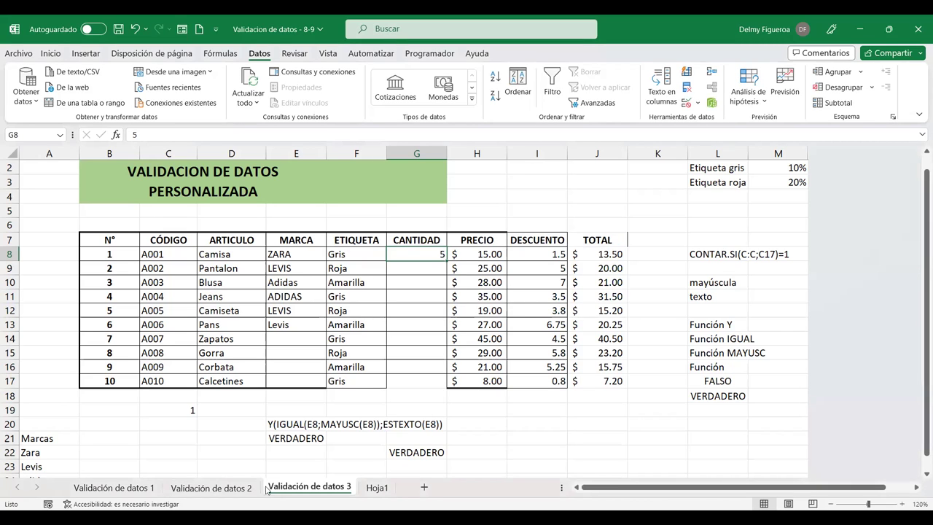
pyautogui.moveTo(424, 249); pyautogui.dragTo(410, 379)
pyautogui.click(50, 54)
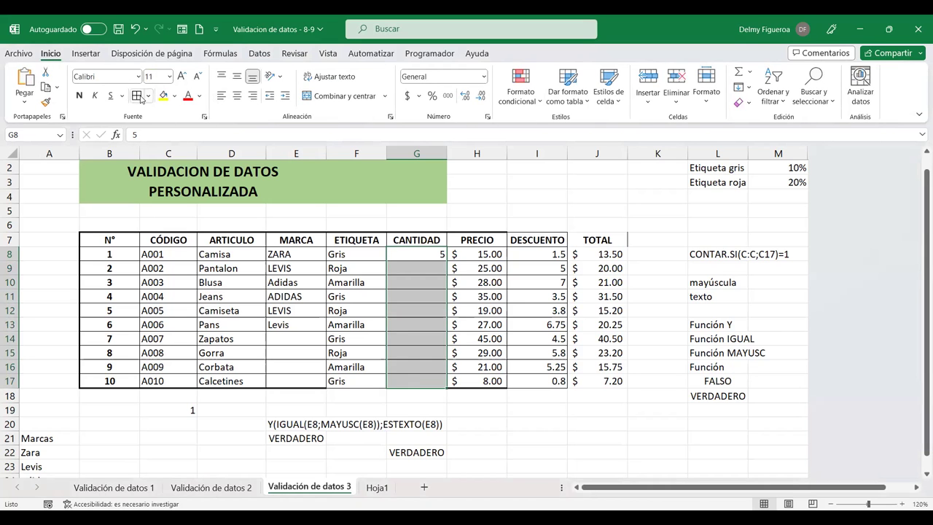
pyautogui.click(422, 255)
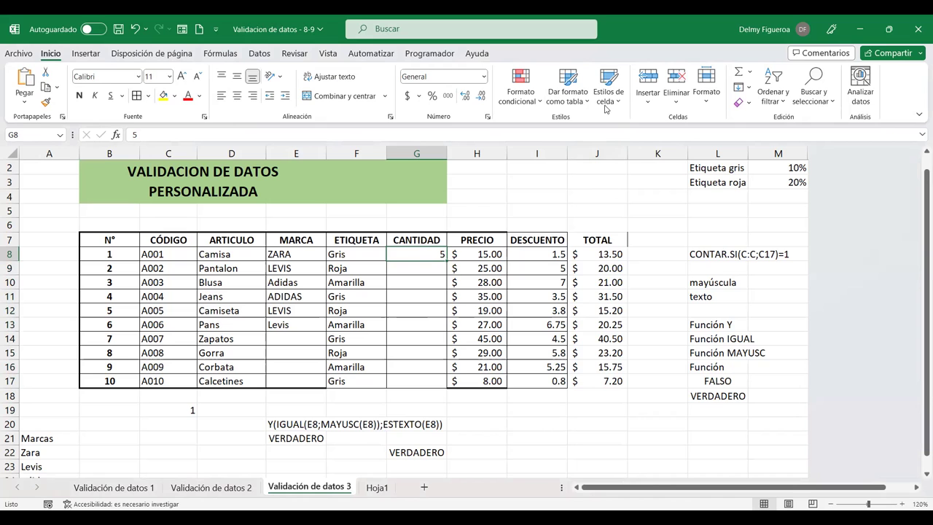
pyautogui.click(259, 55)
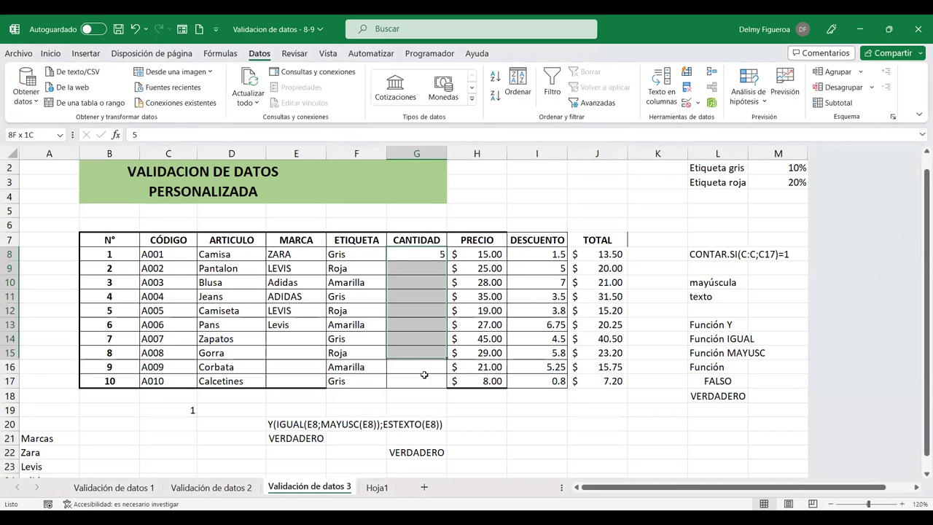
pyautogui.moveTo(428, 268); pyautogui.dragTo(425, 379)
pyautogui.click(426, 452)
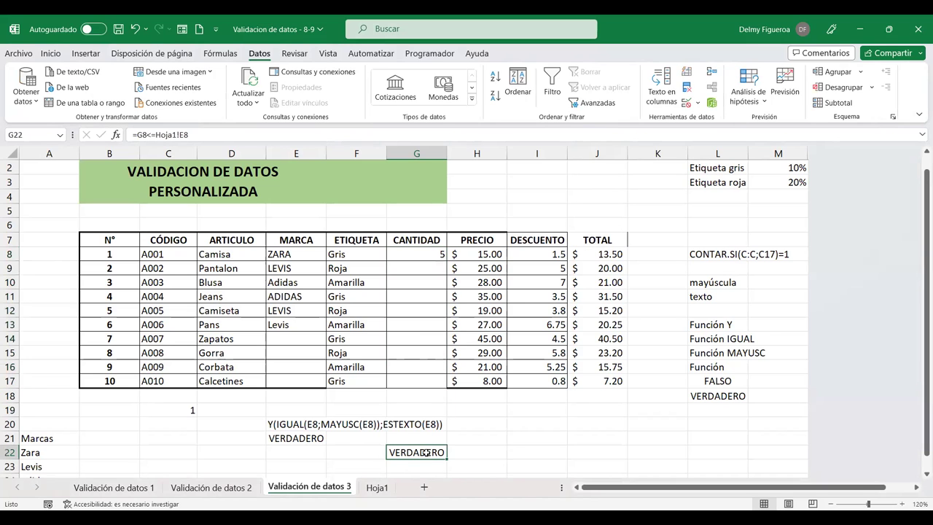
pyautogui.doubleClick(427, 453)
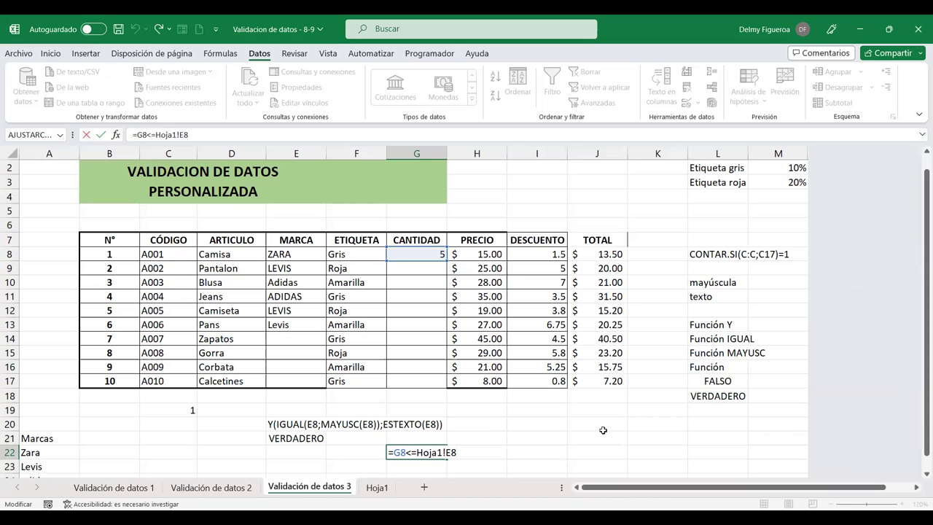
pyautogui.press('Return')
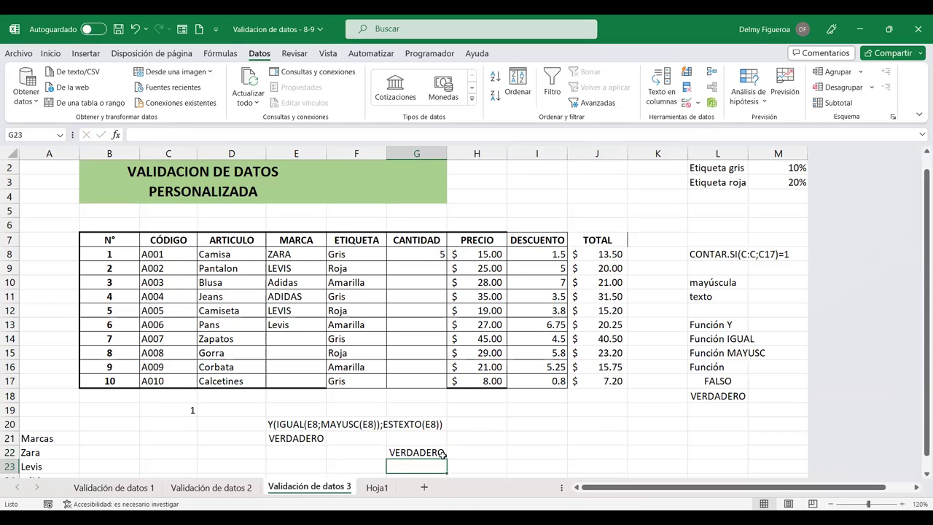
pyautogui.click(424, 254)
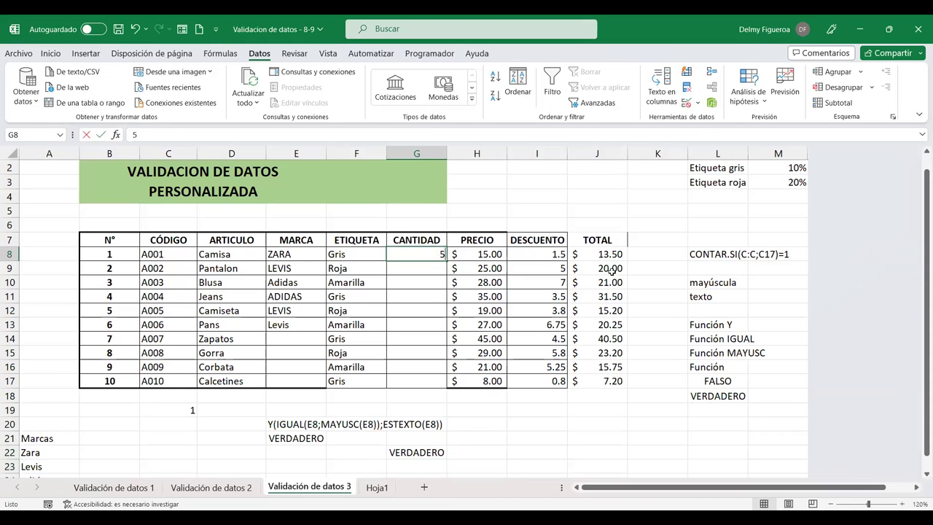
pyautogui.write('11')
pyautogui.press('Return')
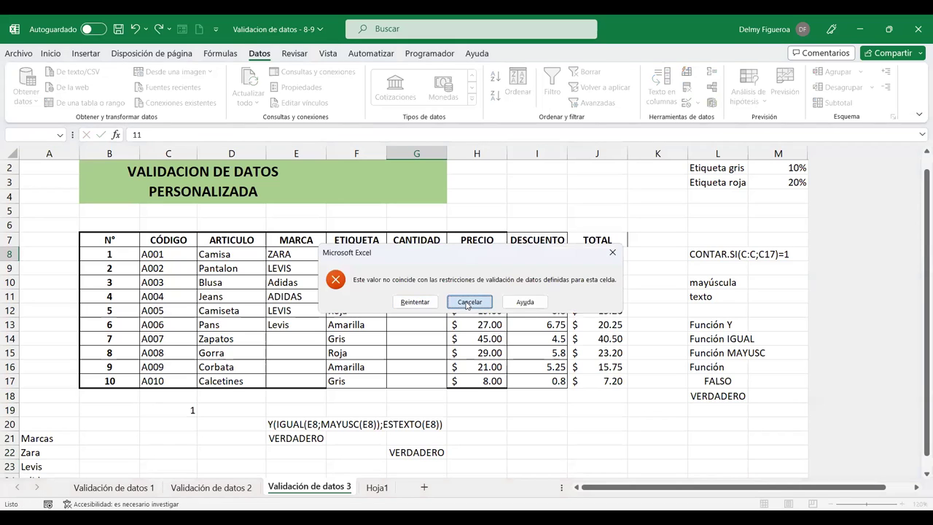
pyautogui.click(467, 303)
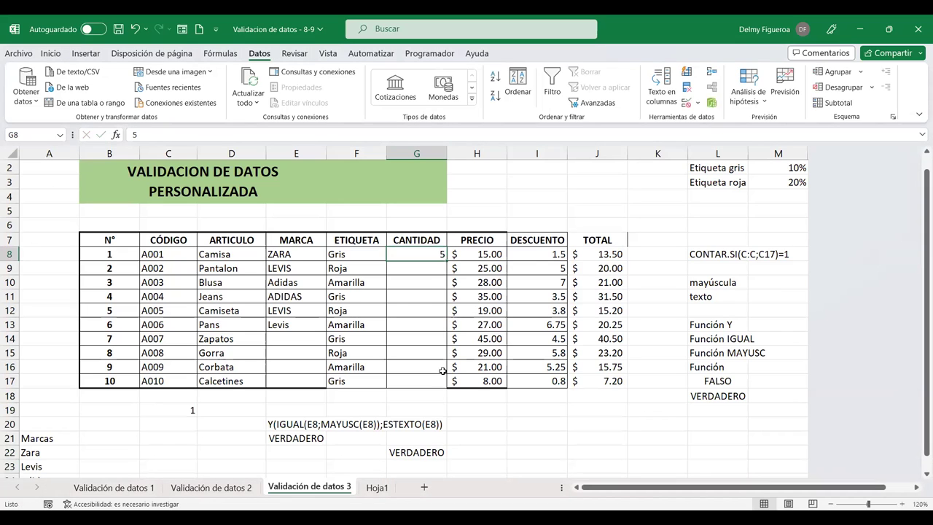
pyautogui.doubleClick(430, 450)
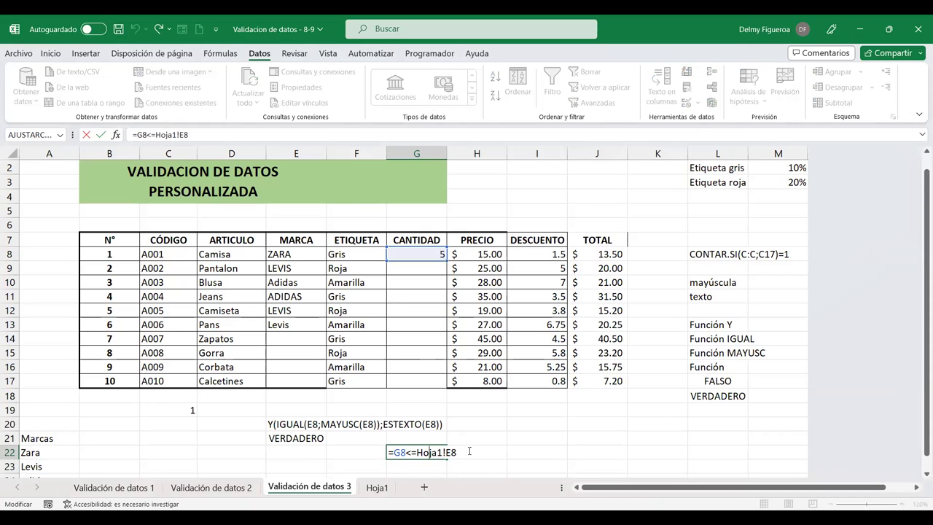
pyautogui.press('Return')
pyautogui.moveTo(431, 252); pyautogui.dragTo(426, 375)
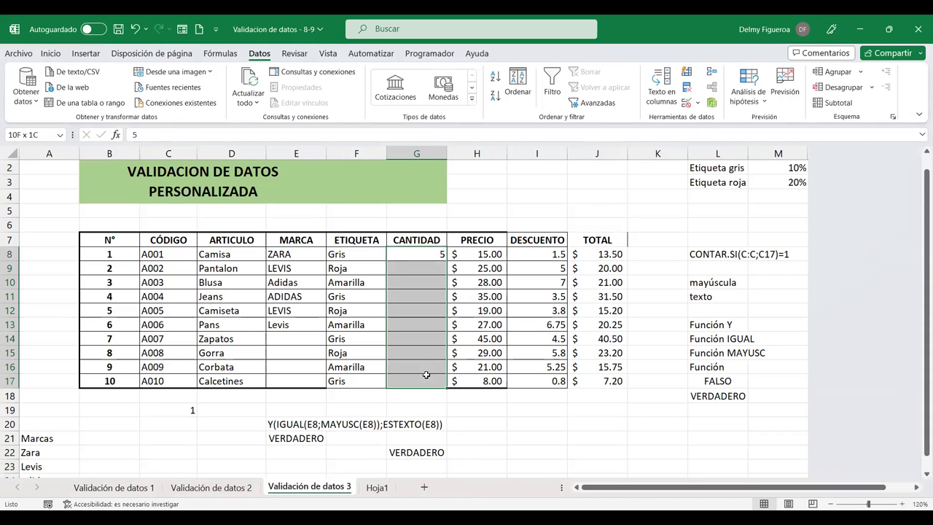
pyautogui.click(688, 106)
pyautogui.click(221, 144)
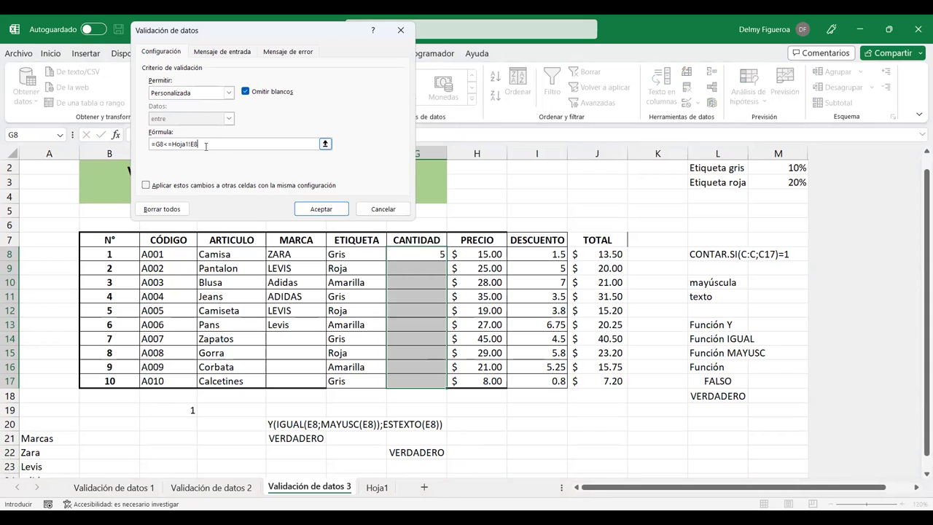
pyautogui.click(382, 208)
pyautogui.press('Escape')
pyautogui.click(491, 438)
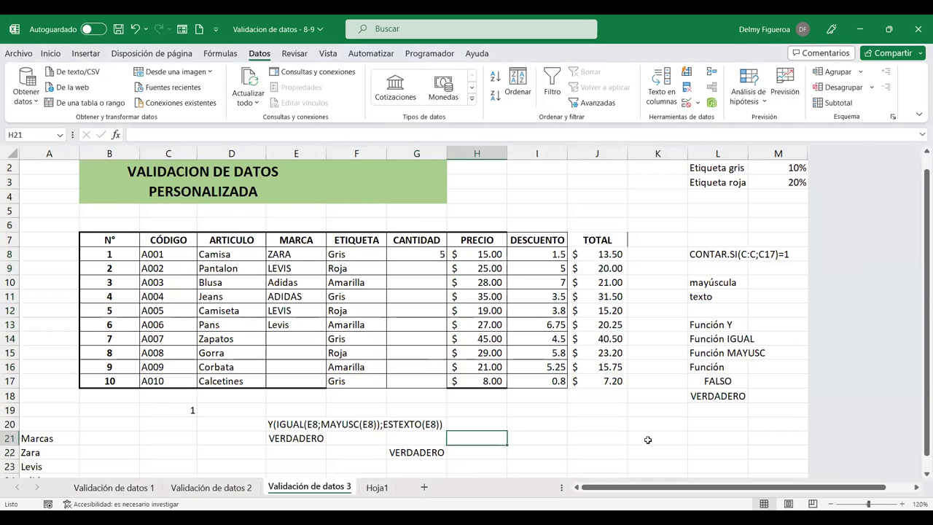
pyautogui.write('+')
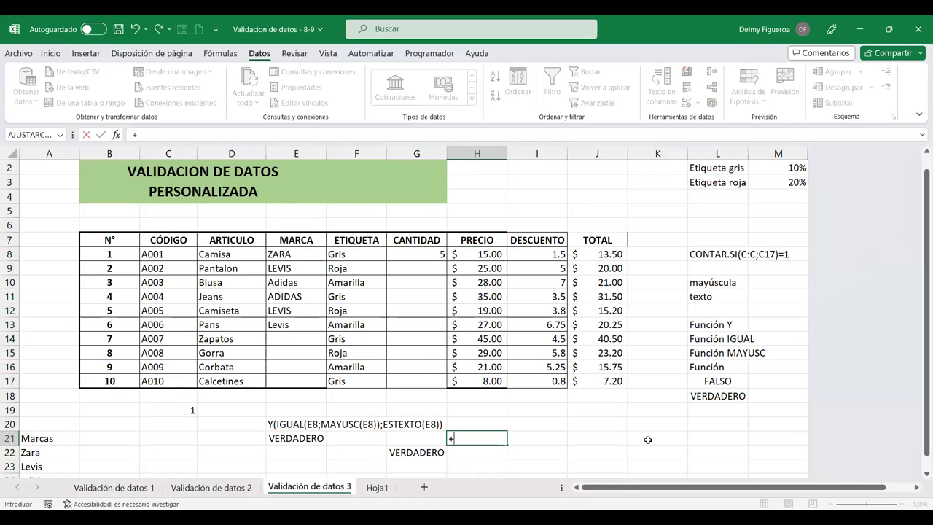
pyautogui.write('FUN')
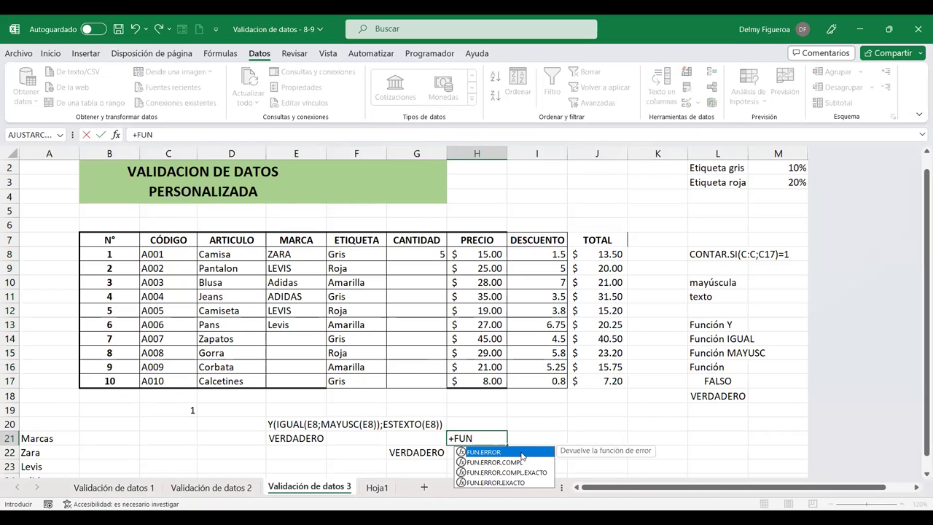
pyautogui.doubleClick(513, 454)
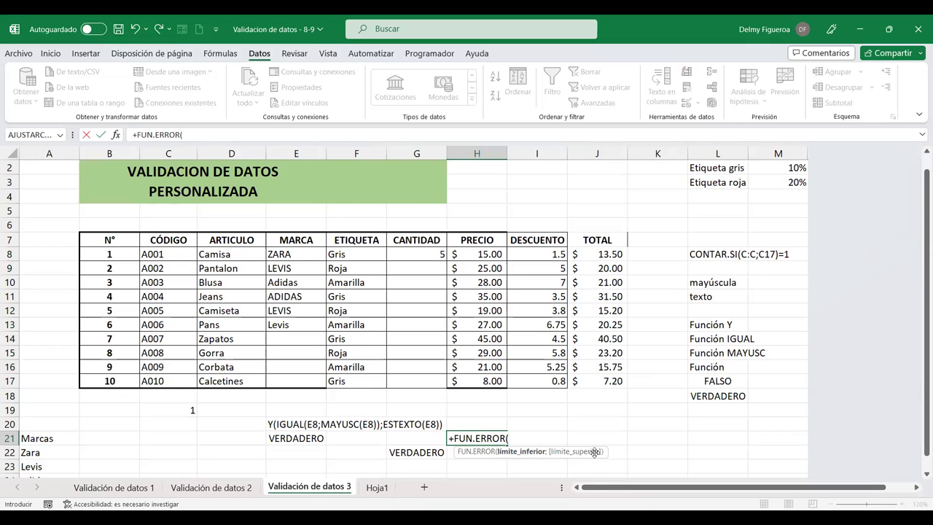
pyautogui.press('Escape')
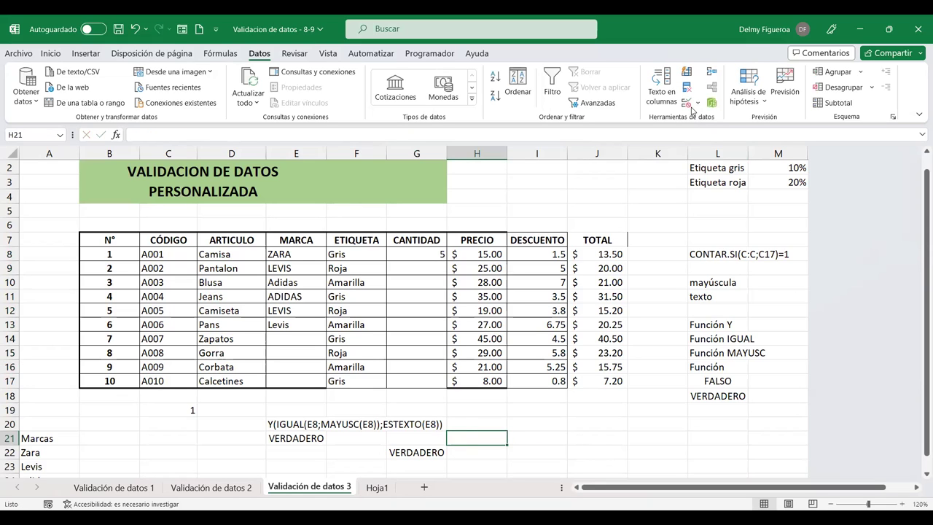
pyautogui.click(686, 103)
pyautogui.click(217, 52)
pyautogui.click(177, 55)
pyautogui.click(183, 94)
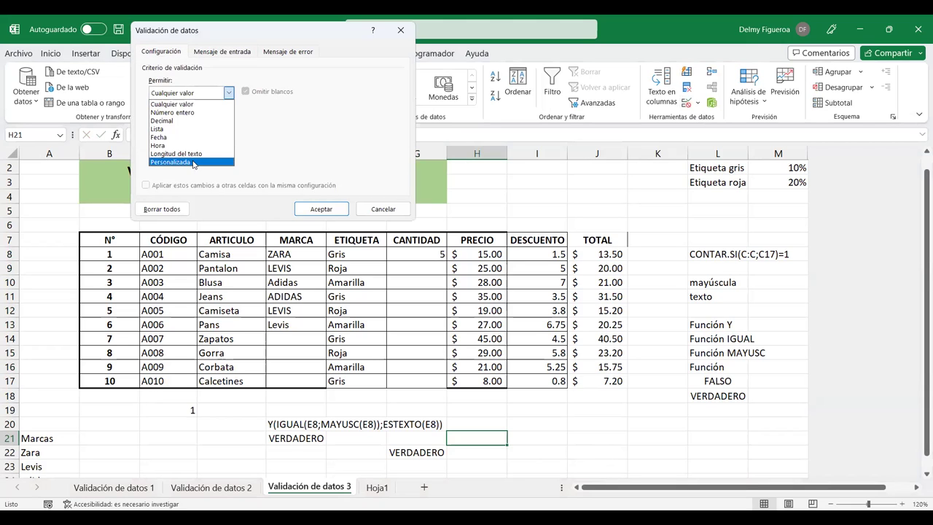
pyautogui.click(193, 162)
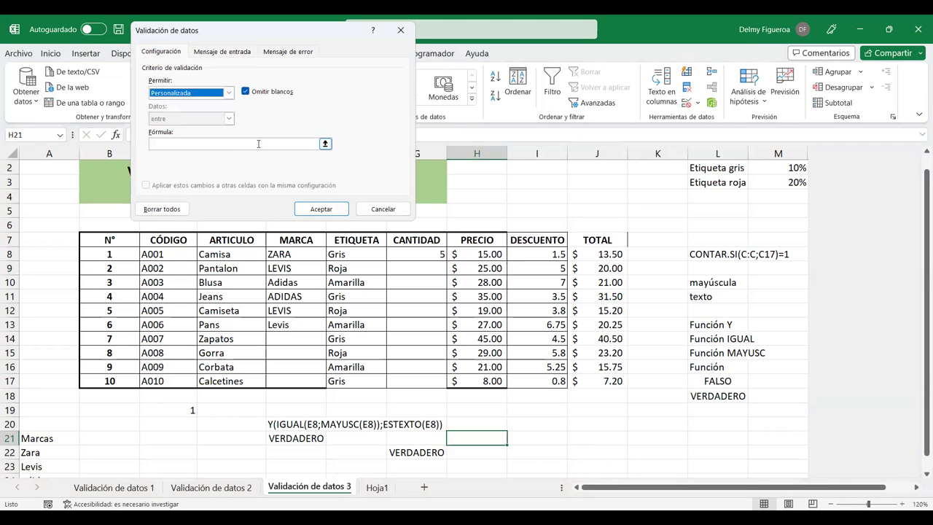
pyautogui.click(391, 213)
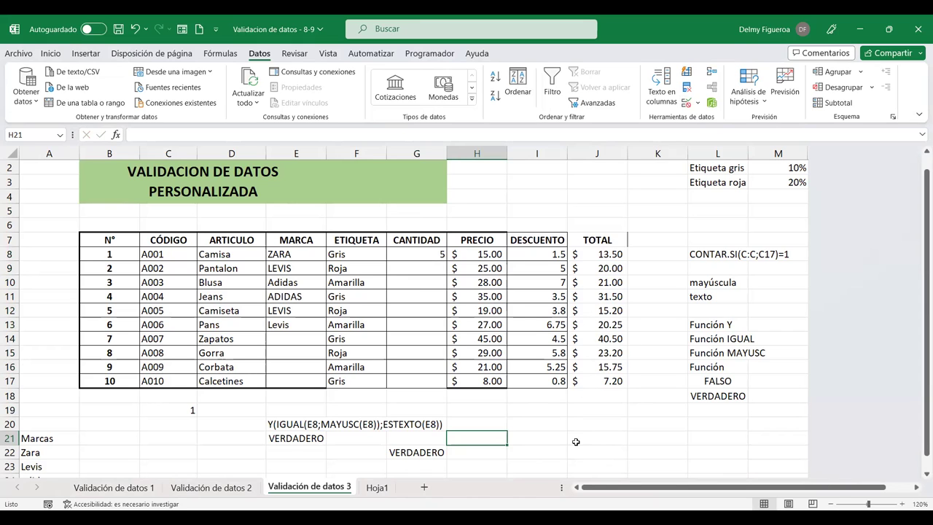
pyautogui.scroll(1, 569, 423)
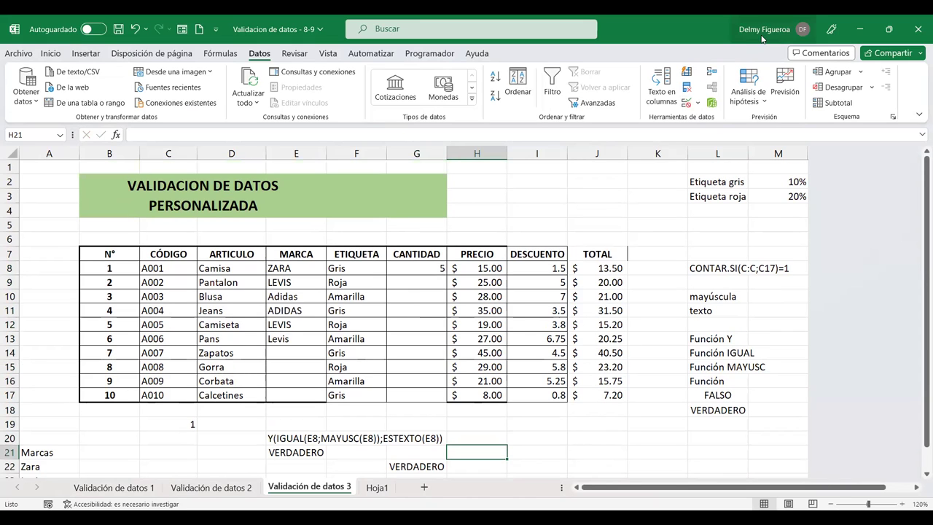